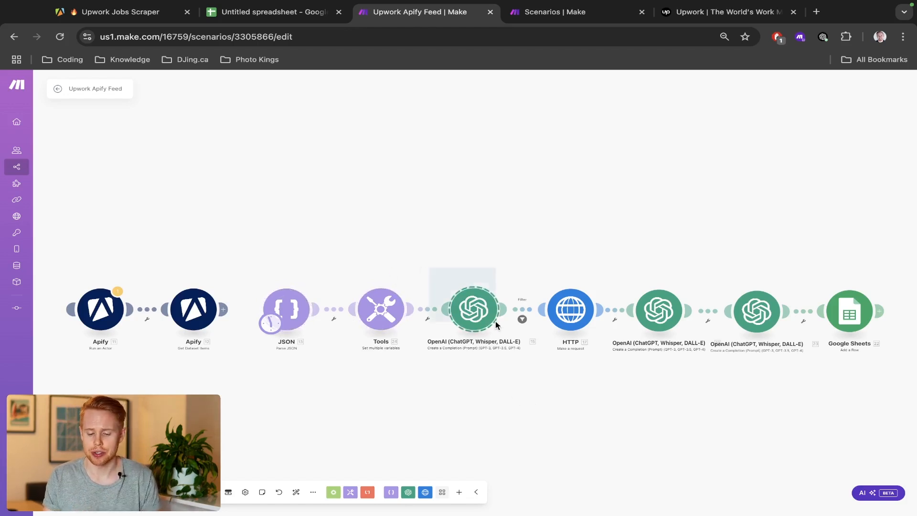
# Look over the Upwork Apify Feed scenario's modules through to Google Sheets and open its blueprint import option.
pyautogui.moveTo(536, 272); pyautogui.dragTo(490, 319)
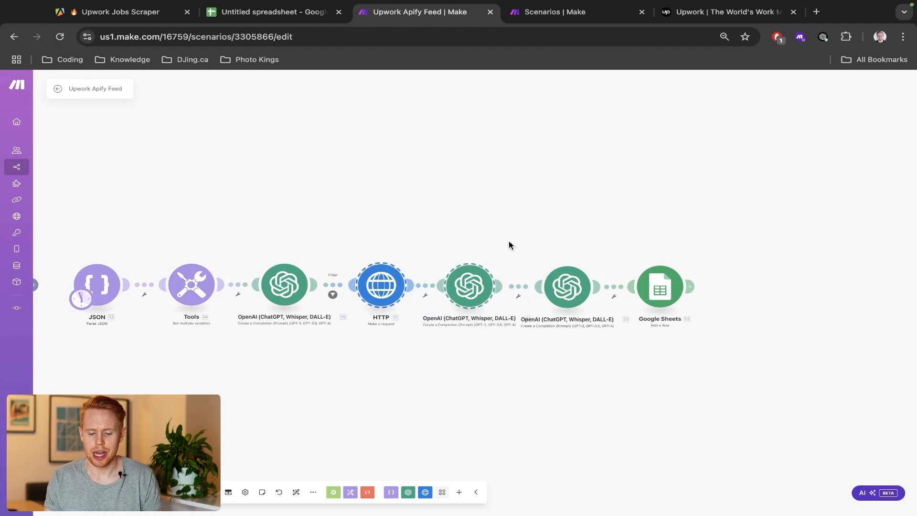
pyautogui.moveTo(509, 241); pyautogui.dragTo(473, 241)
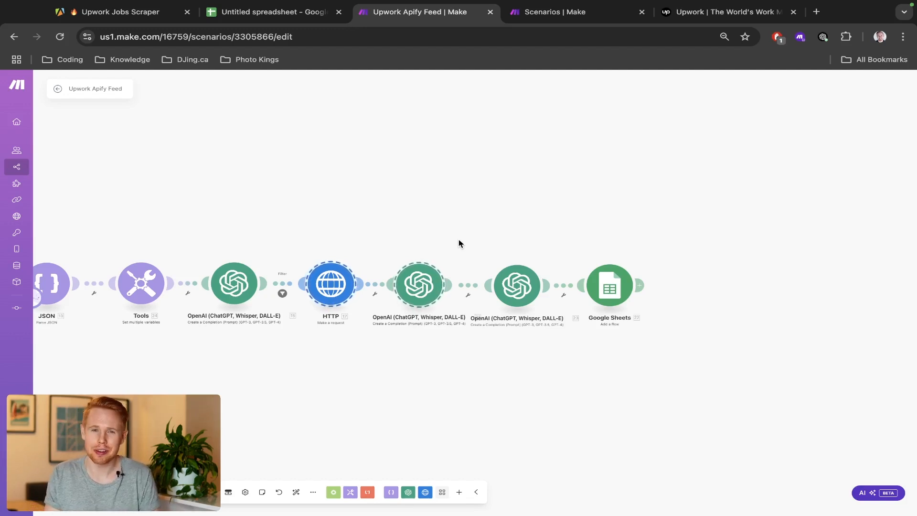
pyautogui.moveTo(487, 252); pyautogui.dragTo(560, 330)
pyautogui.moveTo(569, 250); pyautogui.dragTo(657, 312)
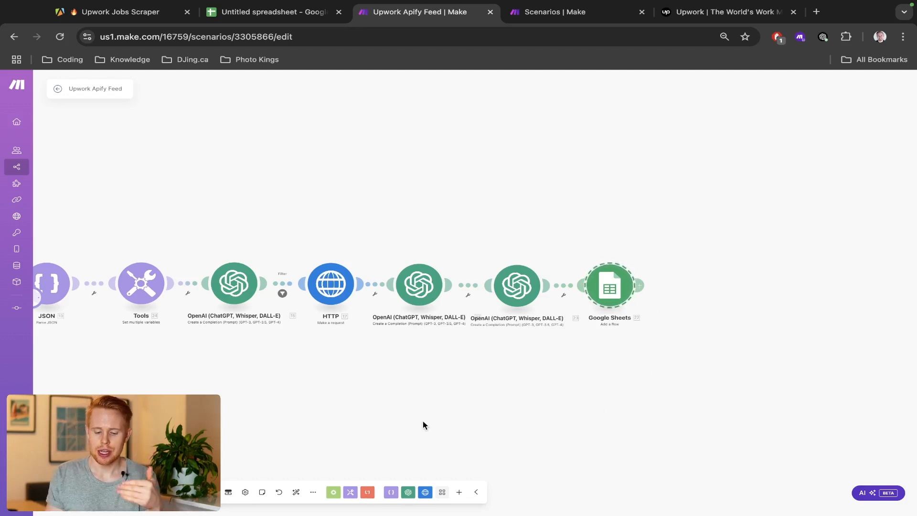
pyautogui.moveTo(424, 426); pyautogui.dragTo(632, 409)
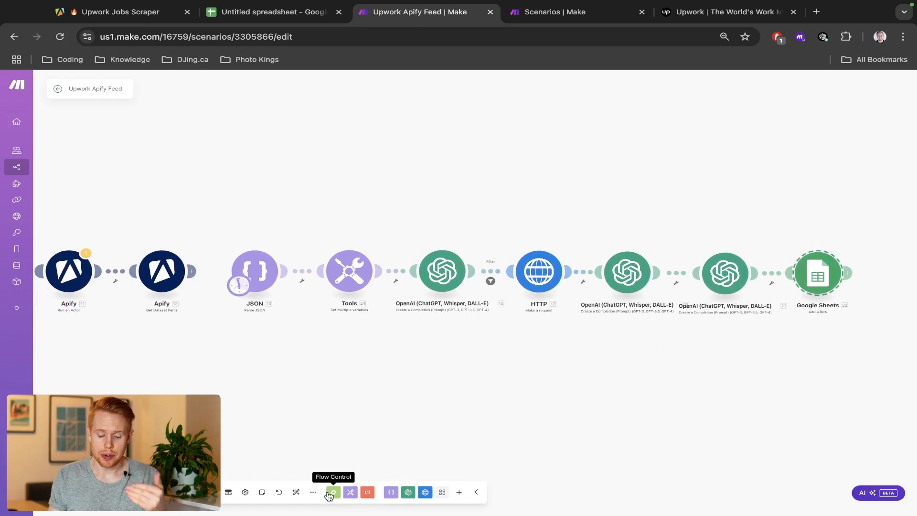
pyautogui.click(311, 492)
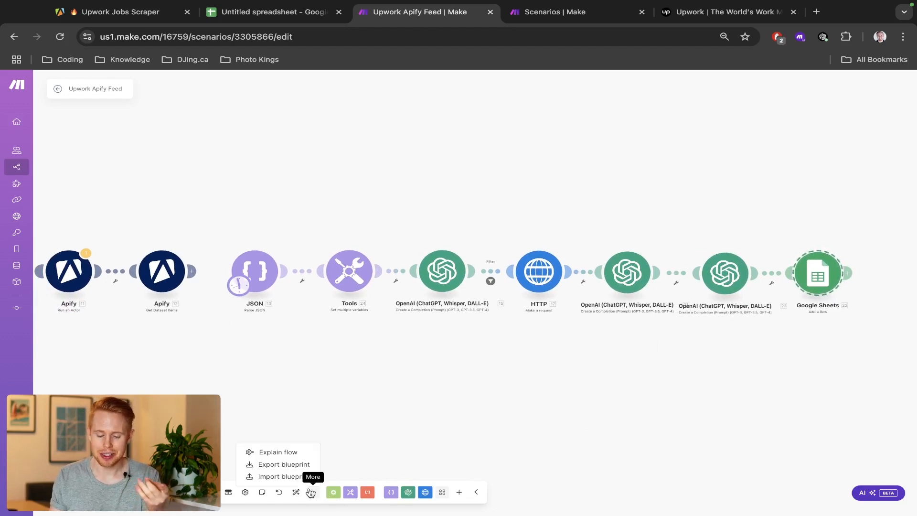
pyautogui.click(282, 477)
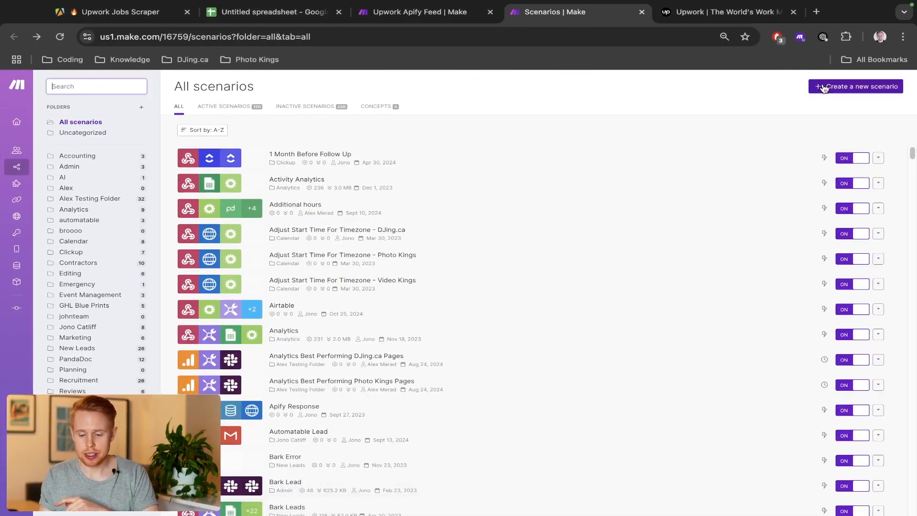
# Create a new scenario with the Tools Basic trigger as its first module.
pyautogui.click(824, 86)
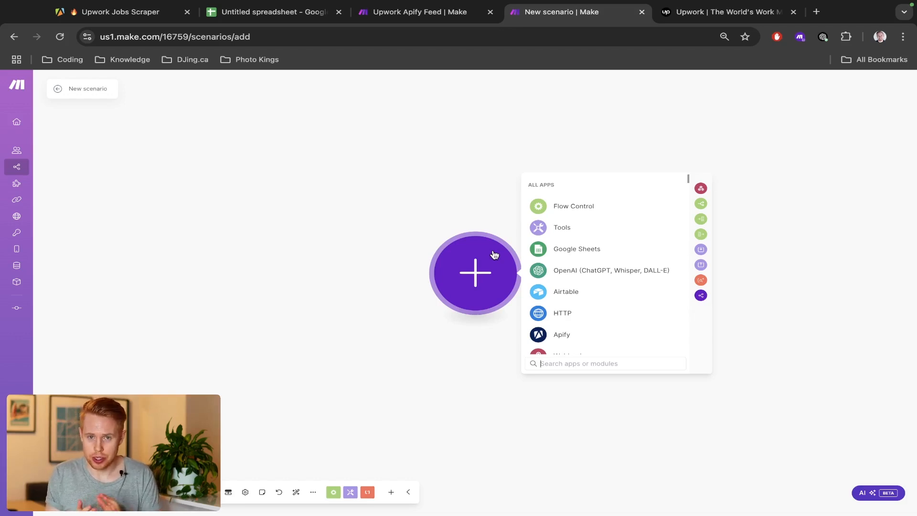
pyautogui.click(559, 229)
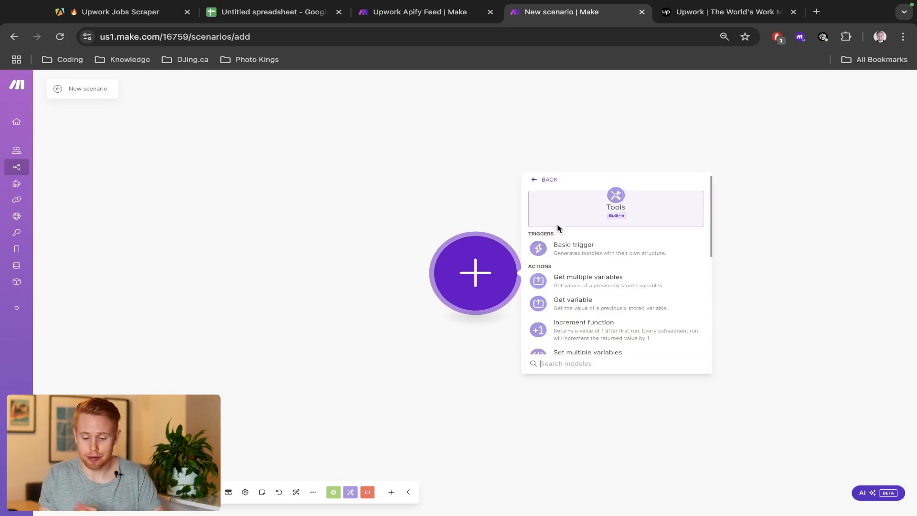
pyautogui.click(562, 258)
# Give the trigger's bundle an item named "test" with the value "test" and save the scenario.
pyautogui.click(565, 280)
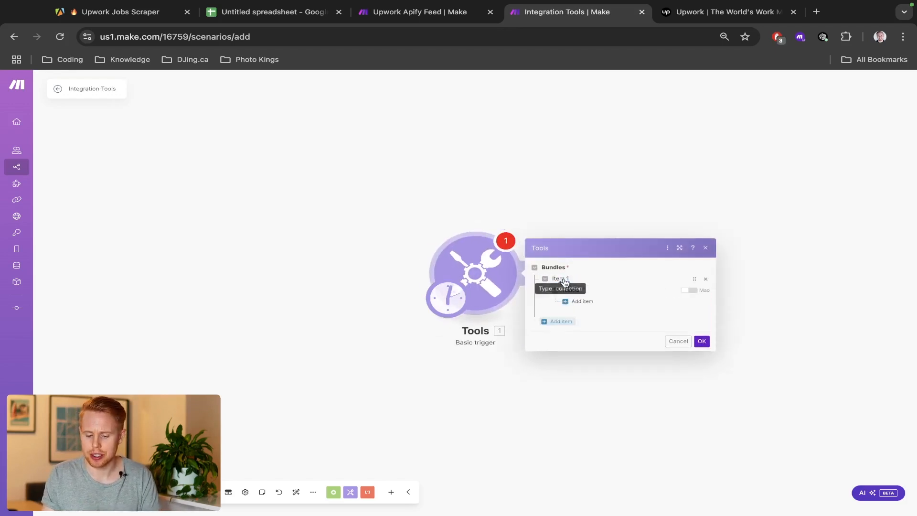
pyautogui.click(583, 283)
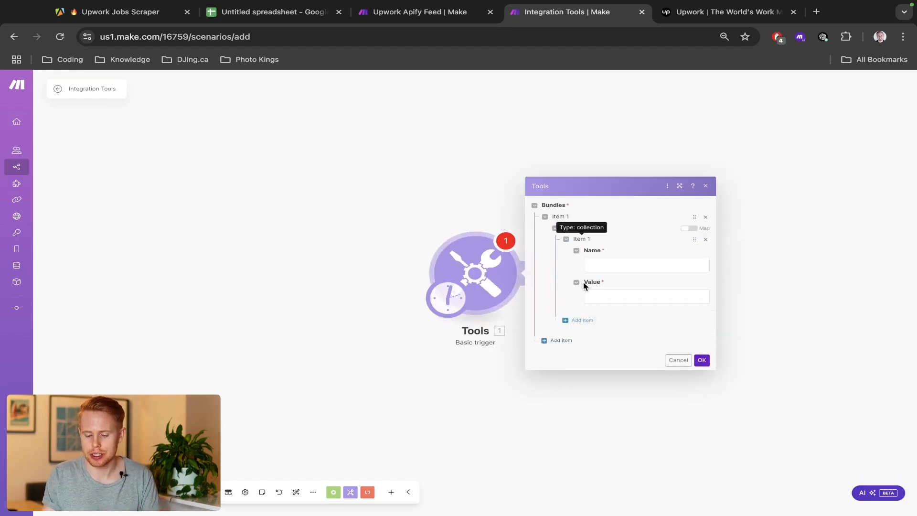
pyautogui.click(607, 263)
pyautogui.write('test')
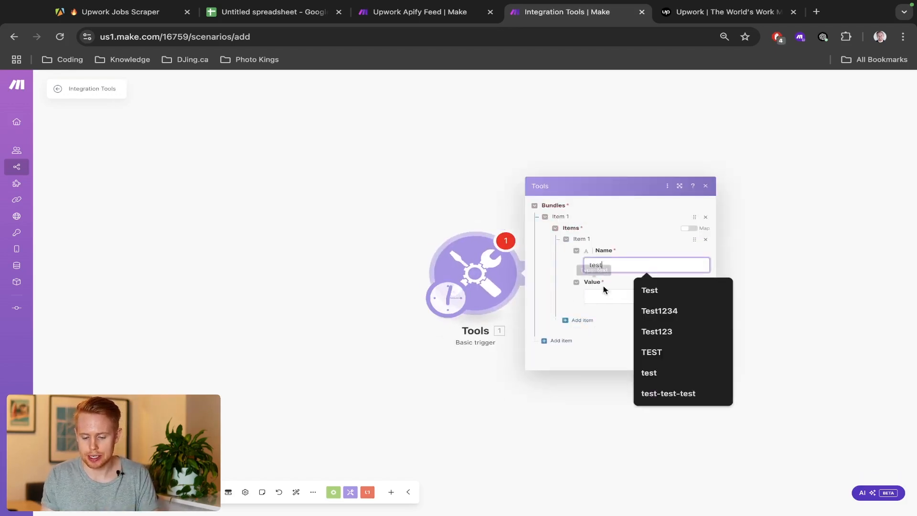
pyautogui.click(605, 294)
pyautogui.write('test')
pyautogui.click(700, 361)
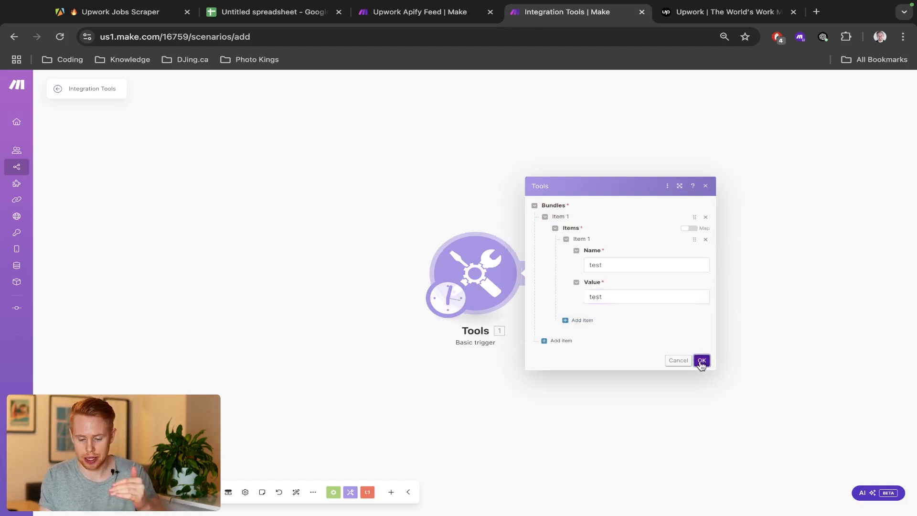
pyautogui.hotkey('ctrl', 's')
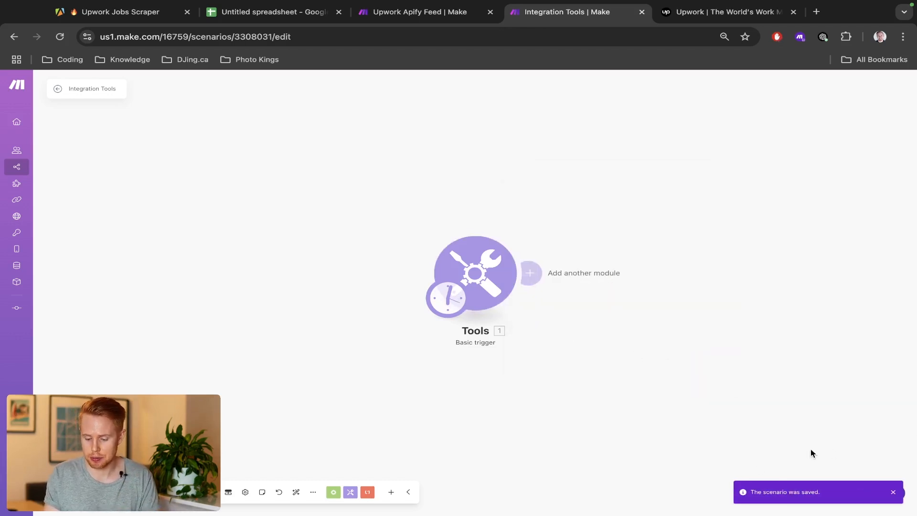
pyautogui.hotkey('ctrl', 's')
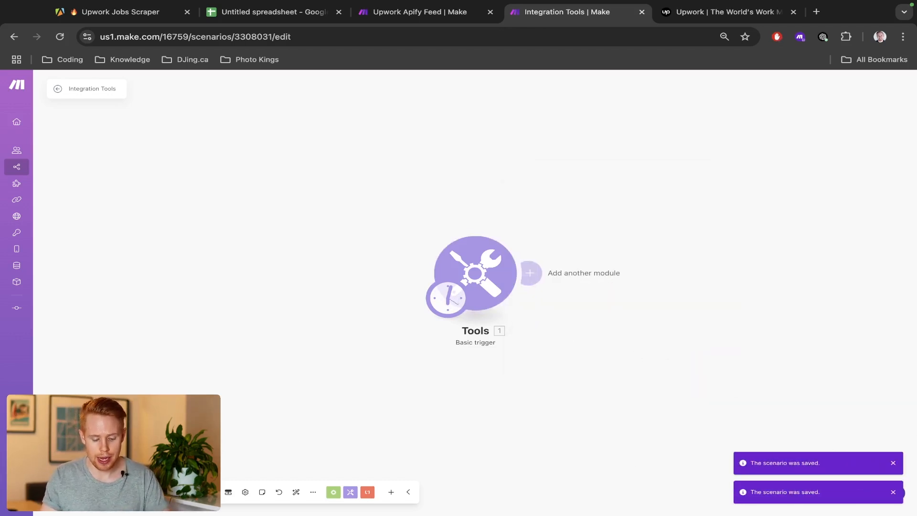
# Set the scenario's schedule to run every day instead of at regular intervals.
pyautogui.scroll(5, 156, 495)
pyautogui.hscroll(-6, 156, 494)
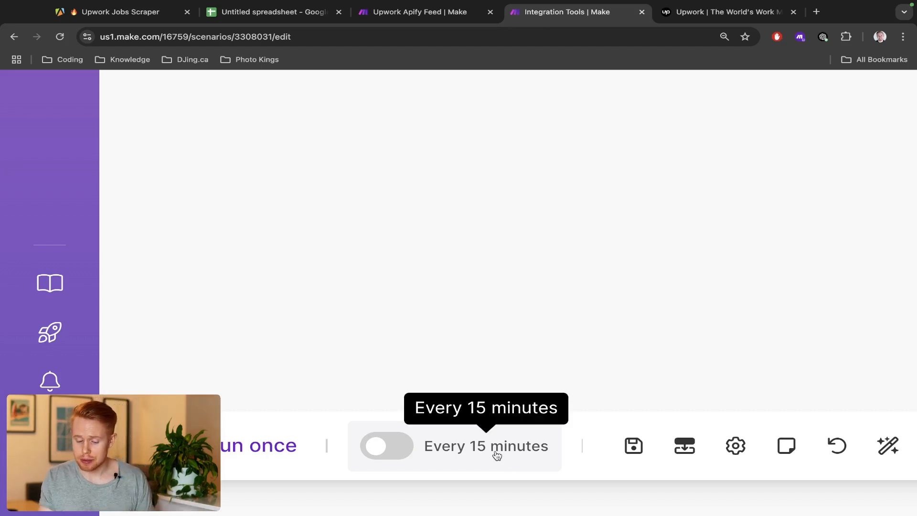
pyautogui.click(433, 458)
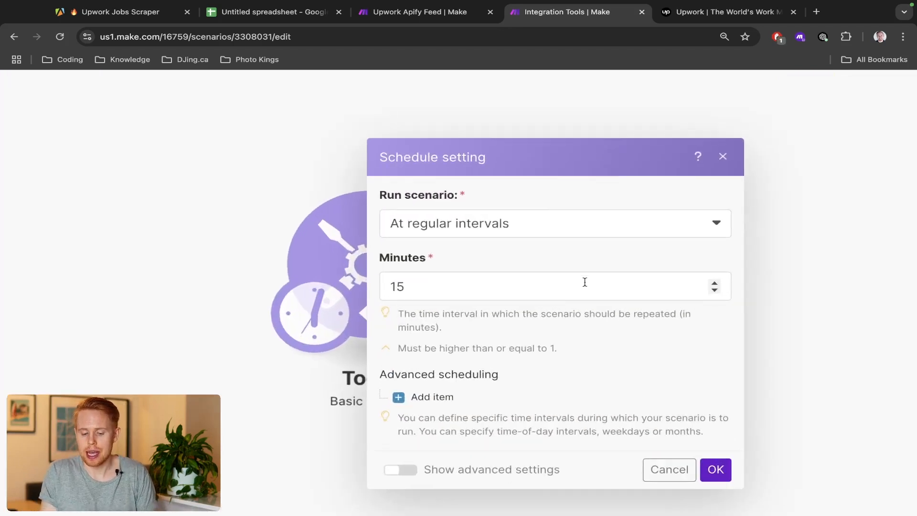
pyautogui.click(536, 224)
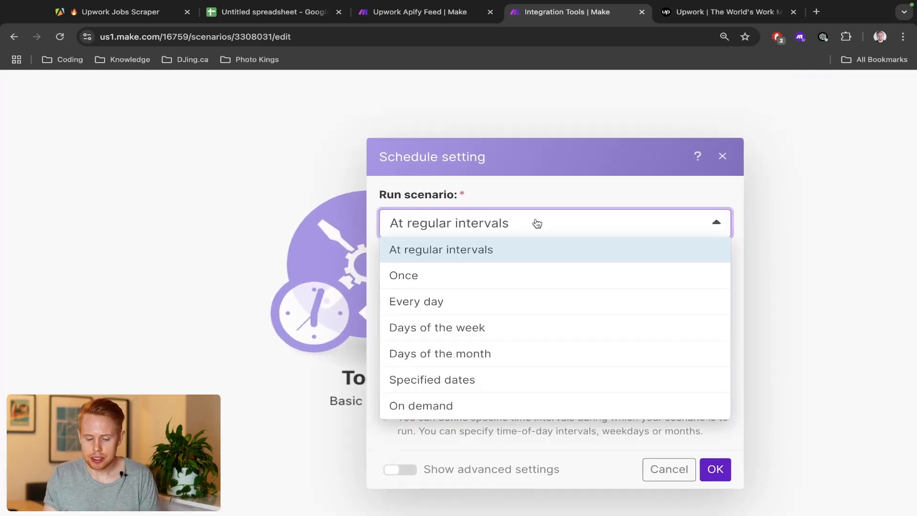
pyautogui.click(502, 294)
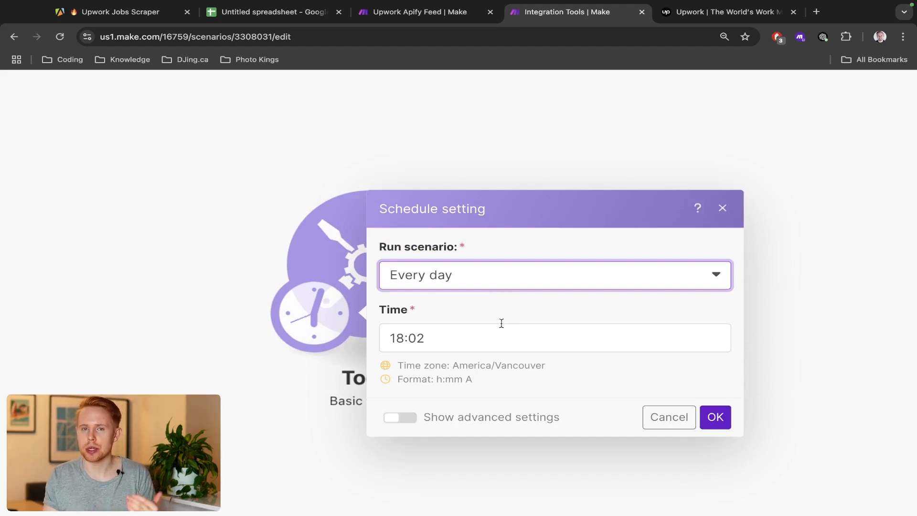
# Set the daily run time to 3:02 AM and confirm the schedule without activating the scenario yet.
pyautogui.click(420, 337)
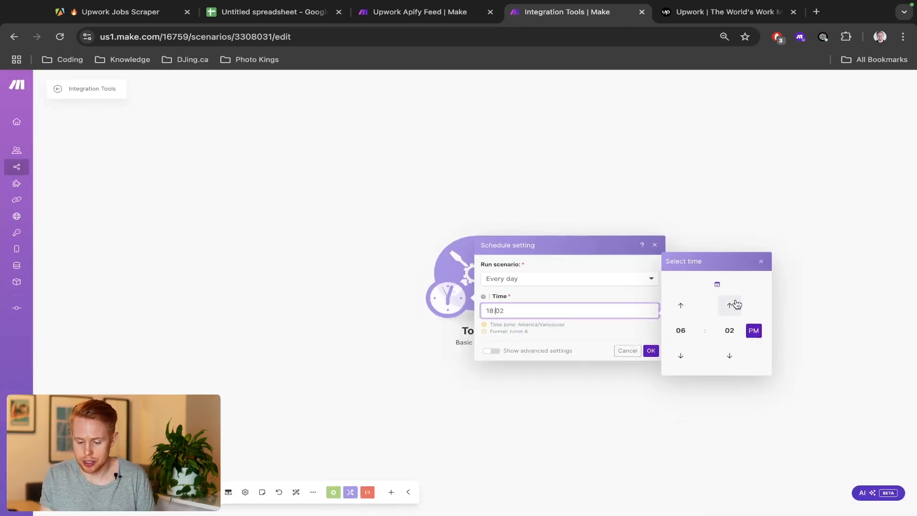
pyautogui.tripleClick(679, 306)
pyautogui.tripleClick(679, 306)
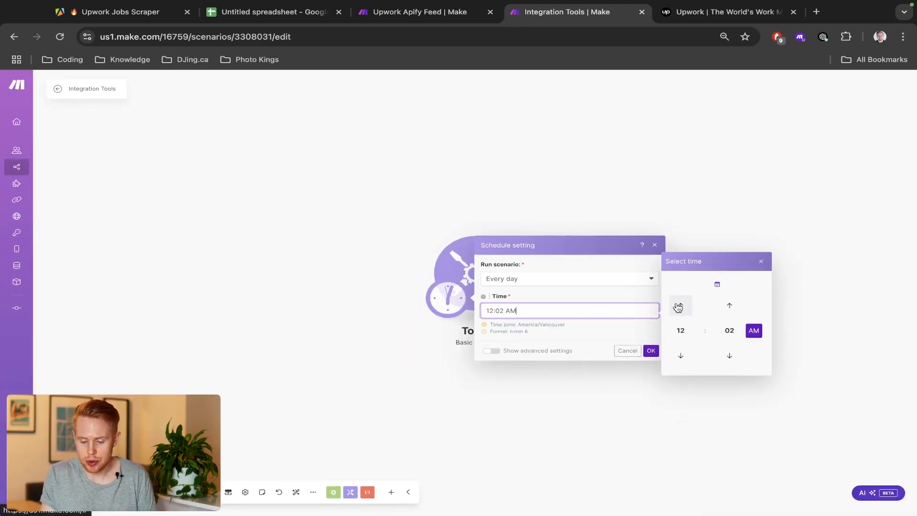
pyautogui.tripleClick(679, 306)
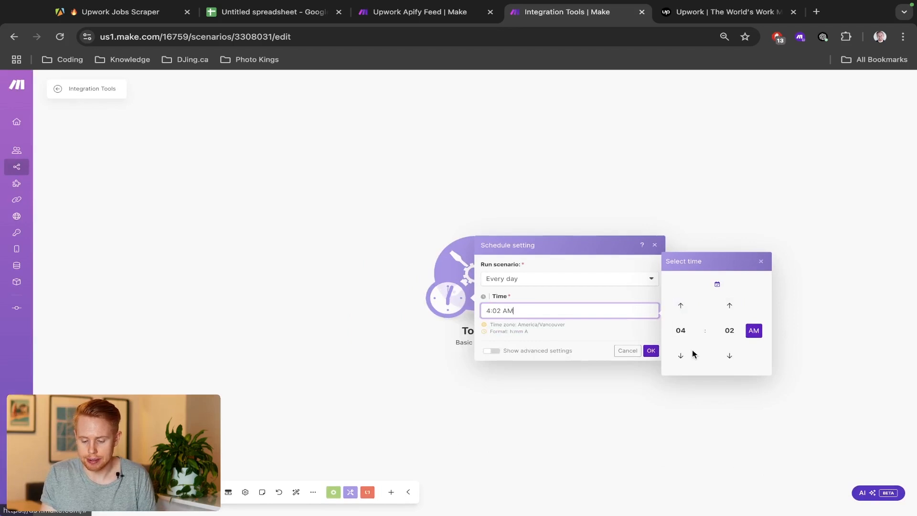
pyautogui.click(575, 246)
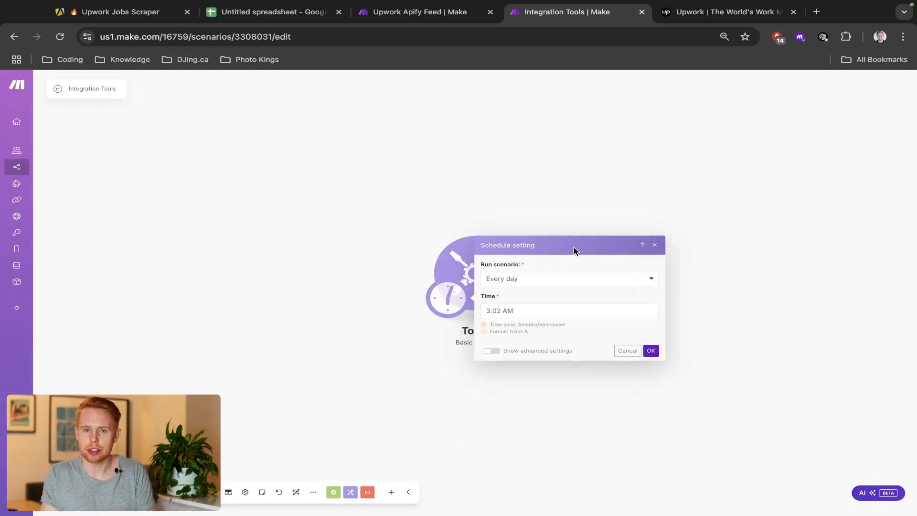
pyautogui.click(652, 351)
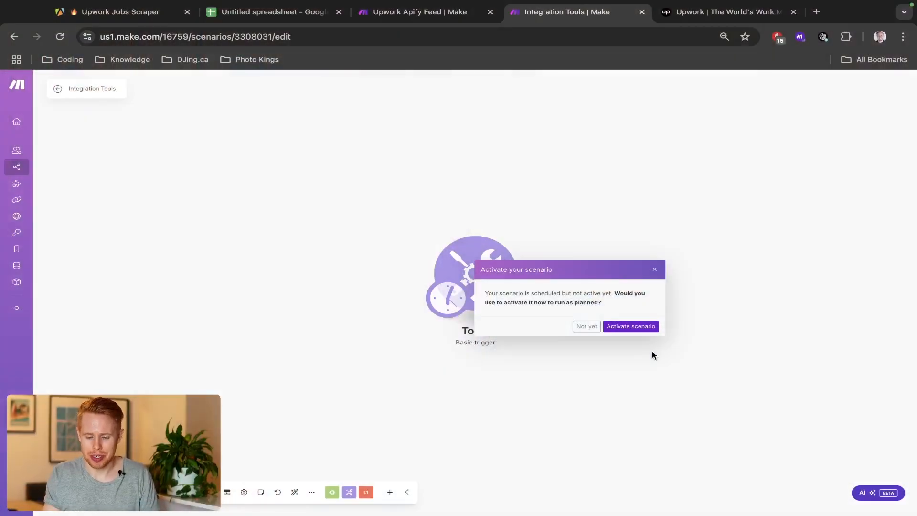
pyautogui.click(587, 327)
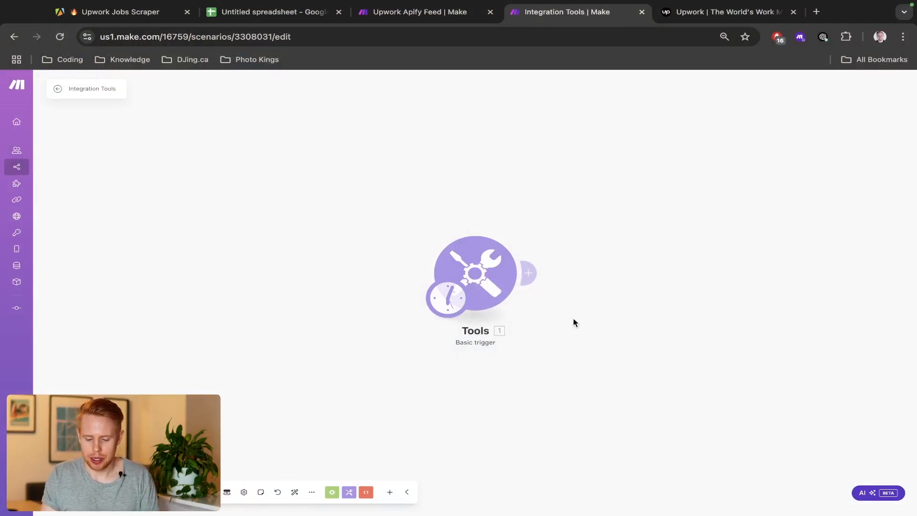
# Delete the Tools Basic trigger module from the scenario.
pyautogui.rightClick(490, 285)
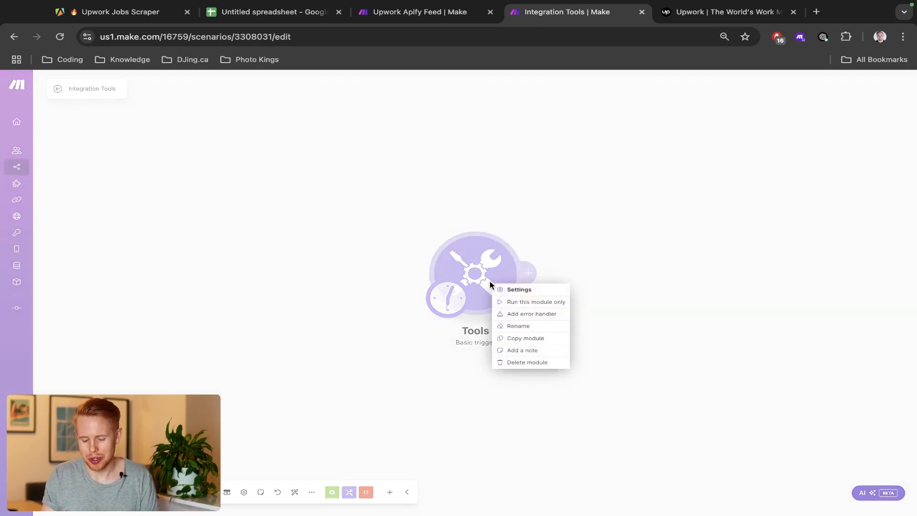
pyautogui.click(529, 361)
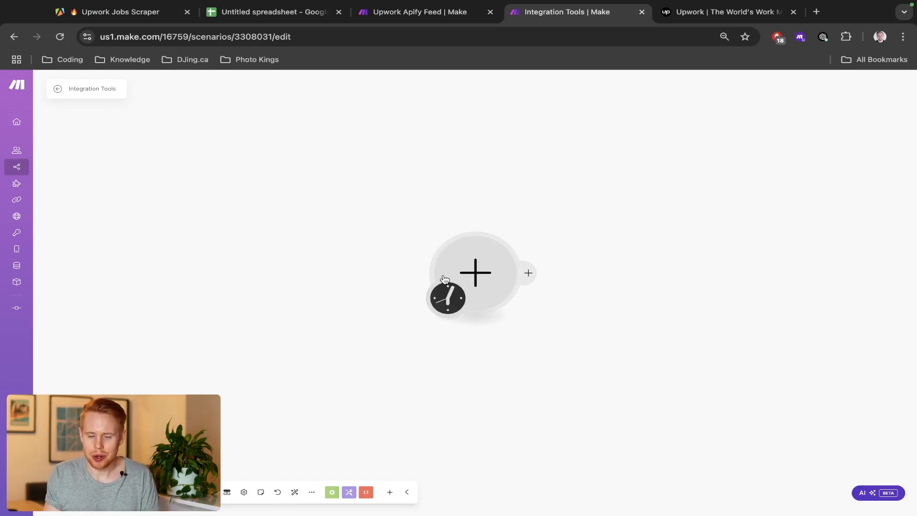
# Search Google for "upwork rss feed" in a new tab and highlight the "RSS feed removal August 20" result.
pyautogui.hotkey('ctrl', 't')
pyautogui.write('upwork ')
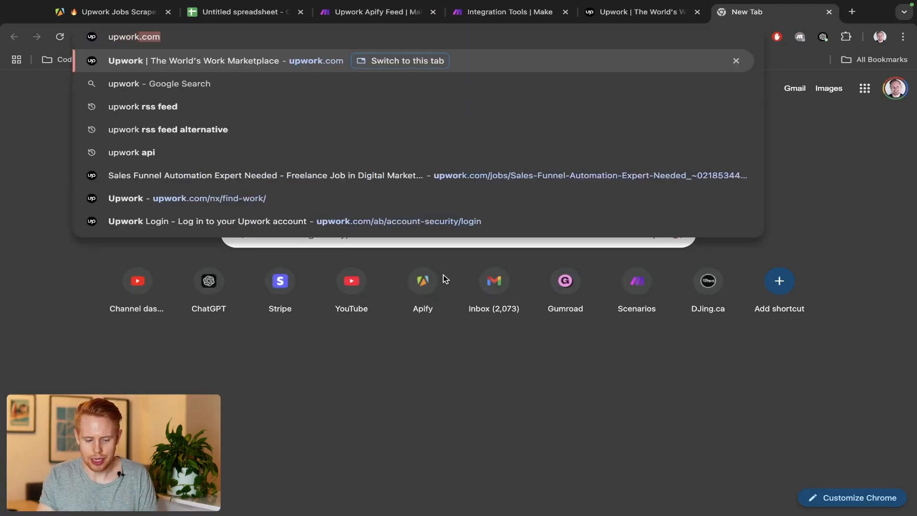
pyautogui.write('rss feed alternative')
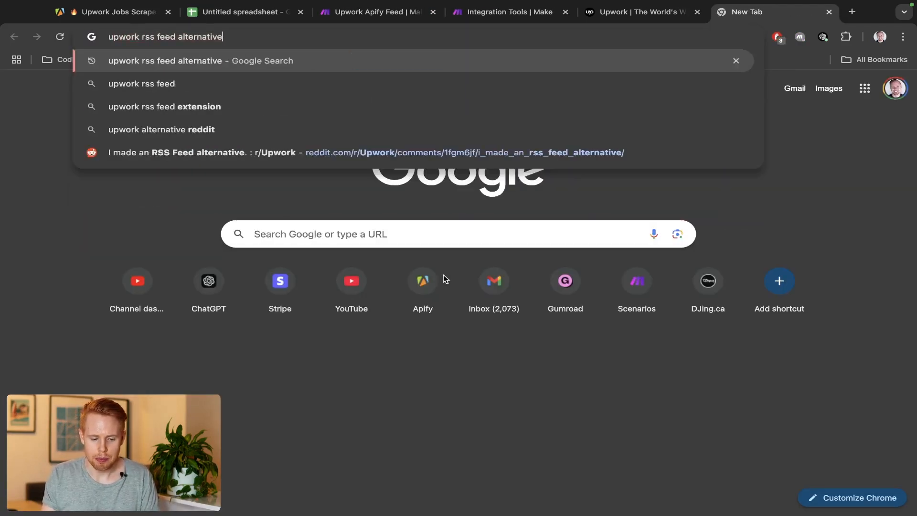
pyautogui.press('Return')
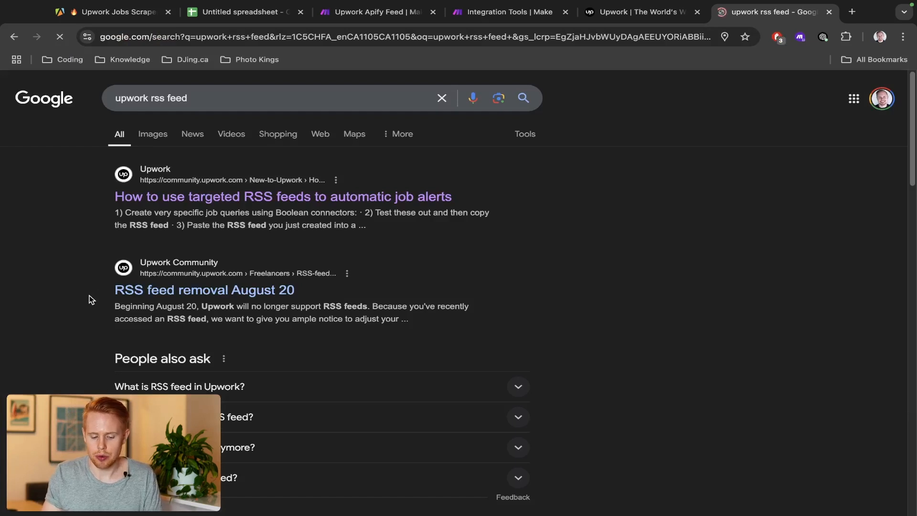
pyautogui.moveTo(88, 298); pyautogui.dragTo(301, 294)
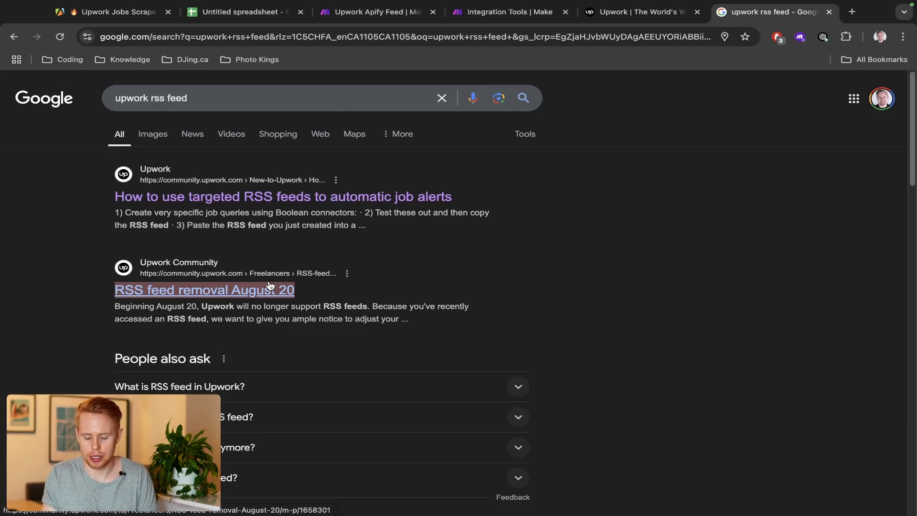
# Switch to the Apify website, enter its console and open the Apify Store.
pyautogui.press('super+l')
pyautogui.write('apify.')
pyautogui.press('Return')
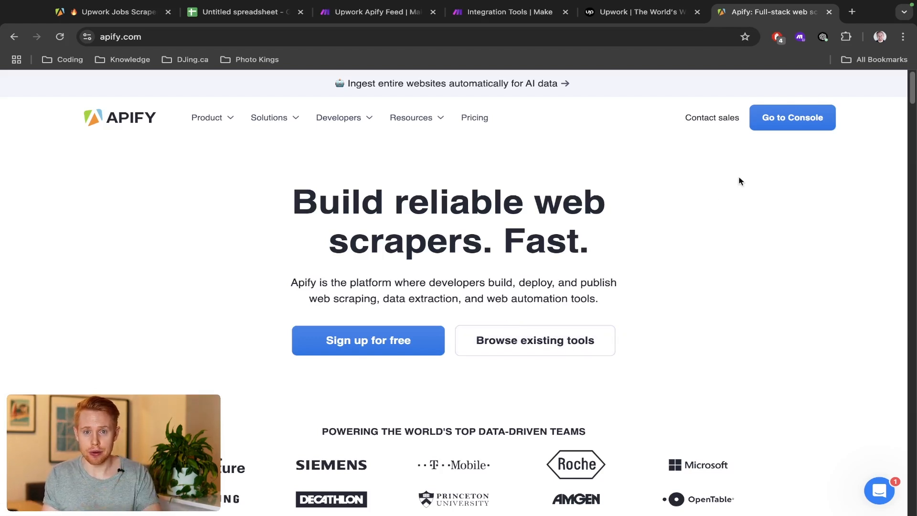
pyautogui.click(784, 127)
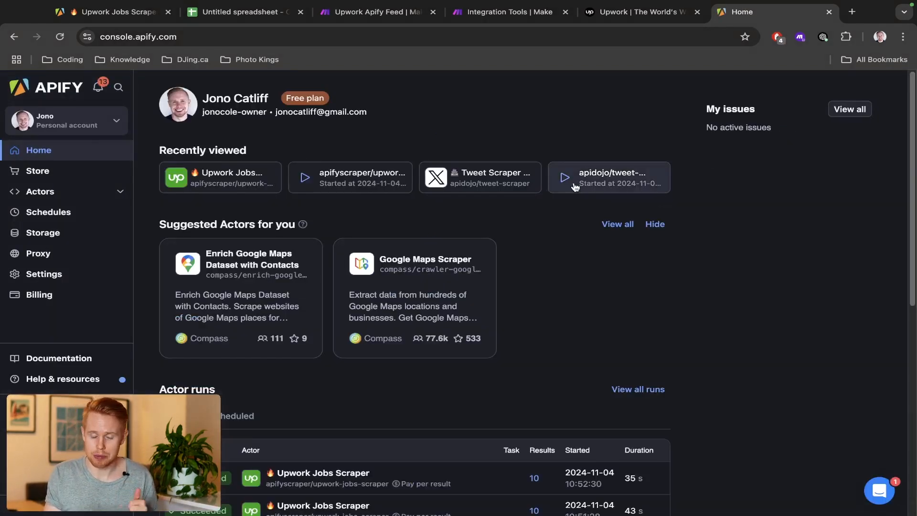
pyautogui.click(49, 177)
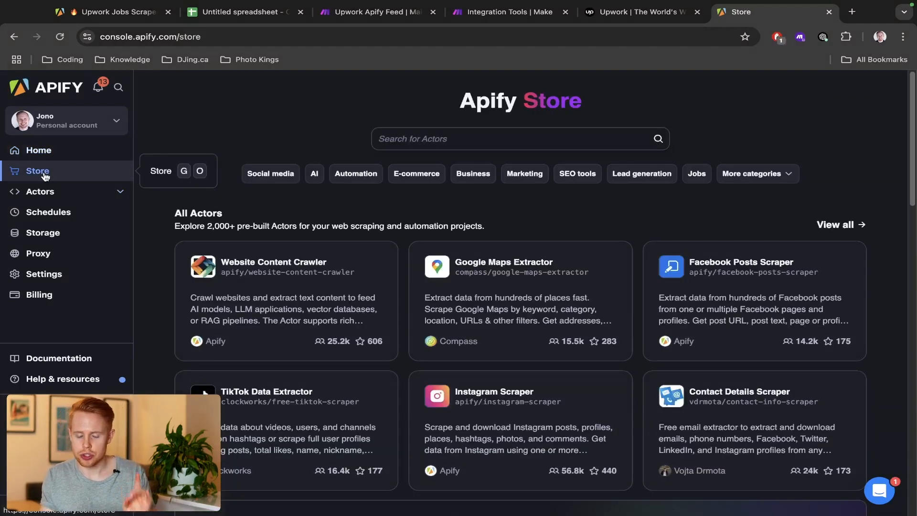
# Search the Apify Store for "upwork" and look through the matching scraper Actors.
pyautogui.click(440, 146)
pyautogui.write('upwork')
pyautogui.press('Return')
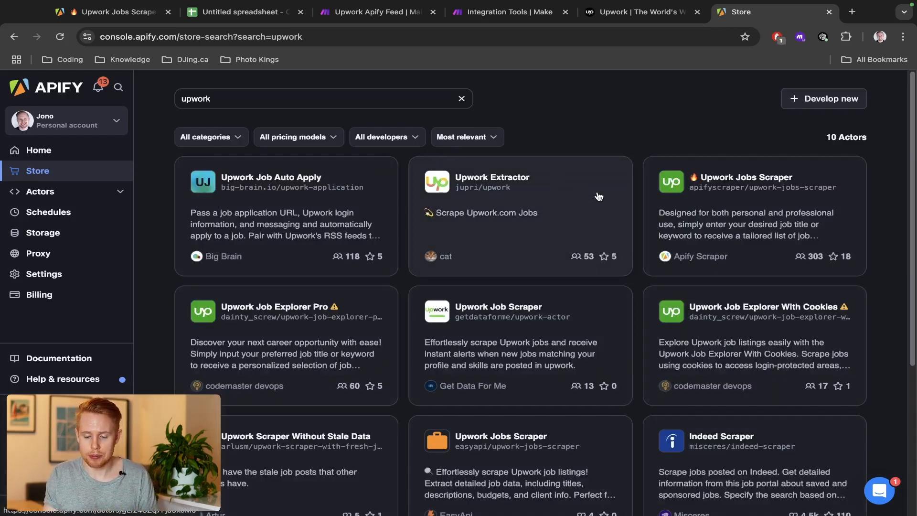
pyautogui.scroll(-3, 651, 214)
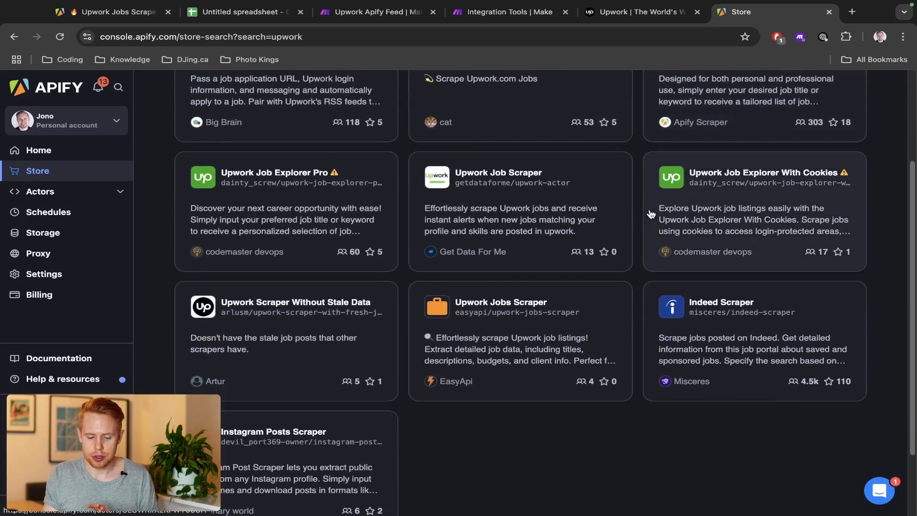
# Open Apify Scraper's Upwork Jobs Scraper Actor from the Store results and review its input fields and the account's free usage.
pyautogui.scroll(3, 651, 214)
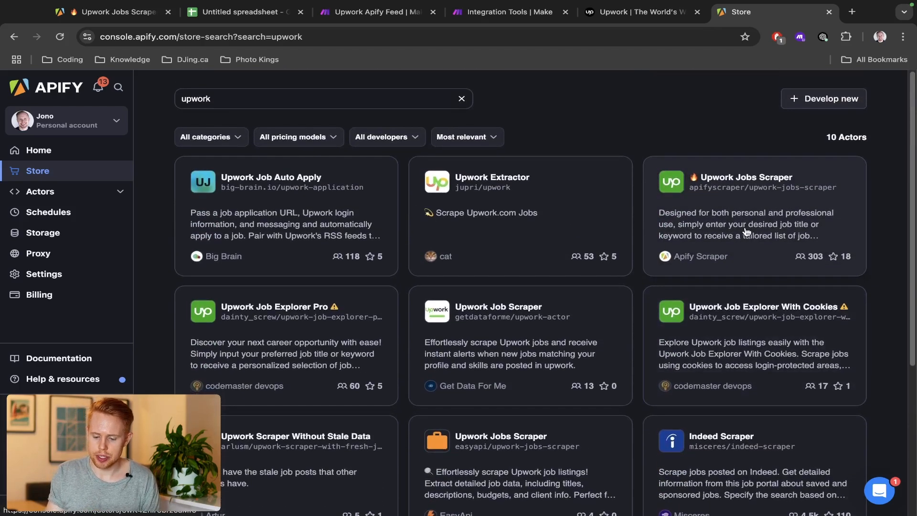
pyautogui.click(815, 258)
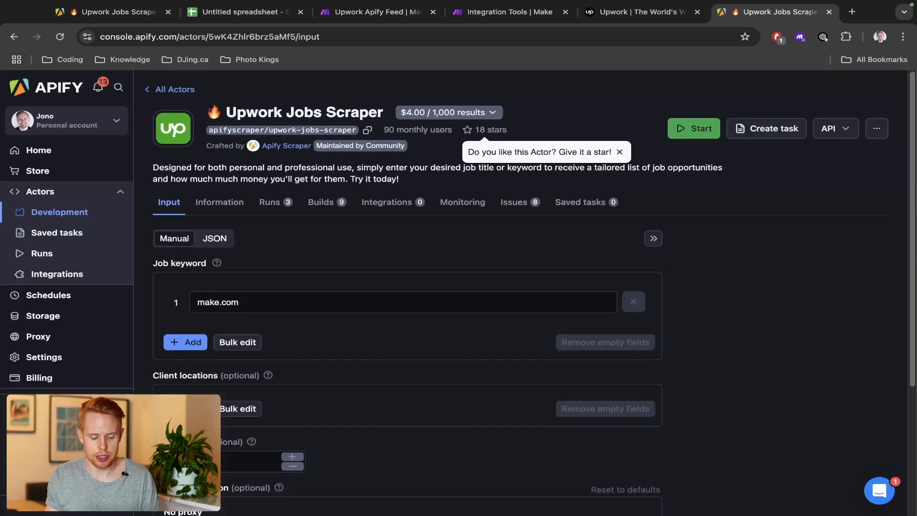
pyautogui.scroll(5, 66, 449)
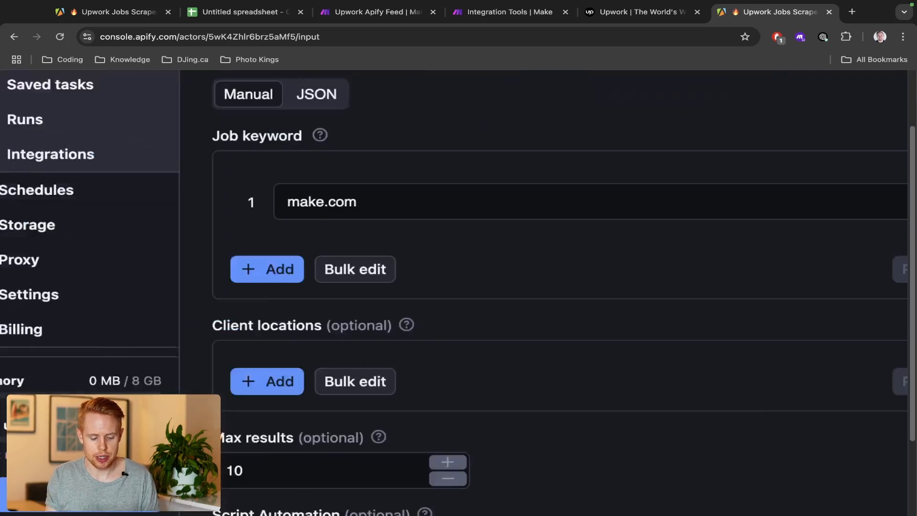
pyautogui.scroll(-5, 67, 449)
pyautogui.hscroll(-3, 135, 373)
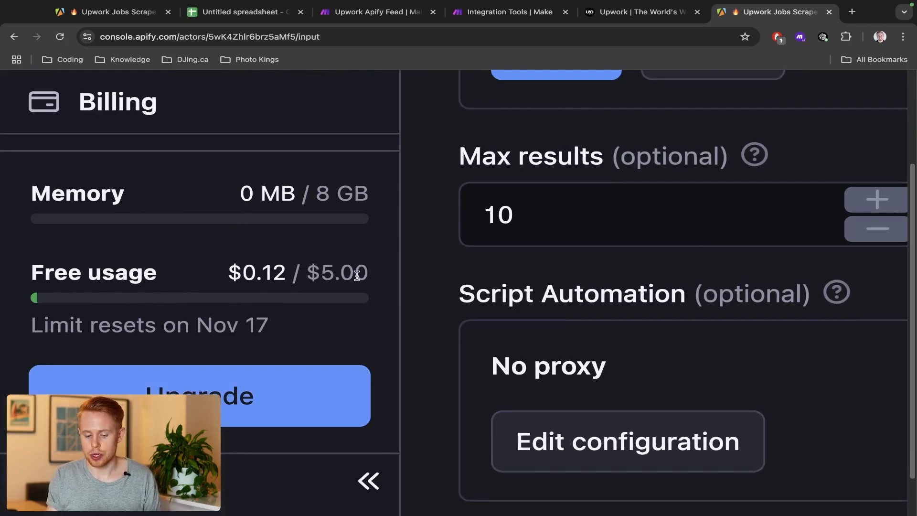
pyautogui.scroll(-5, 364, 279)
pyautogui.scroll(-3, 364, 279)
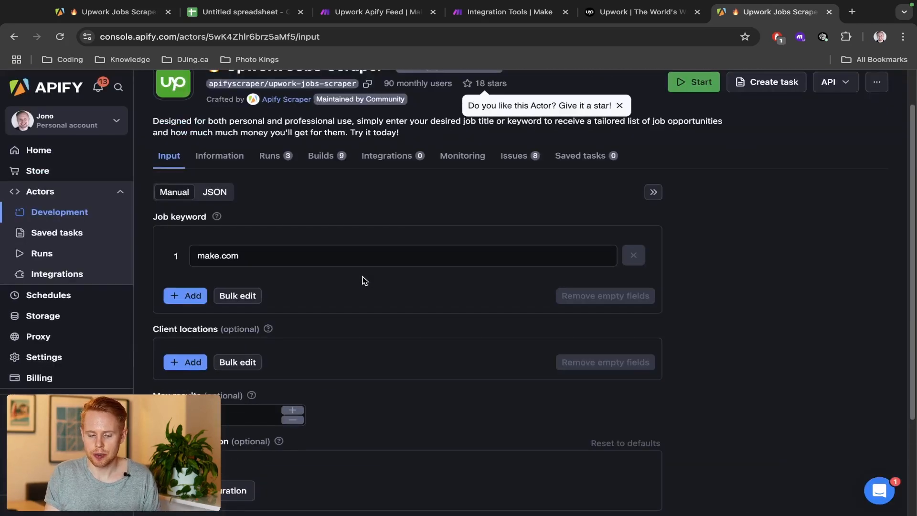
pyautogui.scroll(-1, 513, 130)
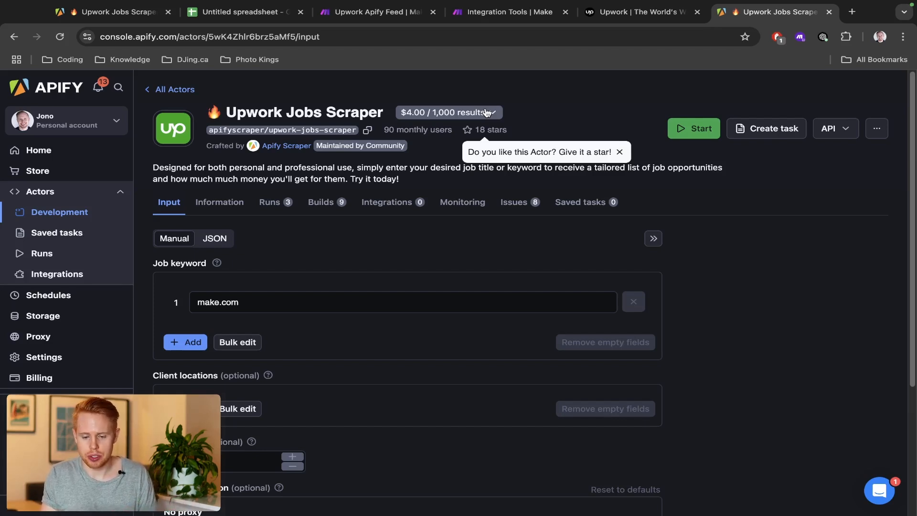
# Restore the Upwork Jobs Scraper's input to its default values and look over the restored fields.
pyautogui.scroll(-5, 371, 343)
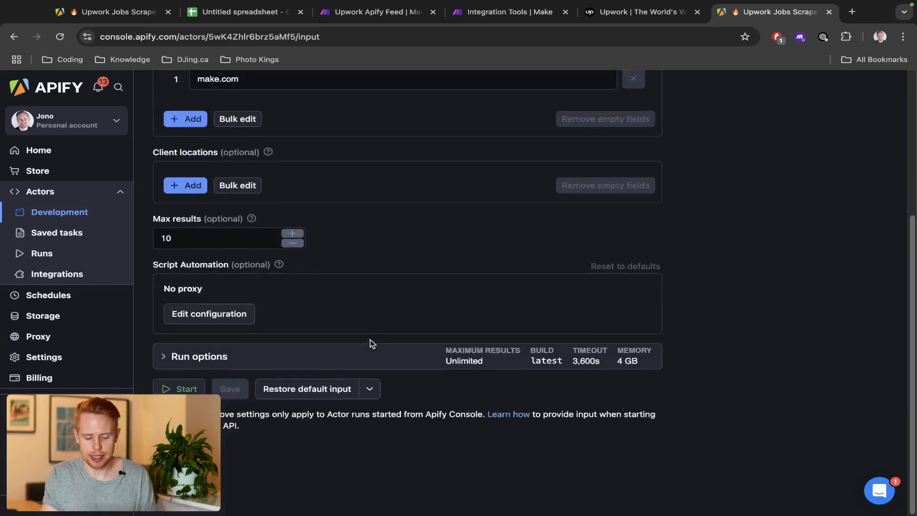
pyautogui.scroll(1, 371, 343)
pyautogui.click(370, 433)
pyautogui.click(333, 433)
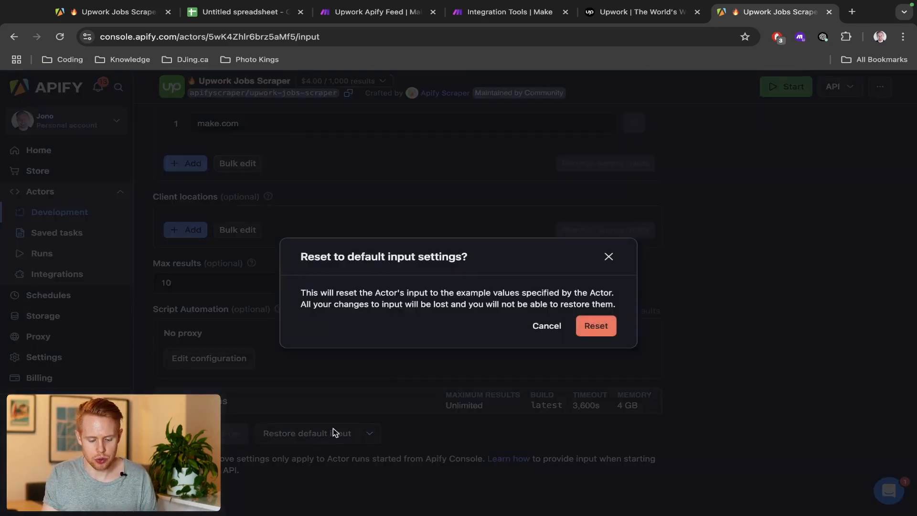
pyautogui.click(597, 325)
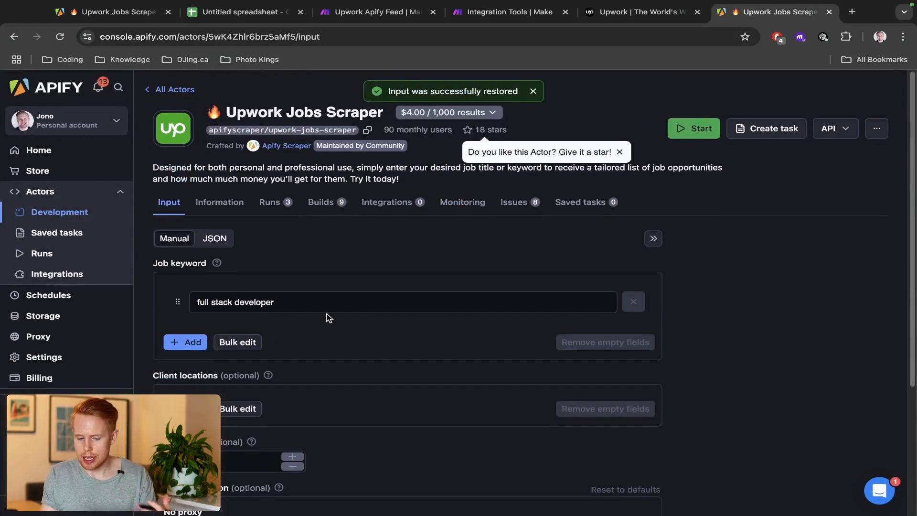
pyautogui.click(312, 310)
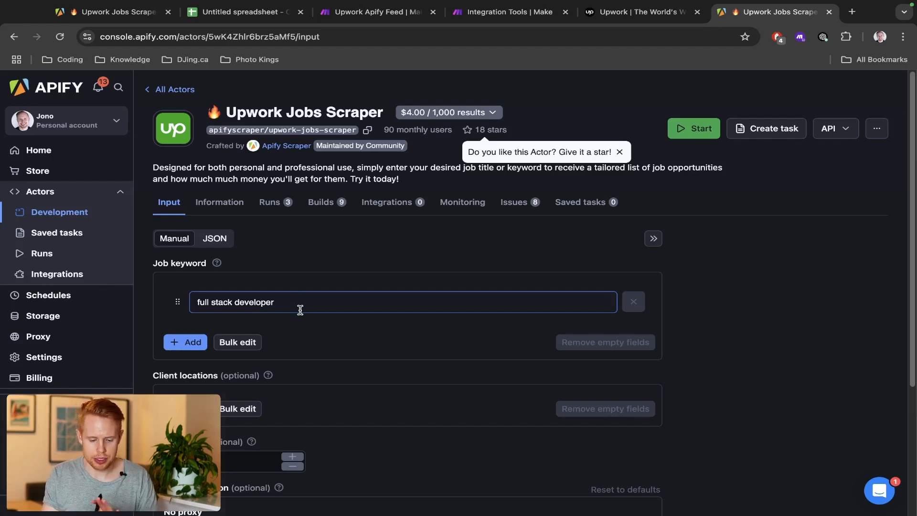
pyautogui.scroll(-4, 300, 310)
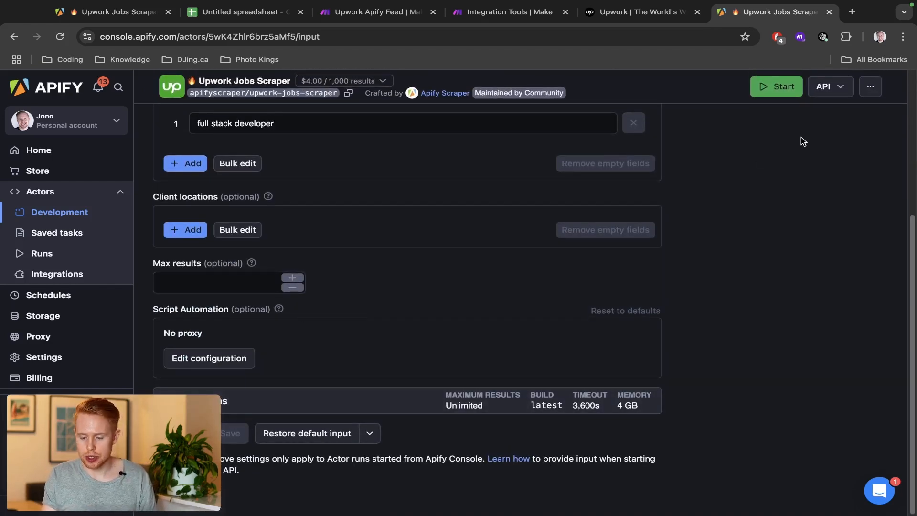
pyautogui.scroll(5, 218, 438)
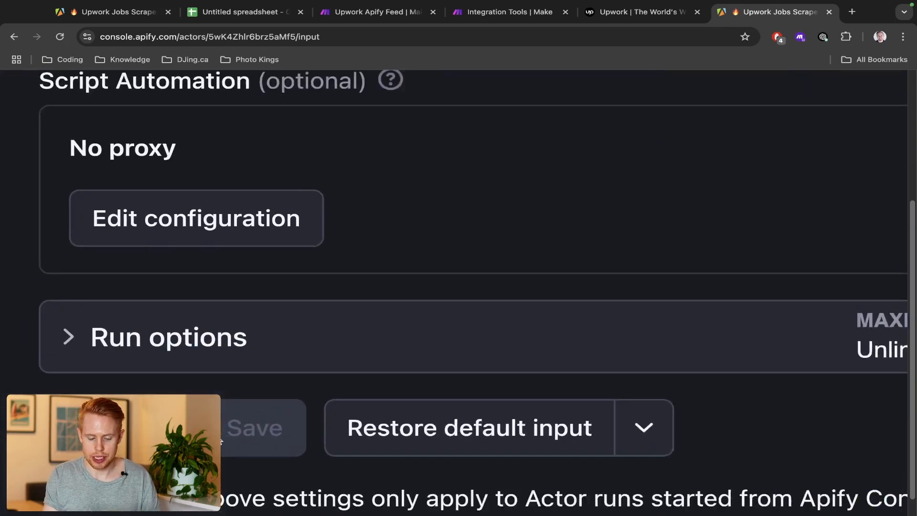
pyautogui.scroll(-5, 256, 430)
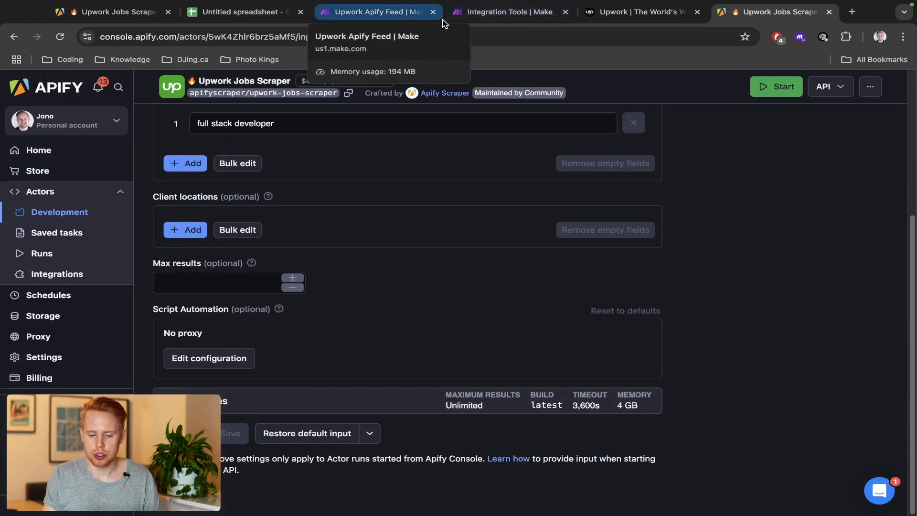
# Switch to the Integration Tools scenario in Make and move its browser tab directly beside the Apify tab.
pyautogui.click(486, 16)
pyautogui.moveTo(485, 17); pyautogui.dragTo(619, 16)
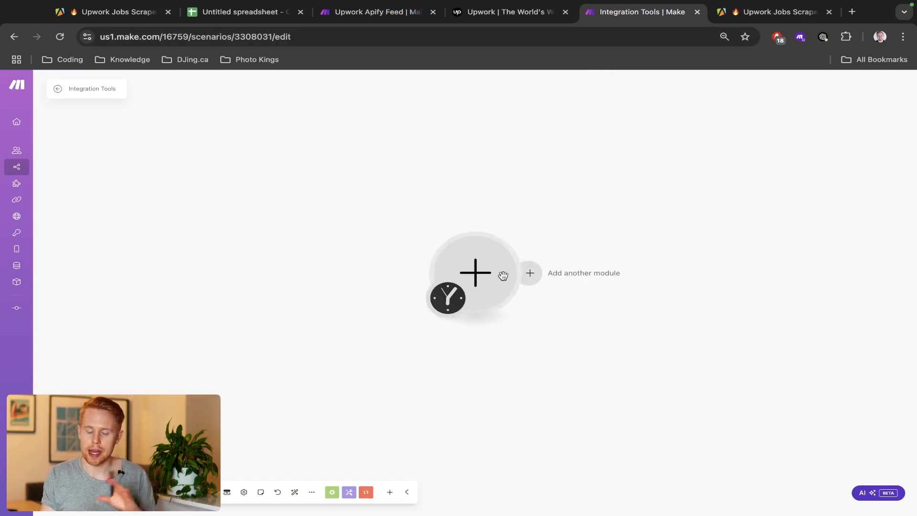
pyautogui.hotkey('ctrl', 'Tab')
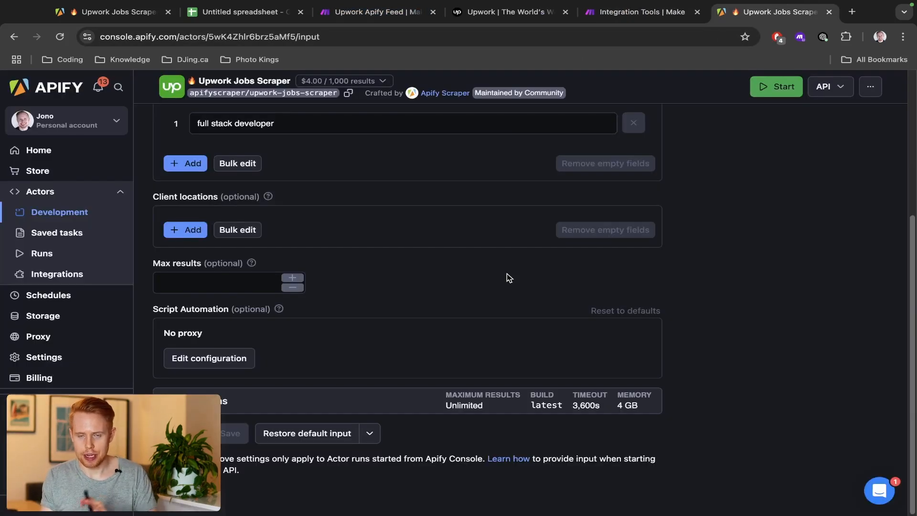
pyautogui.hotkey('ctrl', 'shift', 'Tab')
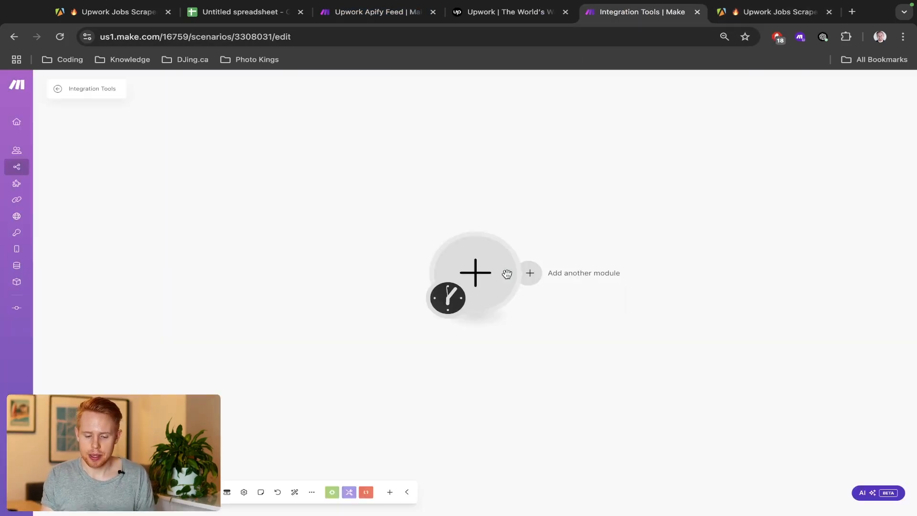
# Add an Apify Run an Actor module as the first module of the scenario.
pyautogui.click(472, 282)
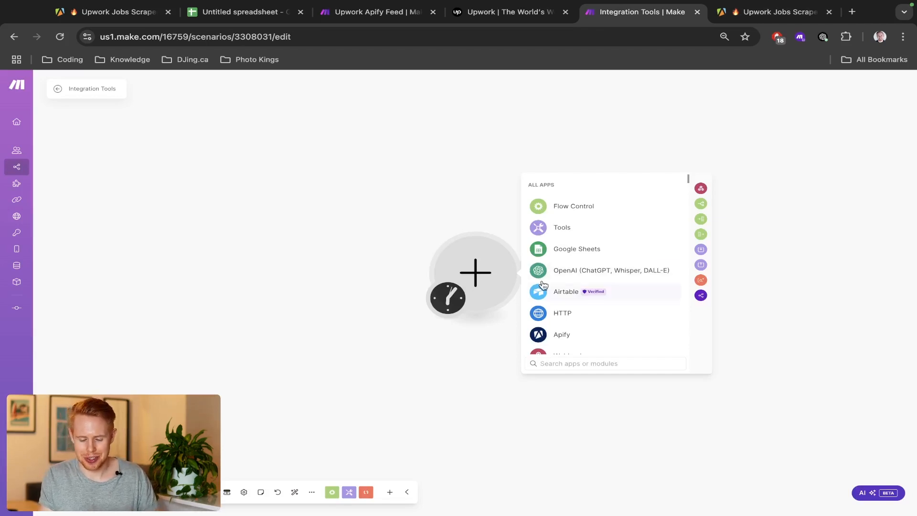
pyautogui.click(553, 334)
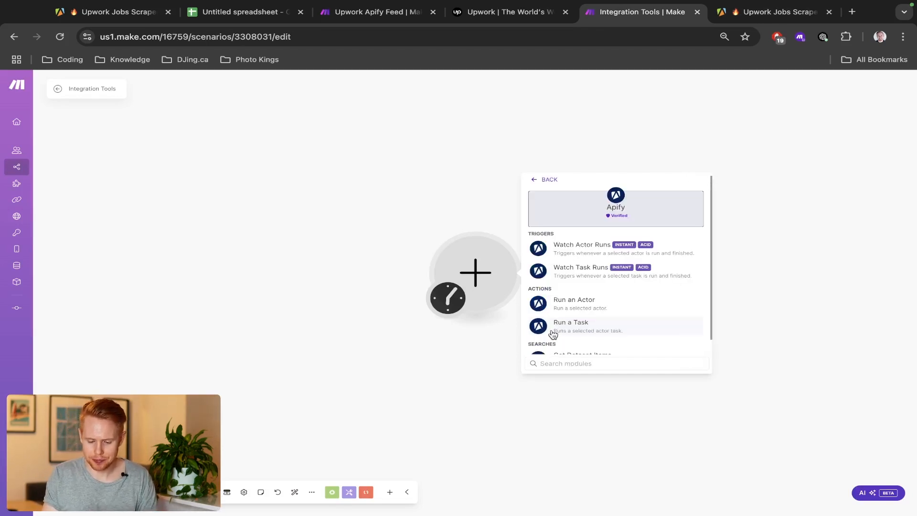
pyautogui.click(574, 302)
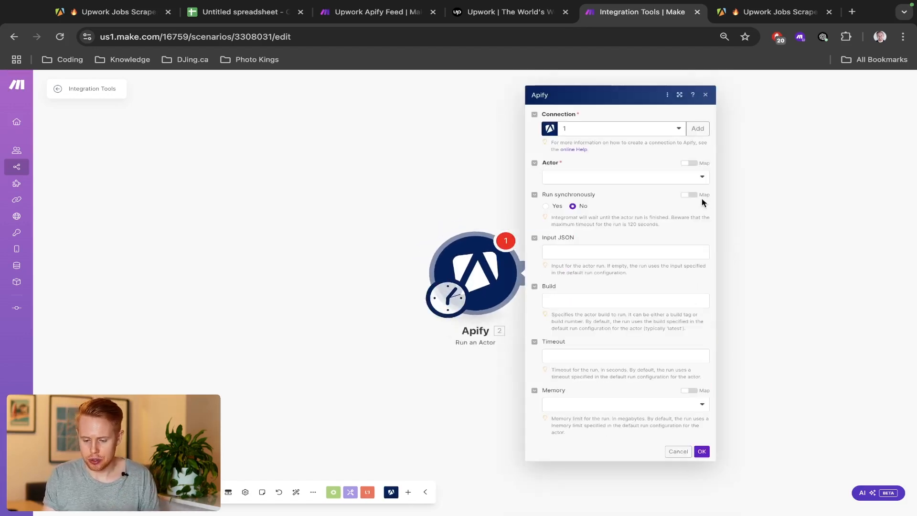
pyautogui.click(701, 129)
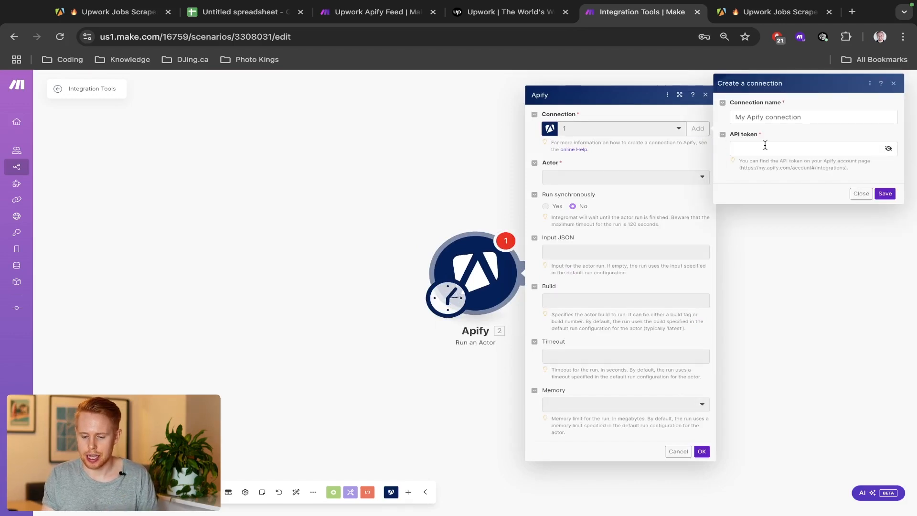
pyautogui.click(764, 147)
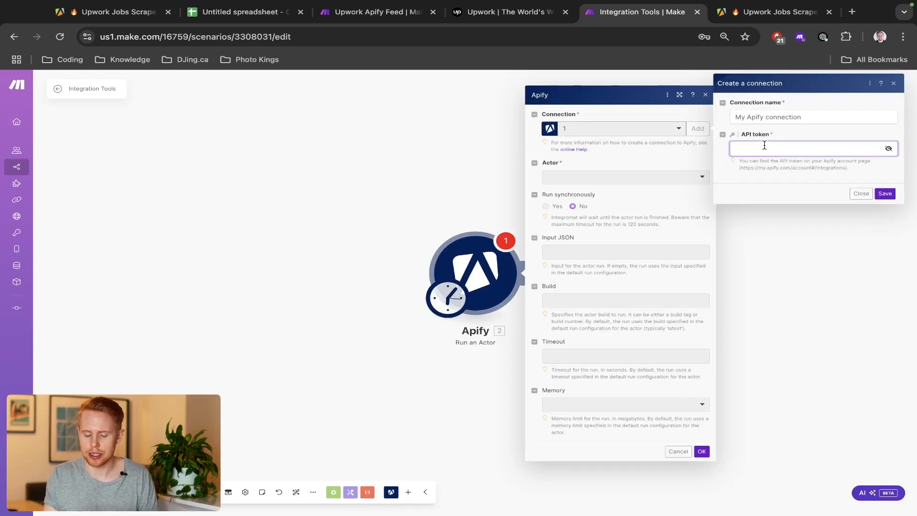
pyautogui.hotkey('ctrl', 'Tab')
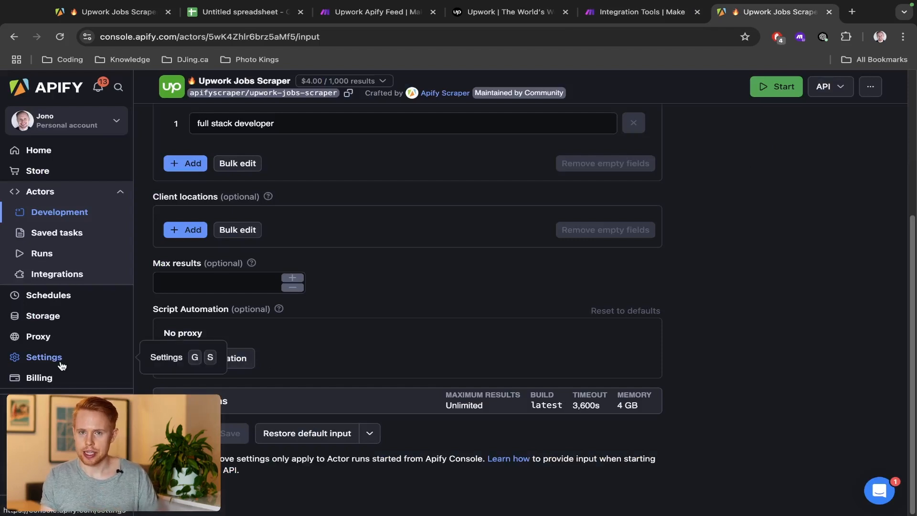
pyautogui.hotkey('ctrl', 'shift', 'Tab')
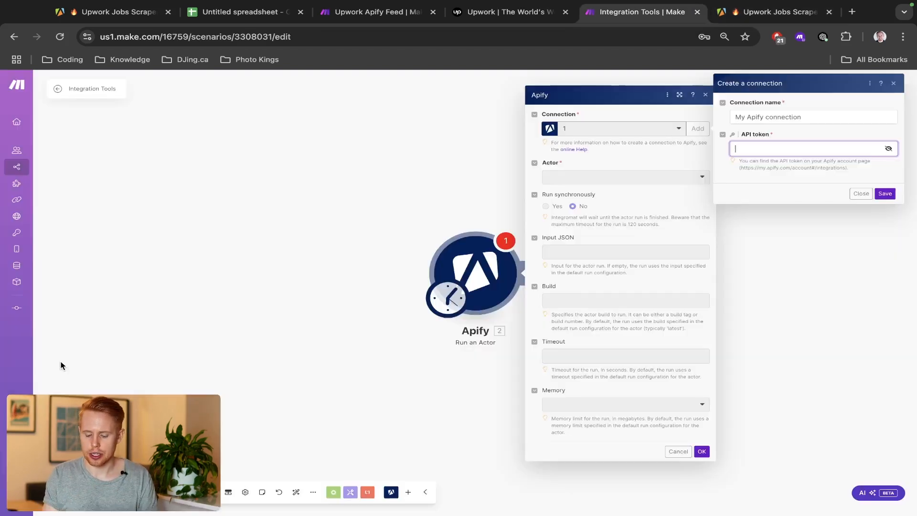
pyautogui.click(858, 194)
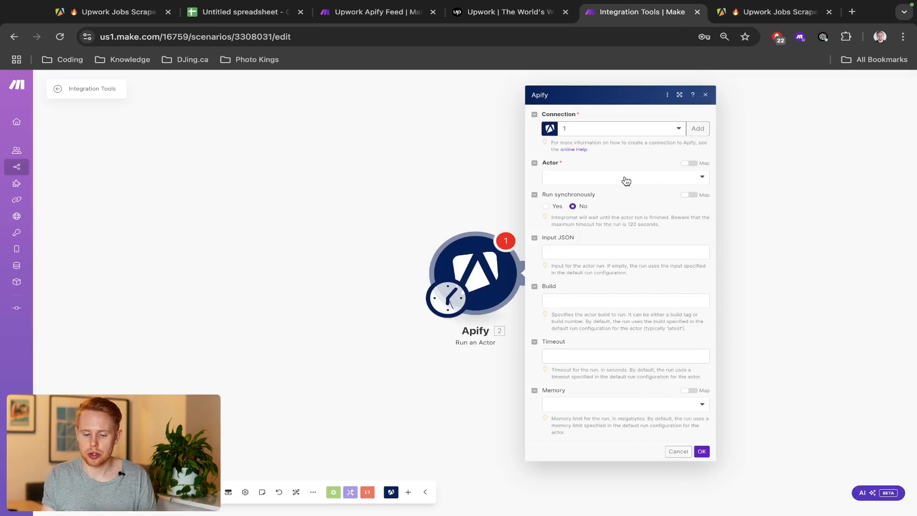
# Copy the Upwork Jobs Scraper's full Actor name from Apify and search for it in the Make module's Actor selection.
pyautogui.hotkey('ctrl', 'Tab')
pyautogui.scroll(4, 286, 152)
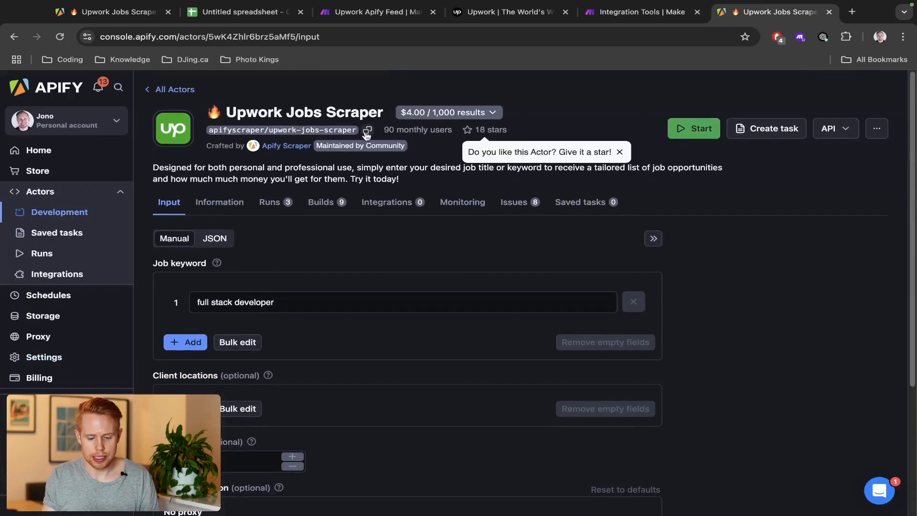
pyautogui.click(367, 134)
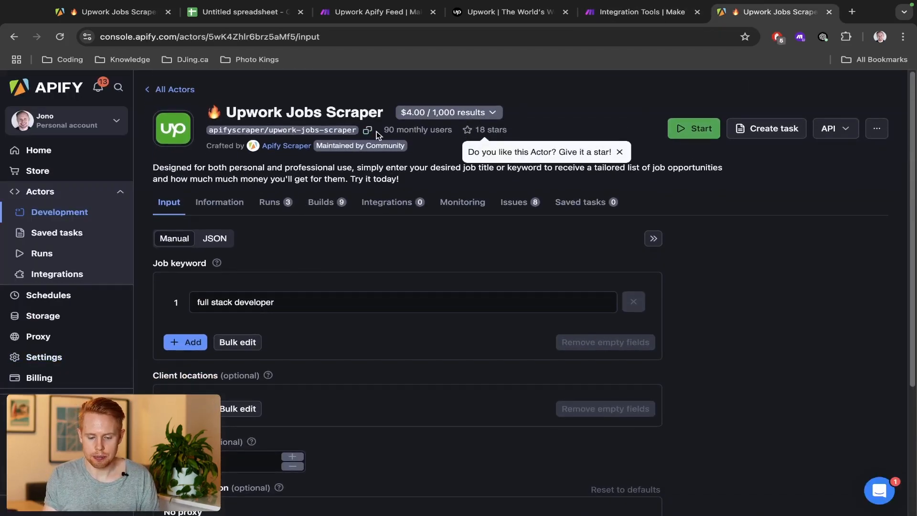
pyautogui.hotkey('ctrl', 'shift', 'Tab')
pyautogui.click(607, 177)
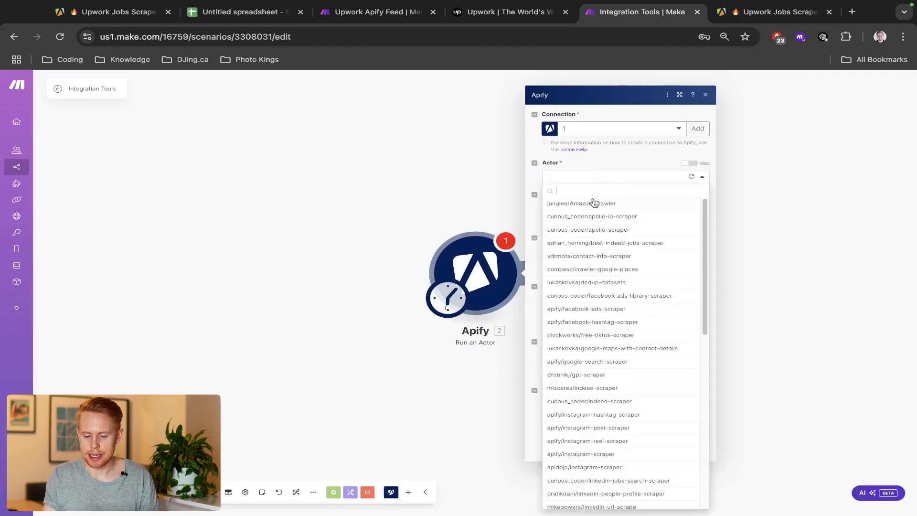
pyautogui.hotkey('ctrl', 'v')
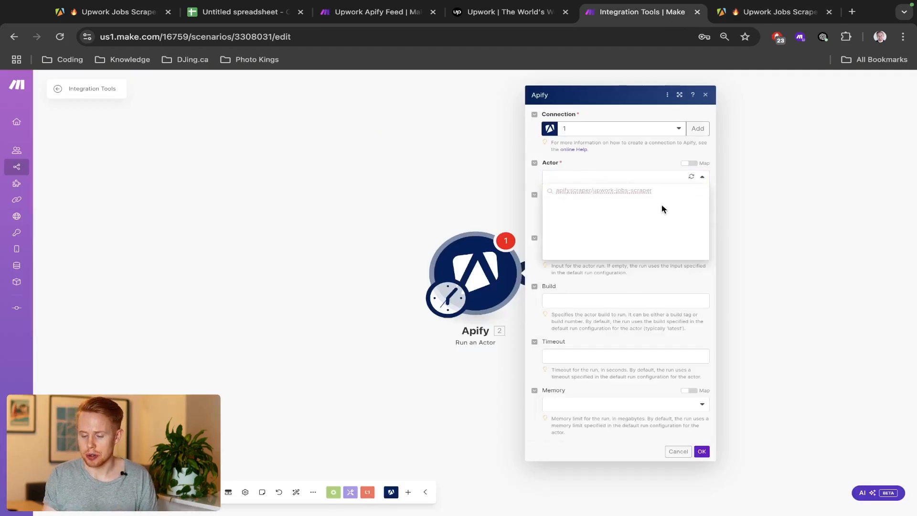
# Set the Apify module's connection to 2 and choose apifyscraper/upwork-jobs-scraper as its Actor.
pyautogui.click(616, 129)
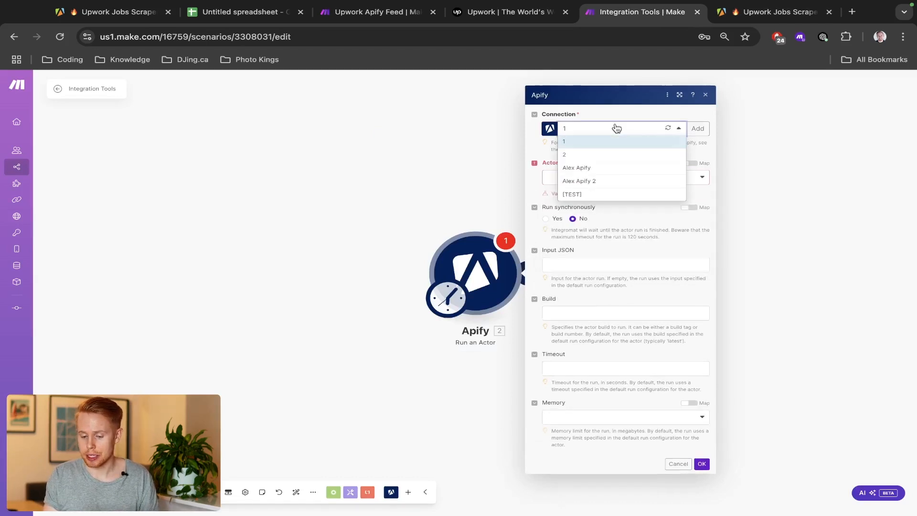
pyautogui.click(597, 154)
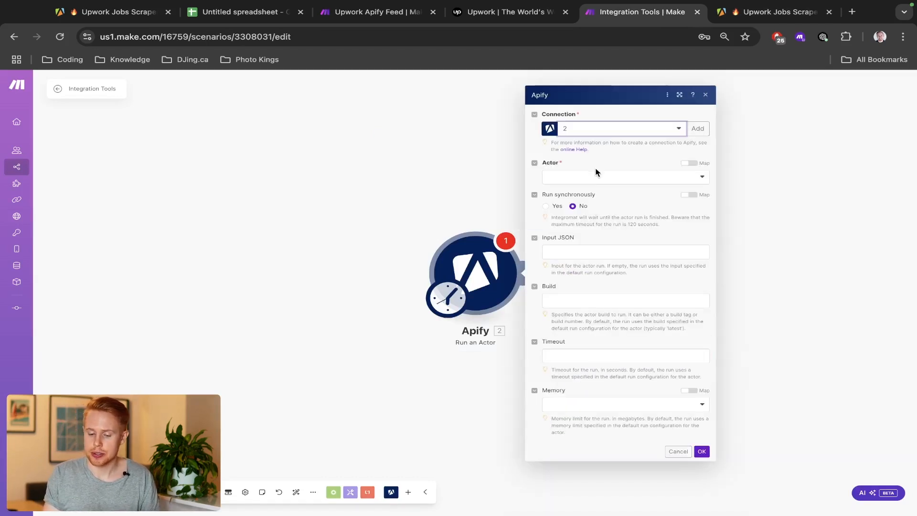
pyautogui.click(595, 175)
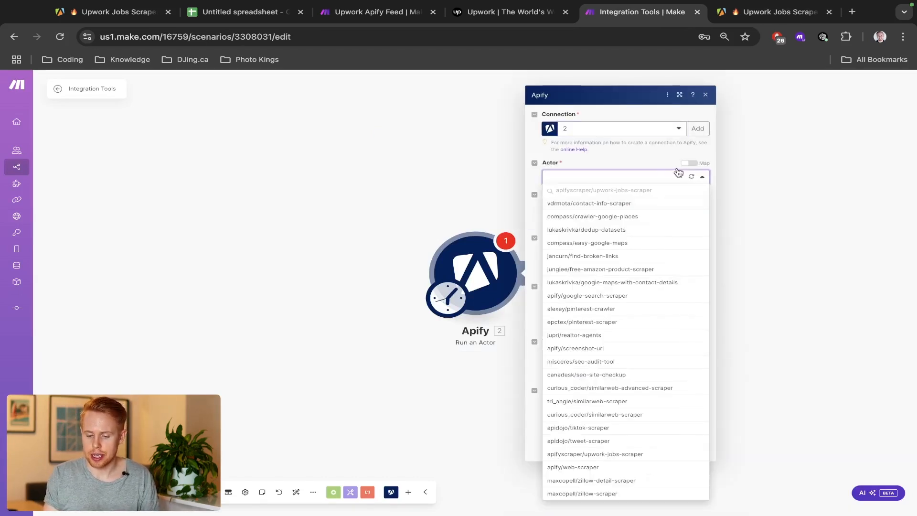
pyautogui.tripleClick(628, 189)
pyautogui.press('super+v')
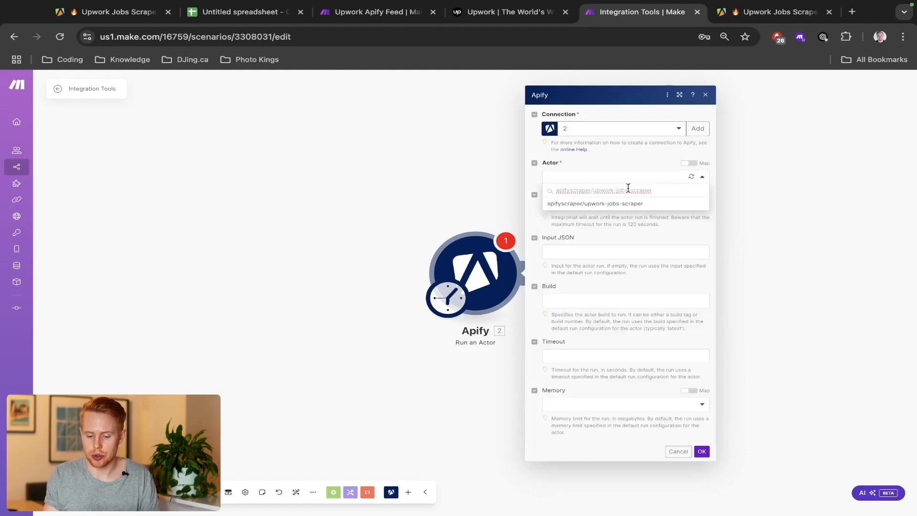
pyautogui.click(615, 205)
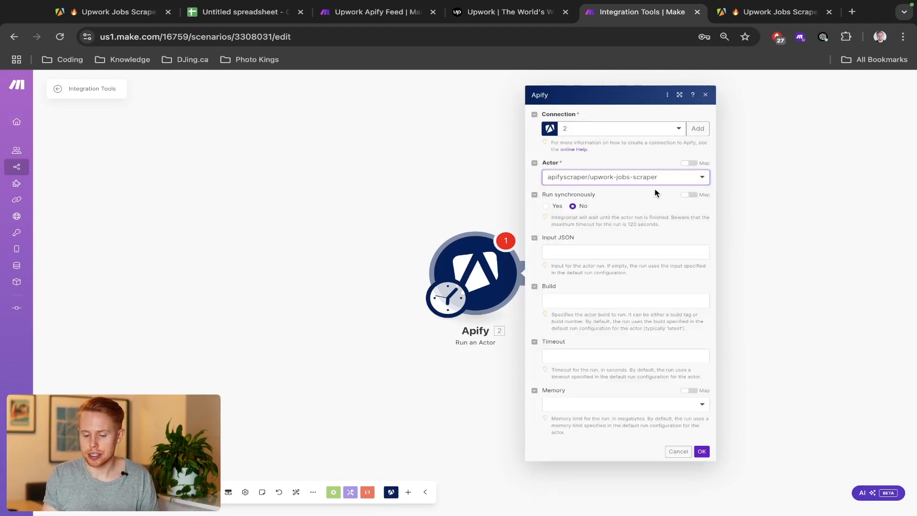
# Switch the Apify module's Actor field to a mapped value and compare its ID with the Actor ID in the Apify page's URL.
pyautogui.click(689, 163)
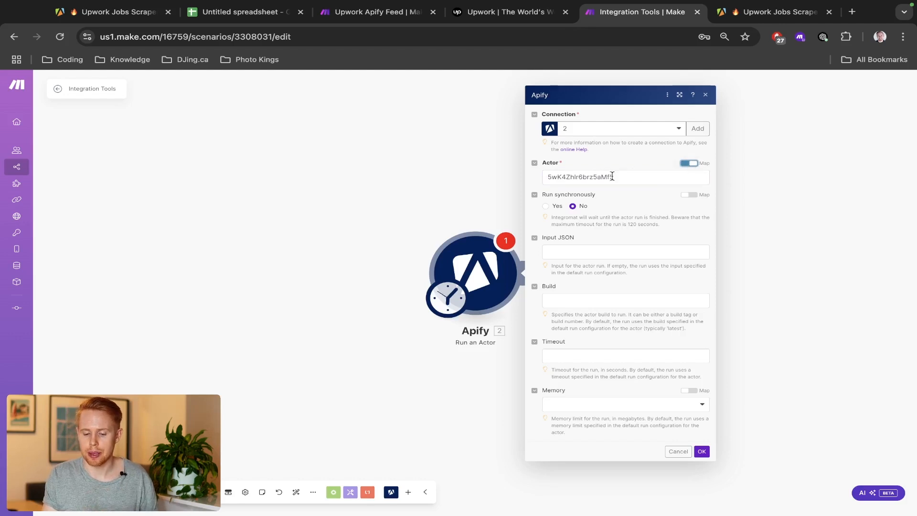
pyautogui.doubleClick(594, 177)
pyautogui.hotkey('ctrl', 'Tab')
pyautogui.press('super+l')
pyautogui.press('Right')
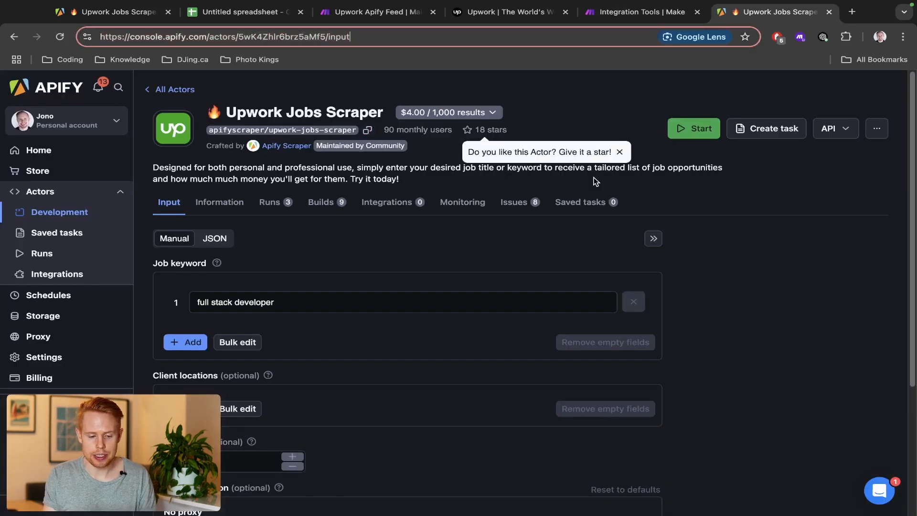
pyautogui.hotkey('alt', 'shift', 'Right')
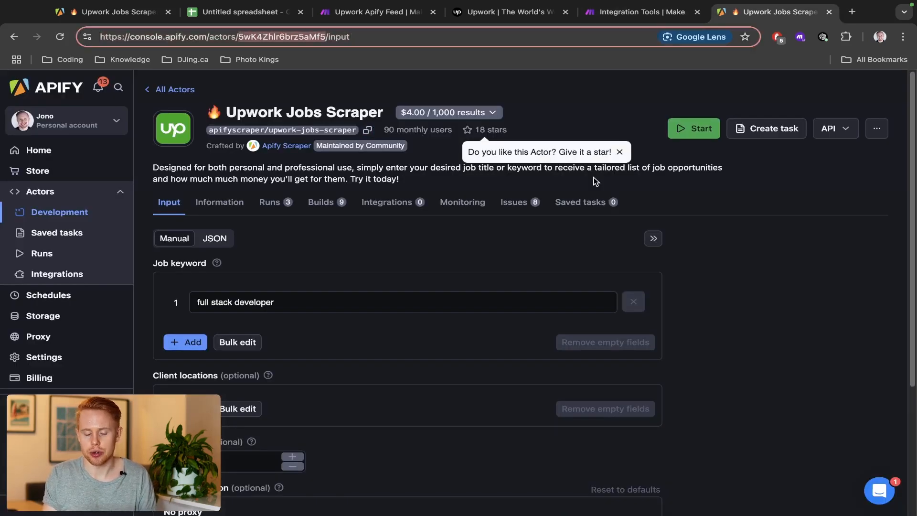
pyautogui.hotkey('ctrl', 'shift', 'Tab')
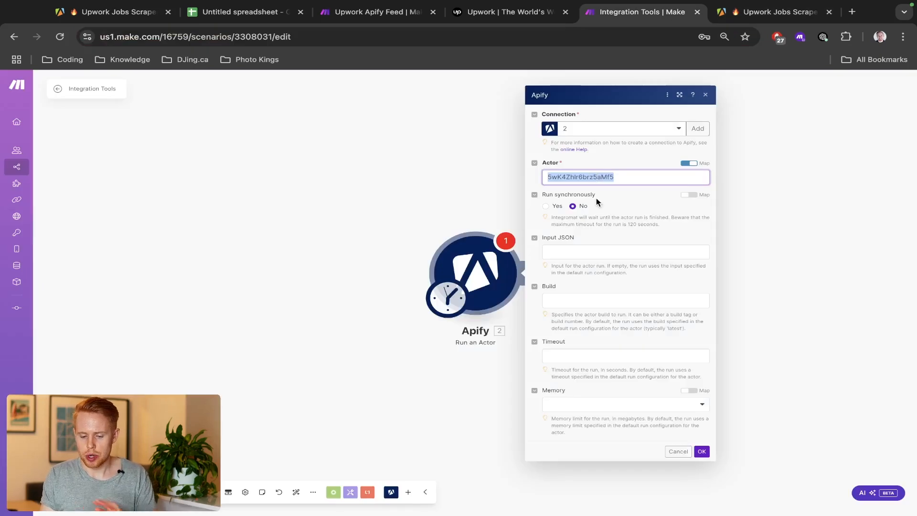
# Set Run synchronously to Yes in the Apify Run an Actor module.
pyautogui.click(546, 206)
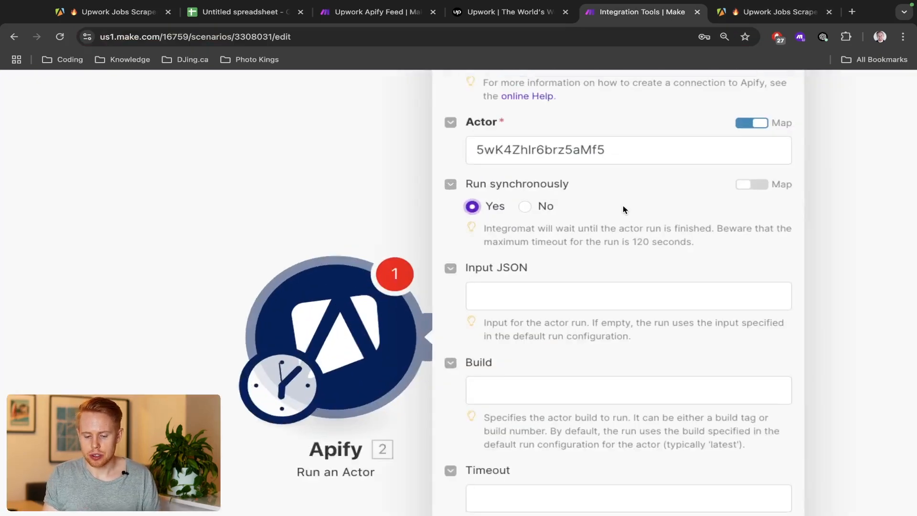
pyautogui.hscroll(2, 623, 206)
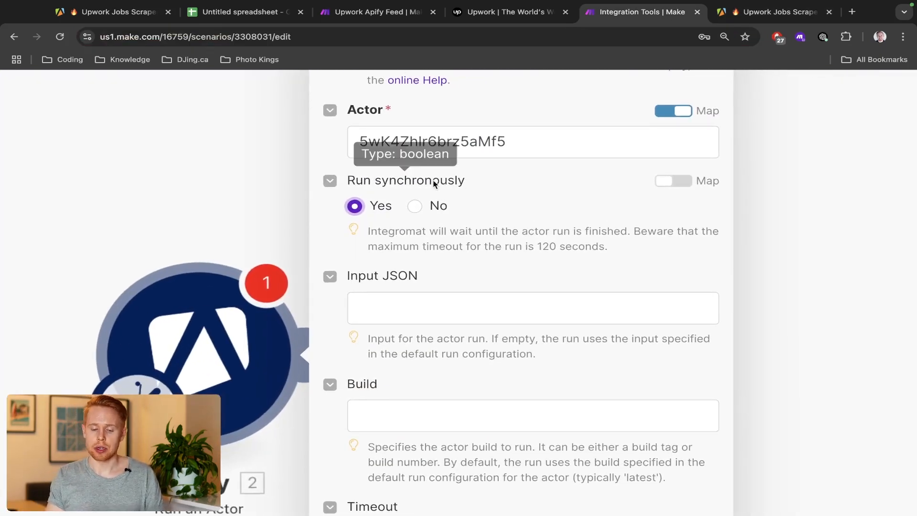
pyautogui.moveTo(378, 182); pyautogui.dragTo(467, 180)
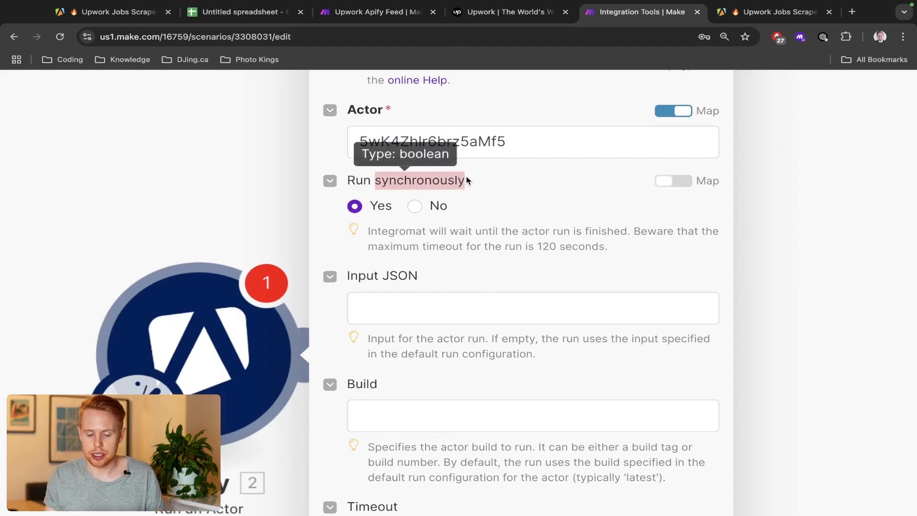
pyautogui.scroll(-5, 476, 181)
# Switch to the Upwork Apify Feed scenario and examine how the two Apify modules lead into the JSON and Tools modules.
pyautogui.hotkey('ctrl', 'shift', 'Tab')
pyautogui.hotkey('ctrl', 'shift', 'Tab')
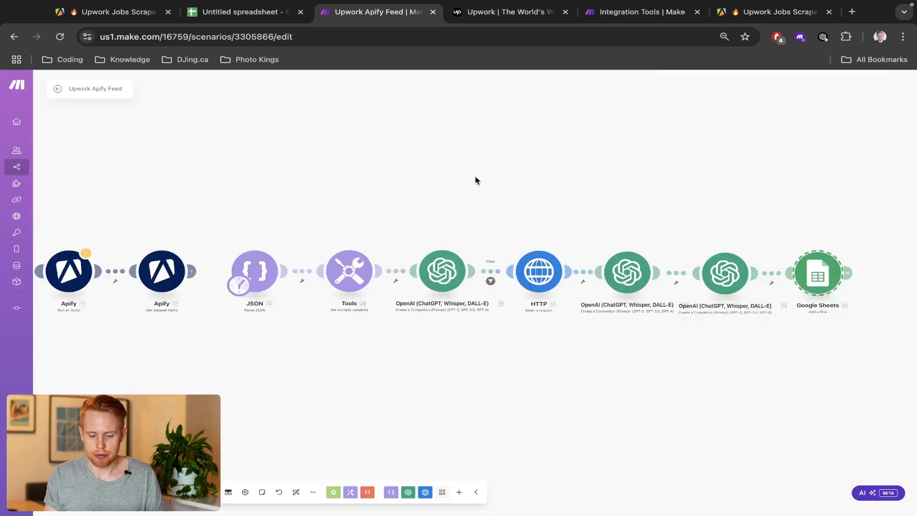
pyautogui.moveTo(167, 236); pyautogui.dragTo(329, 223)
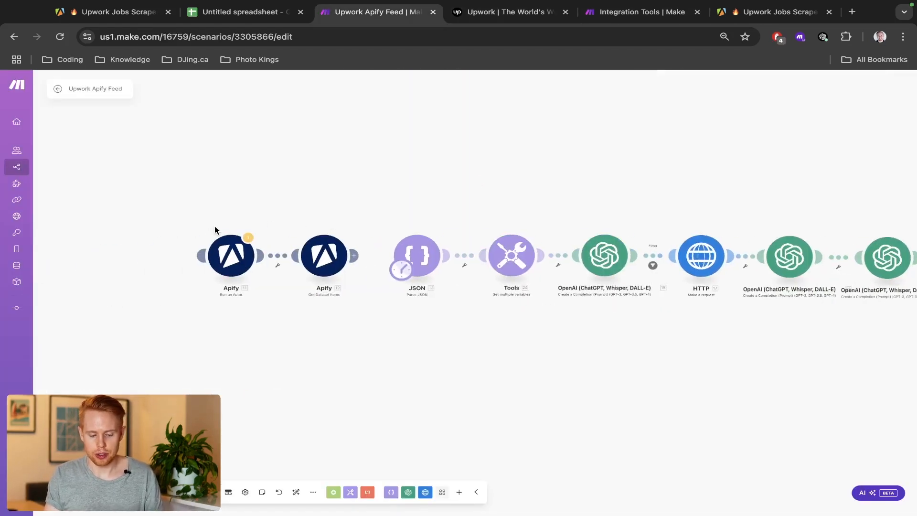
pyautogui.moveTo(215, 229); pyautogui.dragTo(286, 298)
pyautogui.moveTo(281, 222); pyautogui.dragTo(538, 299)
pyautogui.moveTo(180, 227); pyautogui.dragTo(268, 296)
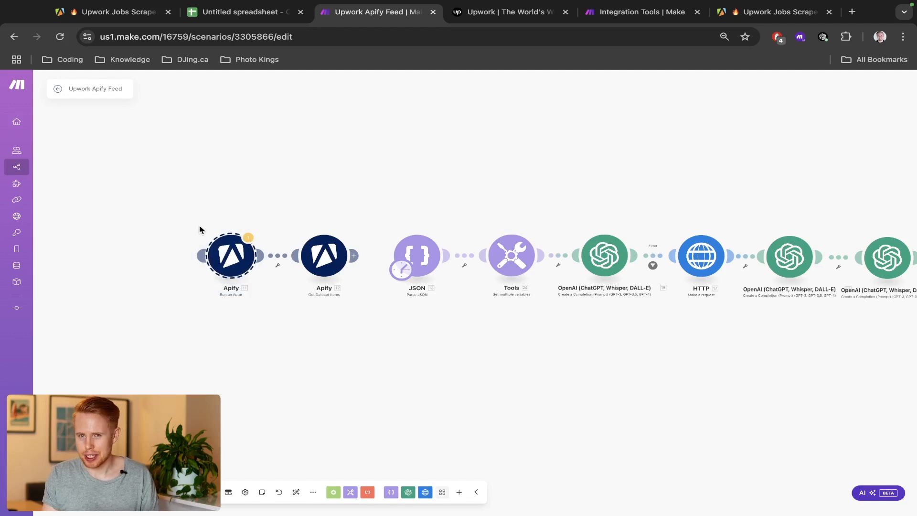
pyautogui.moveTo(182, 216); pyautogui.dragTo(552, 294)
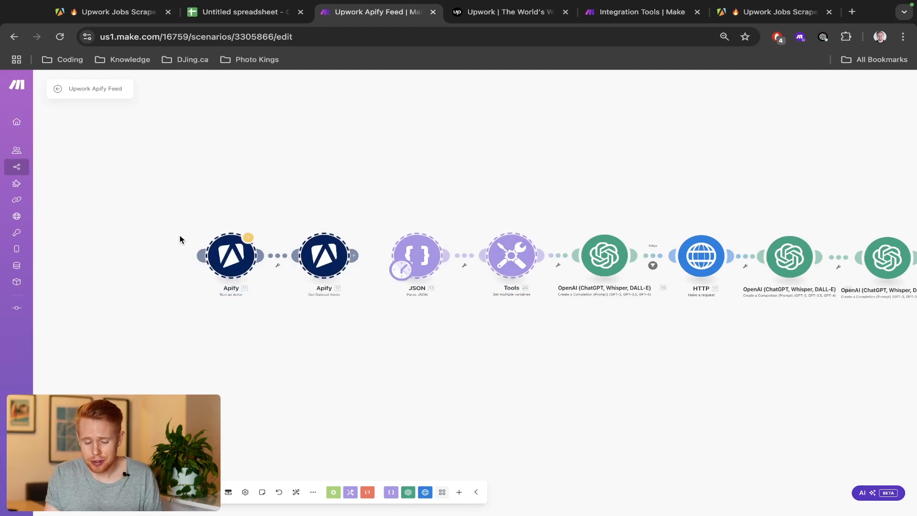
pyautogui.moveTo(182, 234); pyautogui.dragTo(377, 282)
pyautogui.moveTo(170, 214); pyautogui.dragTo(346, 316)
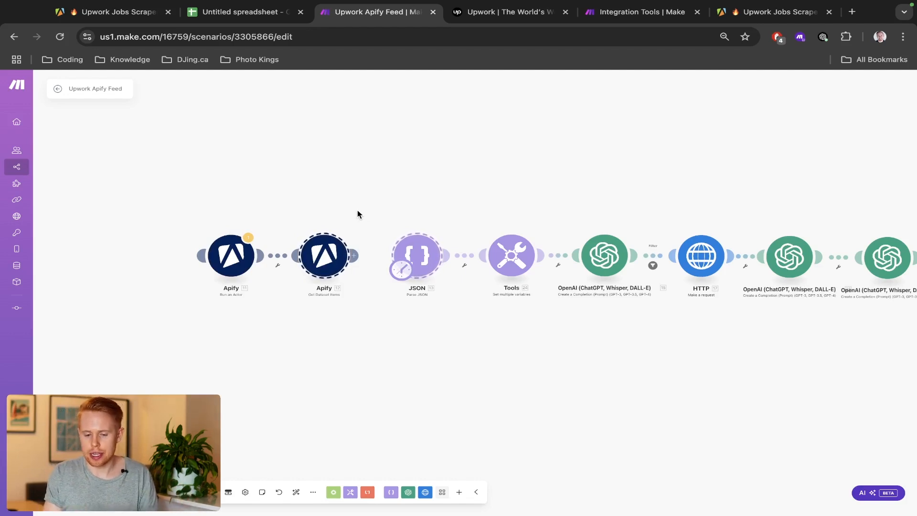
# Return to the Integration Tools scenario and read the maximum timeout note under Run synchronously.
pyautogui.hotkey('ctrl', 'Tab')
pyautogui.hotkey('ctrl', 'Tab')
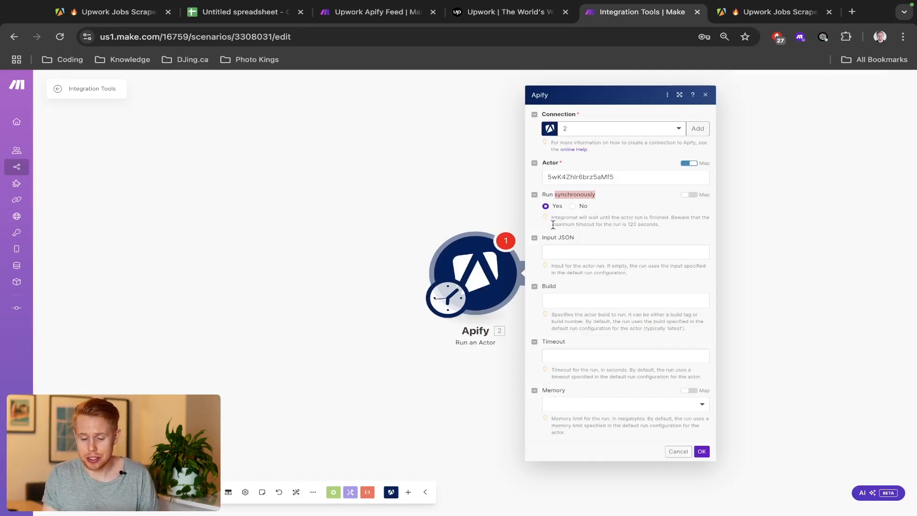
pyautogui.scroll(5, 612, 219)
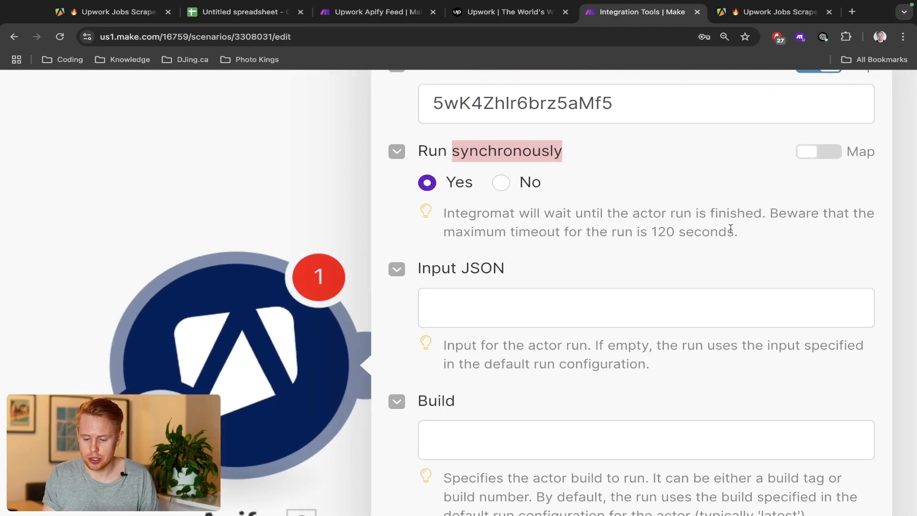
pyautogui.moveTo(734, 231); pyautogui.dragTo(651, 229)
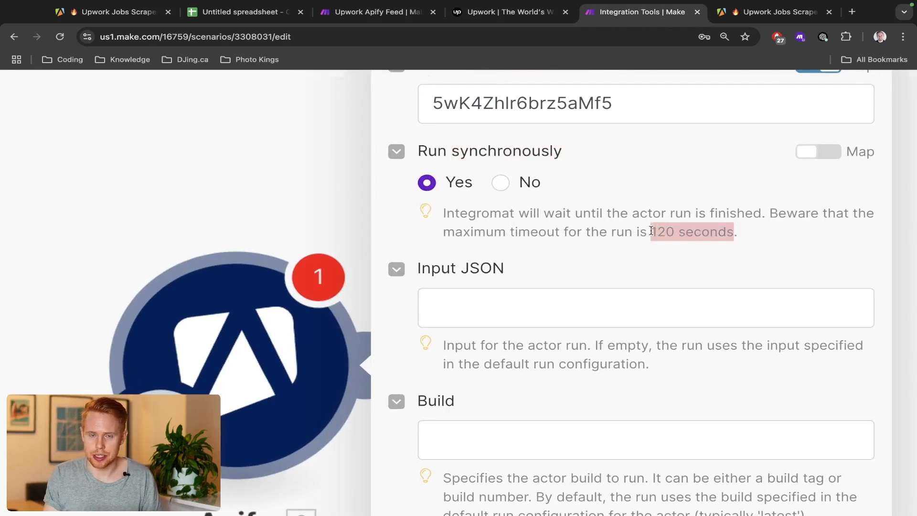
pyautogui.scroll(-5, 651, 230)
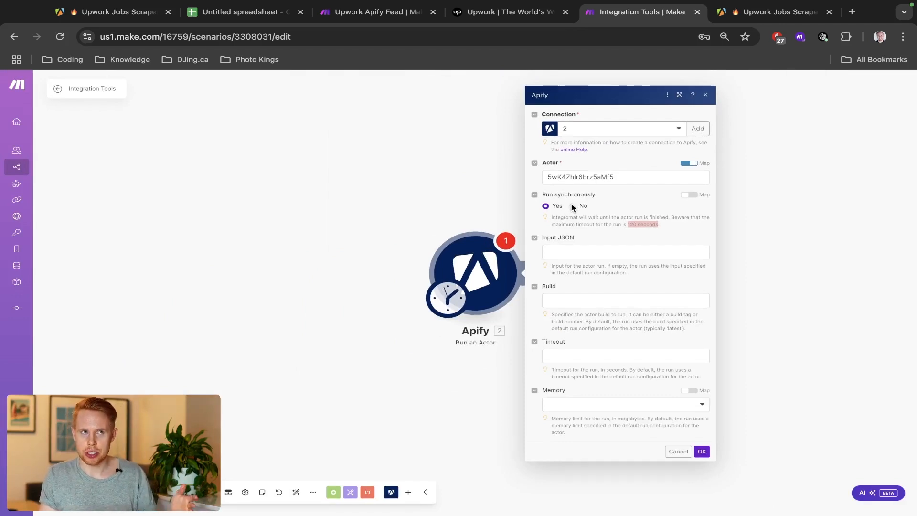
# Add an empty module in the Upwork Apify Feed scenario and look through the Apify triggers and actions it offers.
pyautogui.hotkey('ctrl', 'shift', 'Tab')
pyautogui.hotkey('ctrl', 'shift', 'Tab')
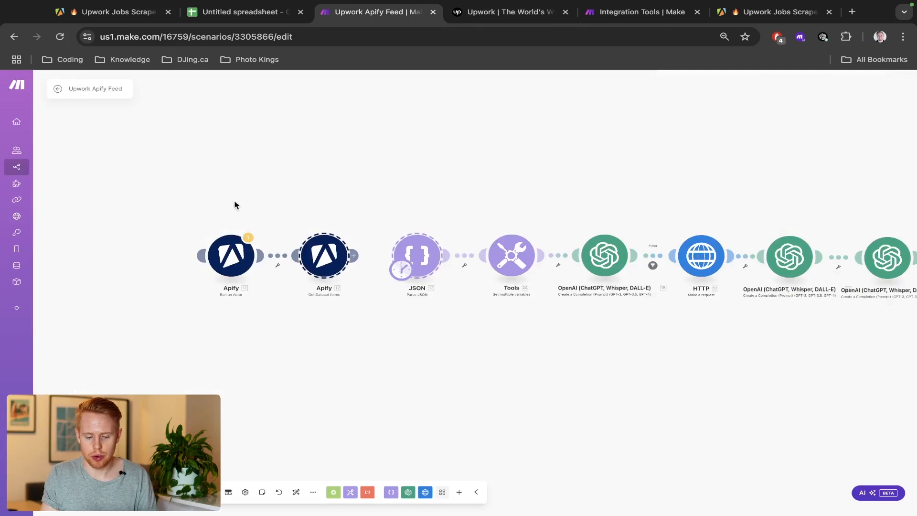
pyautogui.moveTo(236, 205); pyautogui.dragTo(915, 337)
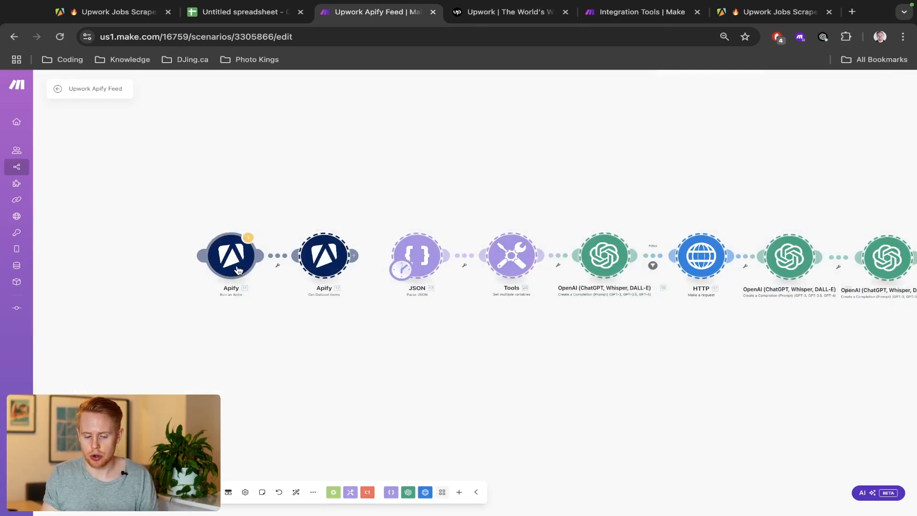
pyautogui.rightClick(241, 323)
pyautogui.click(260, 334)
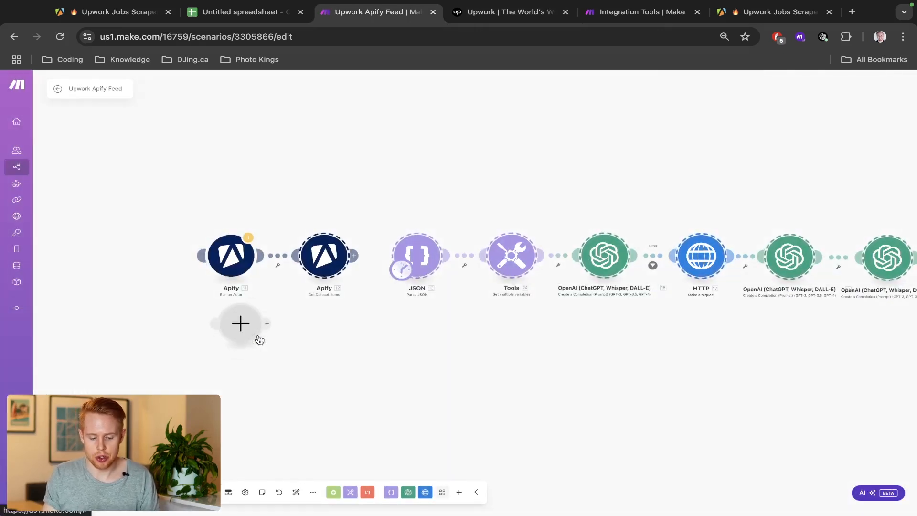
pyautogui.click(305, 343)
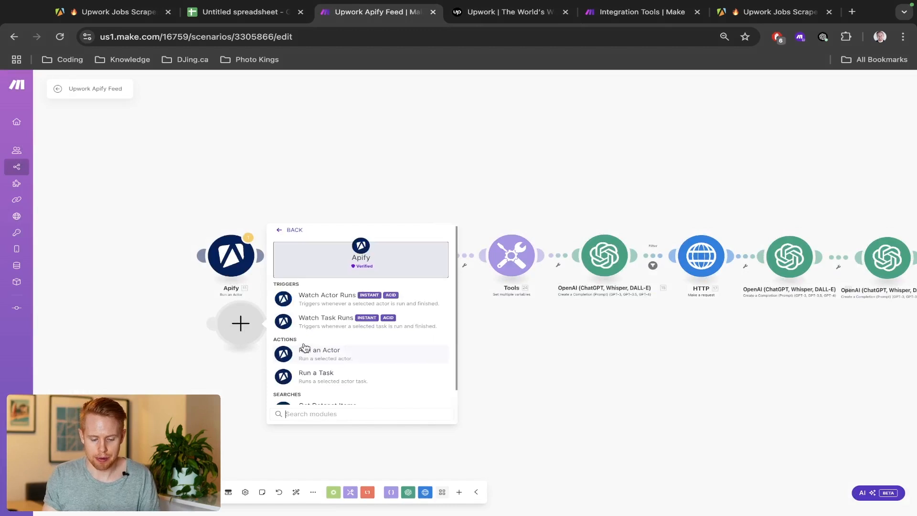
pyautogui.click(180, 225)
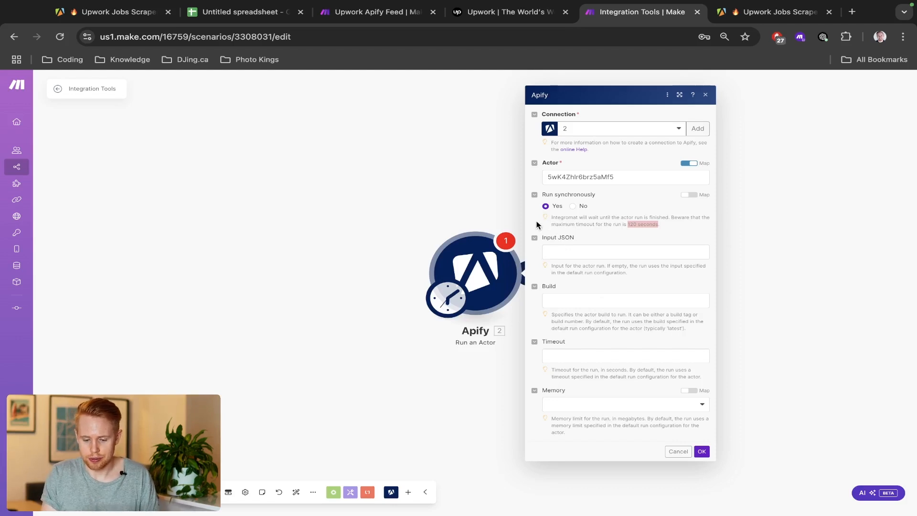
# Expand the Upwork Jobs Scraper's run options in Apify and examine its build, timeout and memory settings.
pyautogui.hotkey('ctrl', 'Tab')
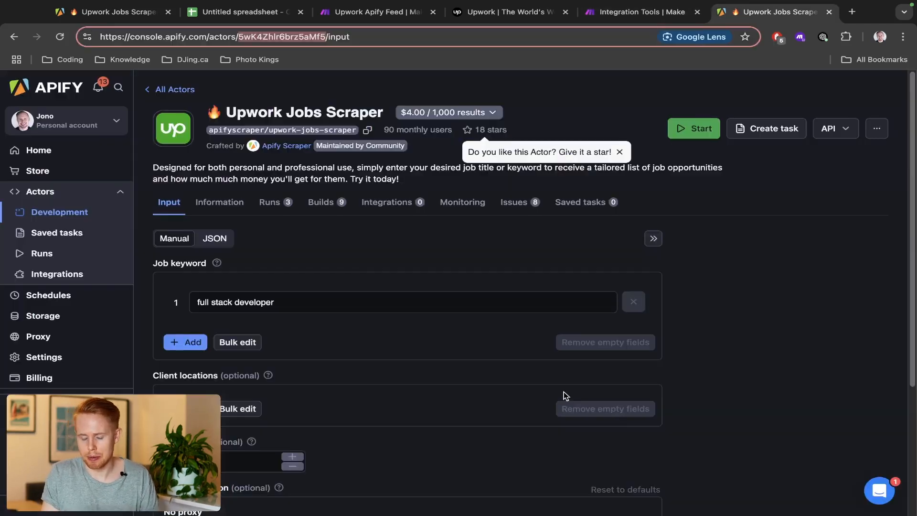
pyautogui.scroll(-4, 400, 383)
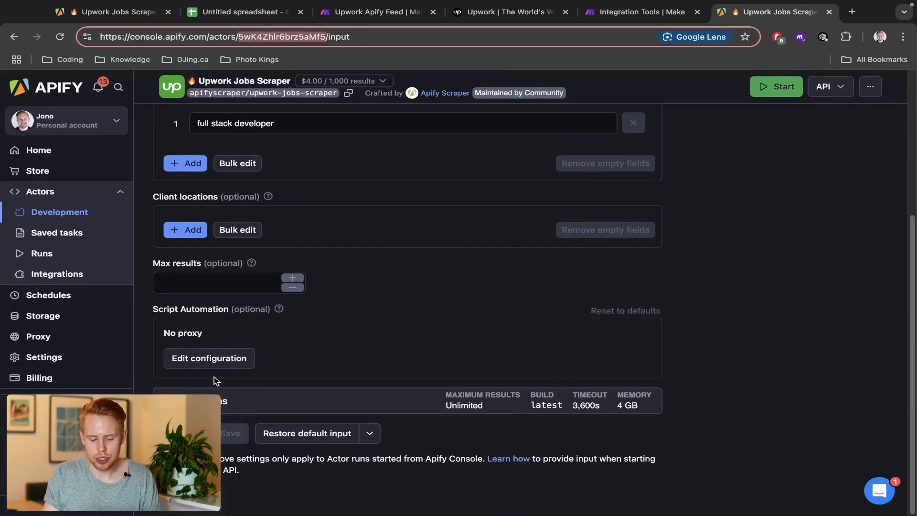
pyautogui.scroll(-3, 191, 329)
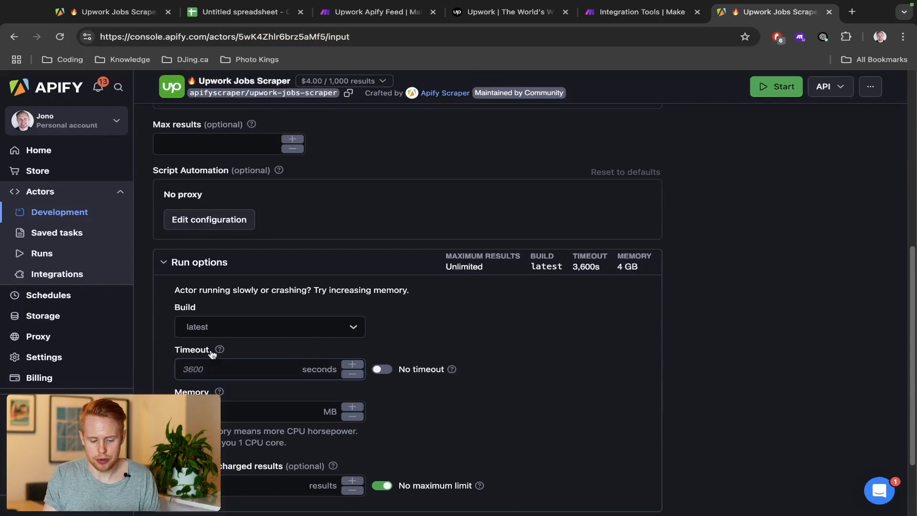
pyautogui.scroll(-3, 196, 333)
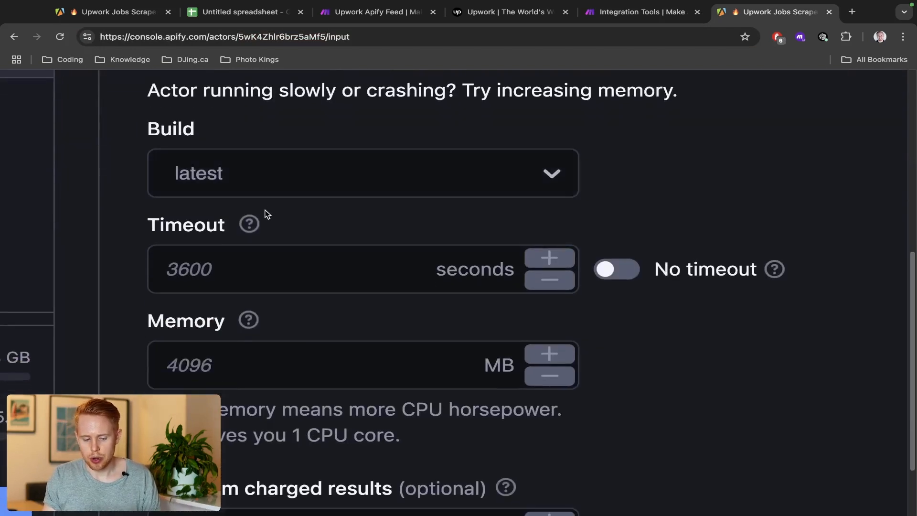
pyautogui.click(286, 182)
pyautogui.click(631, 172)
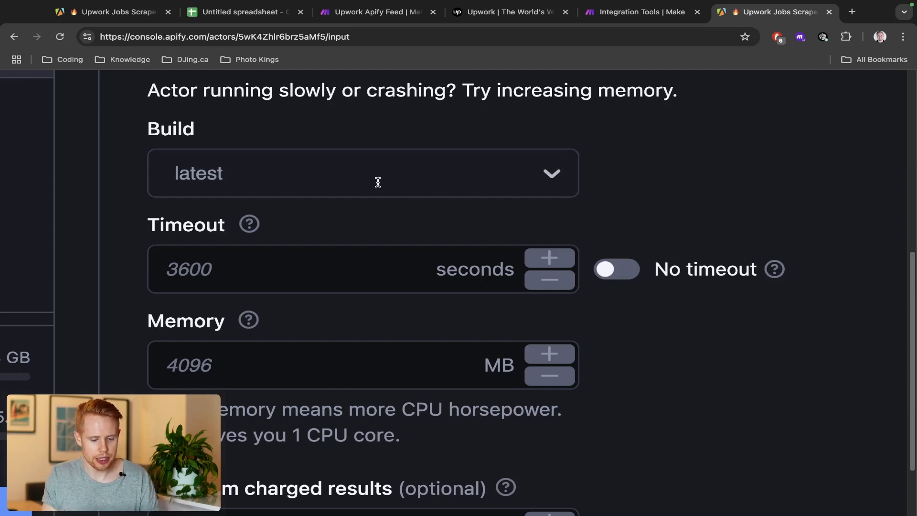
pyautogui.click(295, 259)
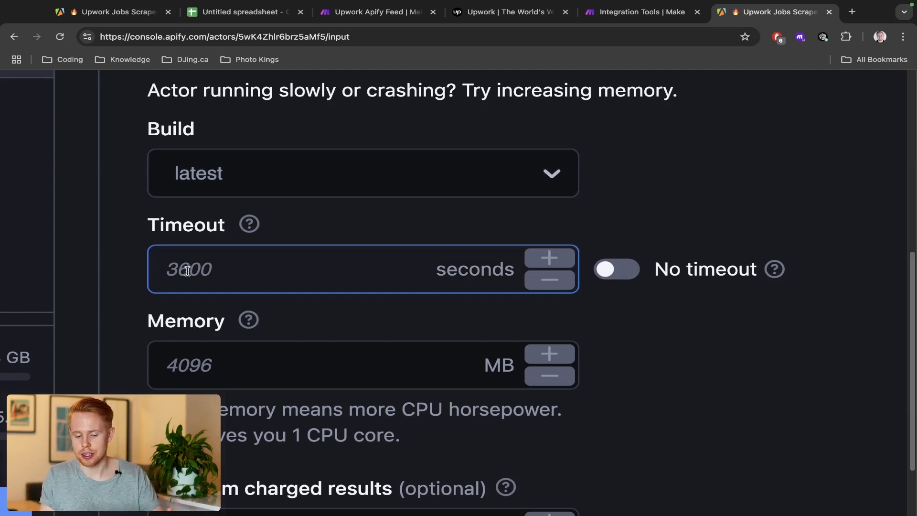
pyautogui.click(213, 349)
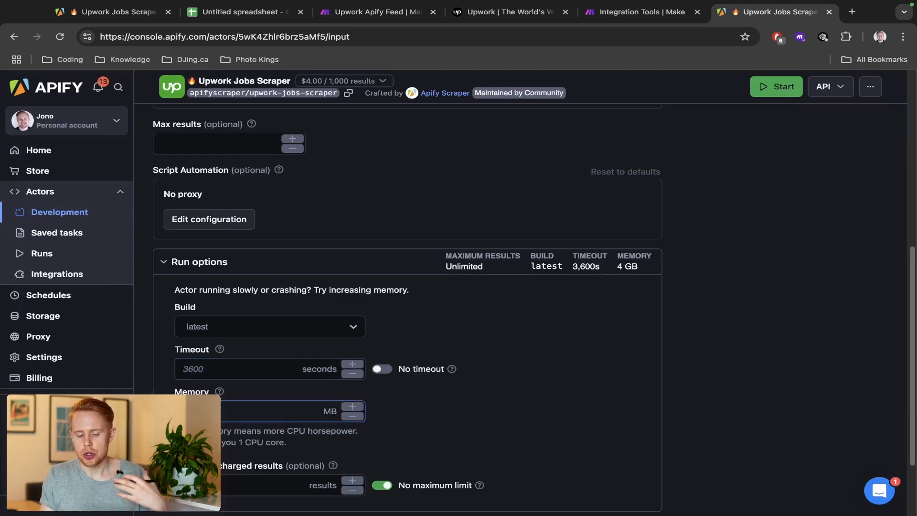
pyautogui.click(220, 378)
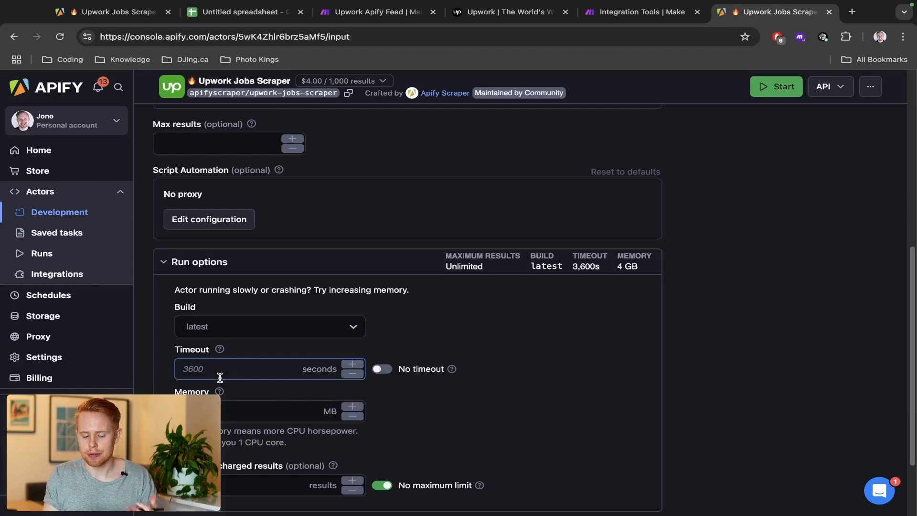
# Review the Upwork Jobs Scraper's input fields and select the full stack developer job keyword.
pyautogui.scroll(5, 220, 378)
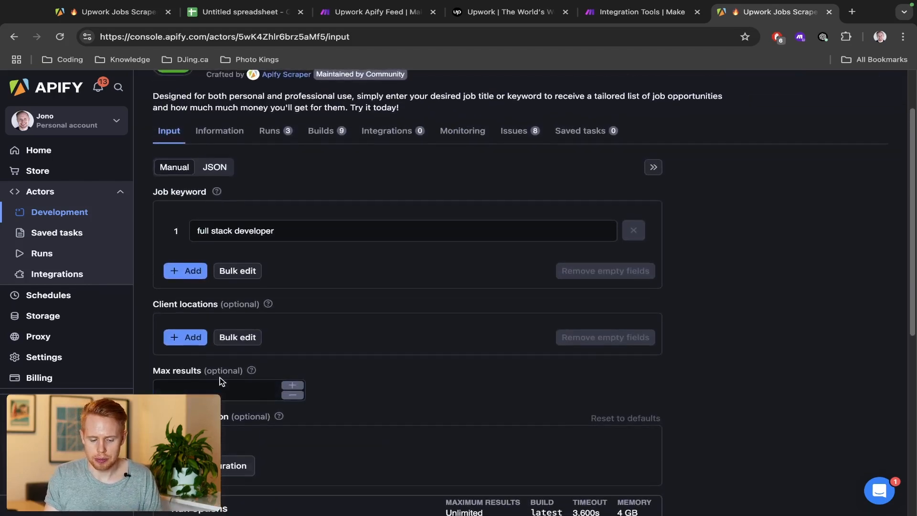
pyautogui.scroll(-1, 395, 332)
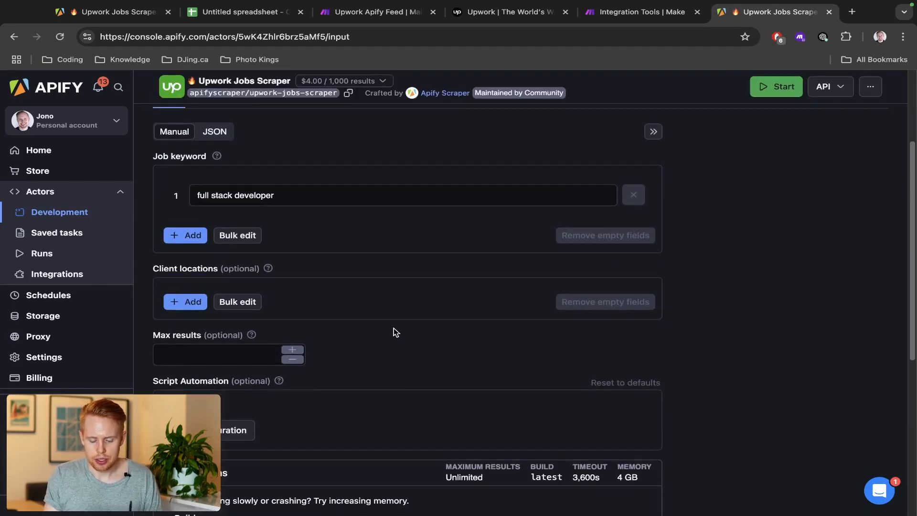
pyautogui.scroll(3, 395, 332)
pyautogui.click(318, 302)
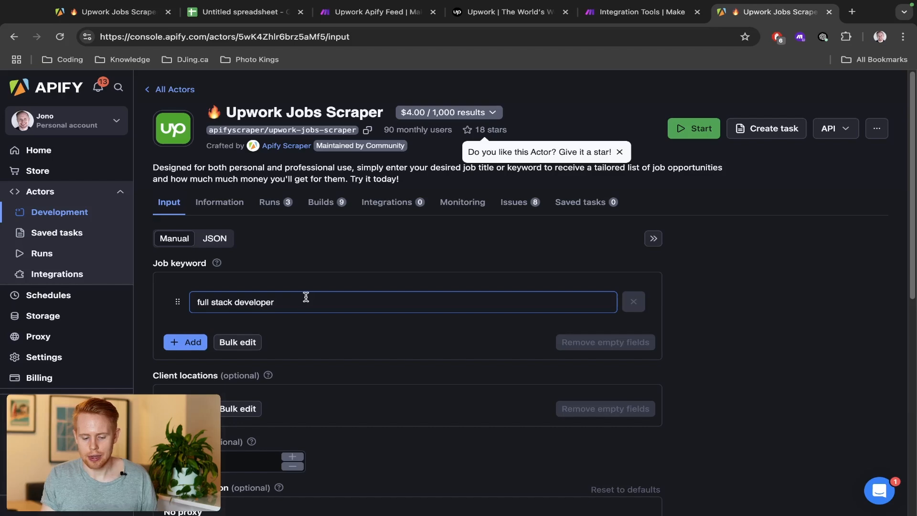
pyautogui.tripleClick(307, 298)
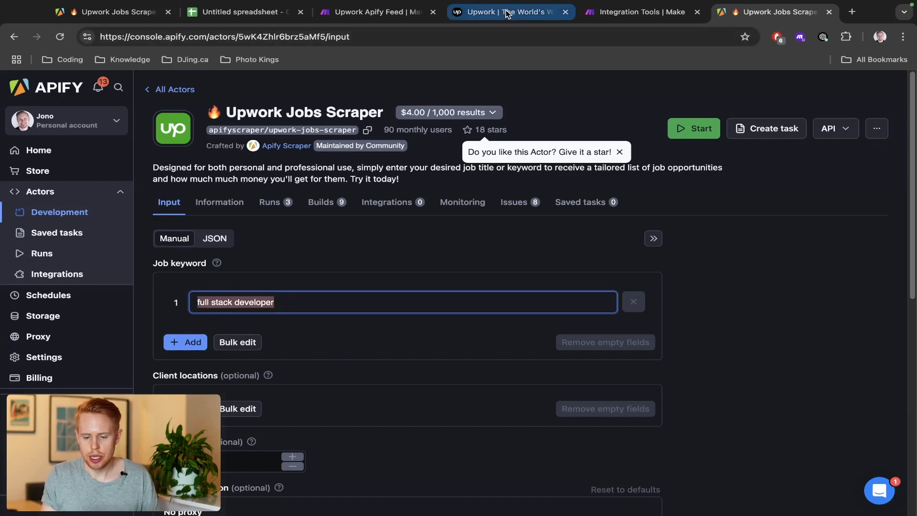
# Move the Upwork browser tab directly beside the Apify tab and open Upwork's Find work for your skills page.
pyautogui.moveTo(507, 14); pyautogui.dragTo(640, 13)
pyautogui.moveTo(170, 92)
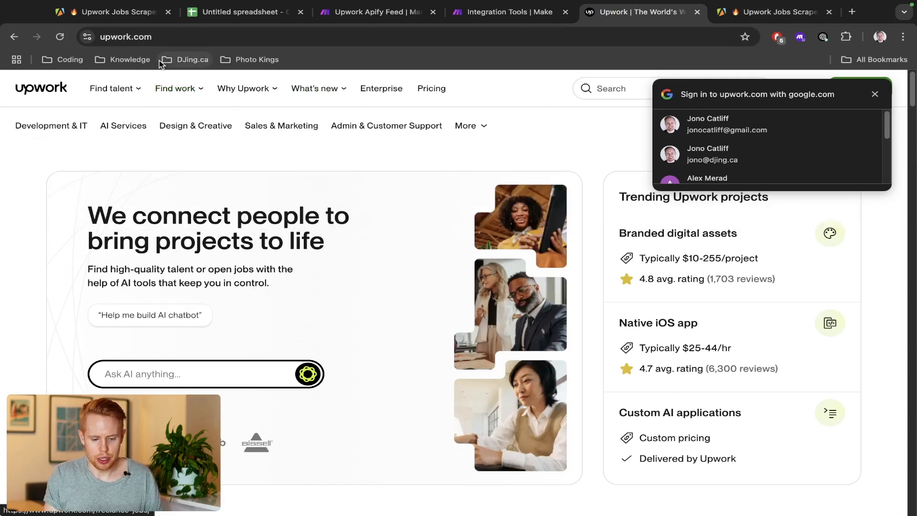
pyautogui.click(315, 169)
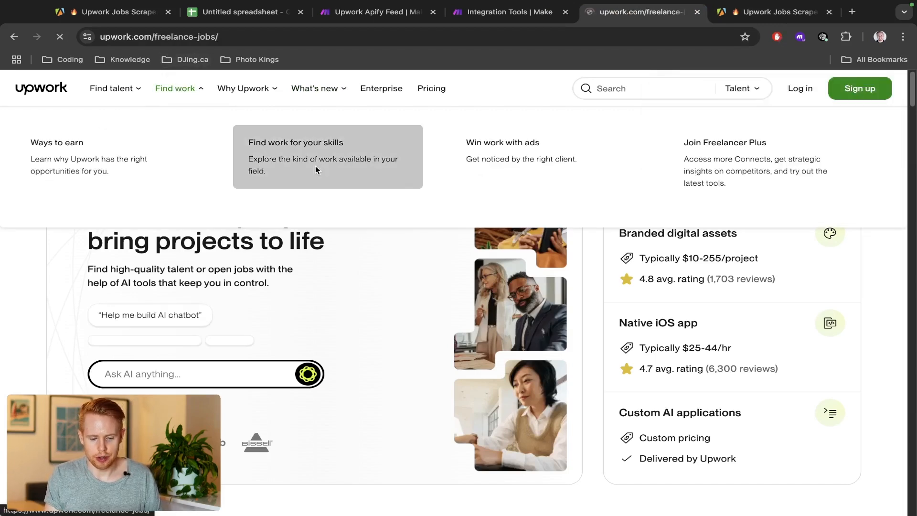
# Look through the alphabetical list of job categories on Upwork's freelance jobs page for suitable search keywords.
pyautogui.scroll(-5, 278, 208)
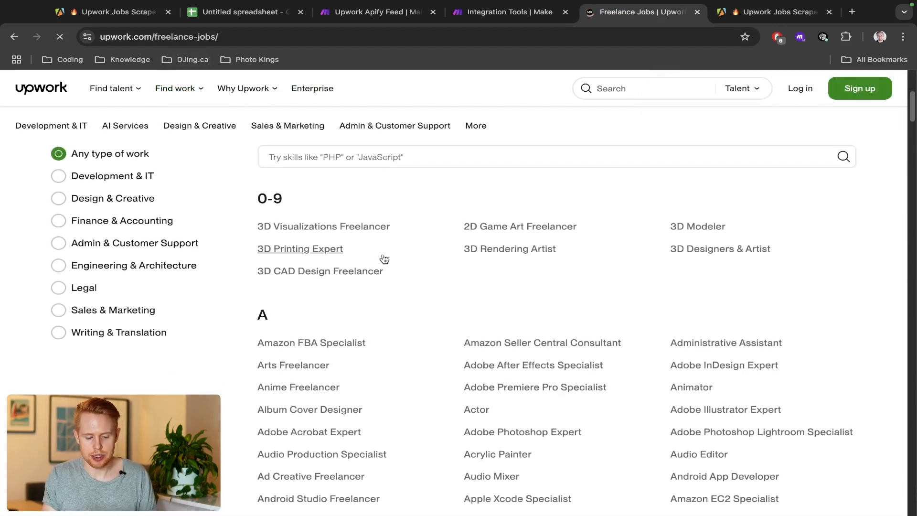
pyautogui.scroll(-12, 385, 259)
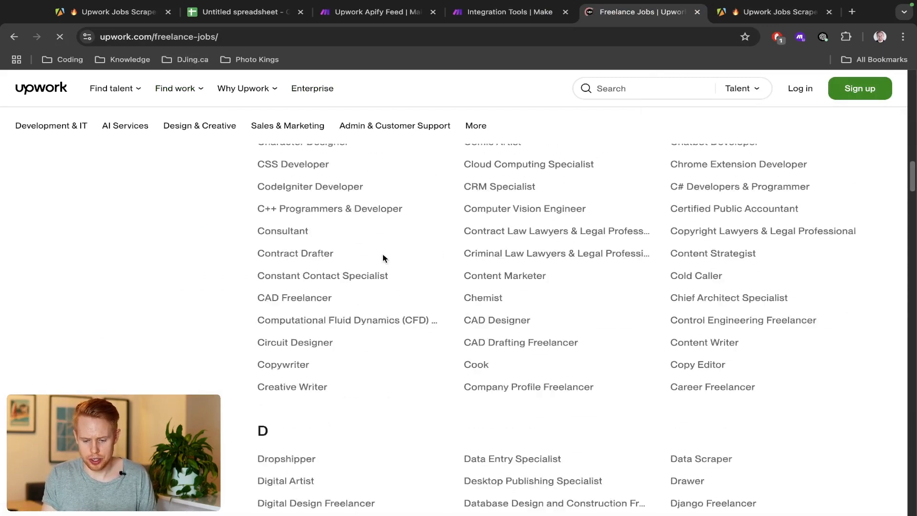
pyautogui.scroll(-10, 385, 259)
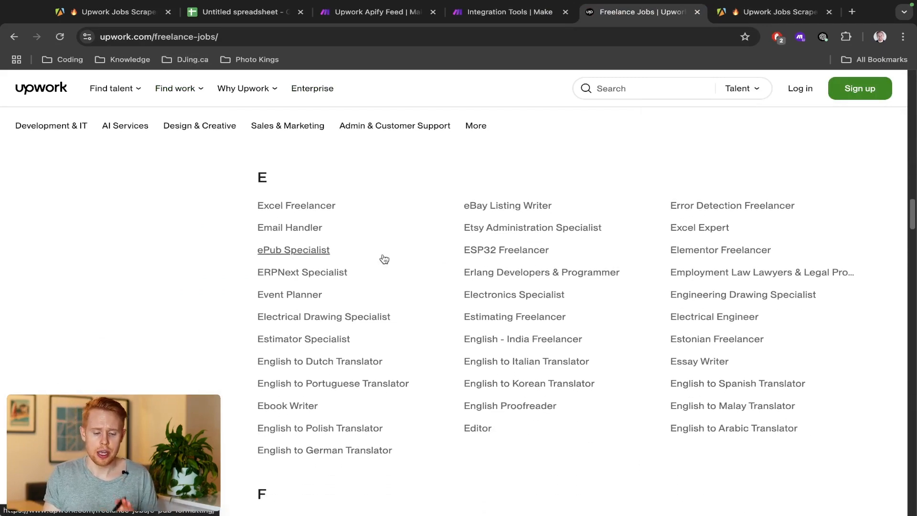
pyautogui.scroll(15, 384, 259)
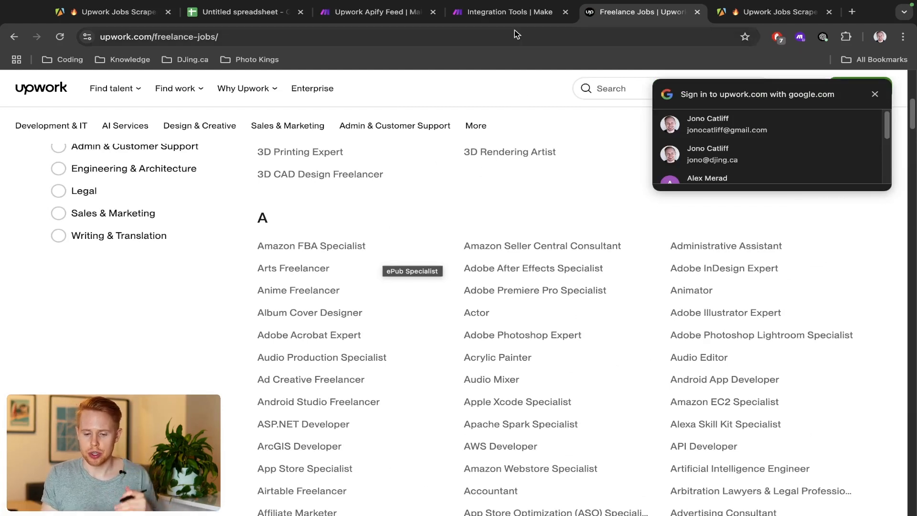
pyautogui.scroll(7, 449, 247)
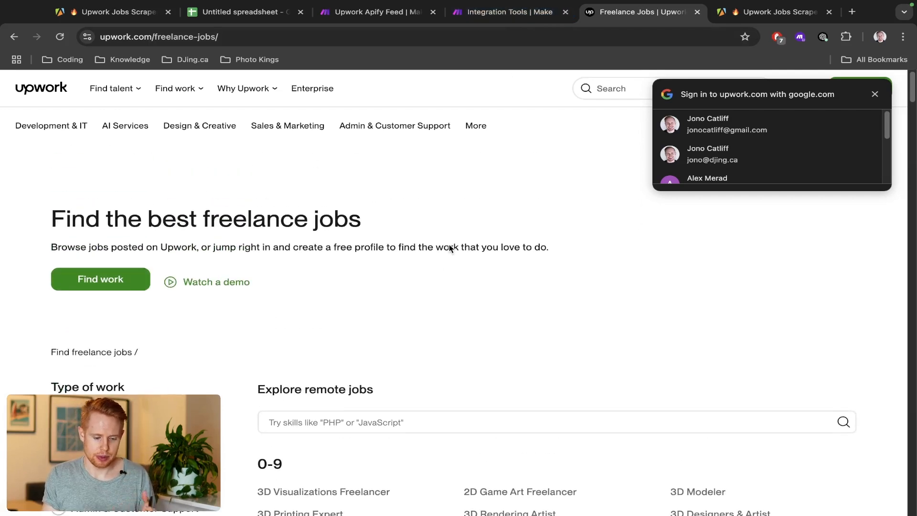
pyautogui.scroll(-5, 449, 247)
pyautogui.scroll(-1, 449, 247)
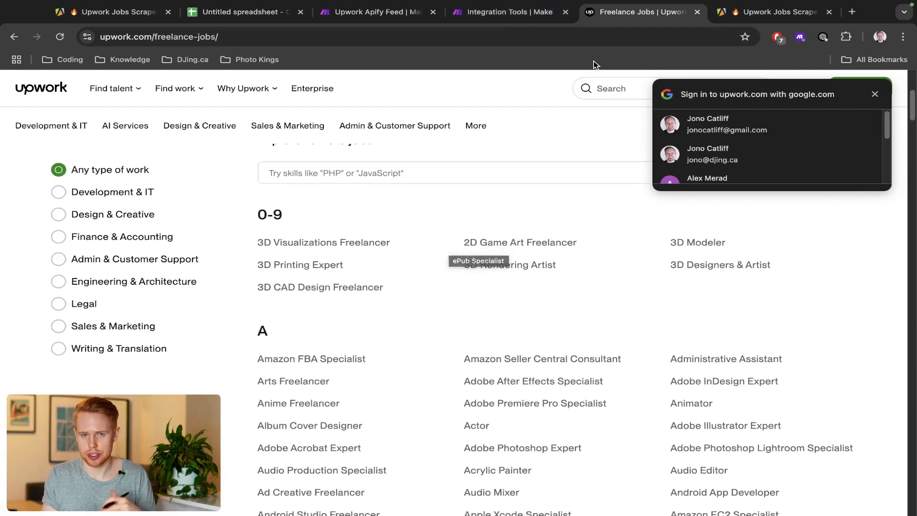
pyautogui.click(508, 14)
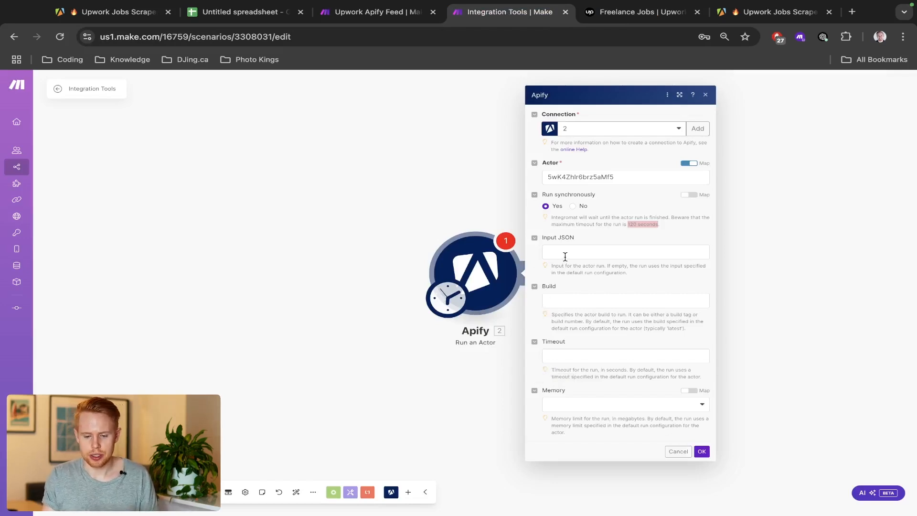
pyautogui.hotkey('ctrl', 'Tab')
pyautogui.scroll(-5, 554, 302)
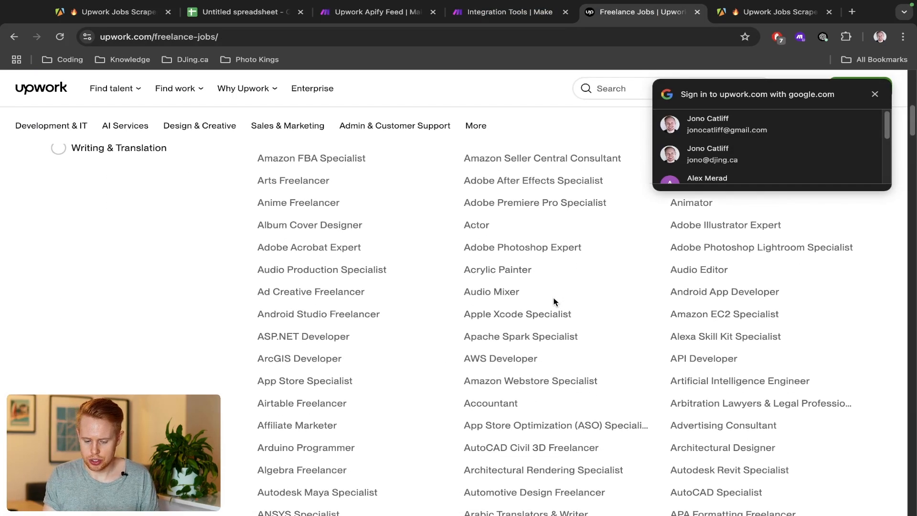
pyautogui.scroll(-3, 554, 302)
# Search the Upwork freelance jobs page for the word "automation".
pyautogui.hotkey('ctrl', 'f')
pyautogui.write('ua')
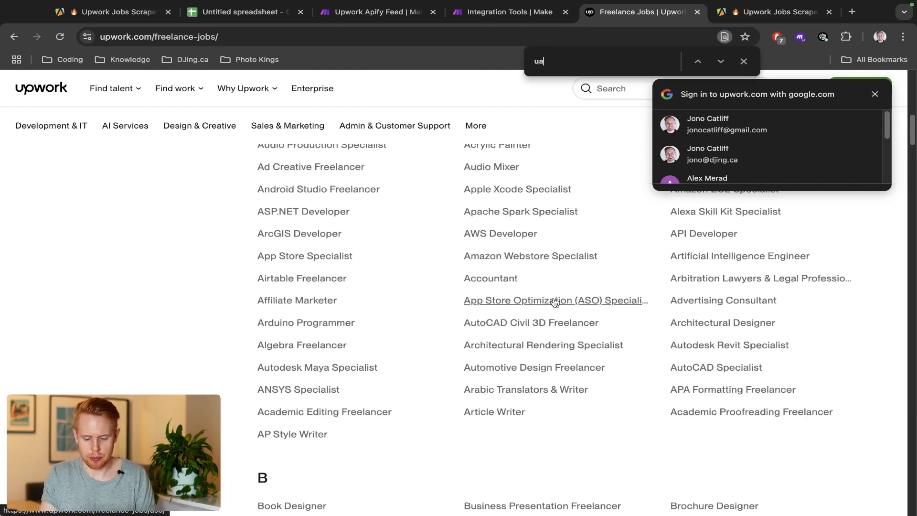
pyautogui.write('o')
pyautogui.press('BackSpace')
pyautogui.press('BackSpace')
pyautogui.press('BackSpace')
pyautogui.write('autoamtio')
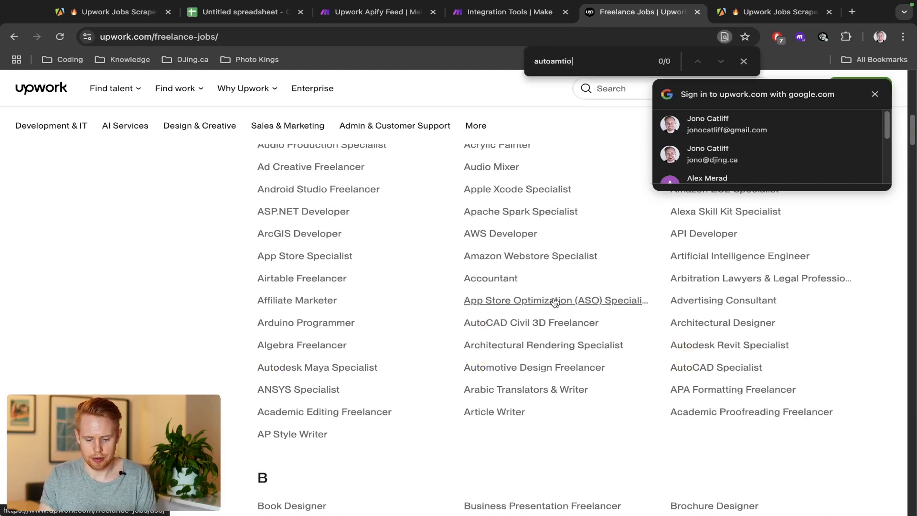
pyautogui.press('BackSpace')
pyautogui.press('BackSpace')
pyautogui.press('BackSpace')
pyautogui.press('BackSpace')
pyautogui.press('BackSpace')
pyautogui.write('mation')
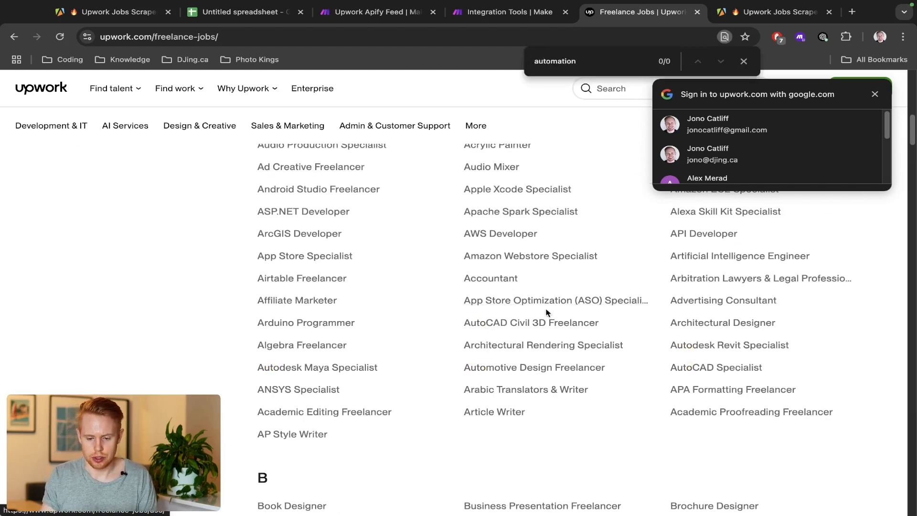
pyautogui.hotkey('ctrl', 'f')
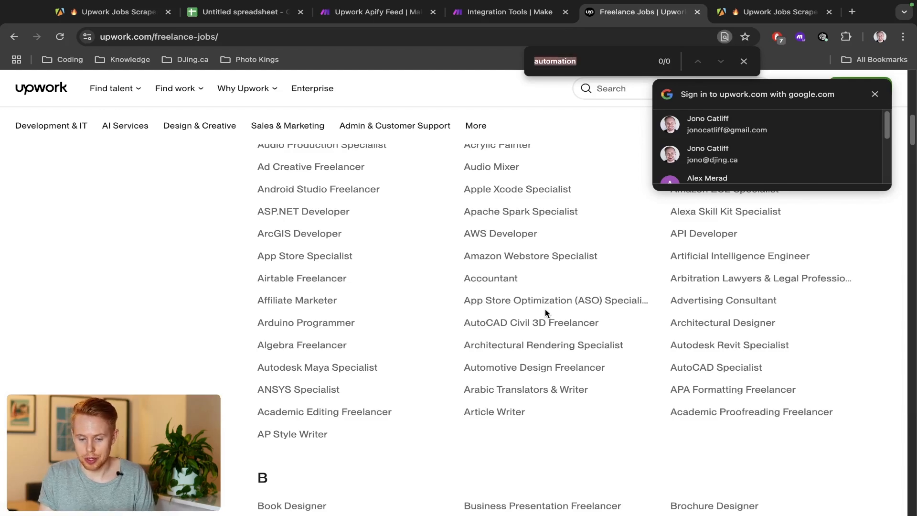
# Switch to the Upwork Jobs Scraper input in Apify and replace its job keyword with make.com.
pyautogui.hotkey('ctrl', 'Tab')
pyautogui.write('afuot')
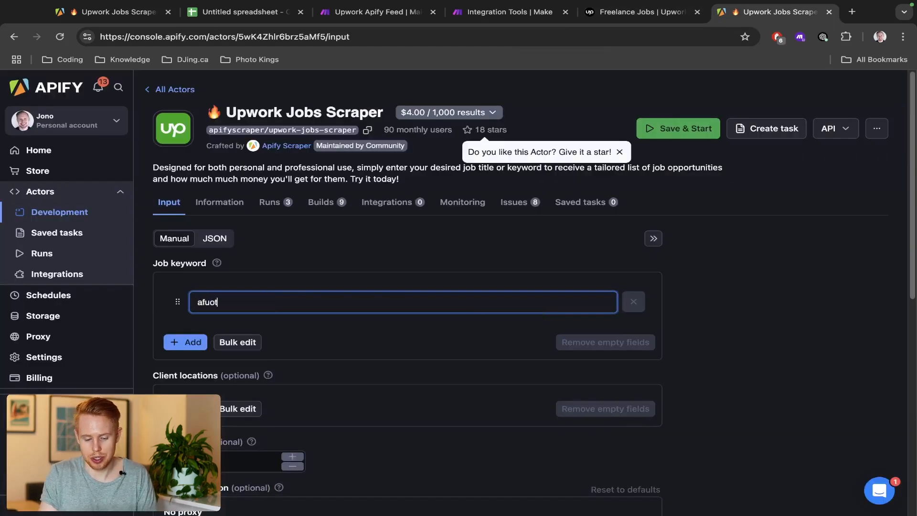
pyautogui.hotkey('ctrl', 'a')
pyautogui.write('make.com')
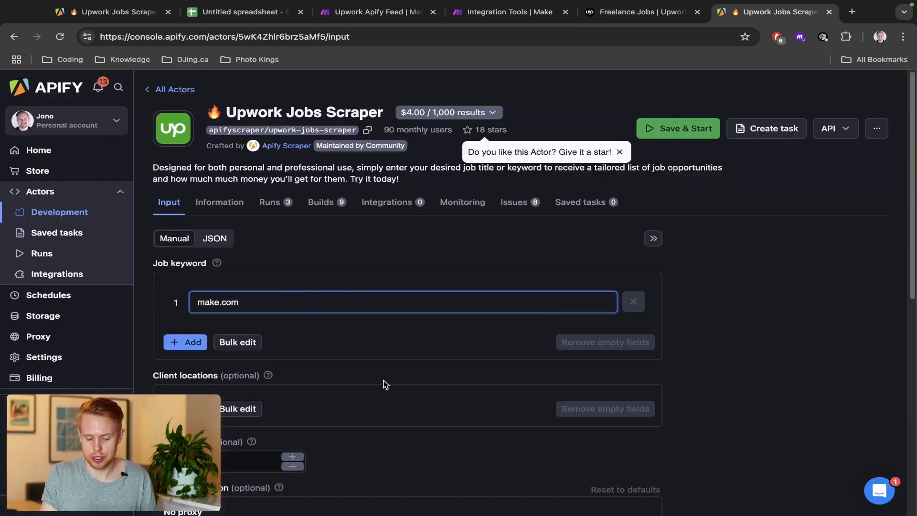
# Limit the Upwork Jobs Scraper's max results to 10.
pyautogui.scroll(-5, 386, 385)
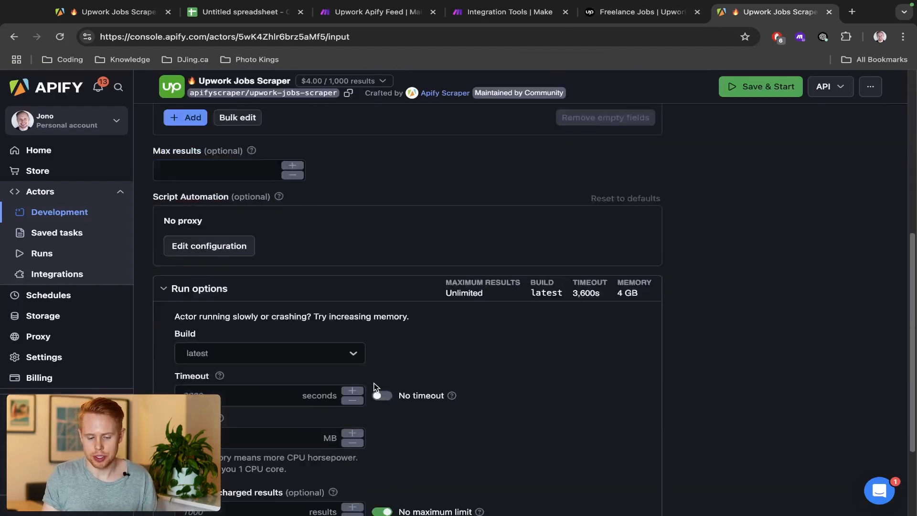
pyautogui.scroll(-2, 375, 384)
pyautogui.scroll(8, 374, 384)
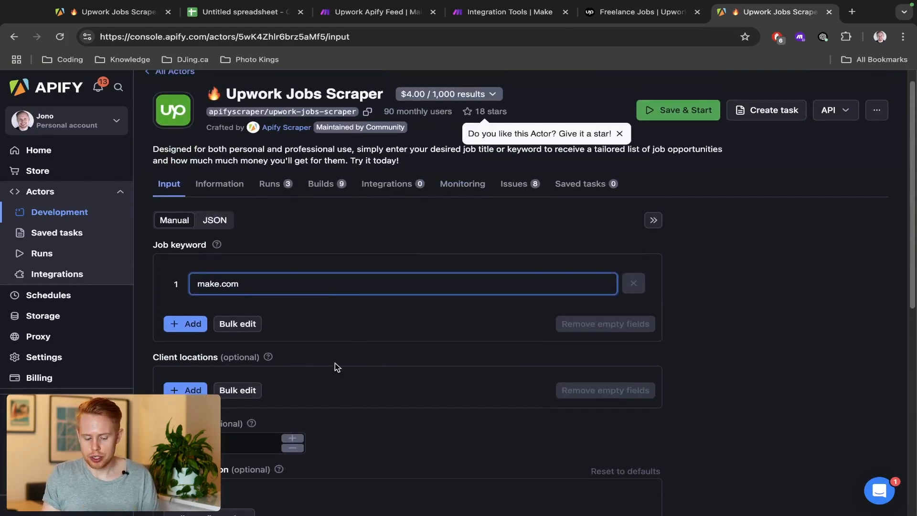
pyautogui.click(248, 438)
pyautogui.write('10')
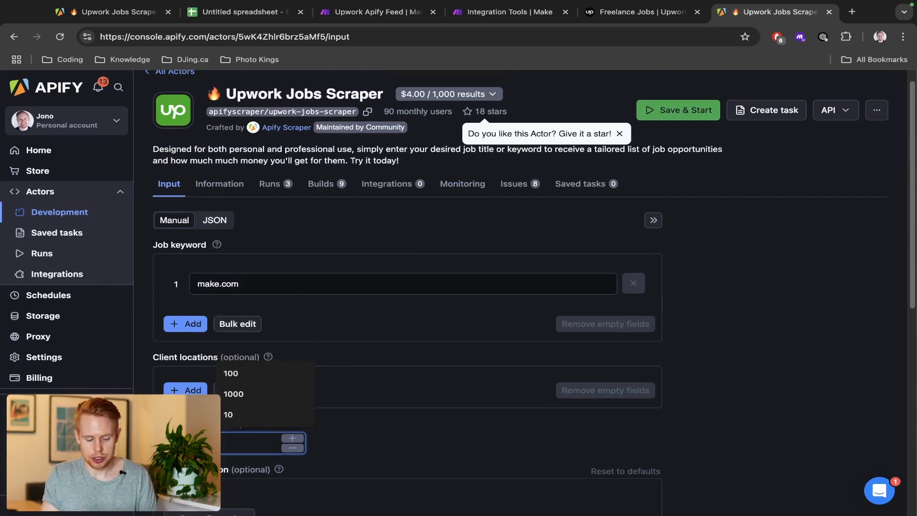
pyautogui.click(432, 471)
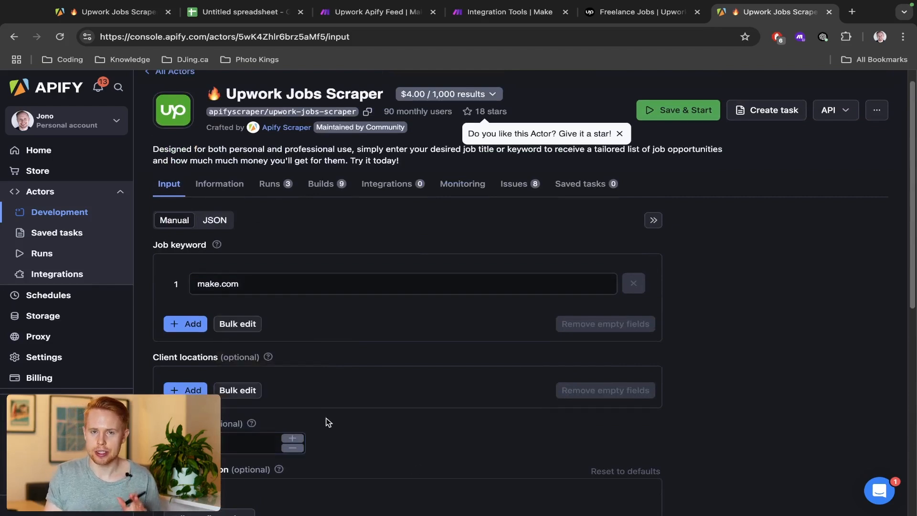
# Show the scraper's input as JSON and copy the entire code.
pyautogui.scroll(-2, 329, 415)
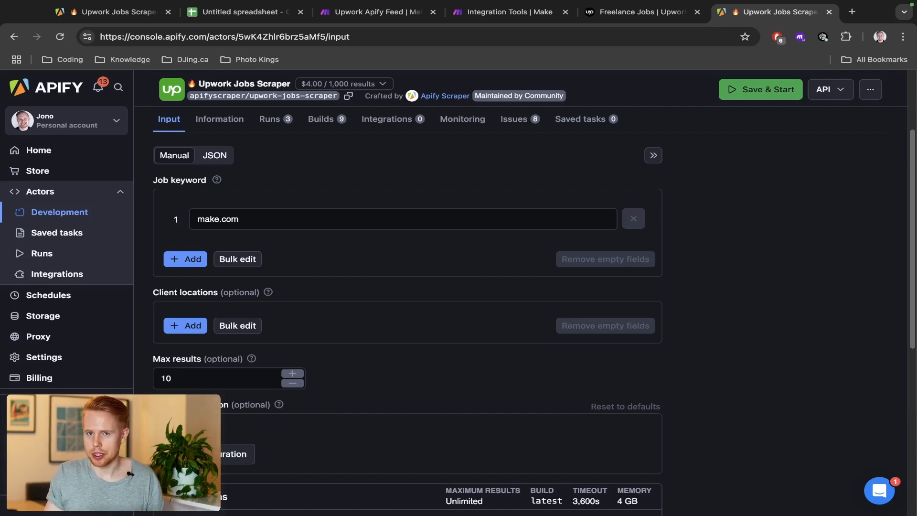
pyautogui.click(227, 156)
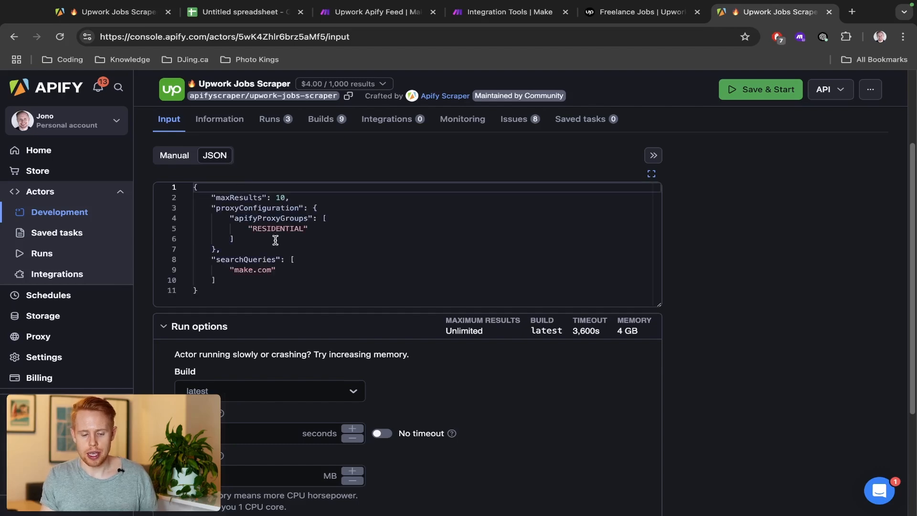
pyautogui.click(275, 240)
pyautogui.press('super+a')
pyautogui.press('super+c')
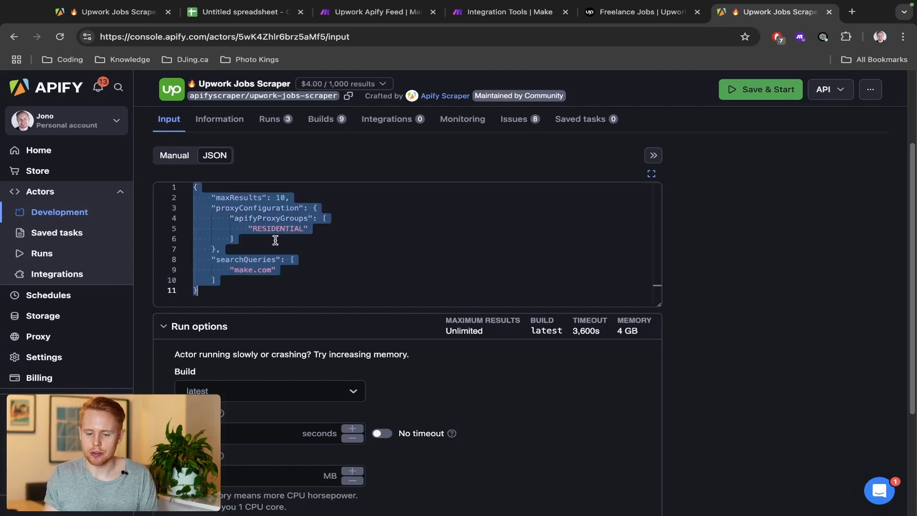
# Return to the Make scenario, paste the copied JSON into the Run an Actor module's Input JSON and inspect its search queries.
pyautogui.hotkey('ctrl', 'shift', 'Tab')
pyautogui.hotkey('ctrl', 'shift', 'Tab')
pyautogui.click(598, 250)
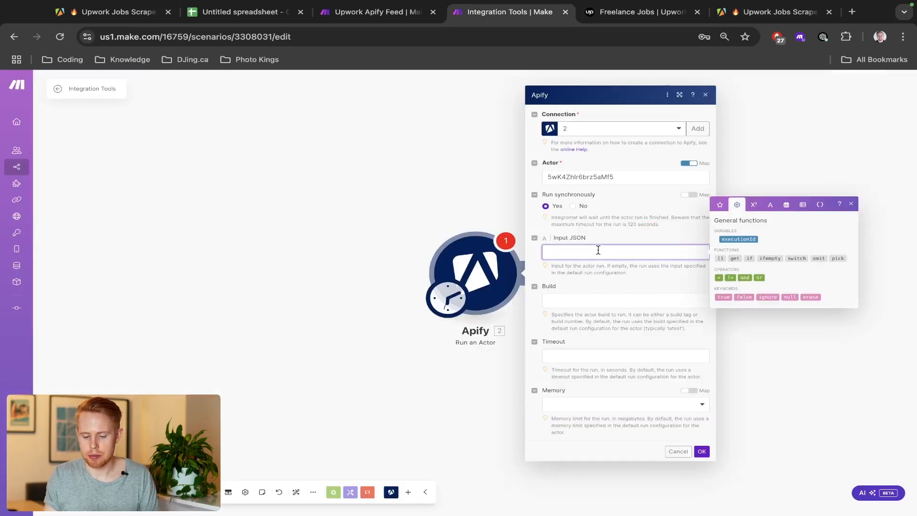
pyautogui.press('super+v')
pyautogui.scroll(3, 627, 250)
pyautogui.scroll(5, 628, 250)
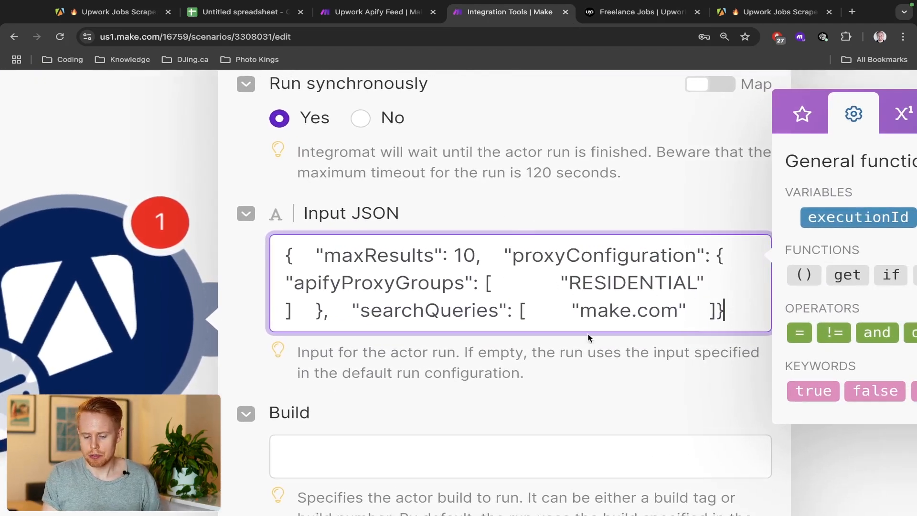
pyautogui.moveTo(360, 310); pyautogui.dragTo(499, 310)
pyautogui.scroll(-1, 536, 315)
pyautogui.moveTo(579, 286); pyautogui.dragTo(684, 282)
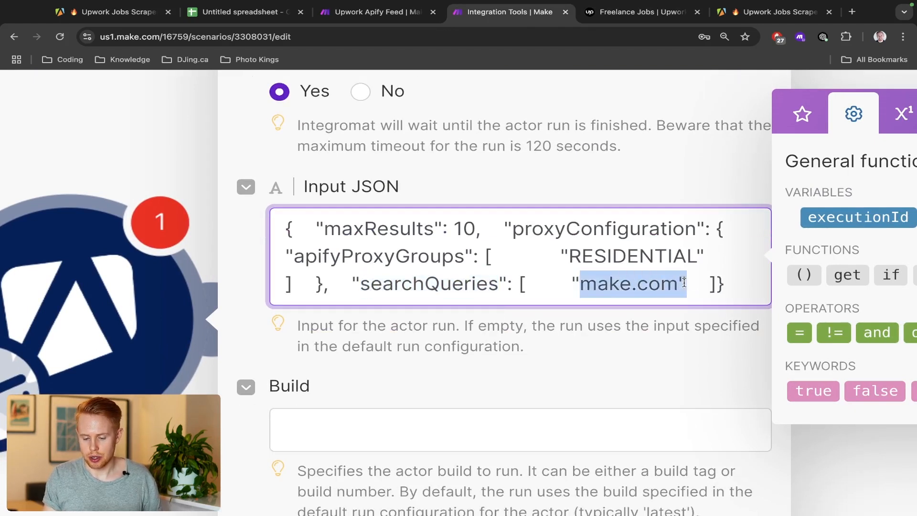
# Try adding "go high level" as a second search query in the Input JSON, and remove it again.
pyautogui.click(686, 283)
pyautogui.write(', ""')
pyautogui.press('Left')
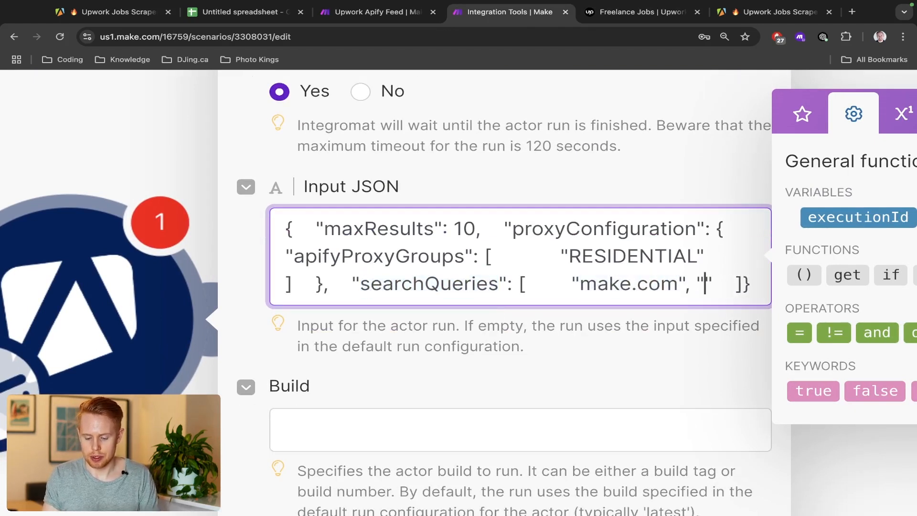
pyautogui.write('go high level')
pyautogui.press('Right')
pyautogui.hotkey('ctrl', 'shift', 'Left')
pyautogui.hotkey('ctrl', 'shift', 'Left')
pyautogui.hotkey('ctrl', 'shift', 'Left')
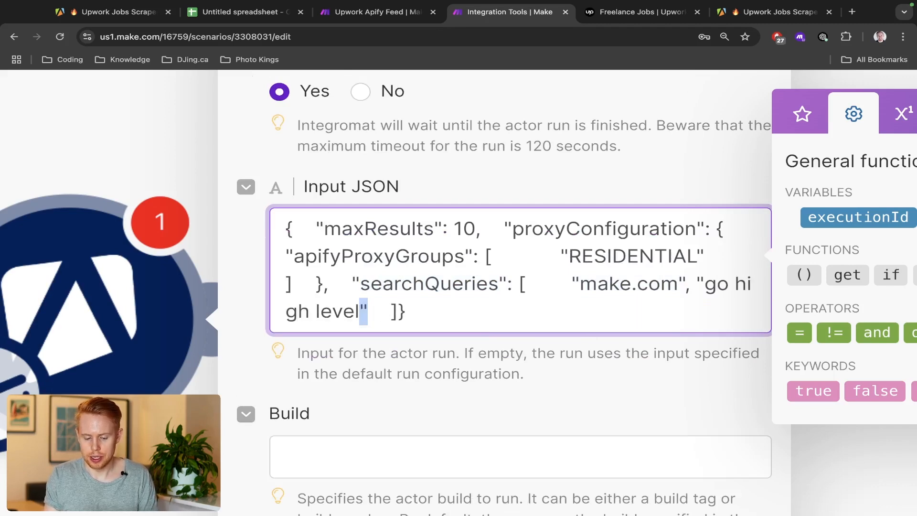
pyautogui.hotkey('ctrl', 'shift', 'Left')
pyautogui.hotkey('ctrl', 'shift', 'Left')
pyautogui.press('BackSpace')
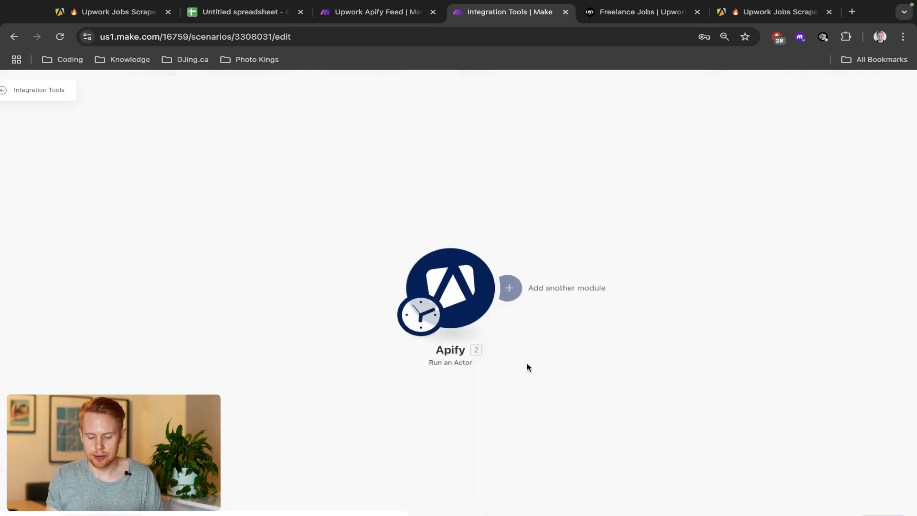
# Add an Apify Get Dataset Items module after the Run an Actor module.
pyautogui.click(480, 286)
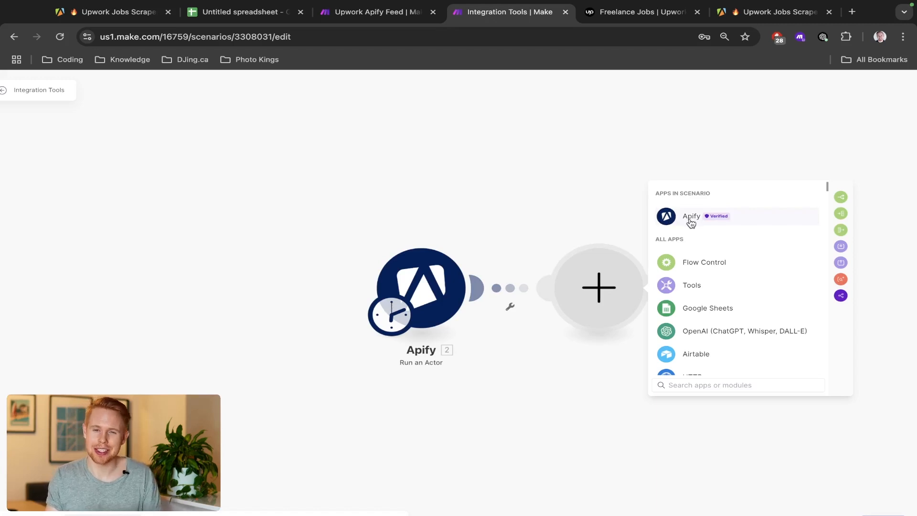
pyautogui.click(691, 221)
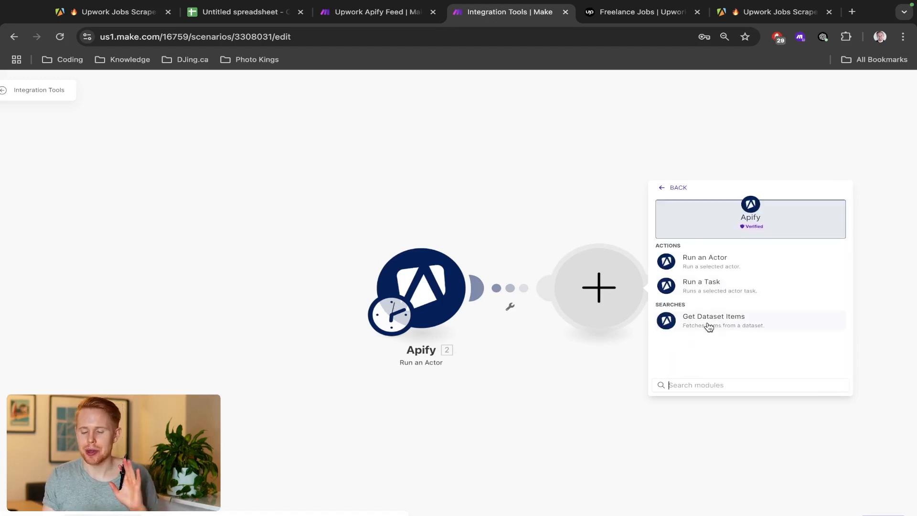
pyautogui.click(709, 323)
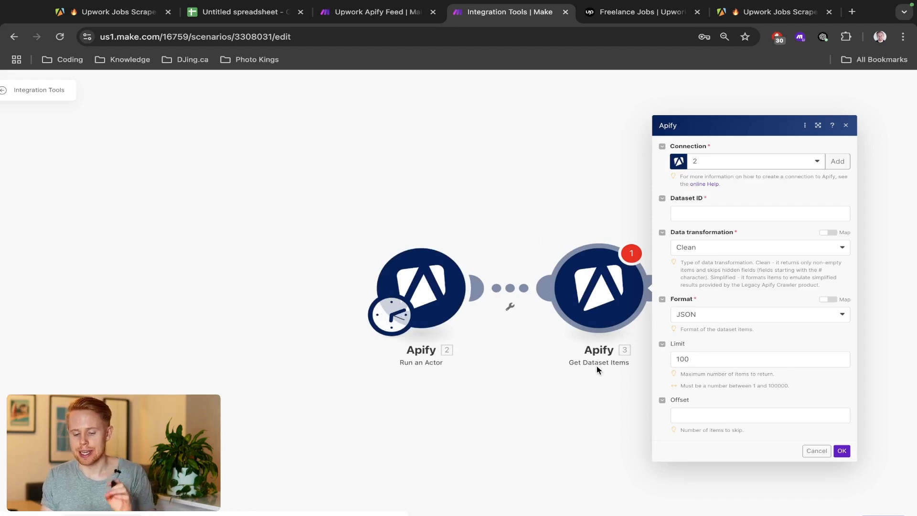
# Map the Run an Actor module's defaultDatasetId to the Get Dataset Items module's Dataset ID and accept the settings.
pyautogui.click(707, 213)
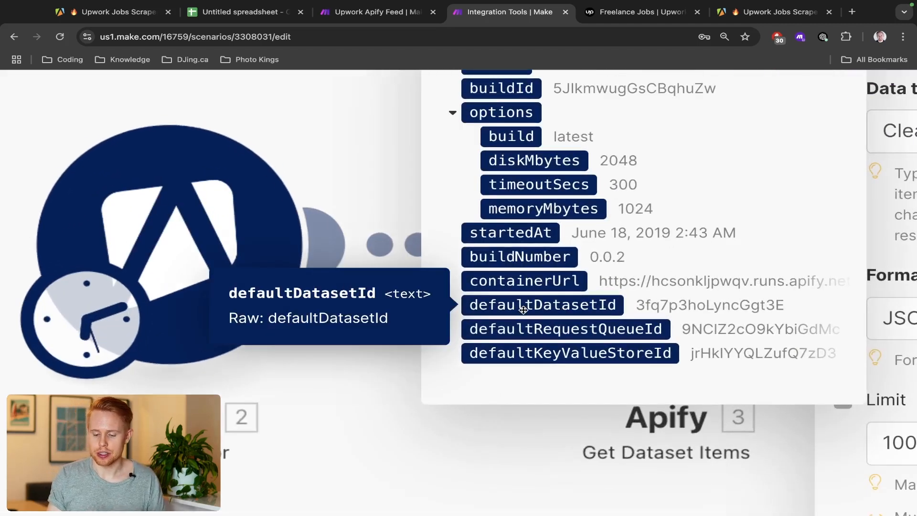
pyautogui.click(562, 312)
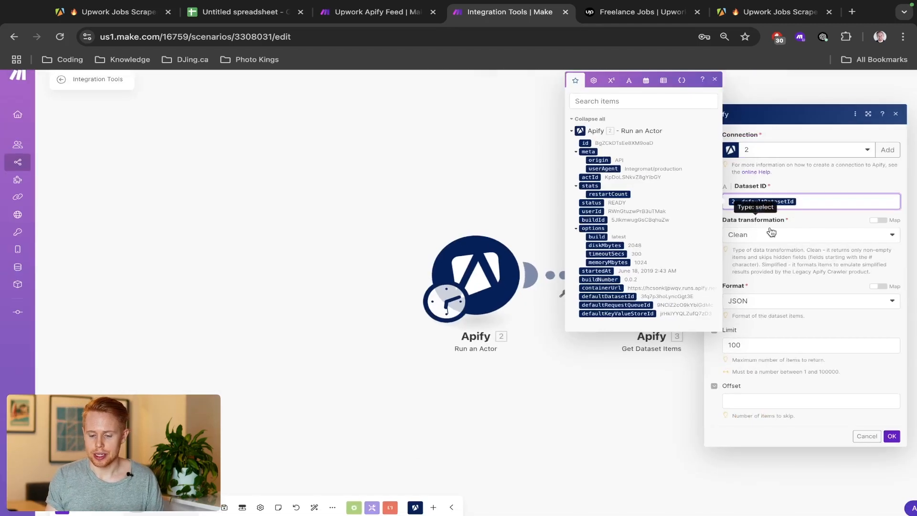
pyautogui.click(893, 435)
# Save the scenario and run it once to test both Apify modules.
pyautogui.press('super+s')
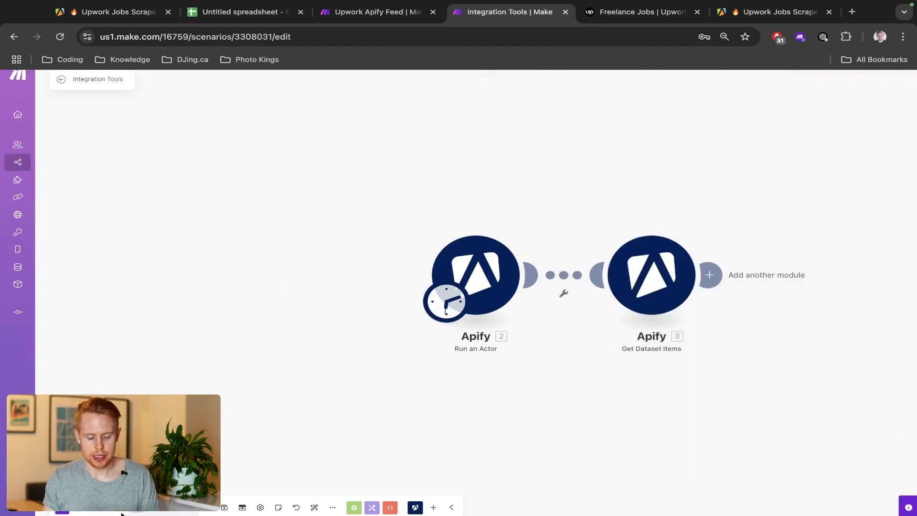
pyautogui.click(66, 510)
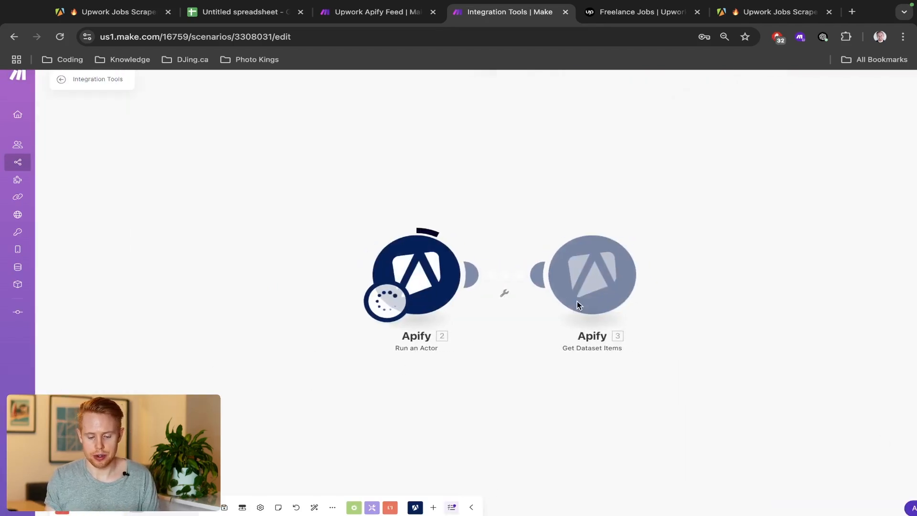
pyautogui.moveTo(690, 165); pyautogui.dragTo(581, 168)
pyautogui.scroll(-5, 425, 276)
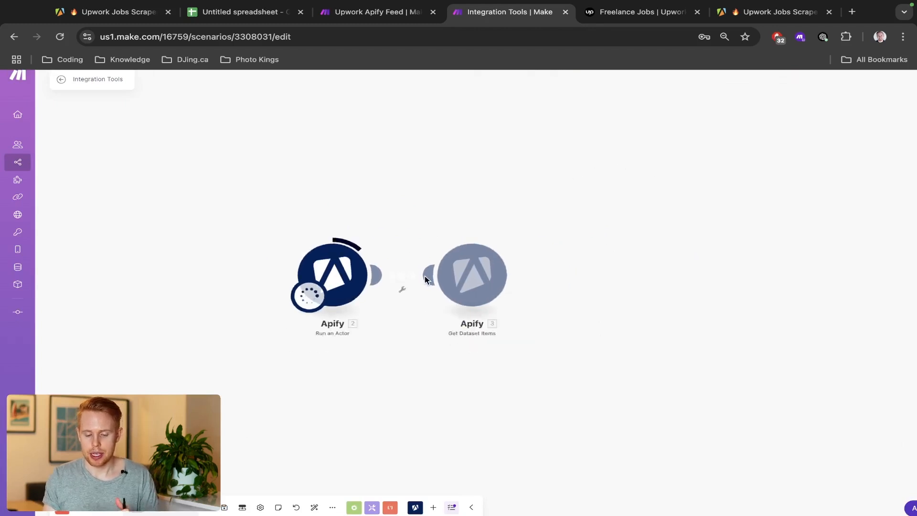
# Open the Get Dataset Items run output, skim the returned jobs and collapse its first five output bundles.
pyautogui.scroll(5, 426, 276)
pyautogui.scroll(-1, 425, 276)
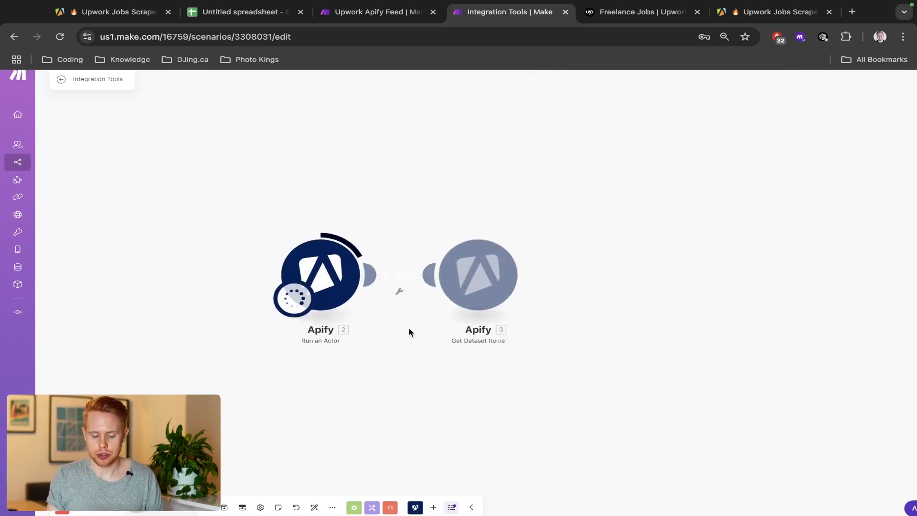
pyautogui.moveTo(409, 329); pyautogui.dragTo(491, 312)
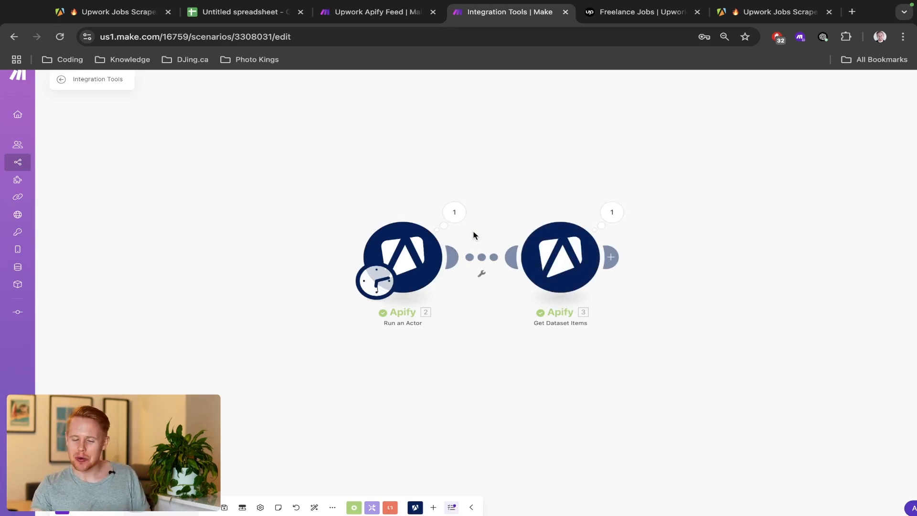
pyautogui.click(601, 228)
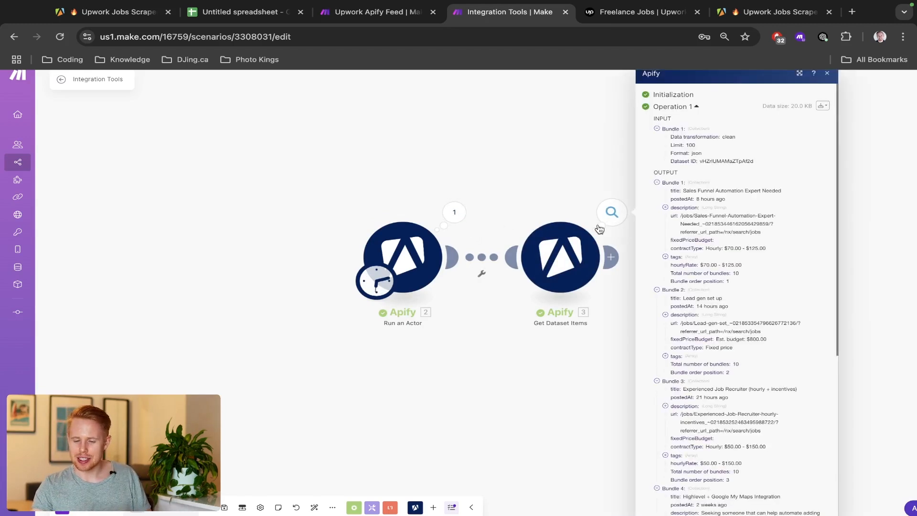
pyautogui.scroll(-6, 726, 223)
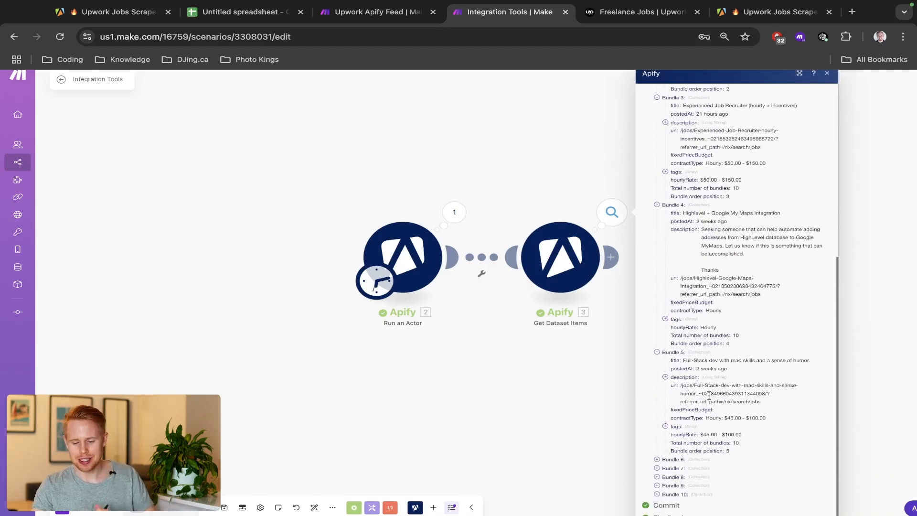
pyautogui.scroll(6, 731, 251)
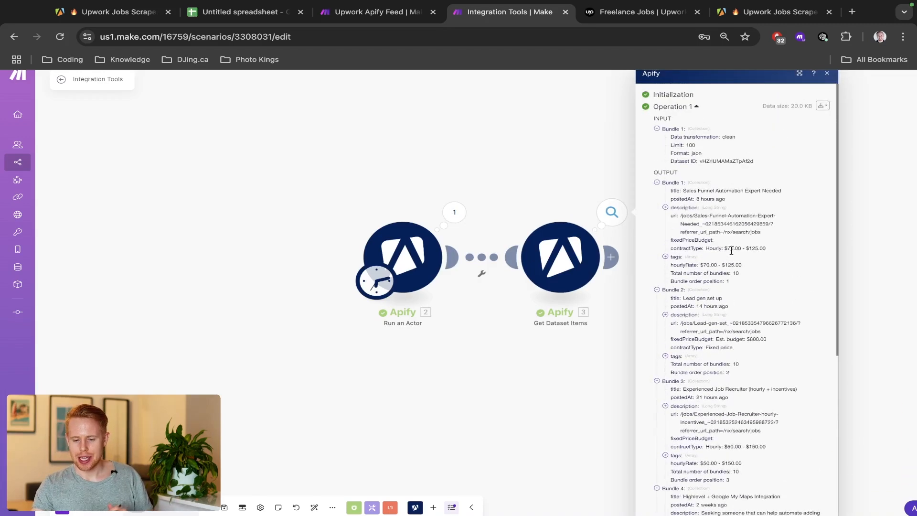
pyautogui.click(657, 183)
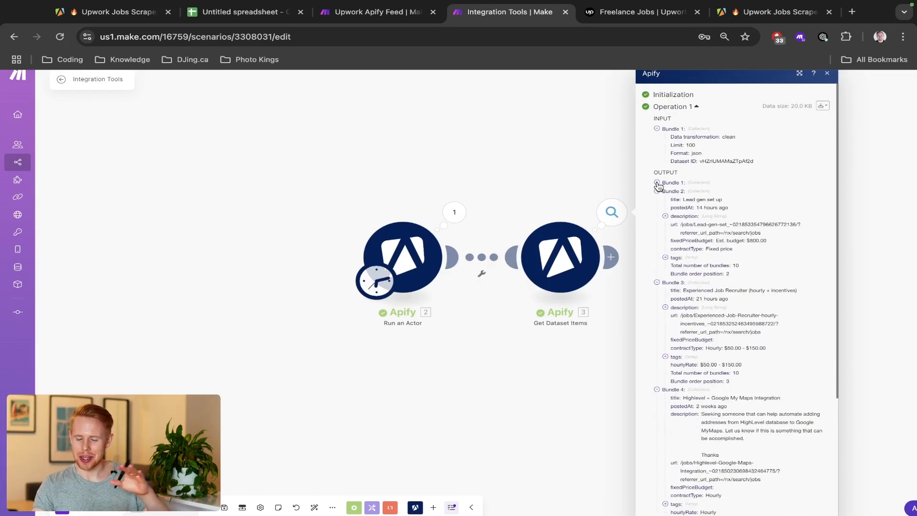
pyautogui.click(657, 191)
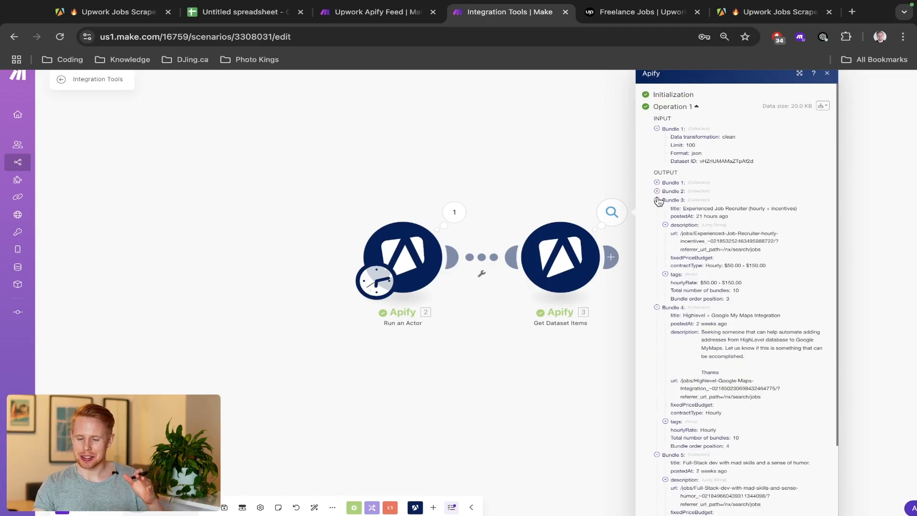
pyautogui.click(658, 200)
pyautogui.click(657, 209)
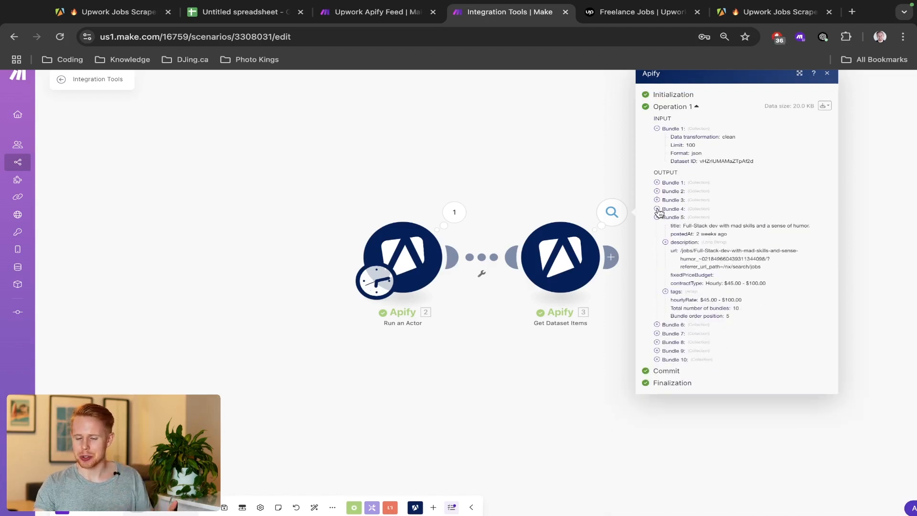
pyautogui.click(658, 217)
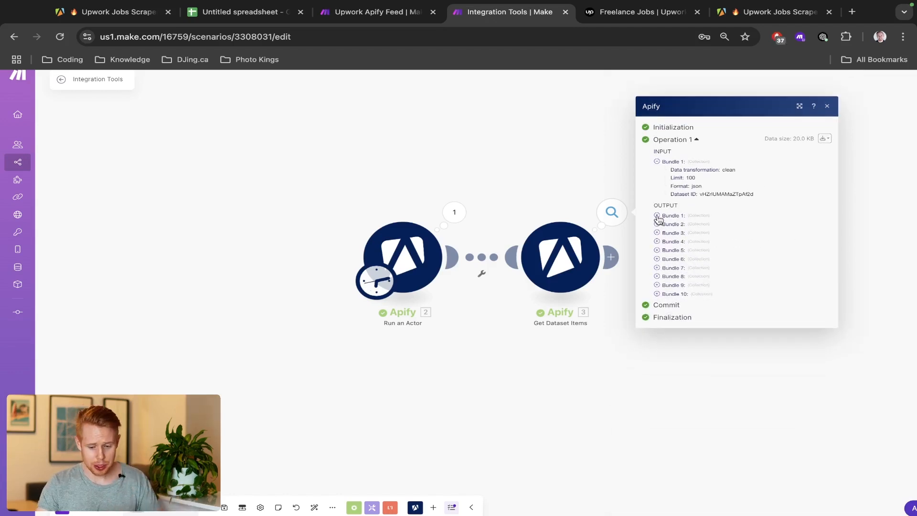
# Inspect the title, tags and full description in the first output bundle, and close the output.
pyautogui.click(656, 216)
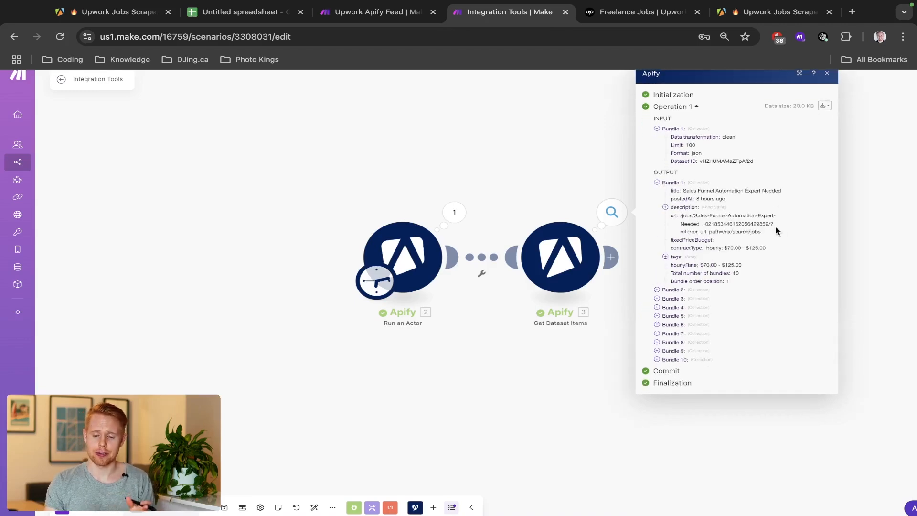
pyautogui.scroll(5, 771, 217)
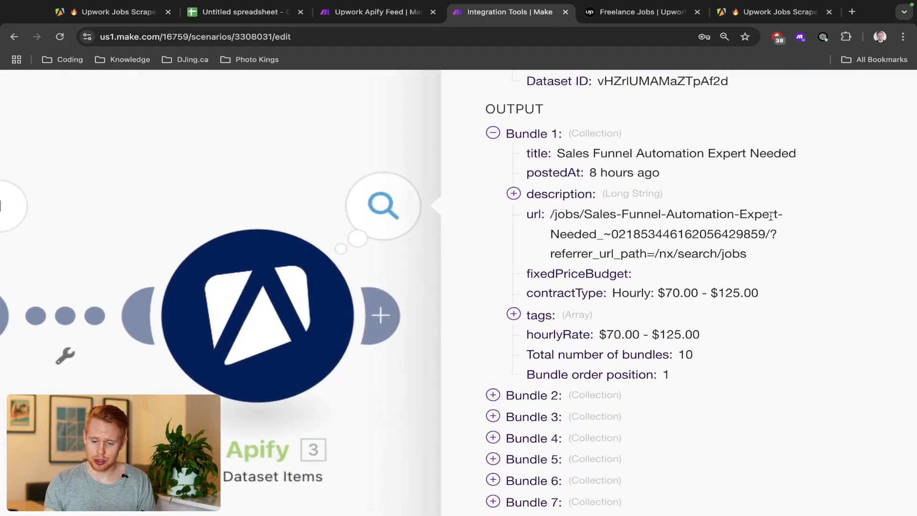
pyautogui.hscroll(4, 771, 216)
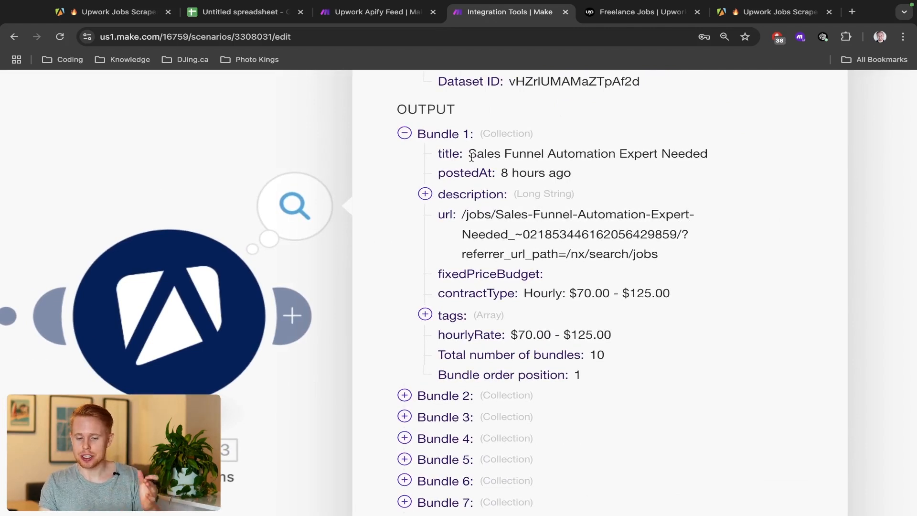
pyautogui.moveTo(468, 153); pyautogui.dragTo(719, 160)
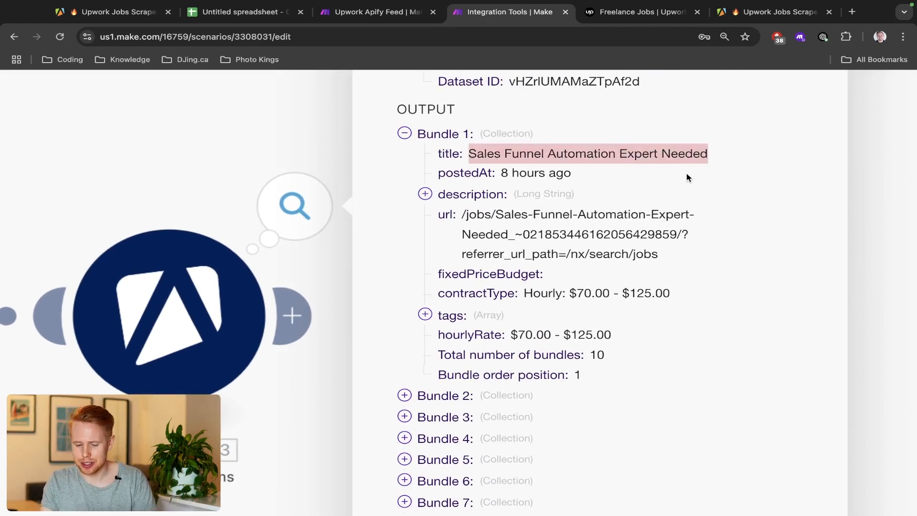
pyautogui.click(425, 315)
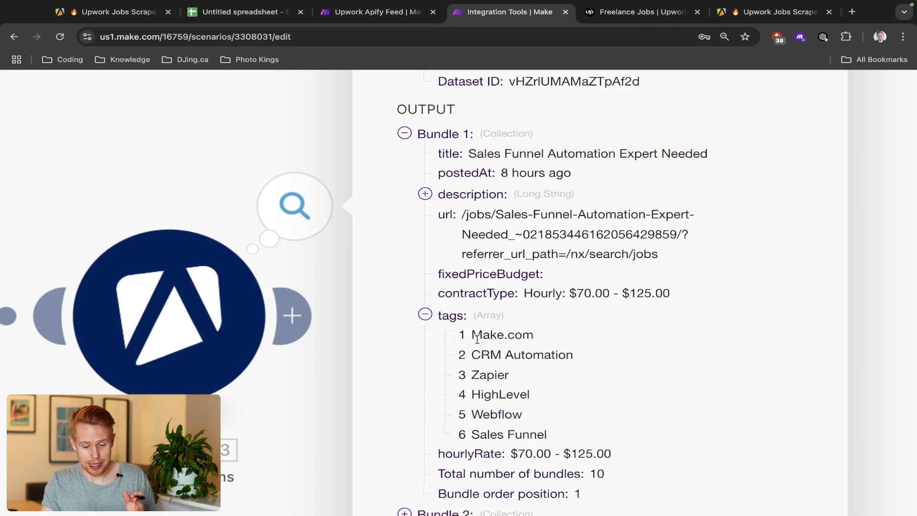
pyautogui.doubleClick(477, 338)
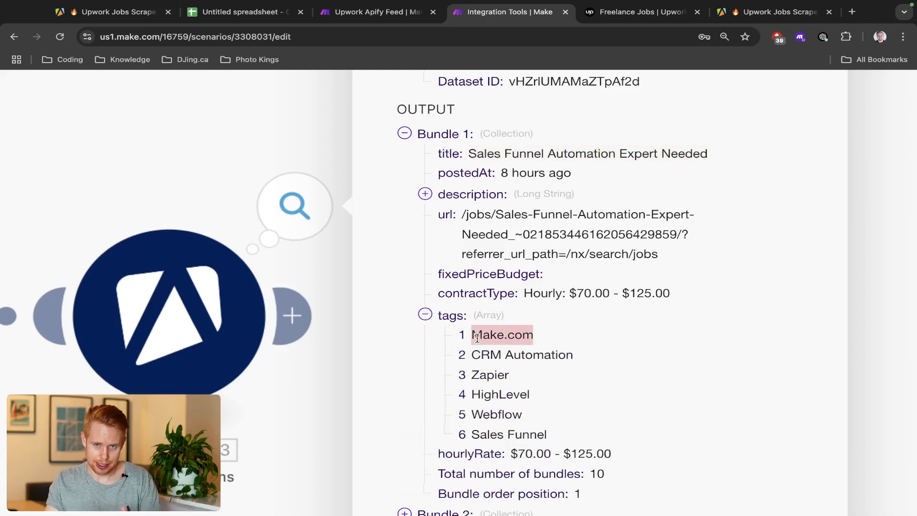
pyautogui.click(423, 192)
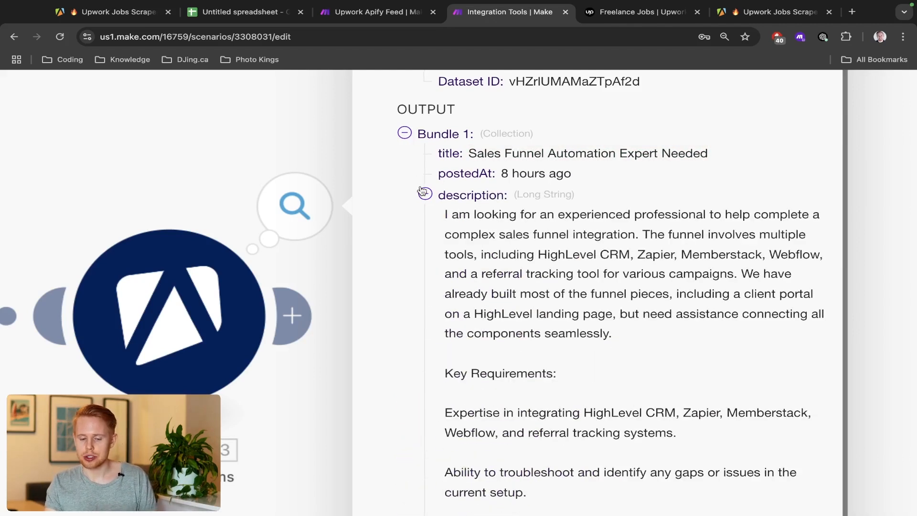
pyautogui.scroll(-1, 486, 281)
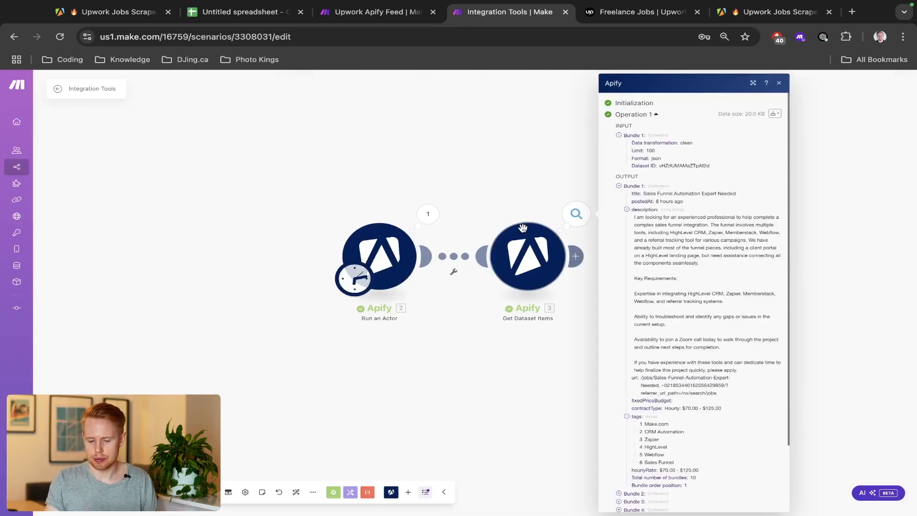
pyautogui.click(485, 215)
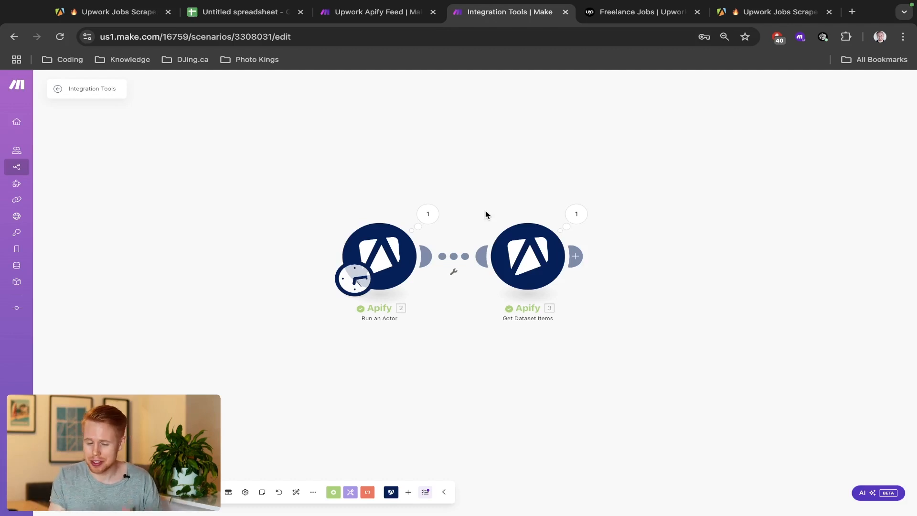
# Add a JSON Parse JSON module after Get Dataset Items and leave its settings empty.
pyautogui.click(578, 256)
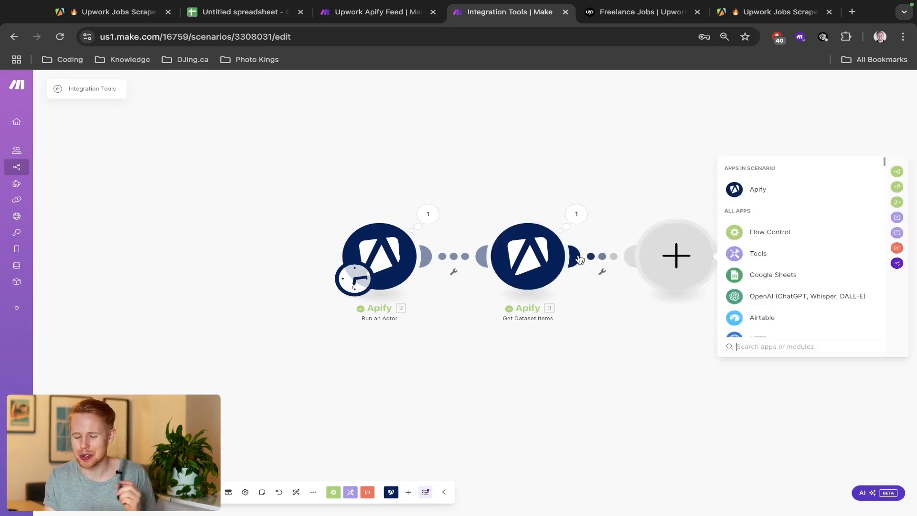
pyautogui.write('json')
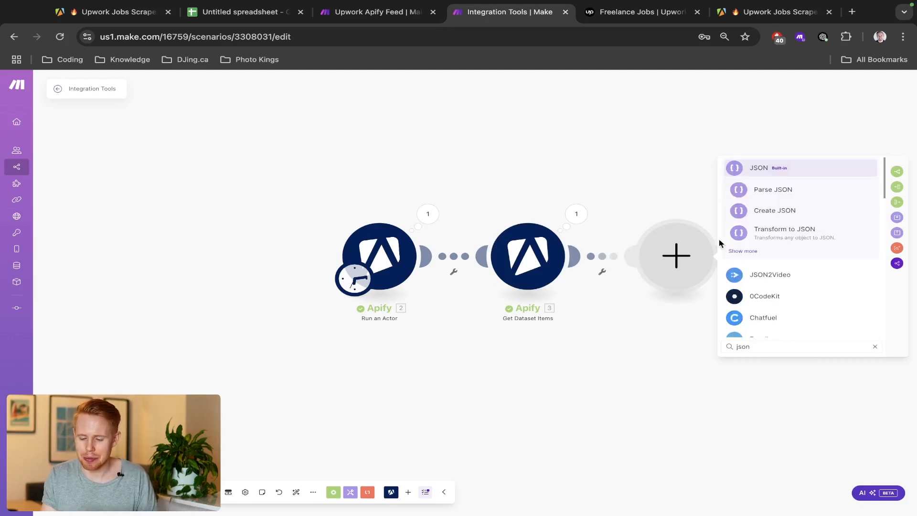
pyautogui.click(809, 197)
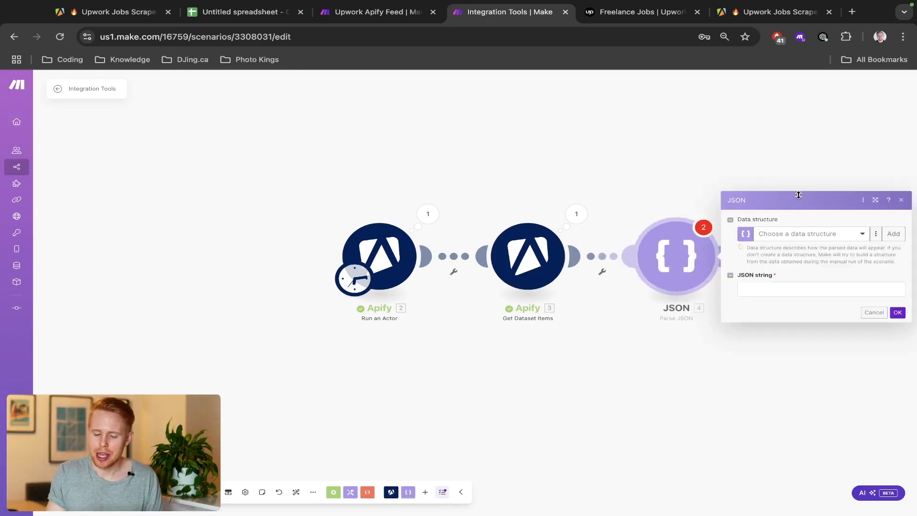
pyautogui.click(607, 187)
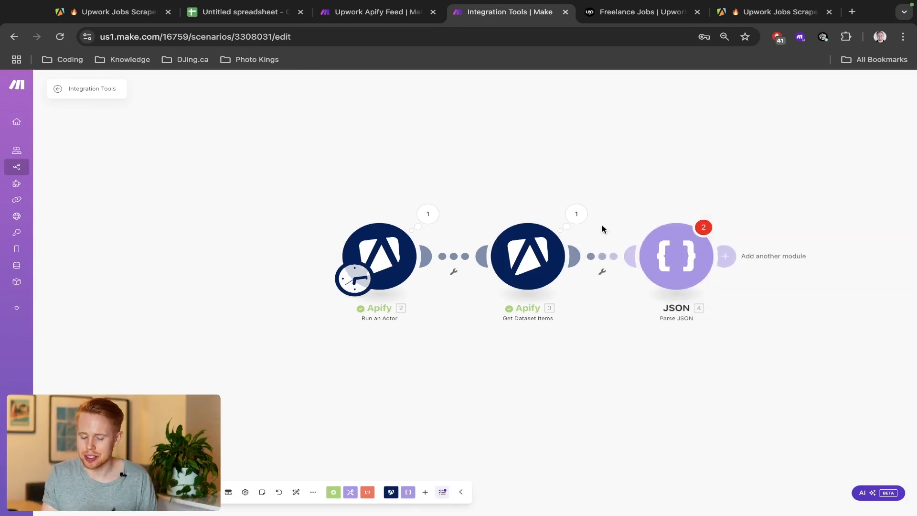
# Copy the complete output bundles of the Get Dataset Items run as JSON.
pyautogui.click(579, 215)
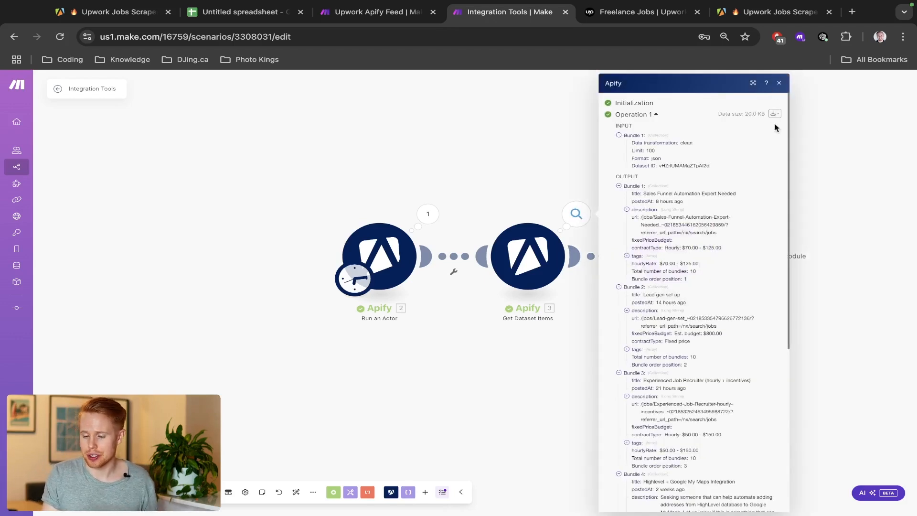
pyautogui.click(504, 198)
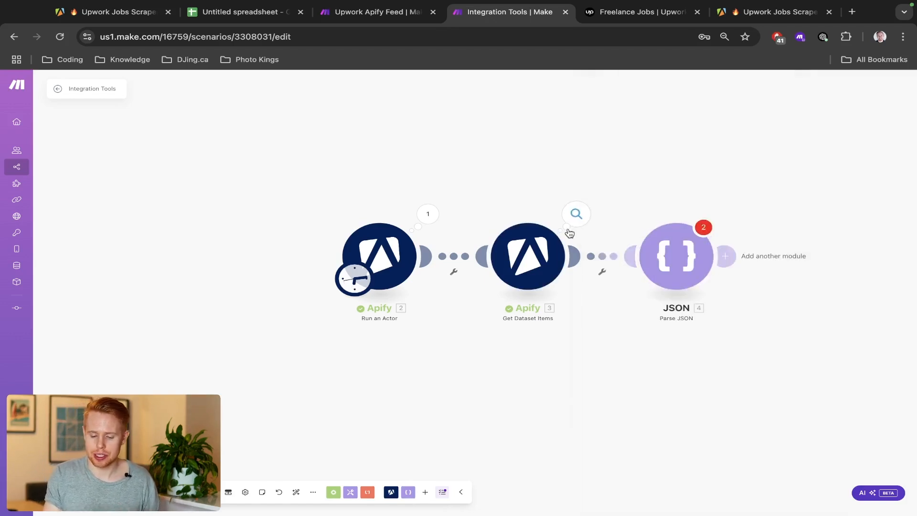
pyautogui.scroll(1, 569, 232)
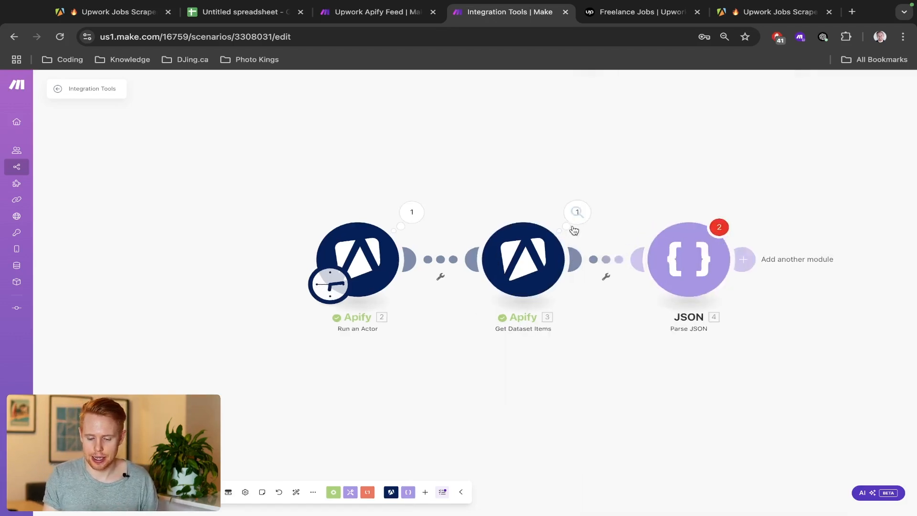
pyautogui.click(577, 213)
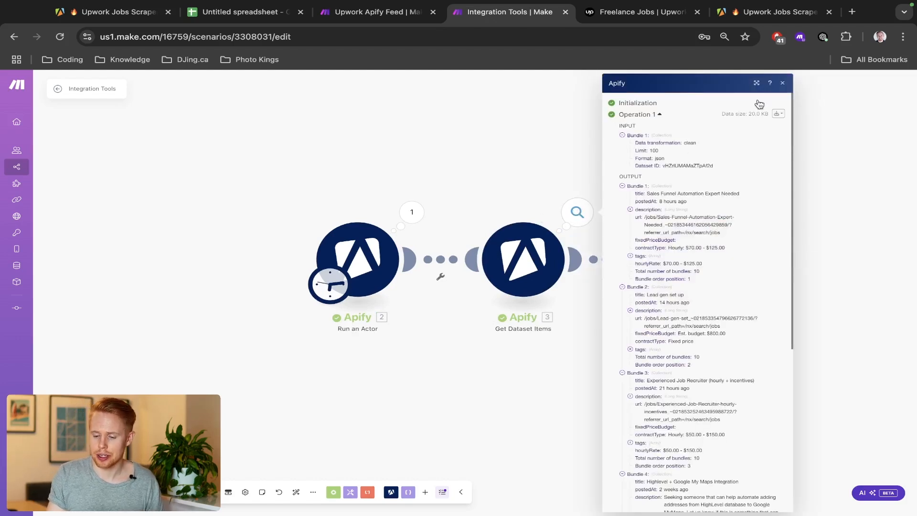
pyautogui.click(780, 114)
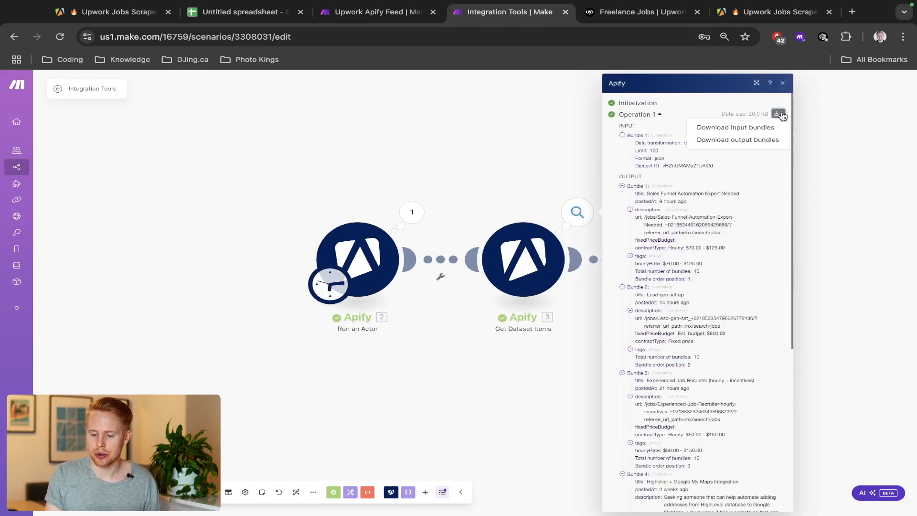
pyautogui.click(764, 144)
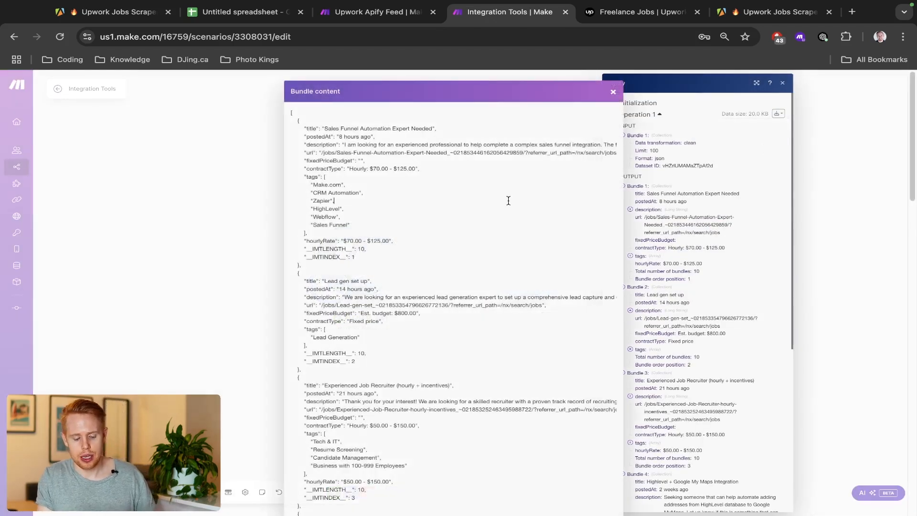
pyautogui.press('super+a')
pyautogui.click(812, 143)
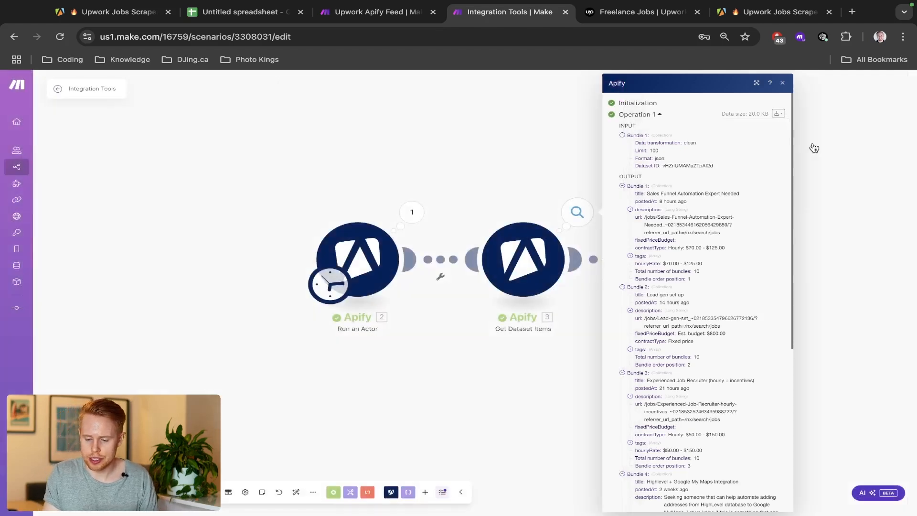
pyautogui.click(813, 148)
# Paste the copied bundles into the Parse JSON module's JSON string and accept the settings.
pyautogui.click(677, 285)
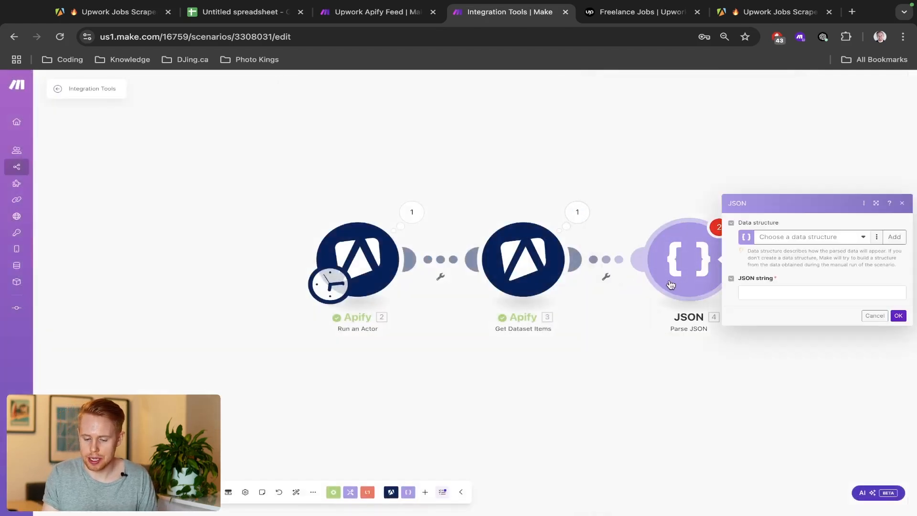
pyautogui.click(809, 292)
pyautogui.press('super+v')
pyautogui.click(898, 393)
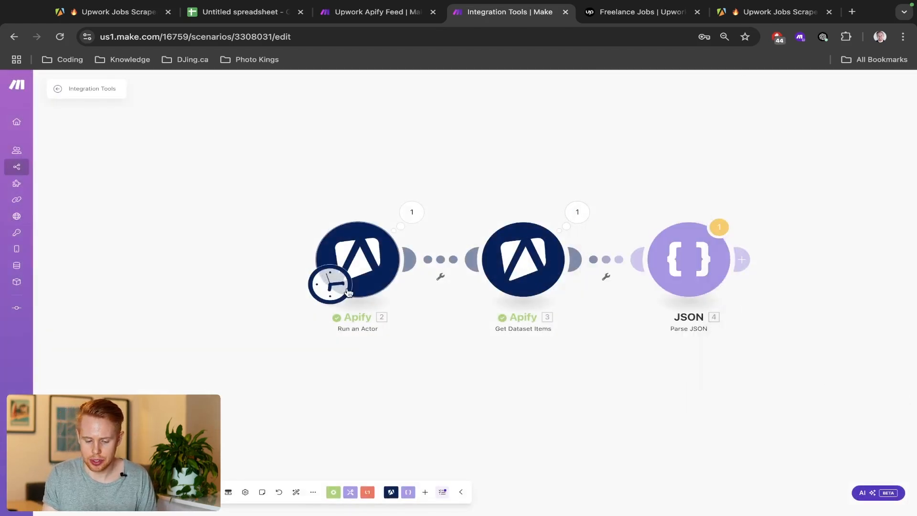
# Unlink Parse JSON from Get Dataset Items, make it the scenario's starting module and save the scenario.
pyautogui.click(608, 259)
pyautogui.click(621, 301)
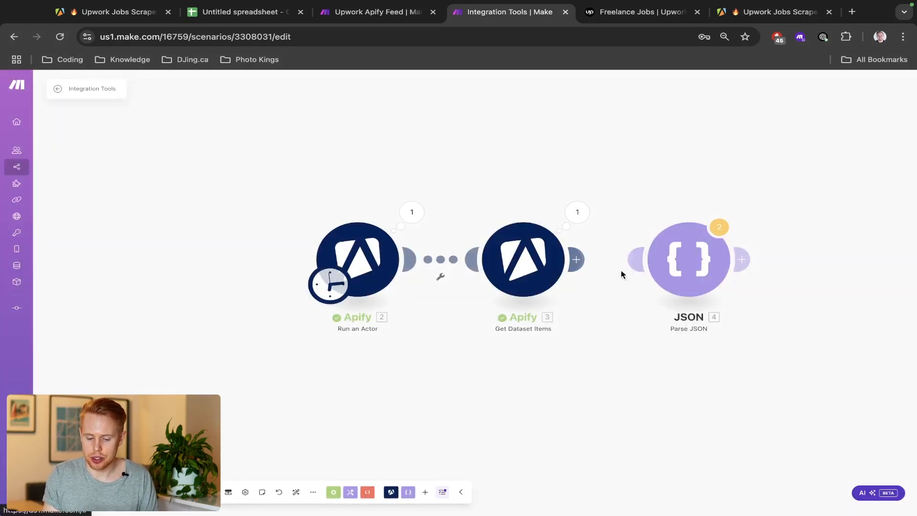
pyautogui.moveTo(316, 288); pyautogui.dragTo(669, 286)
pyautogui.moveTo(590, 177); pyautogui.dragTo(395, 170)
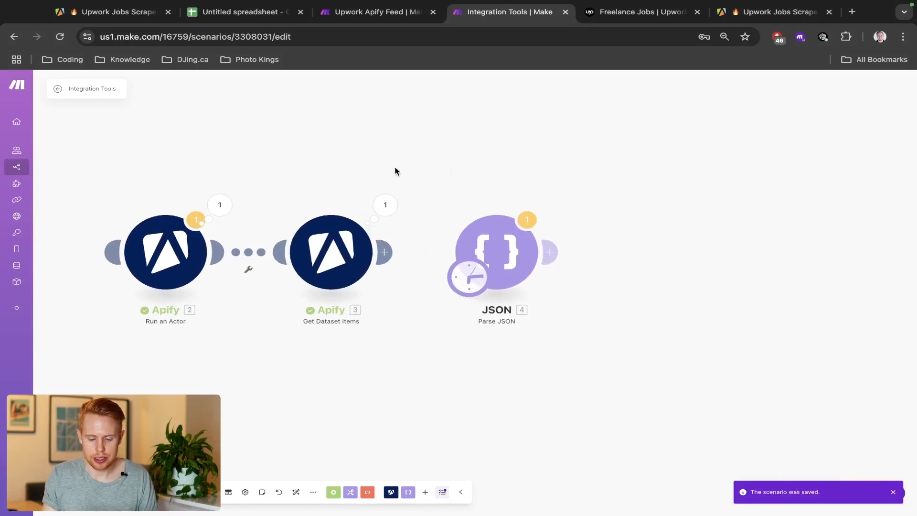
# Run the scenario once from the Parse JSON module, bypassing the transformer warning, and open its output.
pyautogui.click(74, 492)
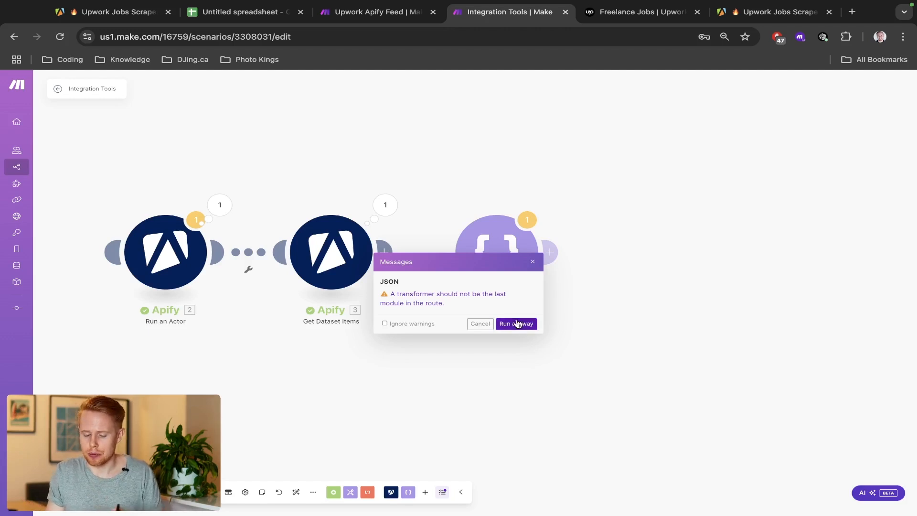
pyautogui.click(517, 325)
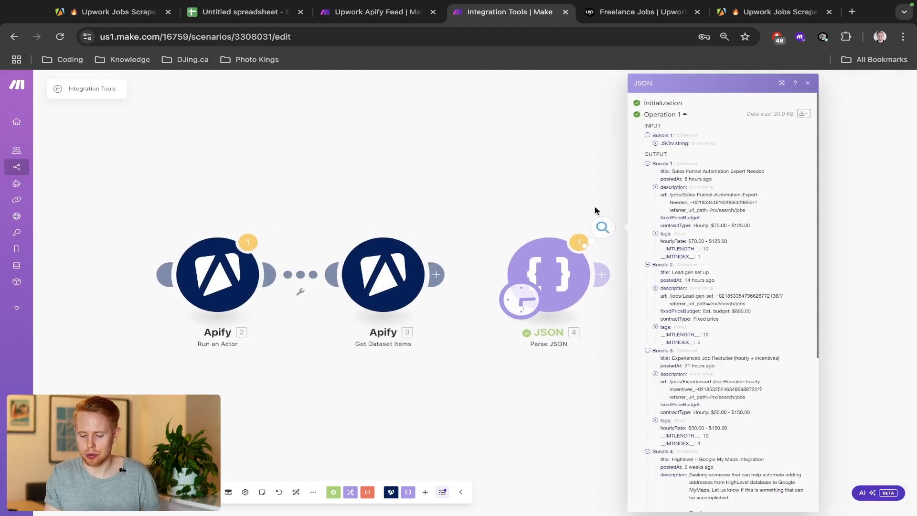
# Review the parsed job bundles, run the scenario again with transformer warnings ignored, and close the output.
pyautogui.scroll(-5, 709, 236)
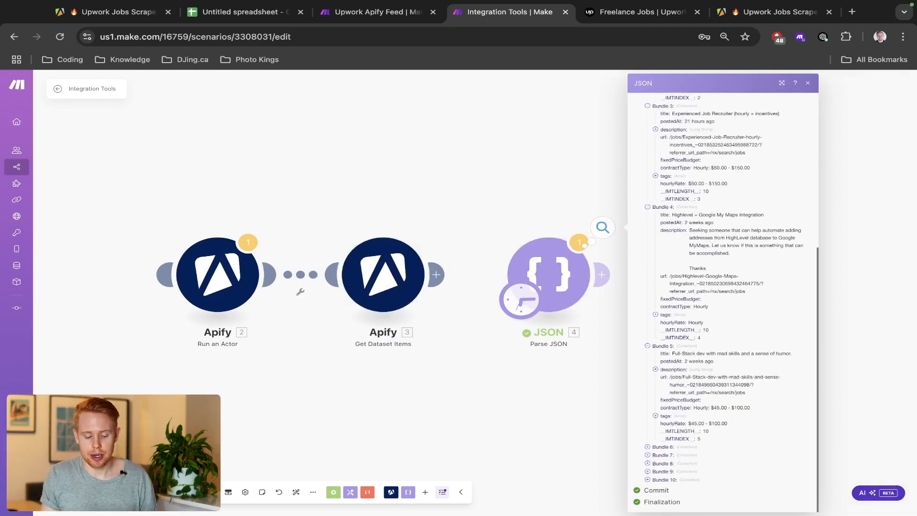
pyautogui.click(71, 493)
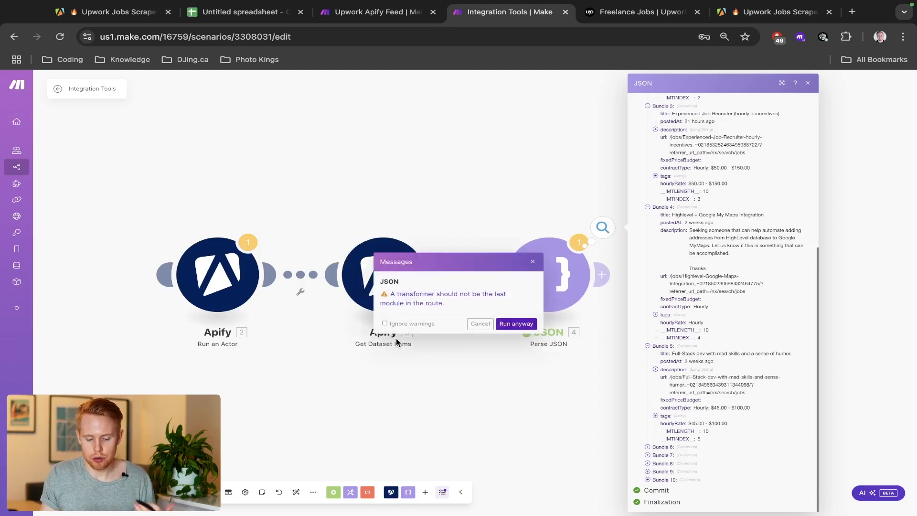
pyautogui.click(385, 323)
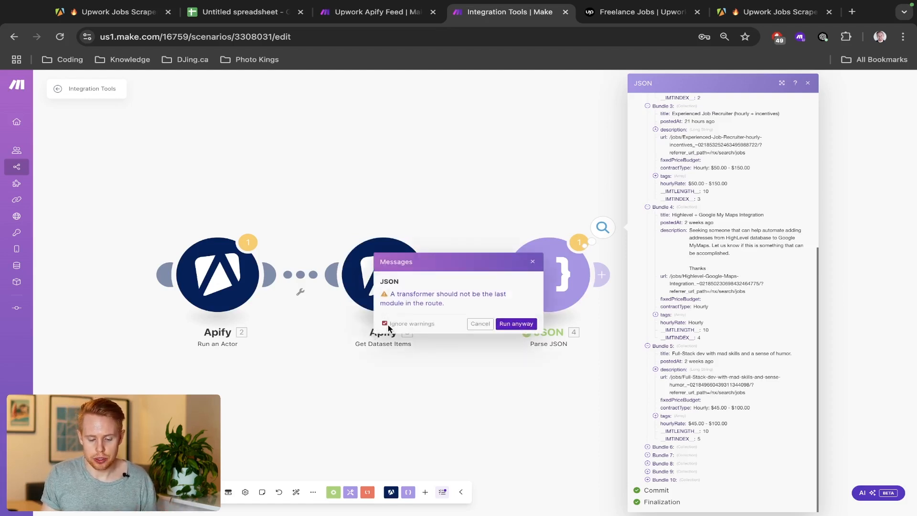
pyautogui.click(516, 324)
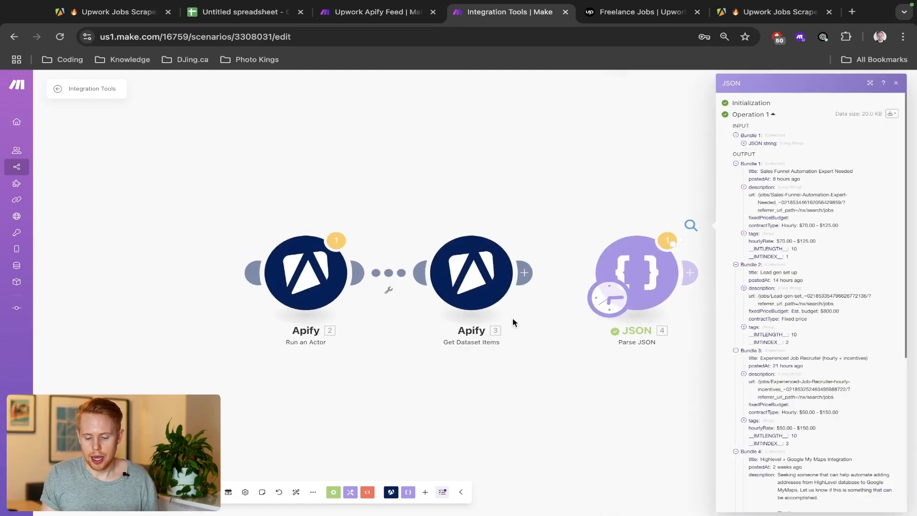
pyautogui.click(572, 234)
# Add an OpenAI Create a Completion (Prompt) module after Parse JSON and set its model to gpt-4o-mini.
pyautogui.moveTo(701, 177); pyautogui.dragTo(498, 165)
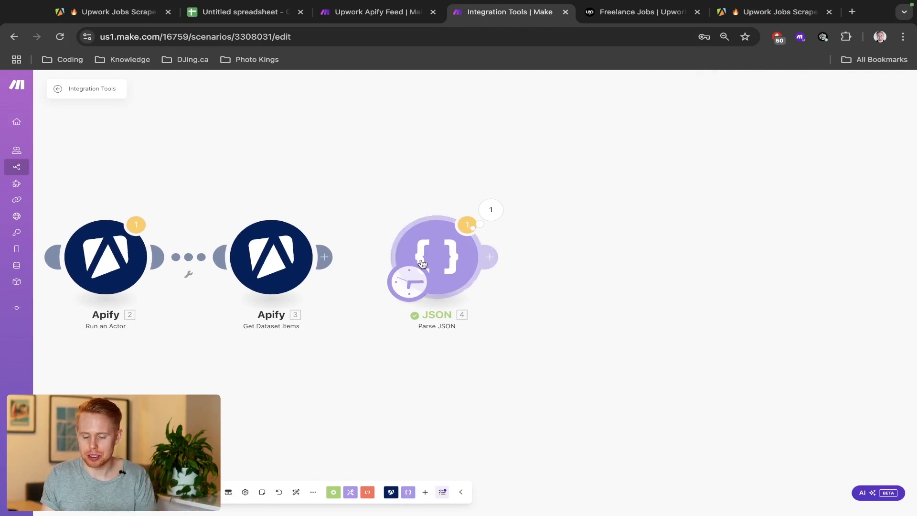
pyautogui.click(490, 258)
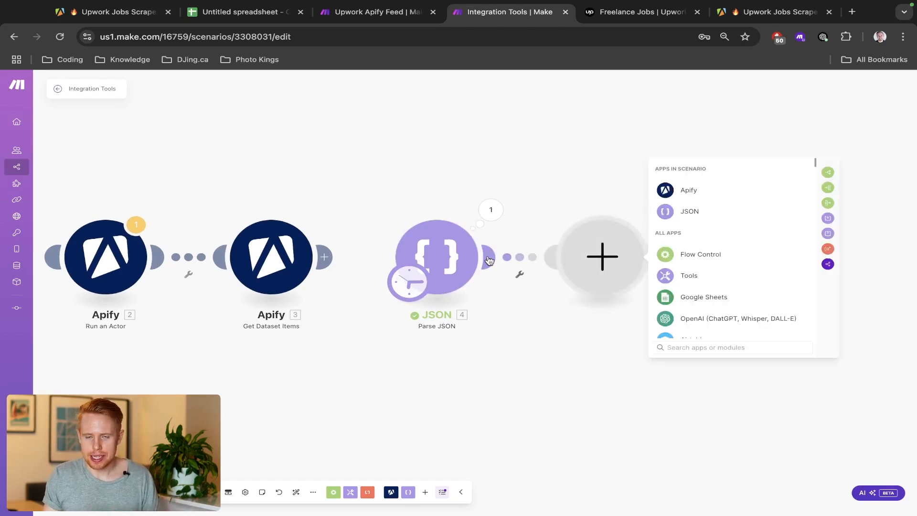
pyautogui.hotkey('ctrl', 'shift', 'Tab')
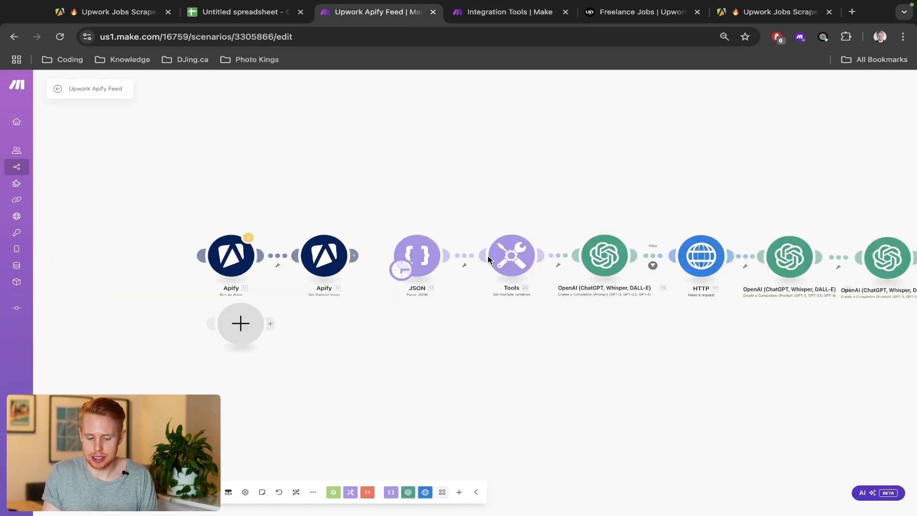
pyautogui.hotkey('ctrl', 'Tab')
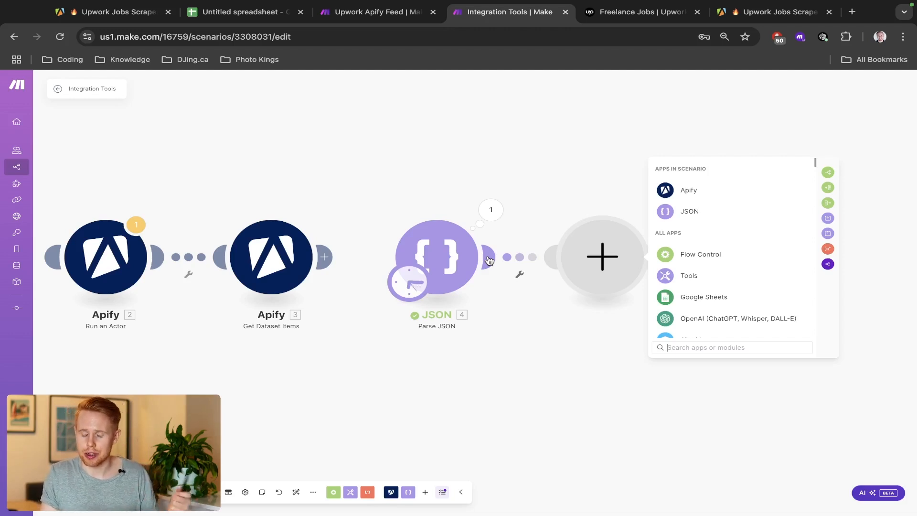
pyautogui.click(694, 320)
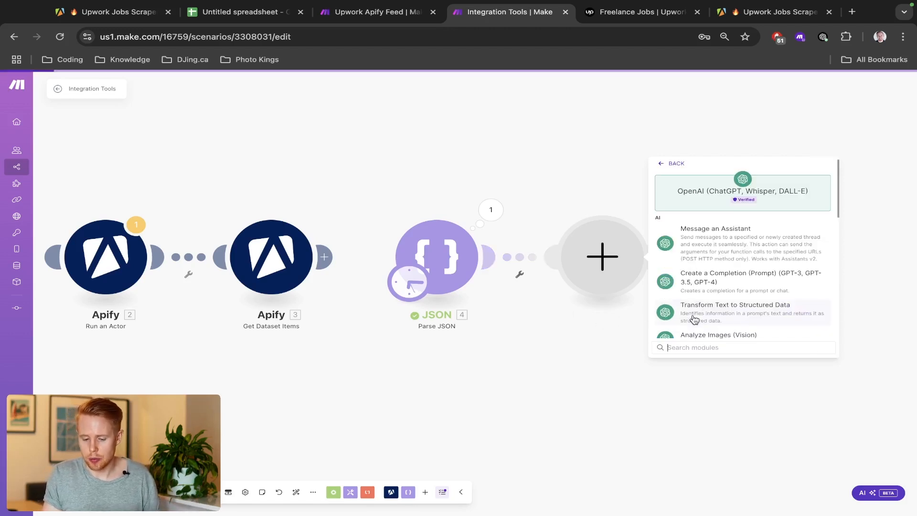
pyautogui.click(698, 291)
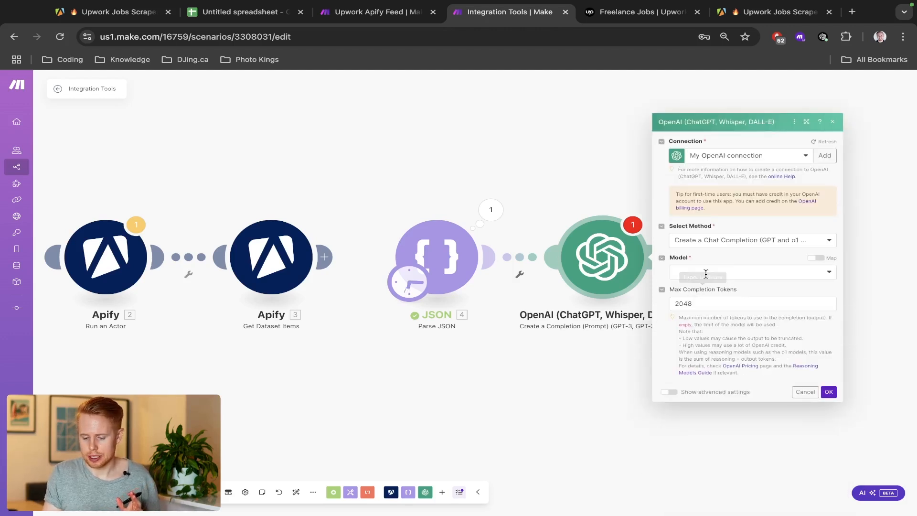
pyautogui.click(706, 274)
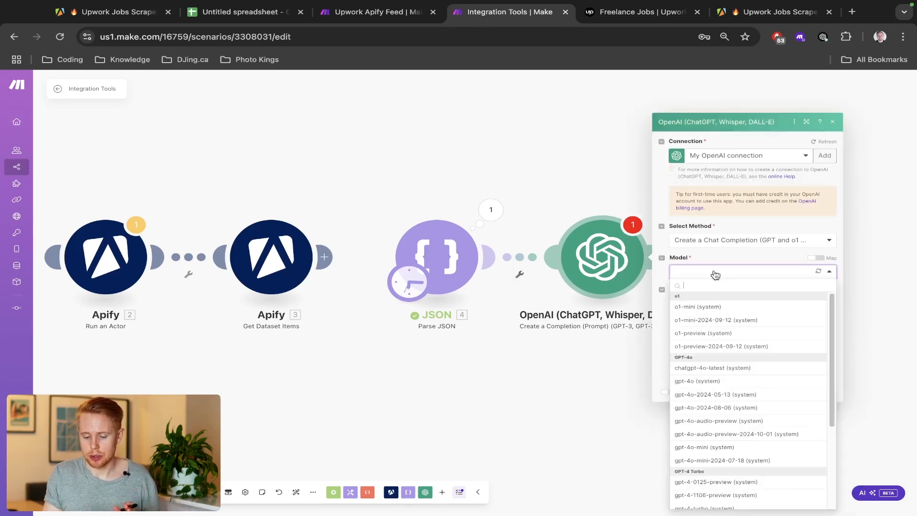
pyautogui.click(738, 448)
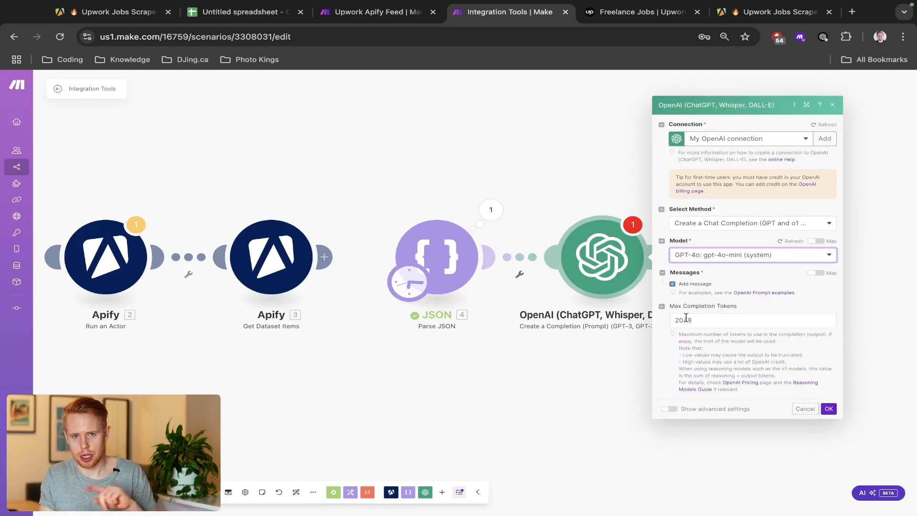
# Copy the System message text from the first OpenAI module in the Upwork Apify Feed scenario.
pyautogui.hotkey('ctrl', 'shift', 'Tab')
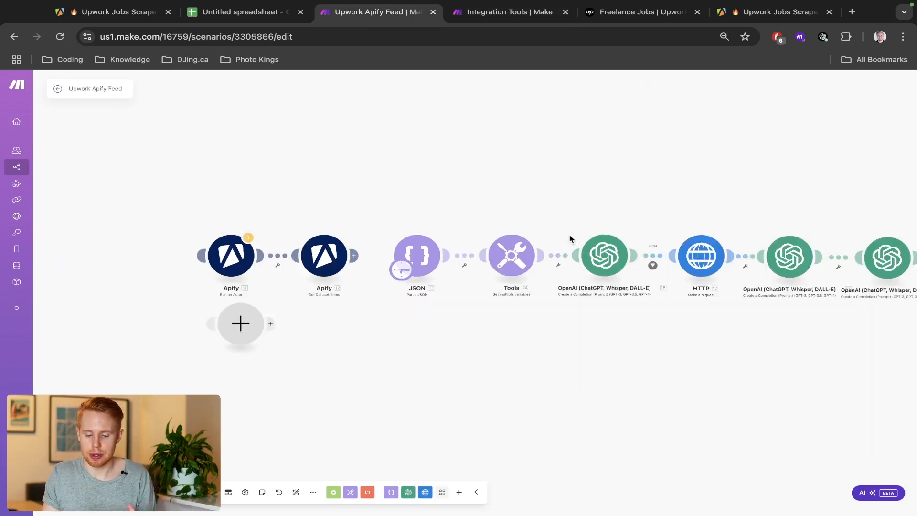
pyautogui.click(594, 248)
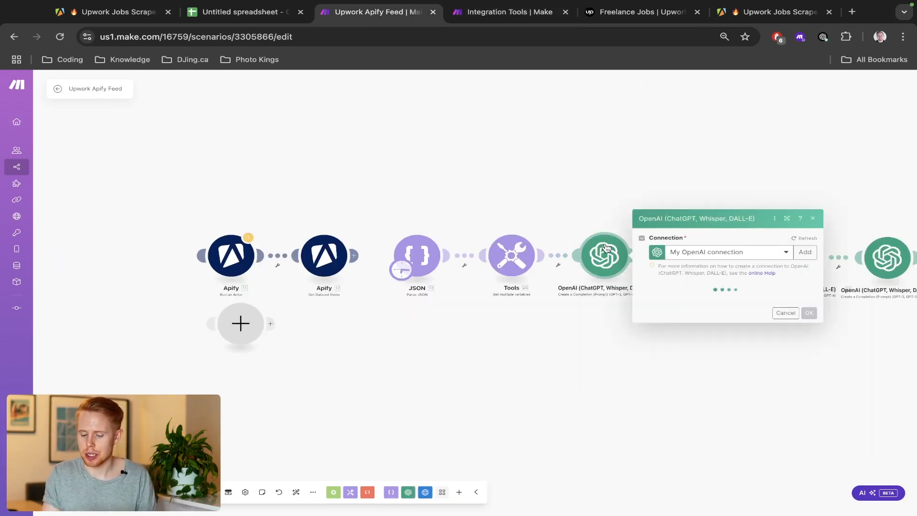
pyautogui.scroll(5, 728, 313)
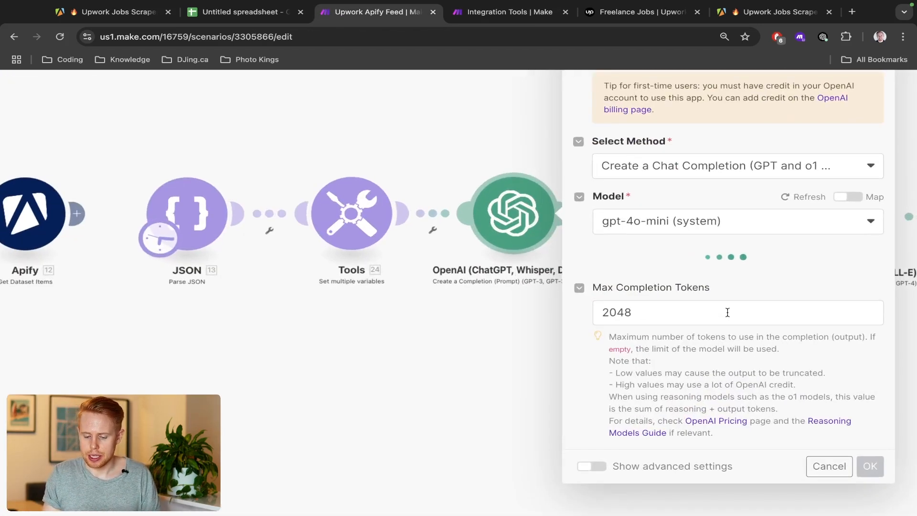
pyautogui.hscroll(3, 727, 312)
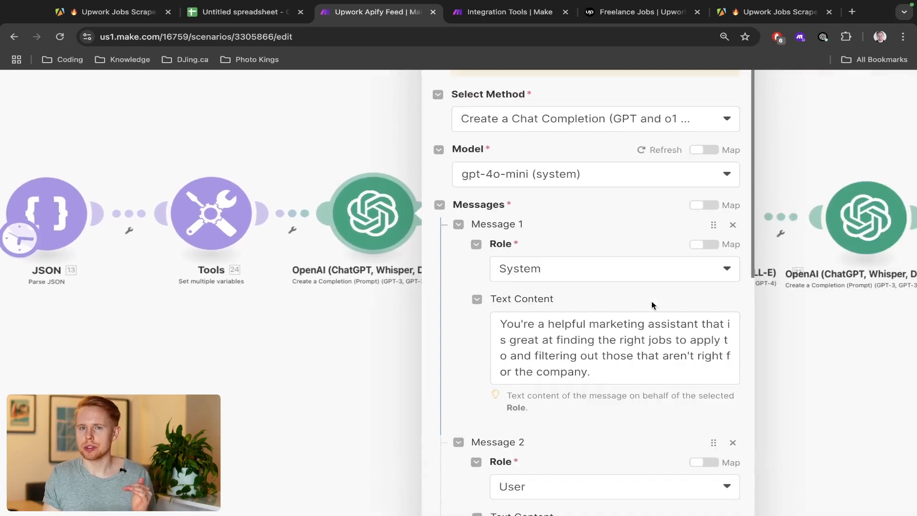
pyautogui.scroll(-2, 616, 301)
pyautogui.scroll(-2, 609, 301)
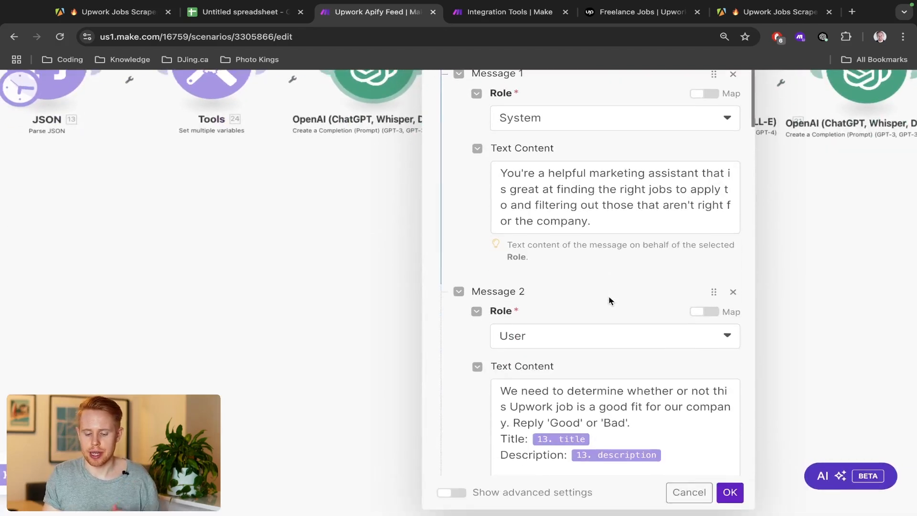
pyautogui.scroll(2, 609, 301)
pyautogui.tripleClick(609, 293)
pyautogui.hotkey('ctrl', 'c')
pyautogui.hotkey('ctrl', 'Tab')
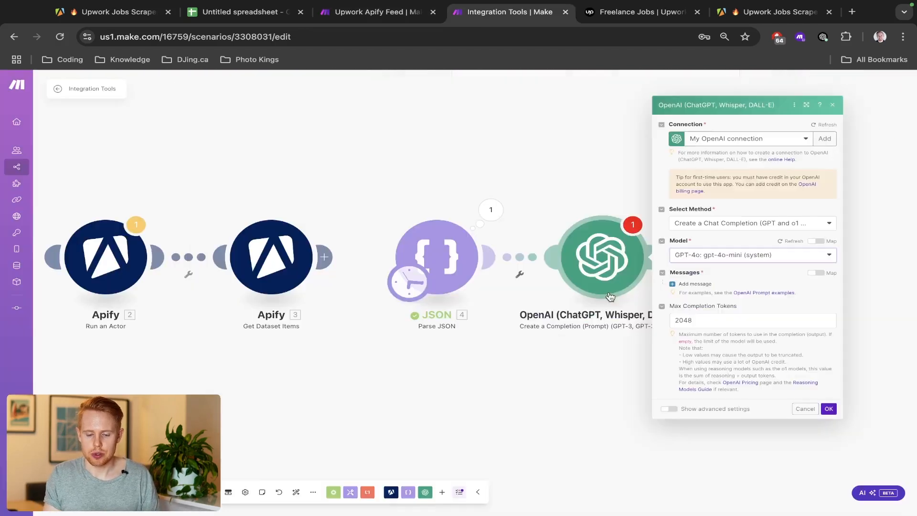
# Add a first message with the System role to the new OpenAI module and paste the copied marketing assistant text.
pyautogui.click(702, 285)
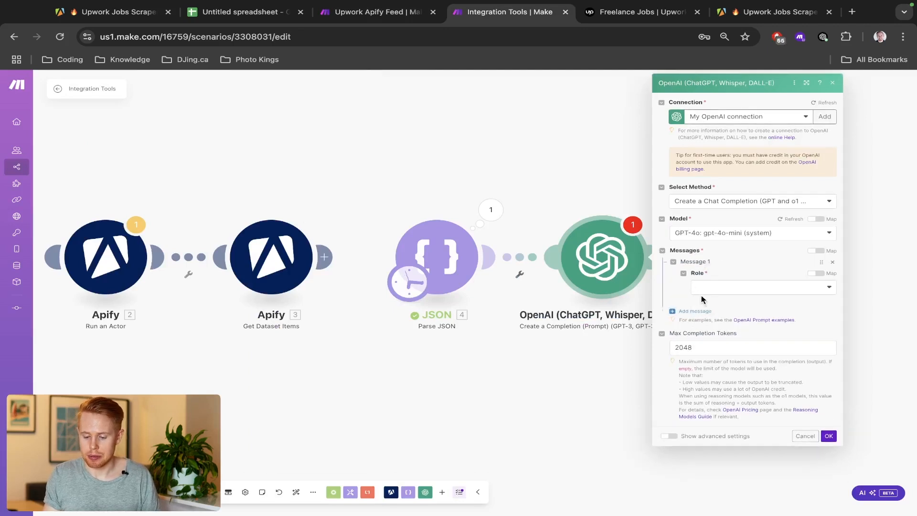
pyautogui.click(706, 291)
pyautogui.click(707, 297)
pyautogui.click(707, 318)
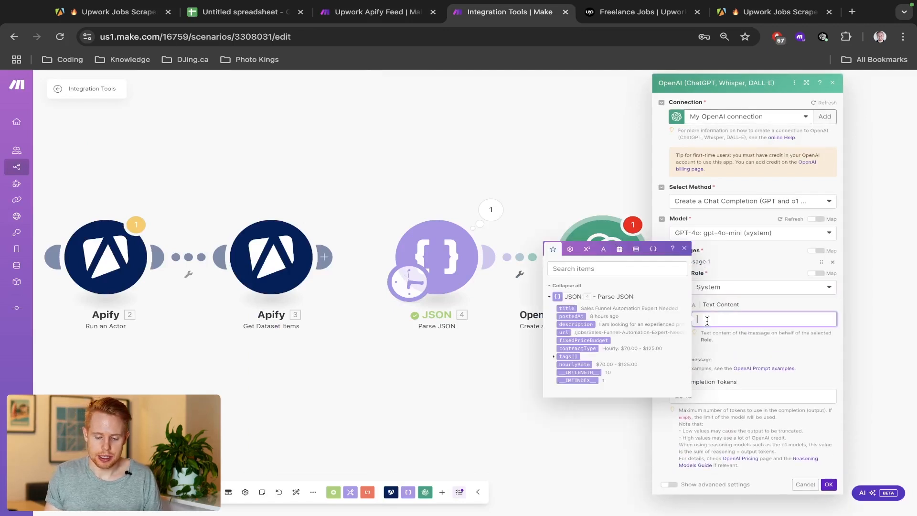
pyautogui.hotkey('ctrl', 'v')
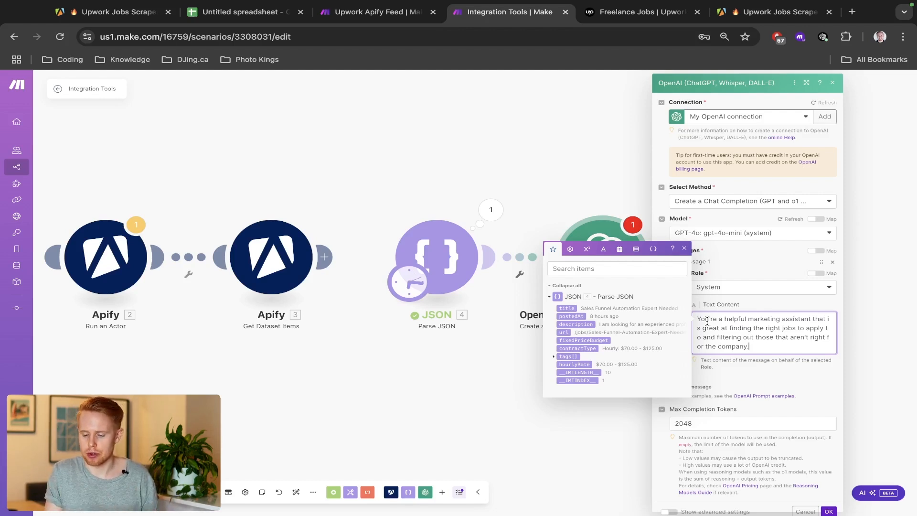
pyautogui.click(777, 360)
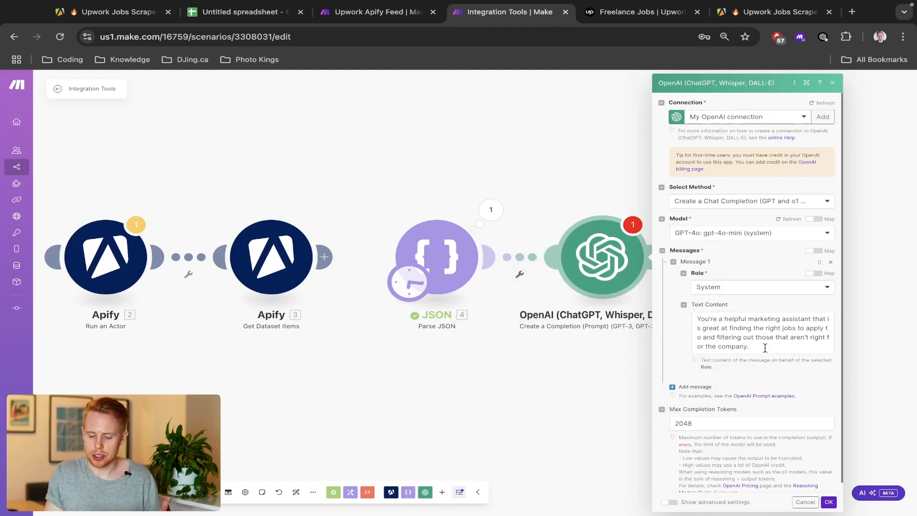
# Add a second message to the OpenAI module and set its role to User.
pyautogui.click(683, 387)
pyautogui.click(714, 417)
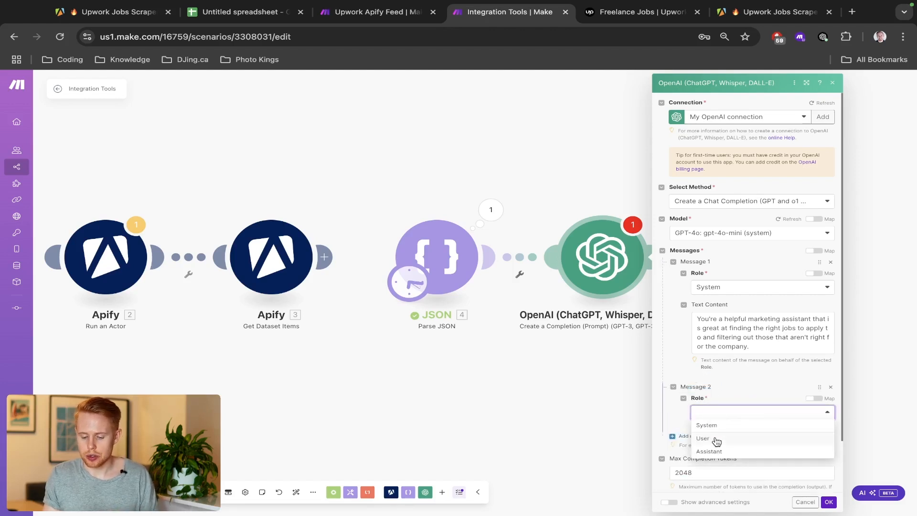
pyautogui.click(715, 438)
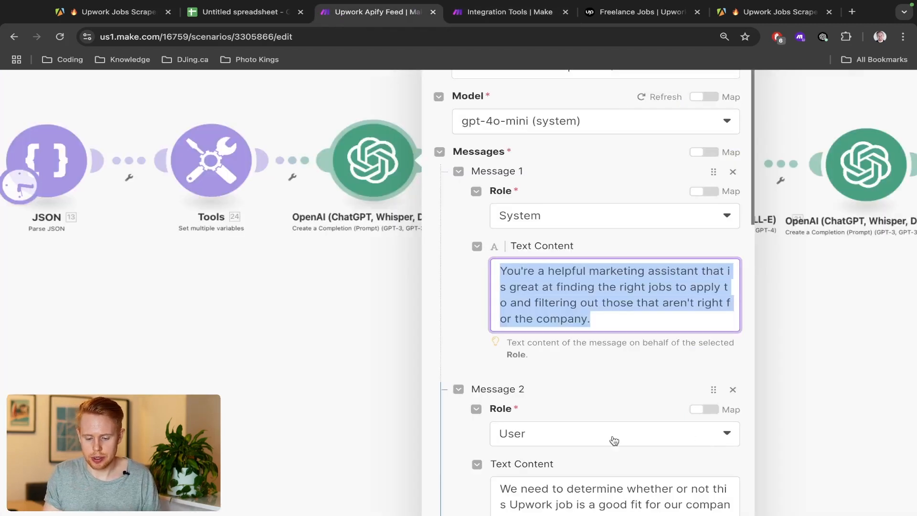
# Copy the User message's job-fit prompt from the Upwork Apify Feed scenario into Message 2's text content in the Integration Tools scenario.
pyautogui.scroll(-2, 602, 415)
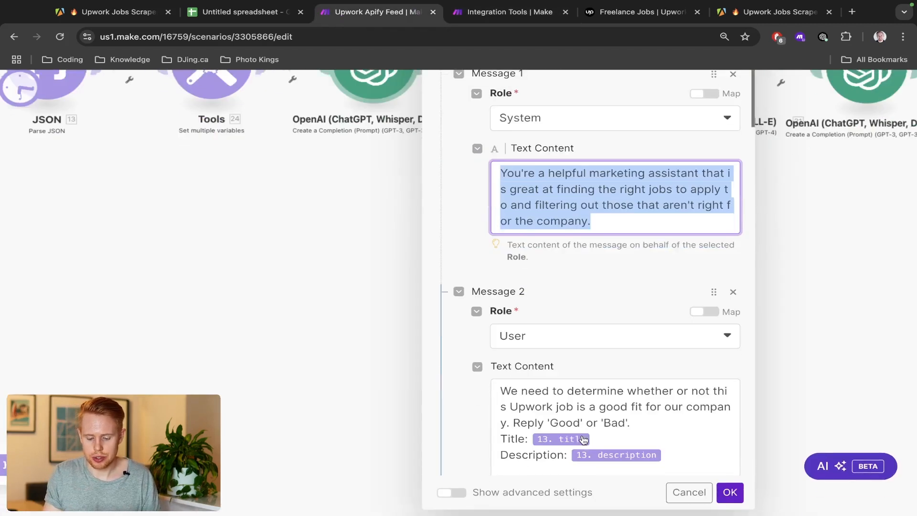
pyautogui.click(592, 406)
pyautogui.press('super+a')
pyautogui.hotkey('ctrl', 'Tab')
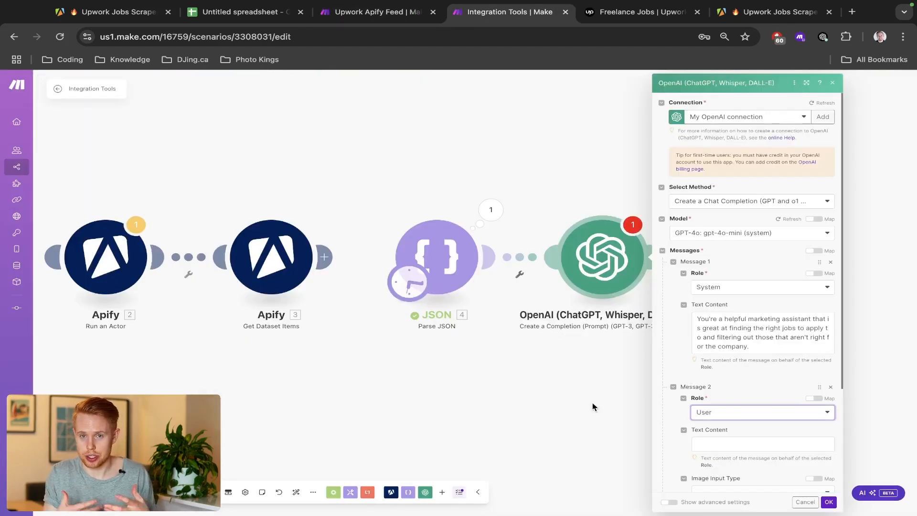
pyautogui.scroll(-2, 721, 445)
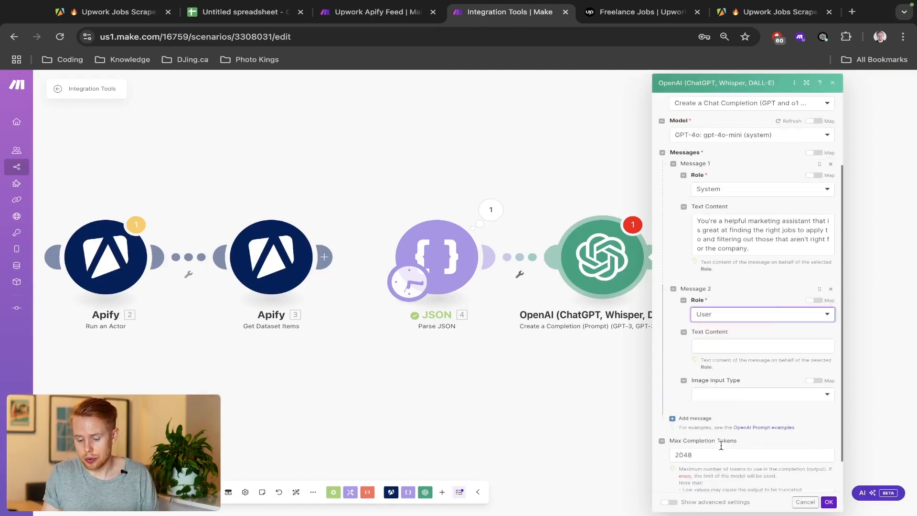
pyautogui.scroll(-1, 721, 445)
pyautogui.click(748, 320)
pyautogui.write("We need to determine whether or not this Upwork job is a good fit for our company. Reply 'Good' or 'Bad'. Title: 13.title Description: 13.description  Here's my expertise and interests: 24.interests")
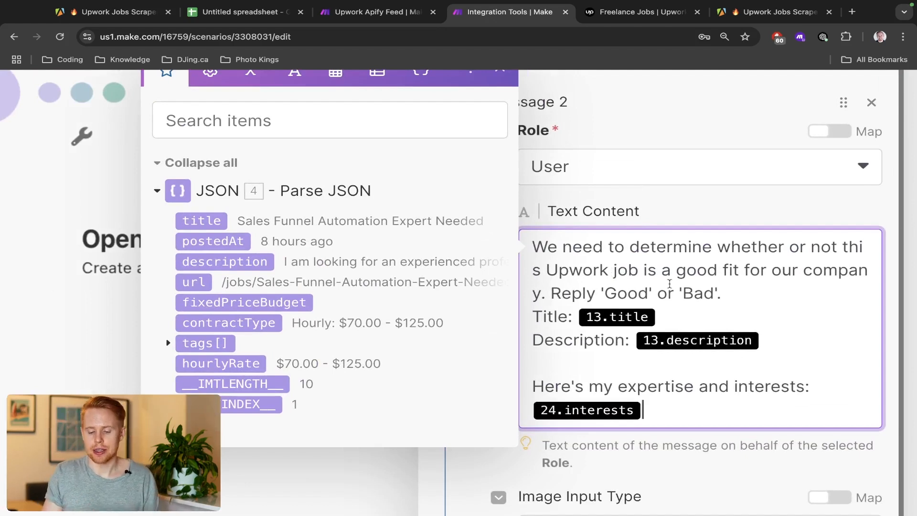
# Replace the 13.title and 13.description placeholders in the User message with Parse JSON's title and description.
pyautogui.click(690, 321)
pyautogui.press('BackSpace')
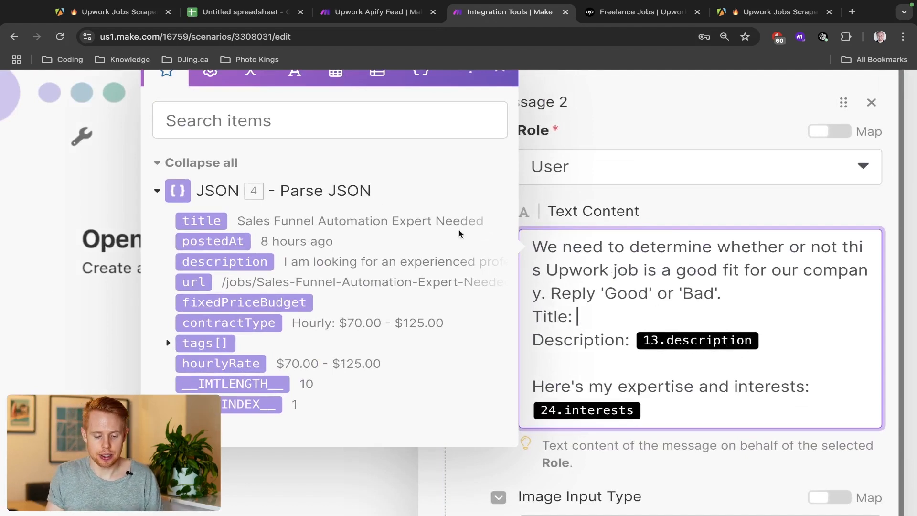
pyautogui.click(195, 218)
pyautogui.press('Down')
pyautogui.press('BackSpace')
pyautogui.press('BackSpace')
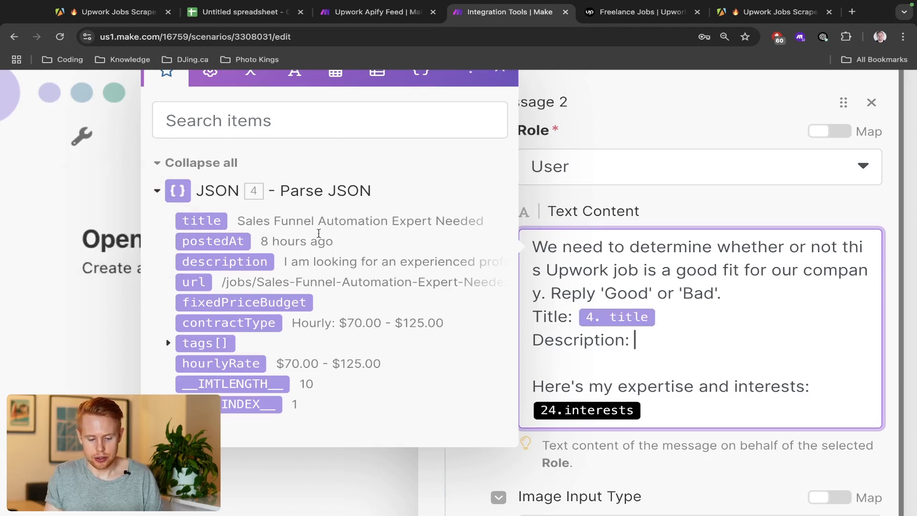
pyautogui.click(248, 261)
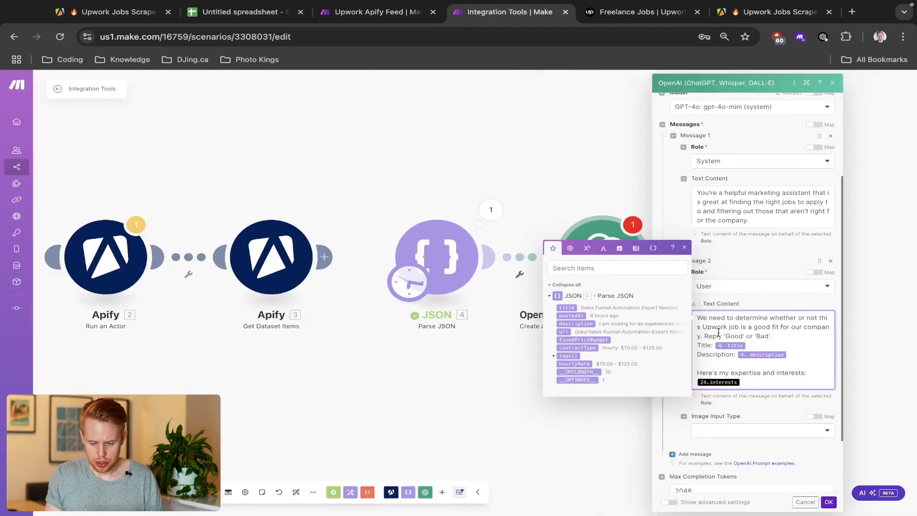
pyautogui.click(741, 297)
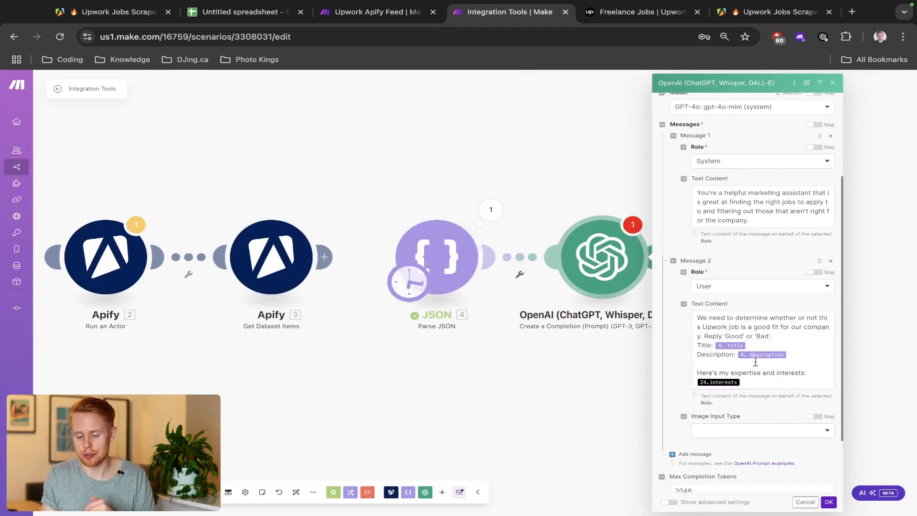
# Delete the leftover 24.interests placeholder from the end of the User message in the OpenAI module.
pyautogui.scroll(-1, 762, 371)
pyautogui.scroll(-1, 762, 371)
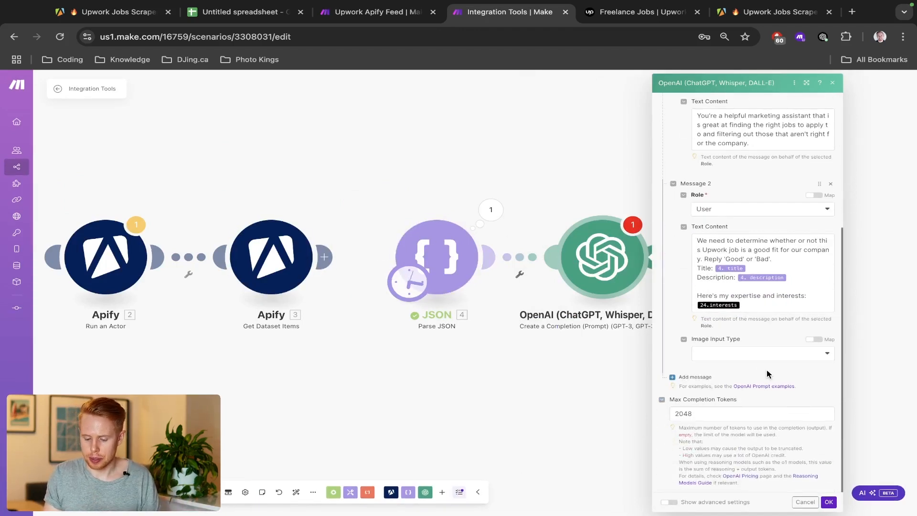
pyautogui.scroll(1, 764, 372)
pyautogui.click(741, 338)
pyautogui.press('BackSpace')
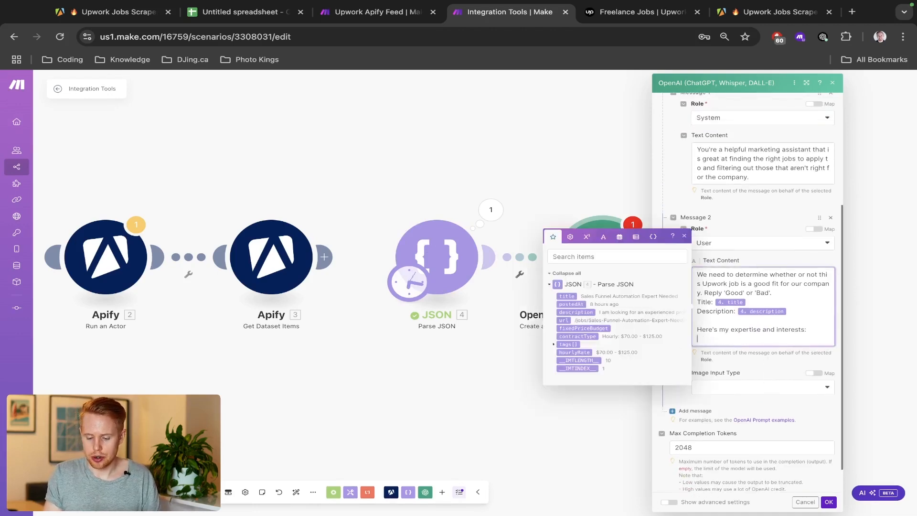
# Check the Assistant messages in the Upwork Apify Feed scenario and add a third message with the Assistant role to the Integration Tools OpenAI module.
pyautogui.hotkey('ctrl', 'shift', 'Tab')
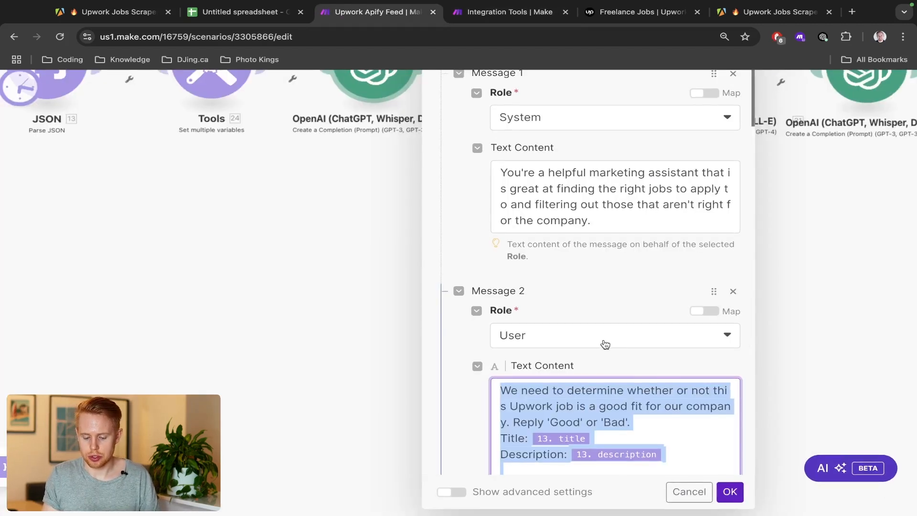
pyautogui.scroll(-7, 577, 131)
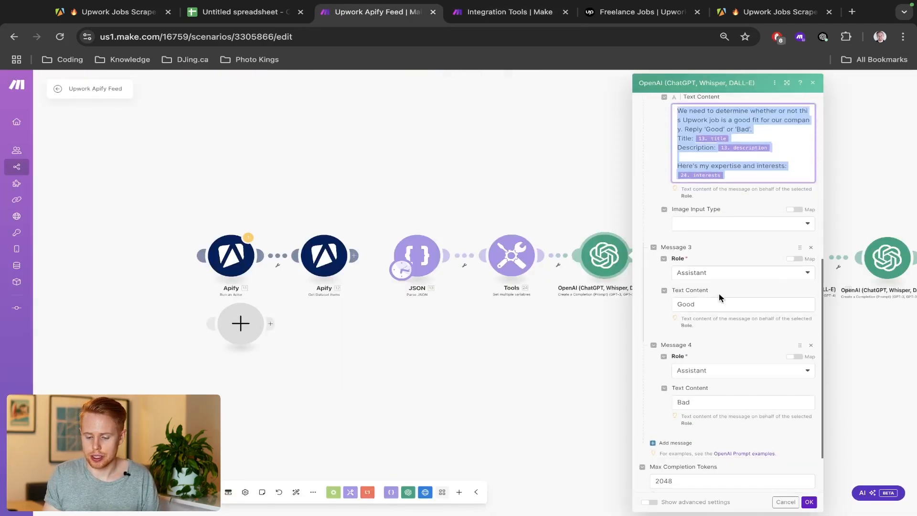
pyautogui.scroll(-1, 718, 297)
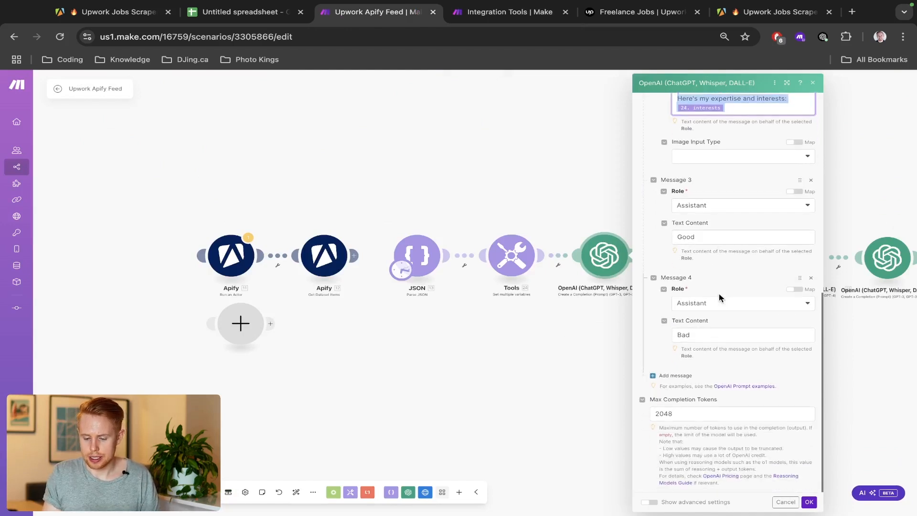
pyautogui.hotkey('ctrl', 'Tab')
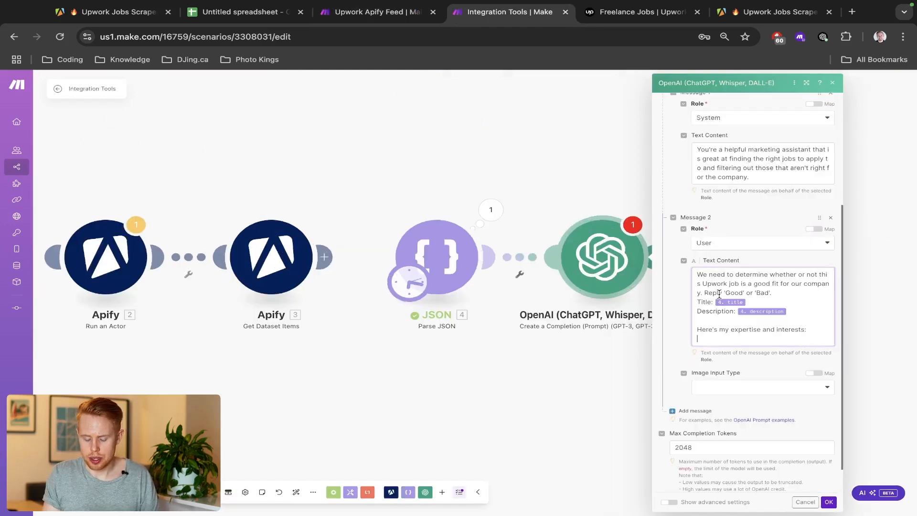
pyautogui.click(699, 411)
pyautogui.scroll(4, 730, 323)
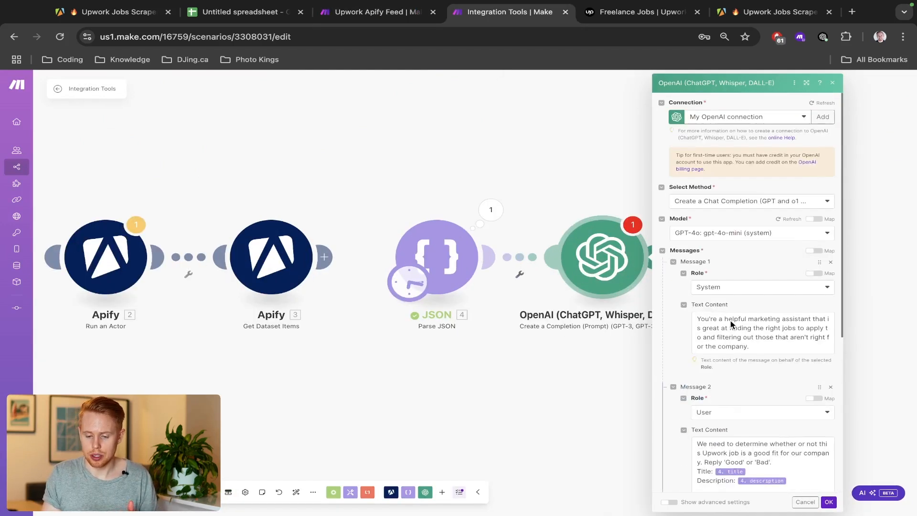
pyautogui.scroll(-7, 730, 320)
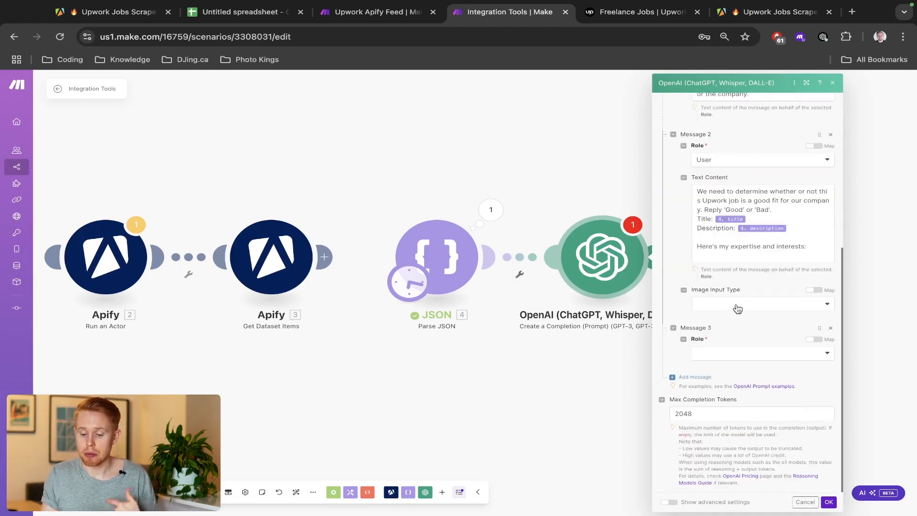
pyautogui.click(725, 354)
pyautogui.click(718, 393)
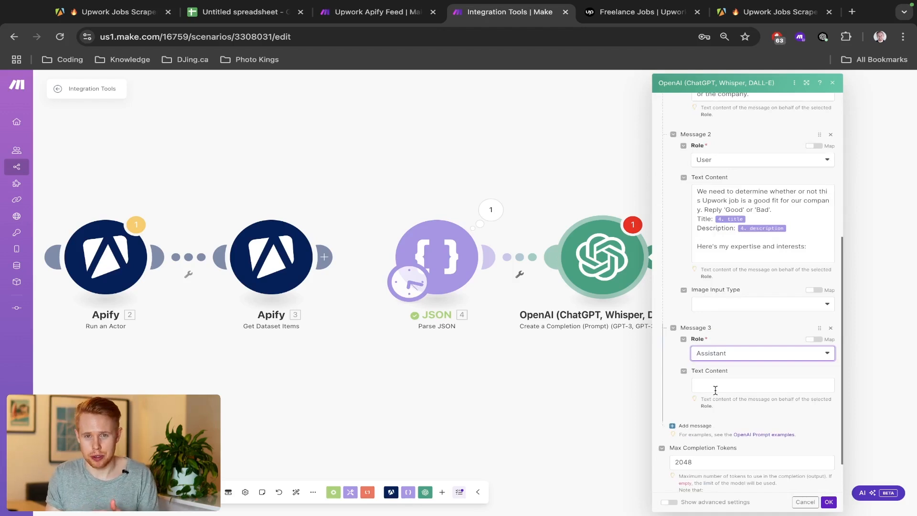
# Review the 'Good' or 'Bad' reply instruction in the User message and set Message 3's text content to Good.
pyautogui.scroll(4, 762, 310)
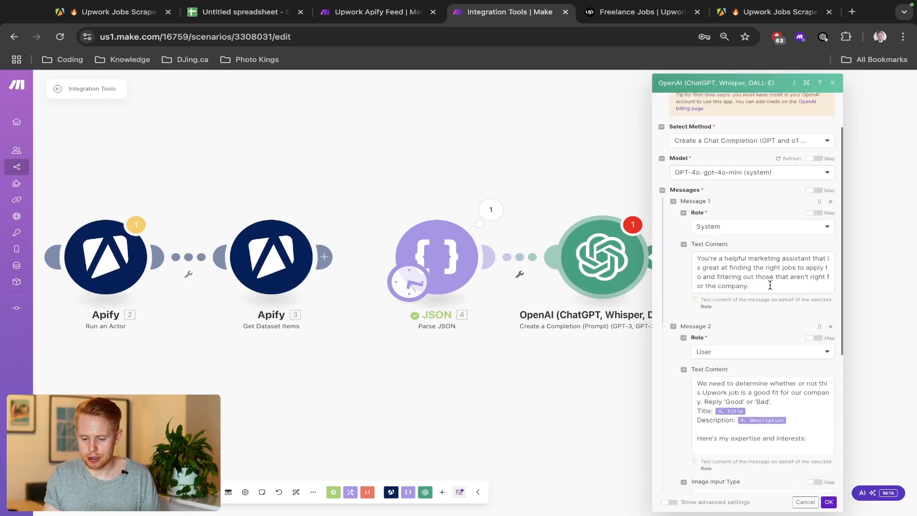
pyautogui.click(724, 403)
pyautogui.hotkey('shift', 'End')
pyautogui.scroll(-4, 724, 391)
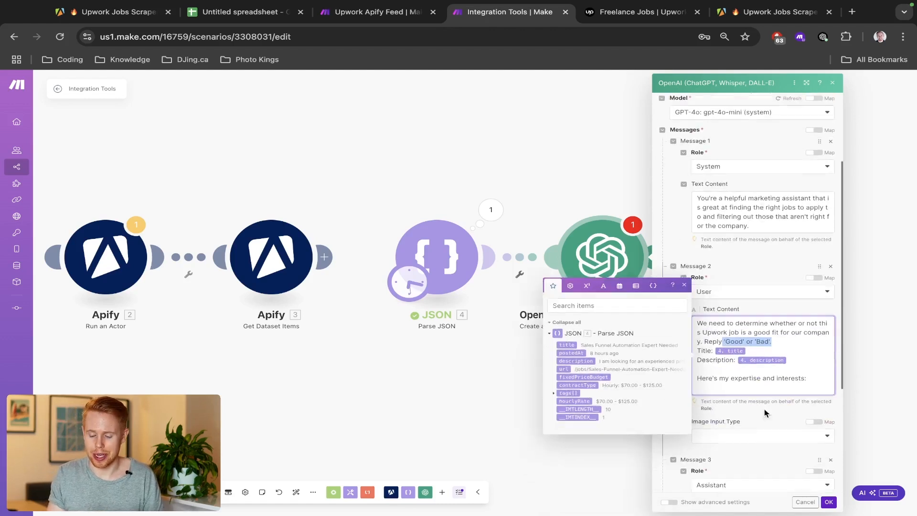
pyautogui.click(729, 418)
pyautogui.click(729, 407)
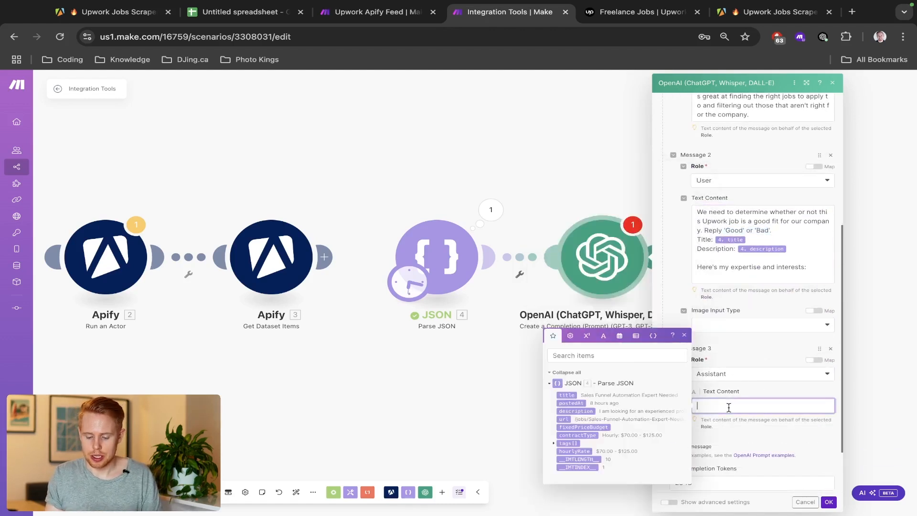
pyautogui.write('Go')
pyautogui.click(734, 433)
pyautogui.scroll(-1, 736, 434)
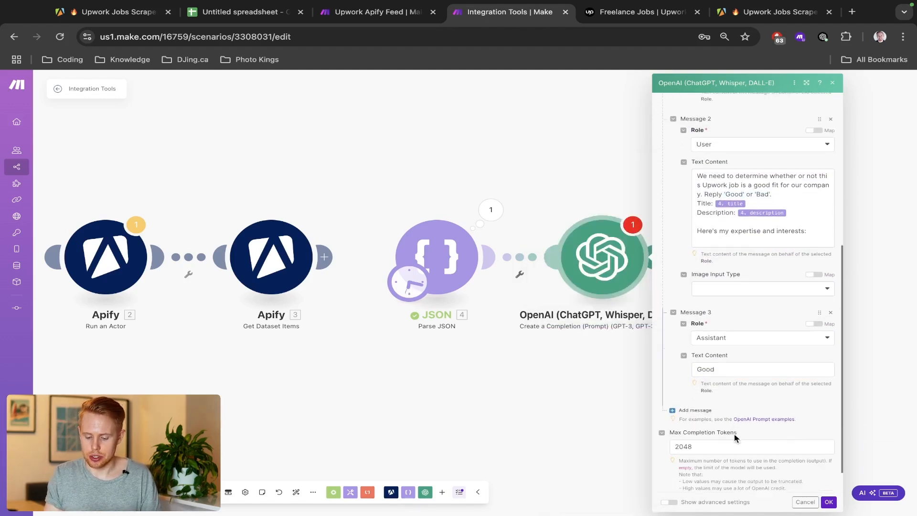
# Add a fourth message to the OpenAI module with the Assistant role and the text content Bad.
pyautogui.click(693, 405)
pyautogui.click(722, 435)
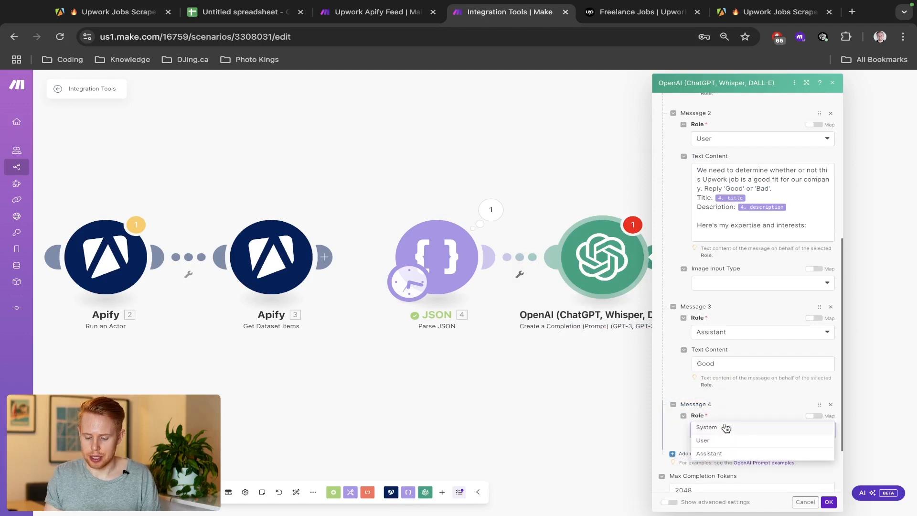
pyautogui.click(719, 452)
pyautogui.click(716, 460)
pyautogui.write('Bad')
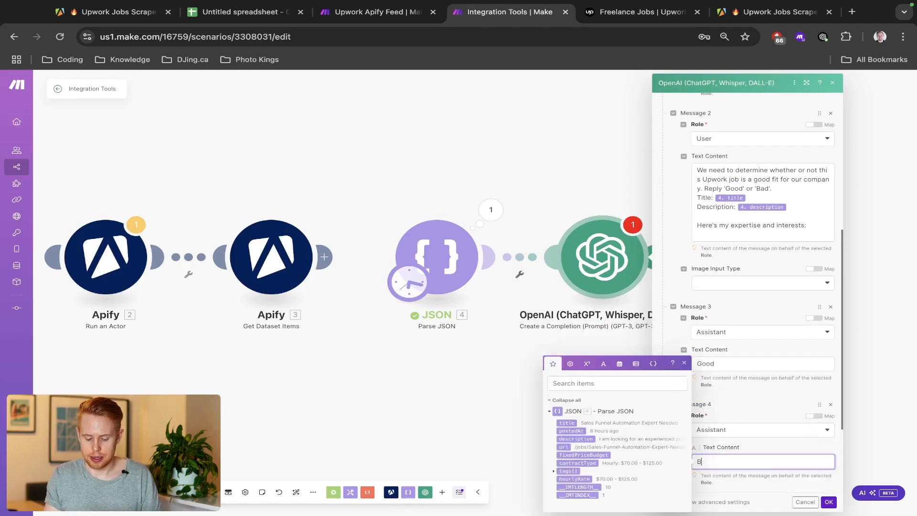
pyautogui.click(753, 404)
pyautogui.scroll(-3, 753, 404)
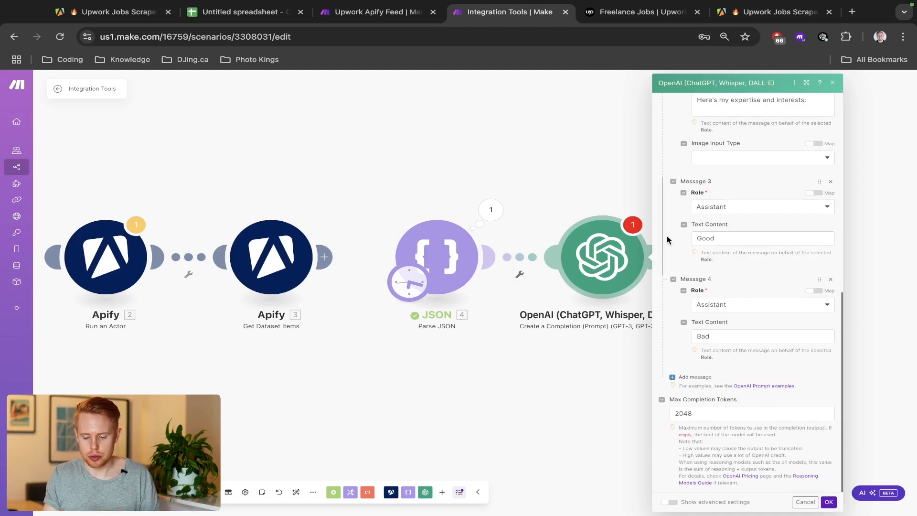
# Compare the User message with the Upwork Apify Feed version and save the OpenAI module's settings.
pyautogui.scroll(1, 746, 306)
pyautogui.click(777, 342)
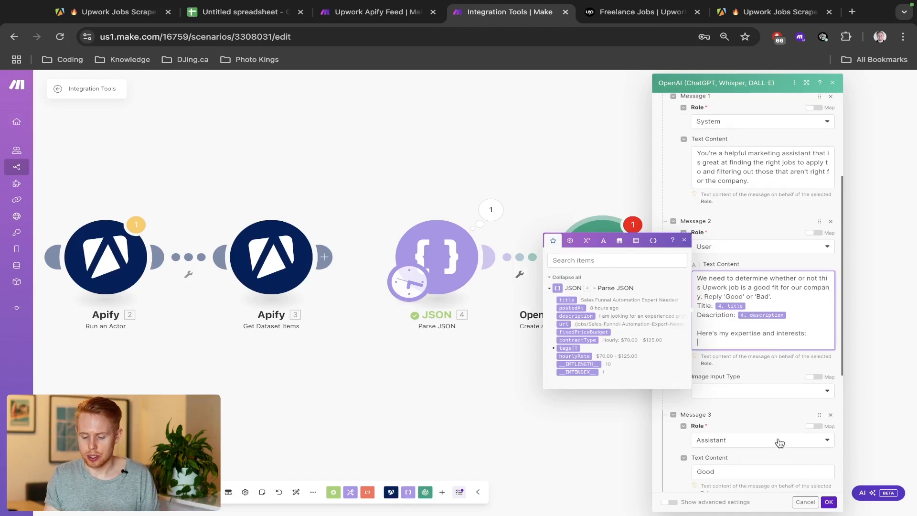
pyautogui.hotkey('ctrl', 'shift', 'Tab')
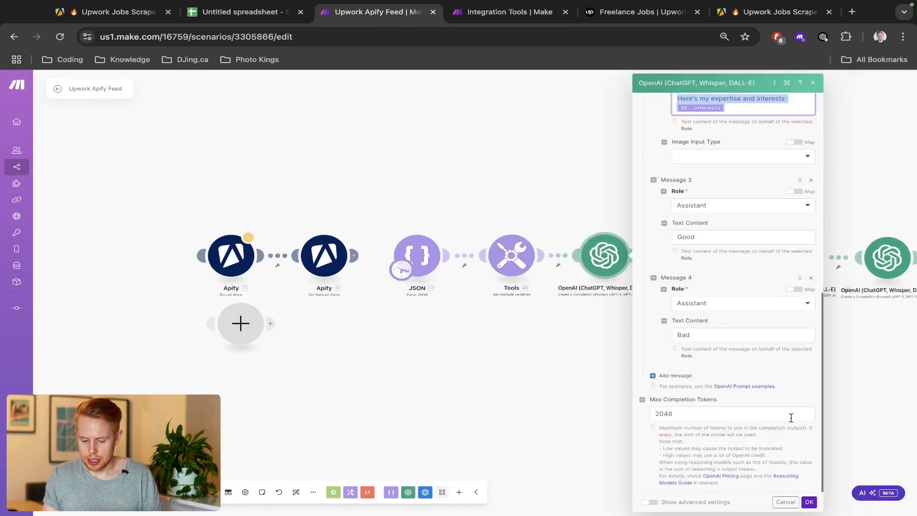
pyautogui.scroll(10, 791, 417)
pyautogui.hotkey('ctrl', 'Tab')
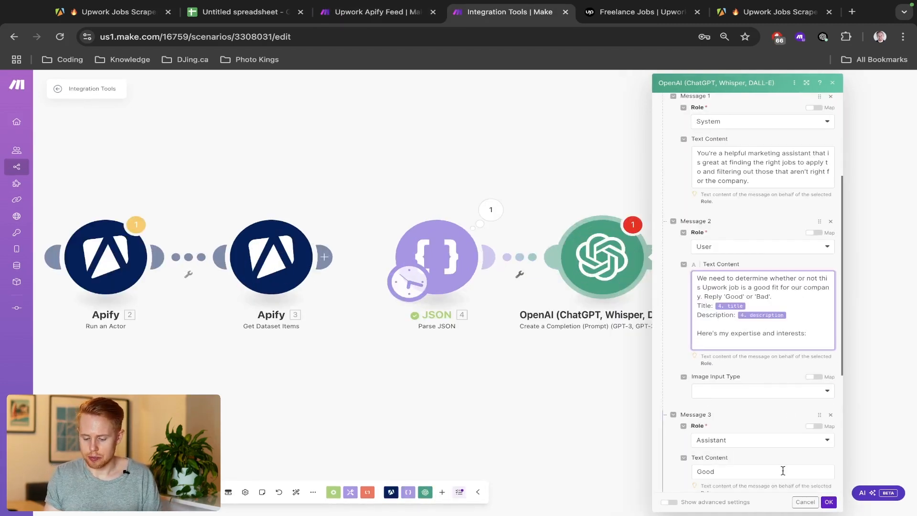
pyautogui.click(828, 501)
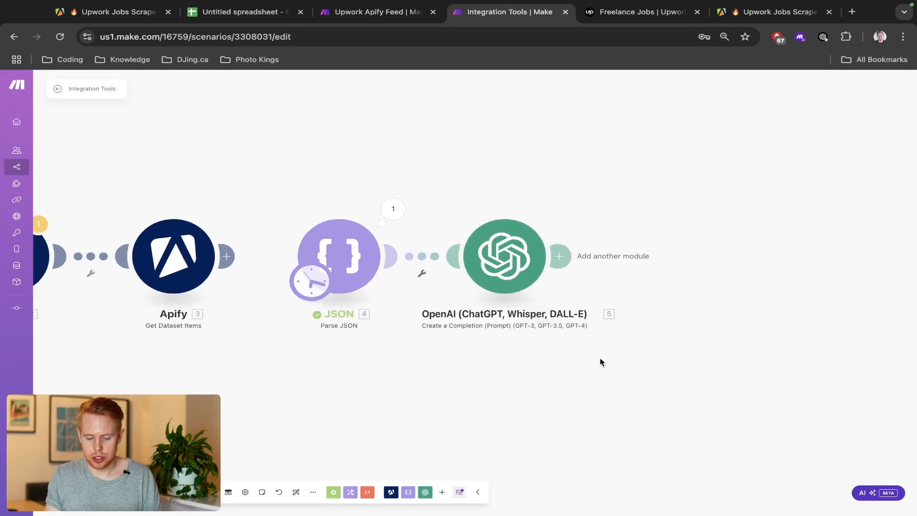
# Insert a Tools Set multiple variables module between the Parse JSON and OpenAI modules.
pyautogui.click(421, 274)
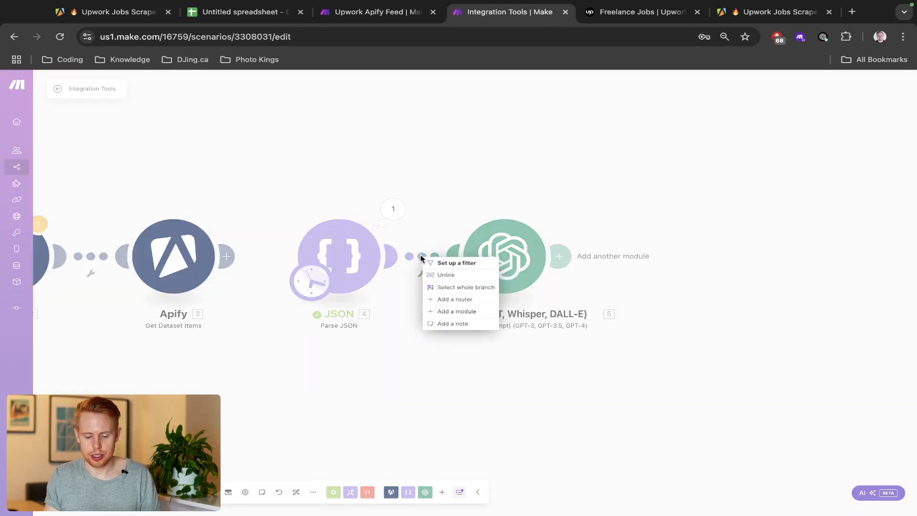
pyautogui.click(476, 315)
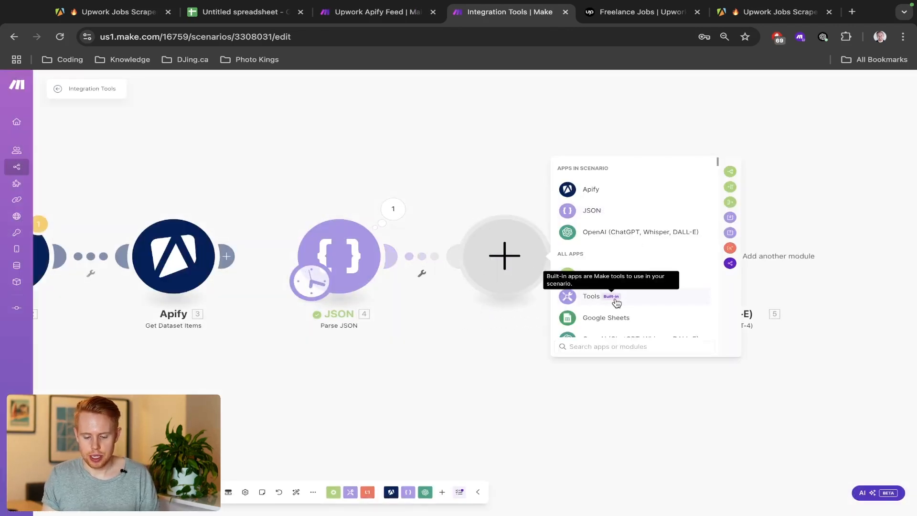
pyautogui.click(637, 298)
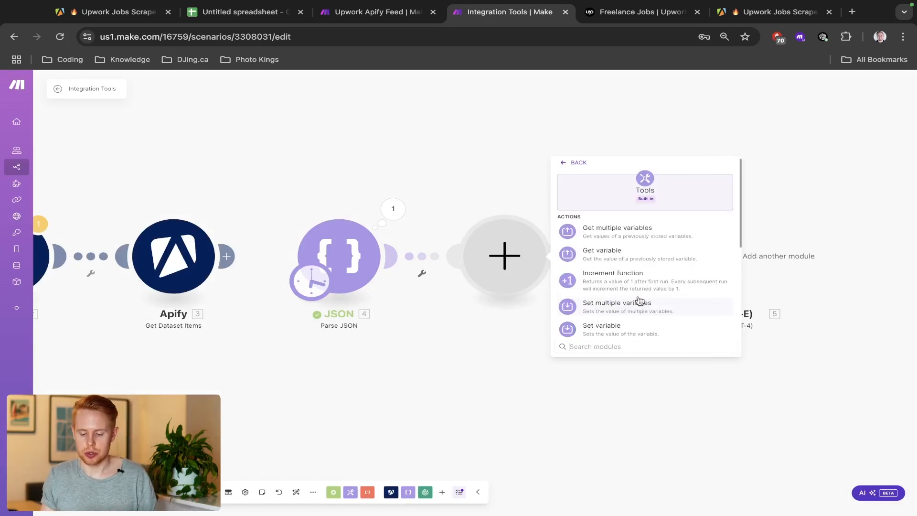
pyautogui.click(638, 307)
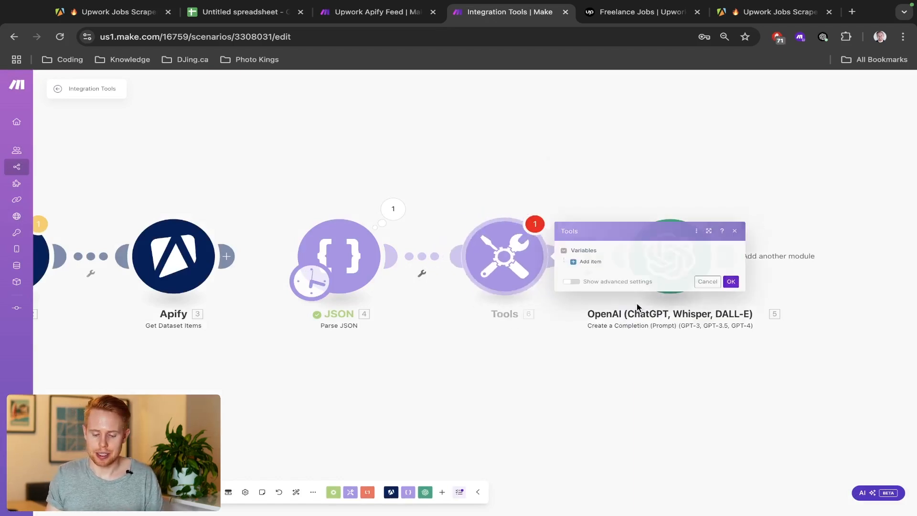
# Add a variable item to the Tools module and name it interest.
pyautogui.click(596, 260)
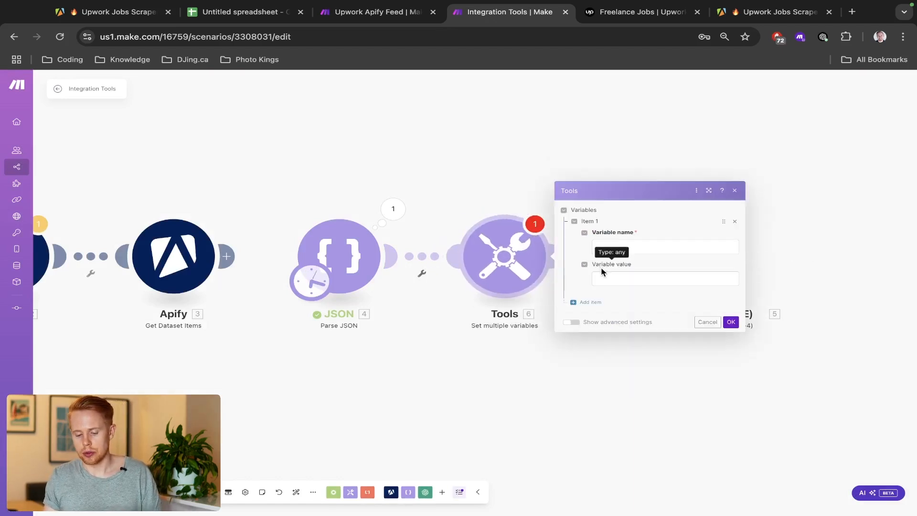
pyautogui.click(601, 247)
pyautogui.write('in')
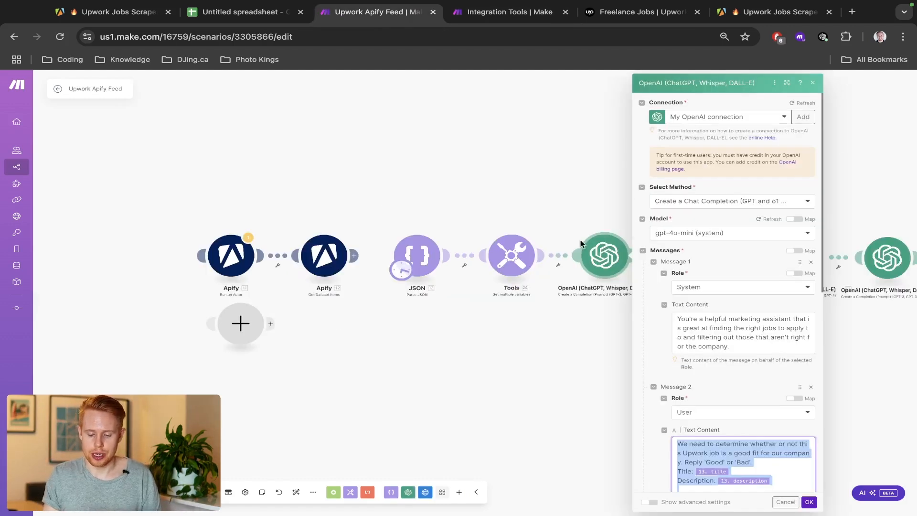
# Copy the interests text from the Upwork Apify Feed scenario's Tools module into the interest variable's value and save the new Tools module.
pyautogui.click(511, 254)
pyautogui.click(619, 187)
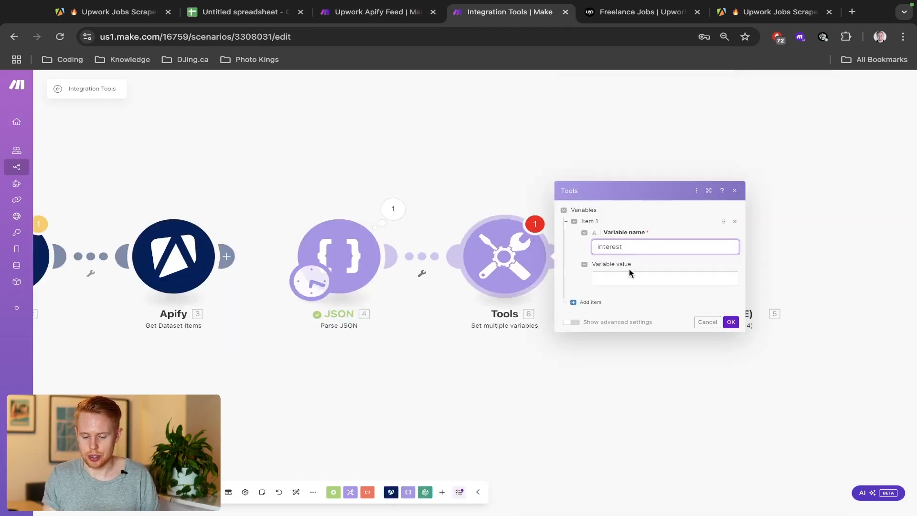
pyautogui.click(629, 273)
pyautogui.write("I'm interested in helping automate business tasks using software such as Make.com and Go High Level. I want to make sure this is the main focus, and not just a small piece of the job.")
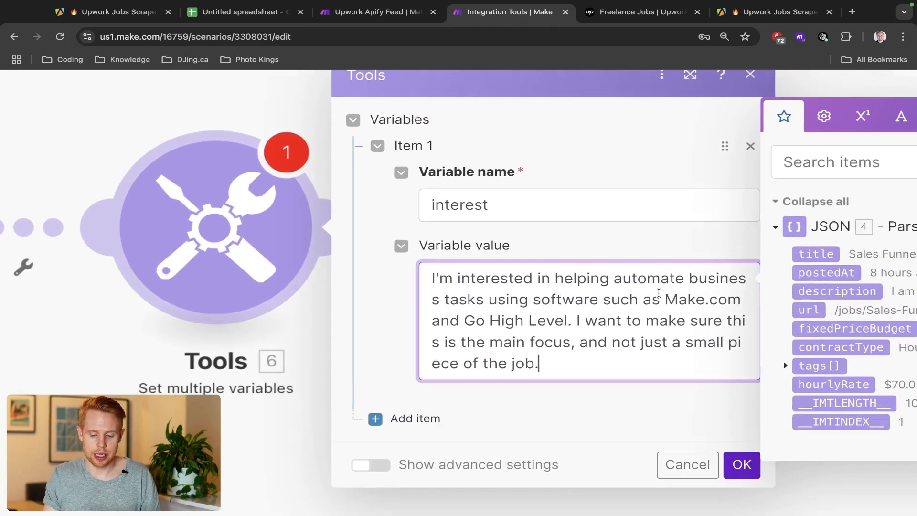
pyautogui.click(582, 406)
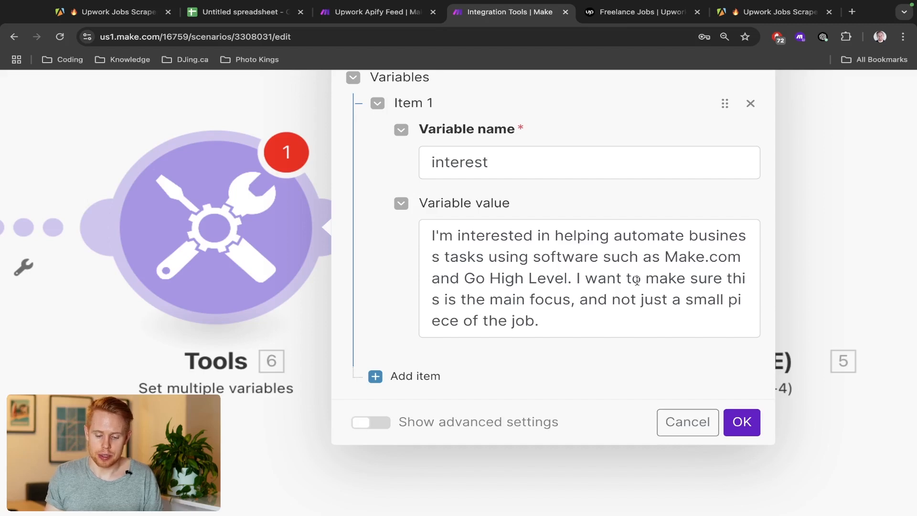
pyautogui.click(742, 422)
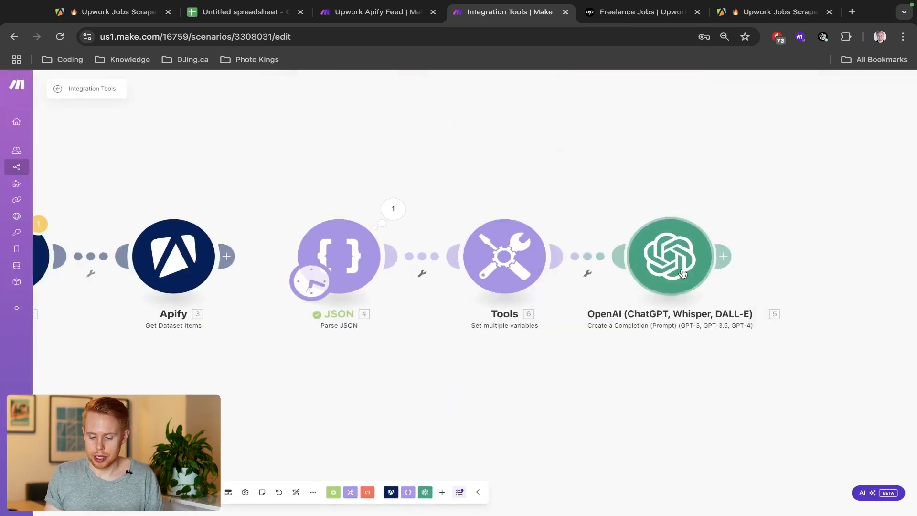
# Insert the Tools interest variable under the expertise and interests line of the OpenAI User message and save the module.
pyautogui.click(682, 273)
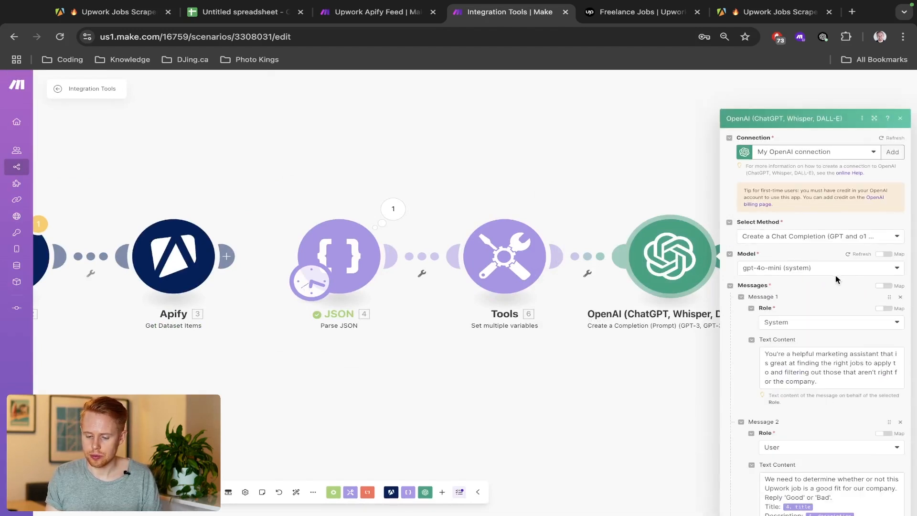
pyautogui.scroll(-5, 818, 287)
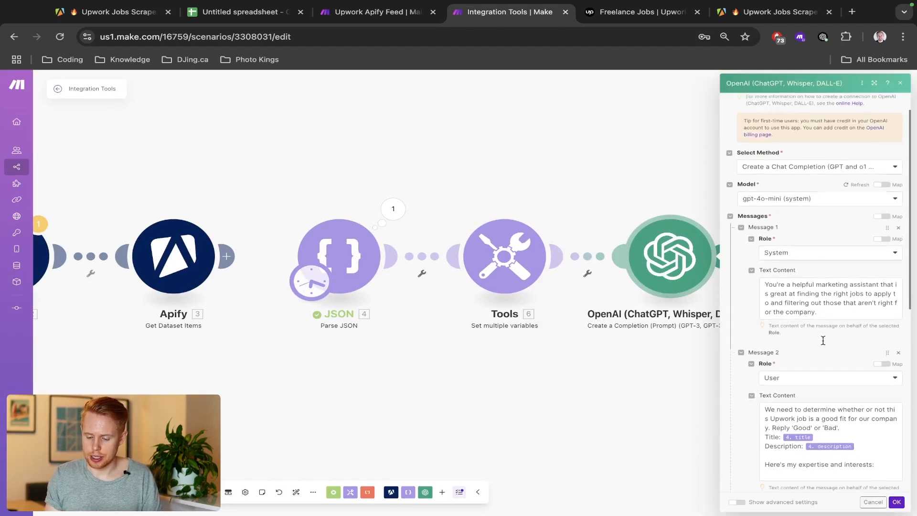
pyautogui.click(816, 396)
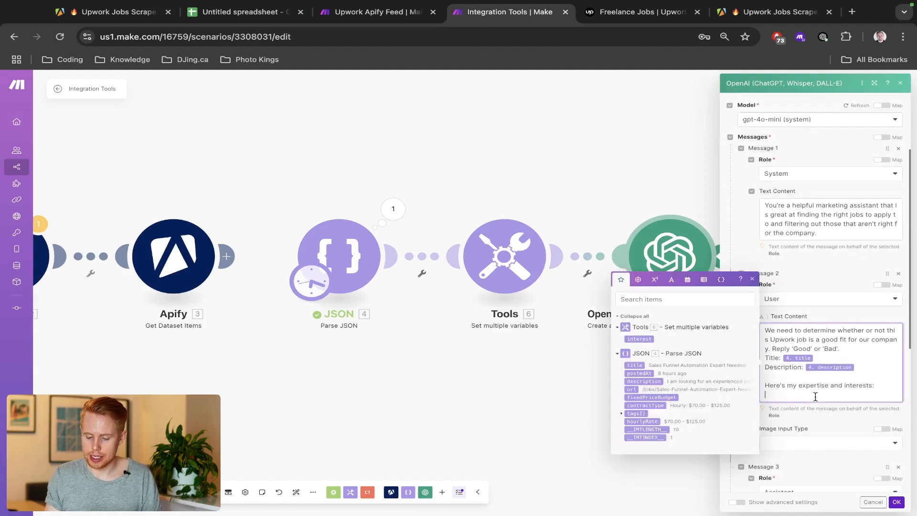
pyautogui.click(639, 338)
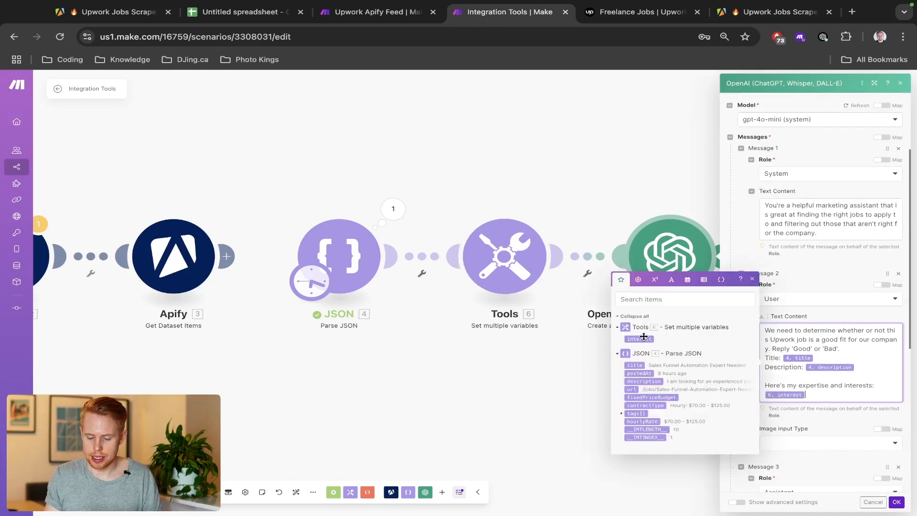
pyautogui.click(896, 502)
# Review the module sequence in the Upwork Apify Feed scenario and return to the end of the Integration Tools scenario.
pyautogui.hotkey('ctrl', 'shift', 'Tab')
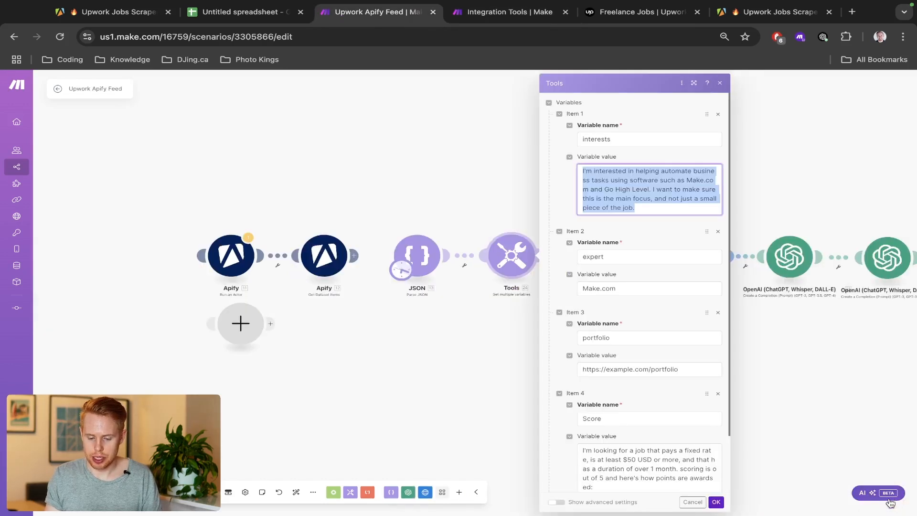
pyautogui.click(772, 376)
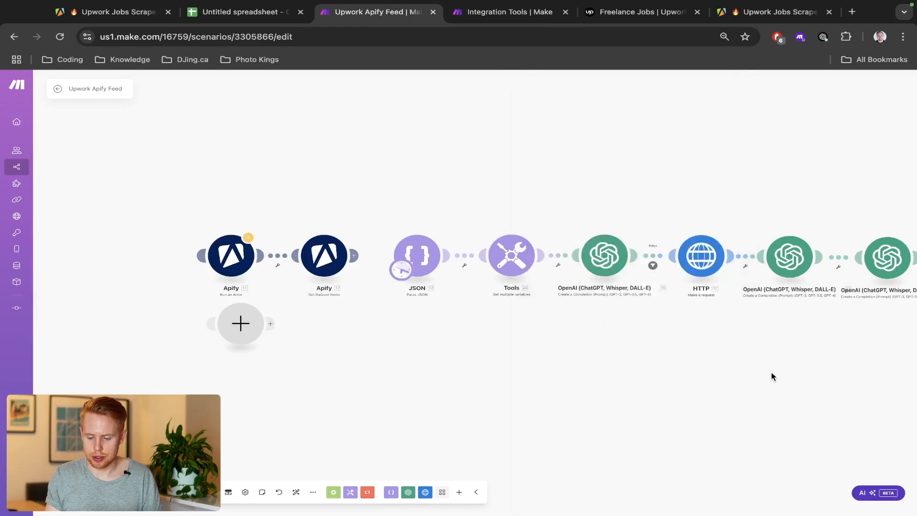
pyautogui.moveTo(772, 377); pyautogui.dragTo(678, 376)
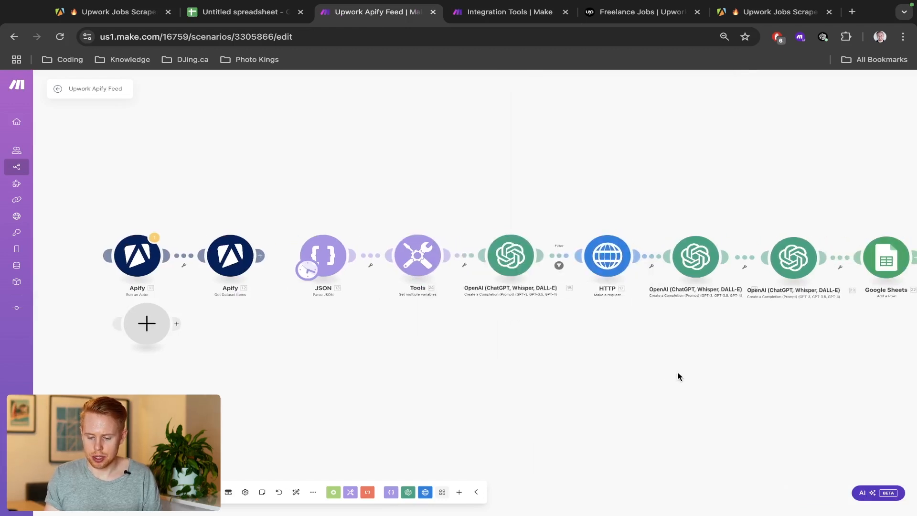
pyautogui.hotkey('ctrl', 'Tab')
pyautogui.moveTo(554, 335); pyautogui.dragTo(467, 332)
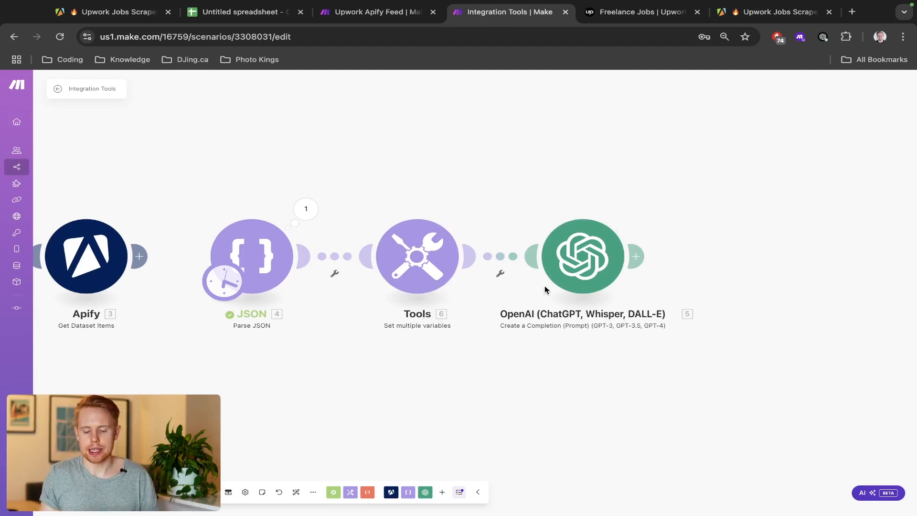
pyautogui.moveTo(518, 207); pyautogui.dragTo(712, 366)
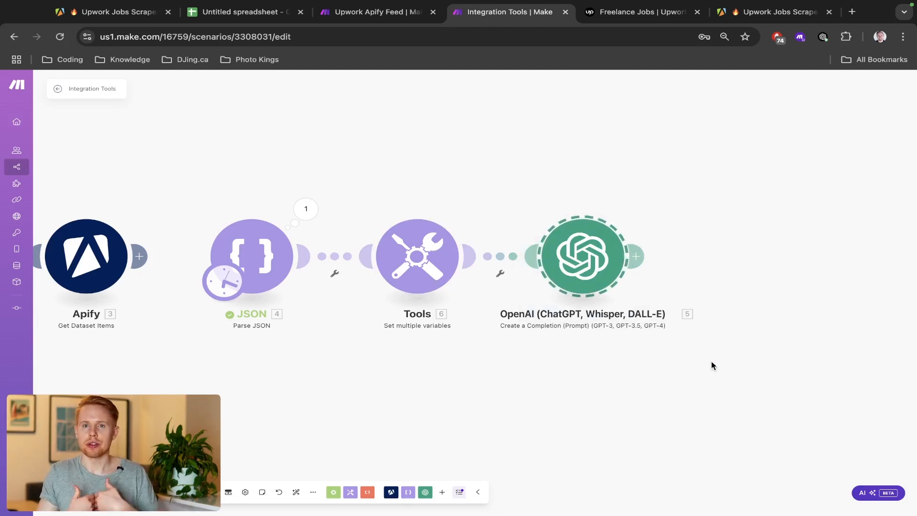
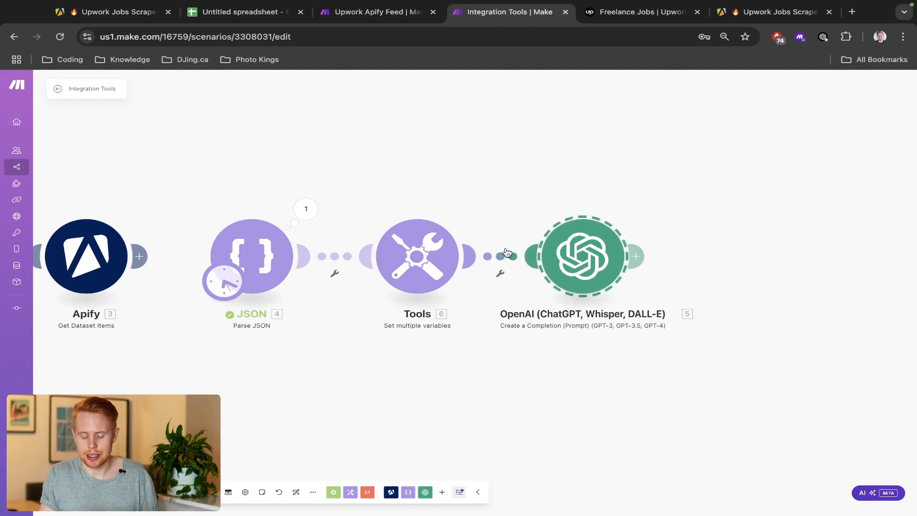
# Inspect the Parse JSON module's output for the first job bundle, including its full description.
pyautogui.click(319, 218)
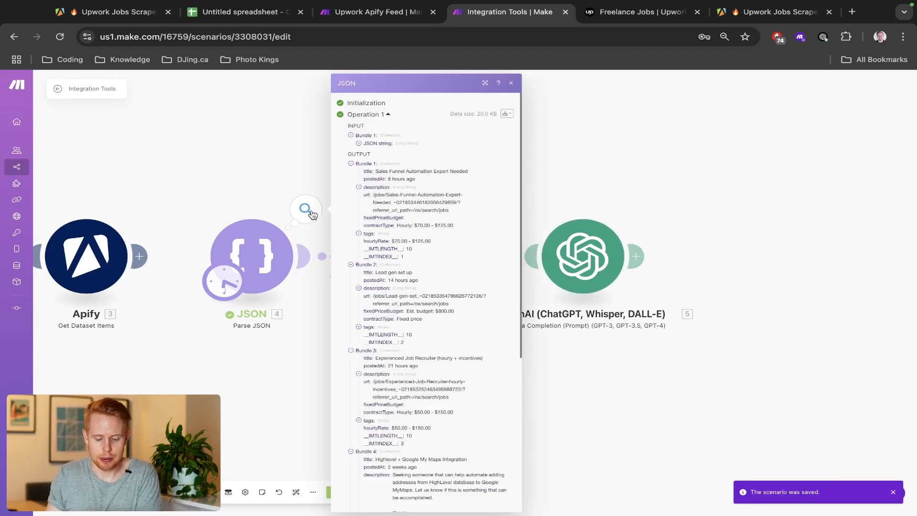
pyautogui.scroll(5, 425, 225)
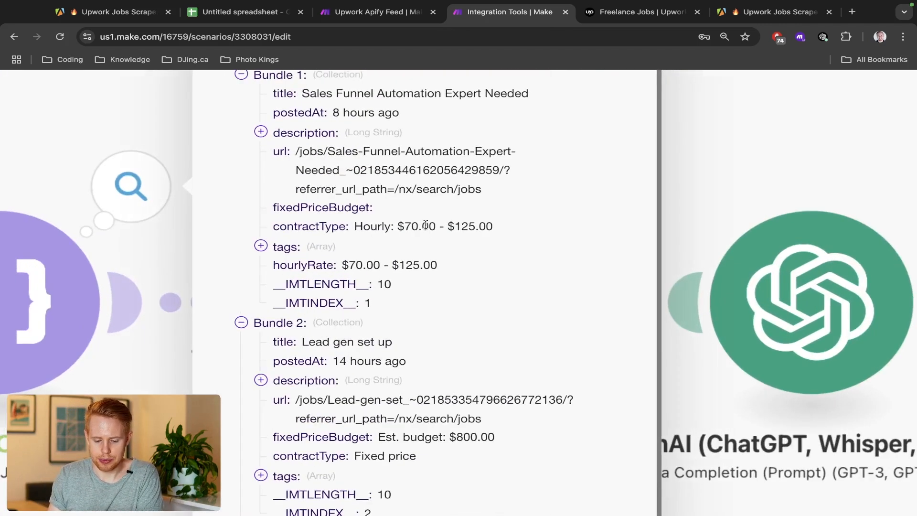
pyautogui.scroll(2, 425, 225)
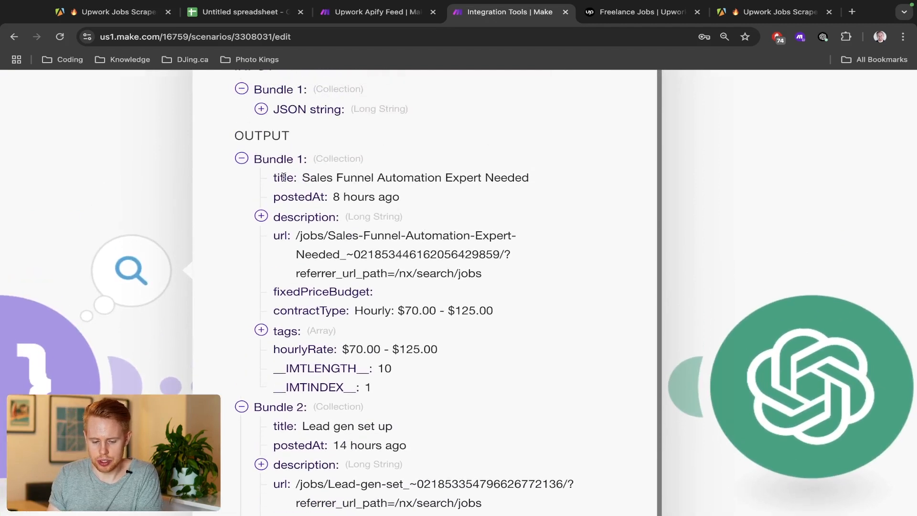
pyautogui.click(296, 216)
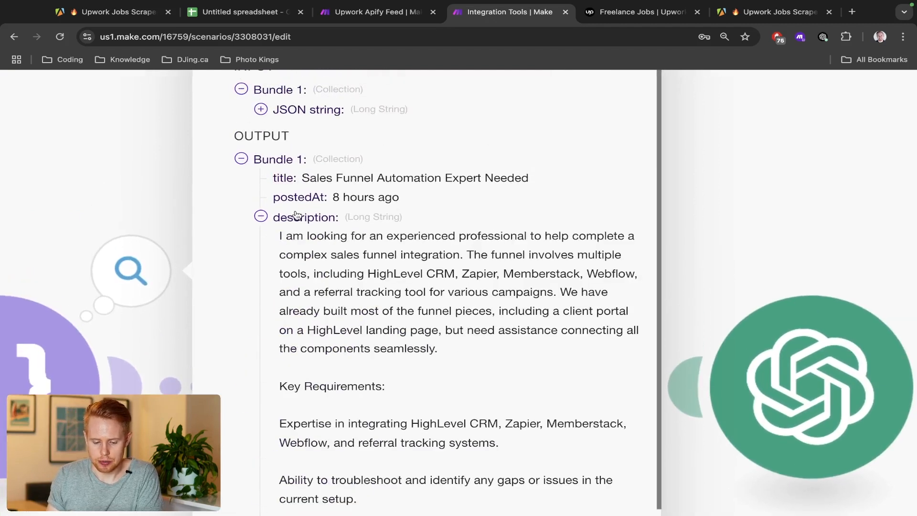
pyautogui.click(297, 216)
pyautogui.scroll(-2, 298, 218)
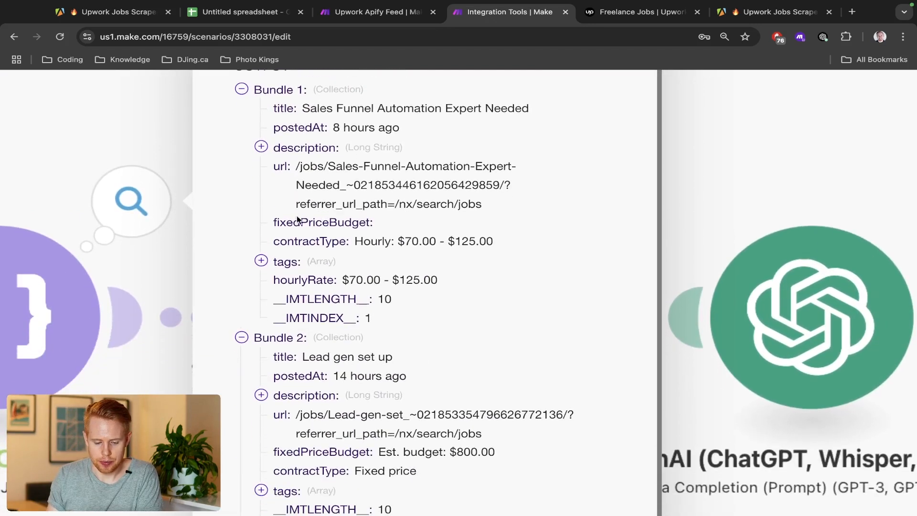
# Copy the first bundle's url path and open that job on upwork.com in a new browser tab.
pyautogui.doubleClick(280, 165)
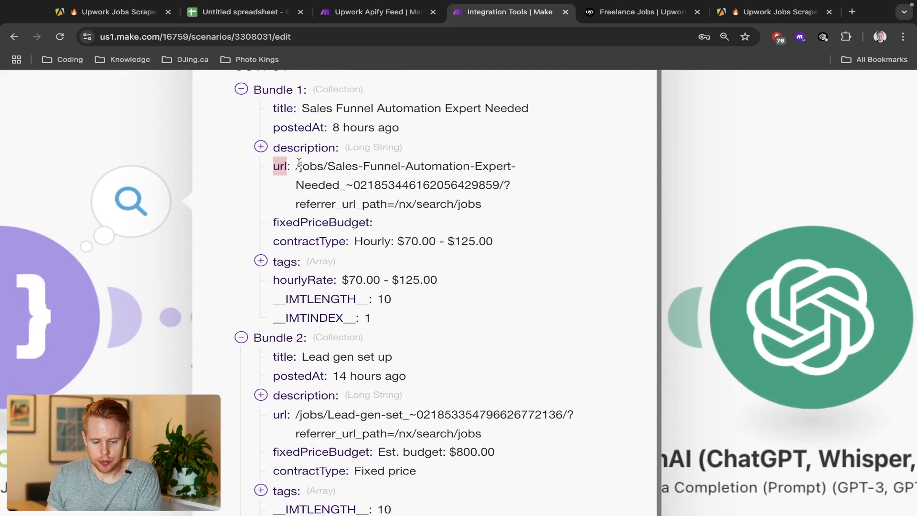
pyautogui.moveTo(296, 164); pyautogui.dragTo(524, 204)
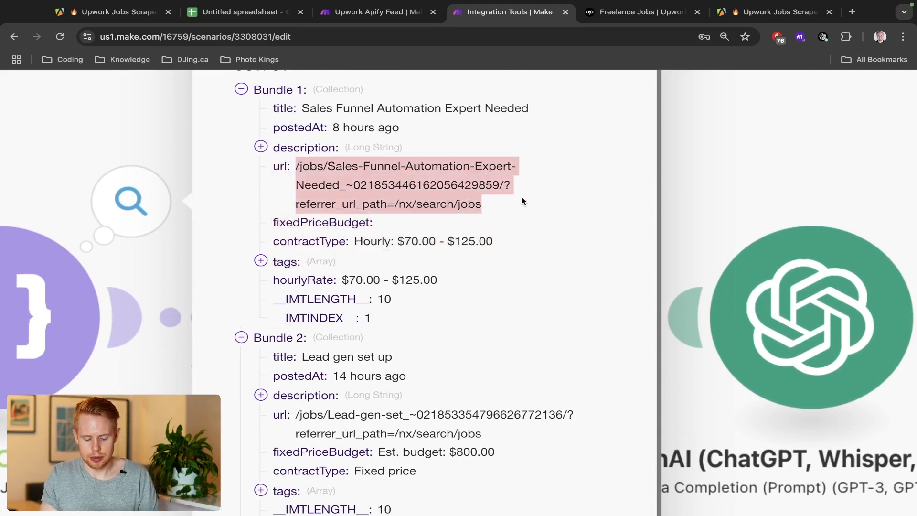
pyautogui.hotkey('ctrl', 't')
pyautogui.write('upow')
pyautogui.press('BackSpace')
pyautogui.press('BackSpace')
pyautogui.write('work')
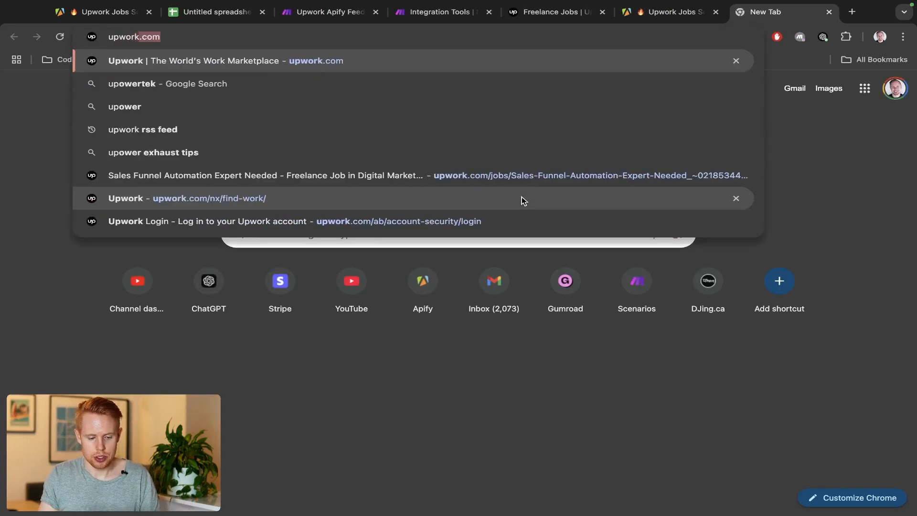
pyautogui.hotkey('ctrl', 'a')
pyautogui.hotkey('ctrl', 'v')
pyautogui.press('Return')
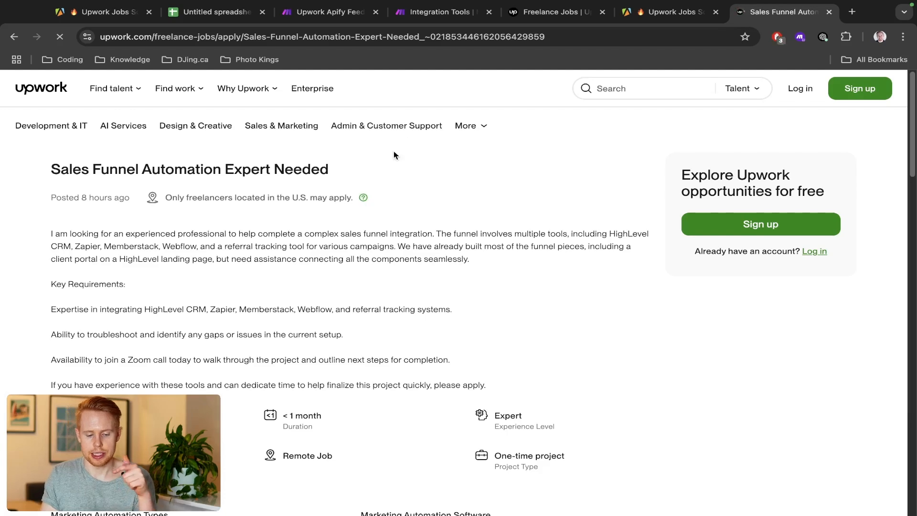
# Examine the Upwork job page's description, hours, duration, rate, experience level, skills and client sections.
pyautogui.scroll(-5, 393, 151)
pyautogui.scroll(-2, 394, 151)
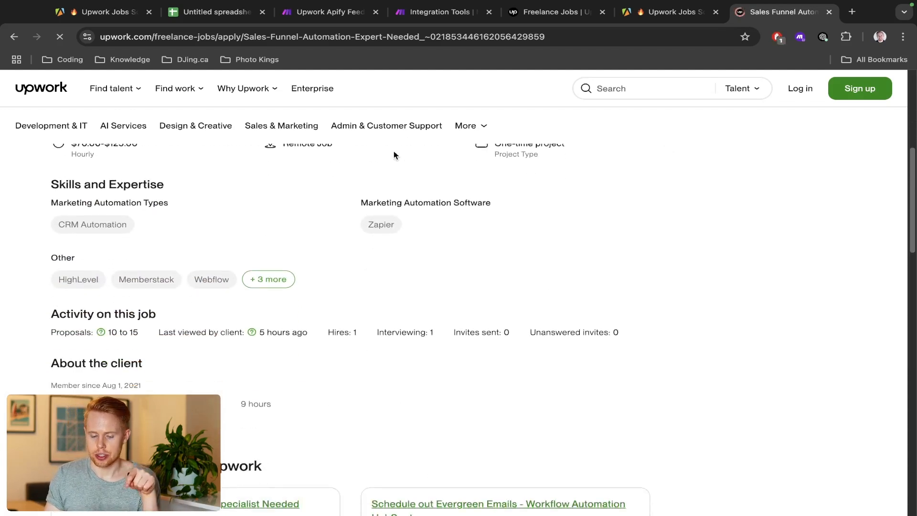
pyautogui.scroll(5, 394, 151)
pyautogui.scroll(2, 447, 231)
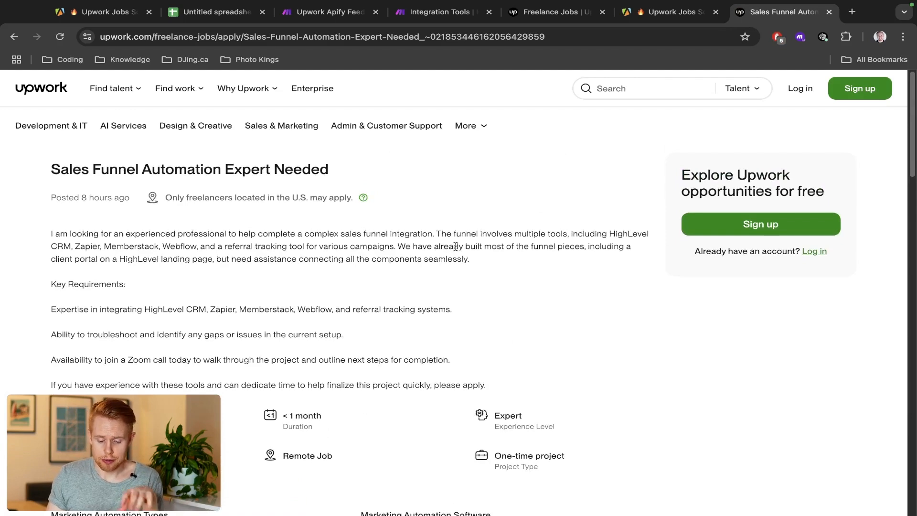
pyautogui.scroll(-5, 455, 246)
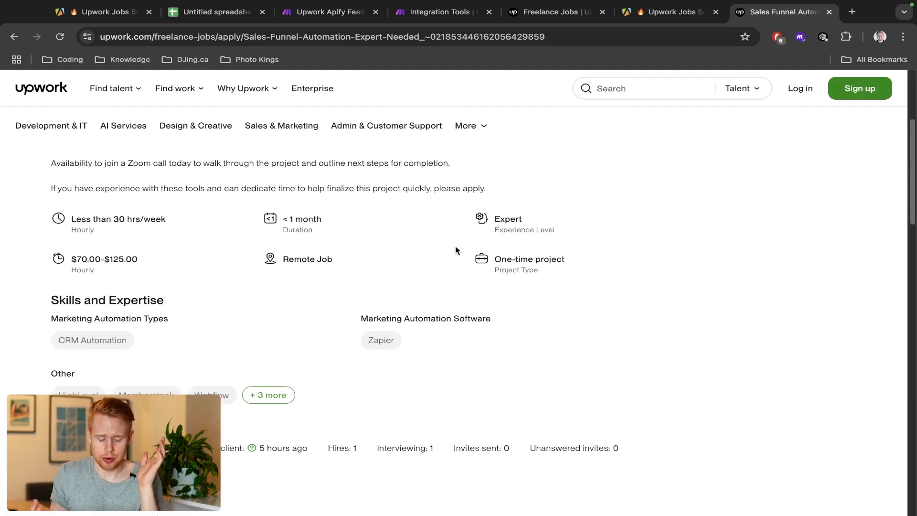
pyautogui.moveTo(561, 282); pyautogui.dragTo(58, 208)
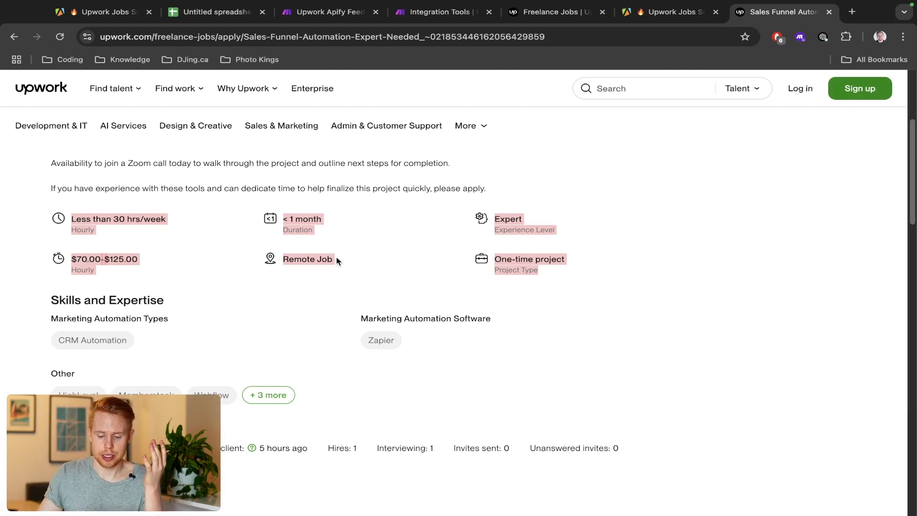
pyautogui.scroll(-7, 523, 257)
pyautogui.scroll(9, 524, 258)
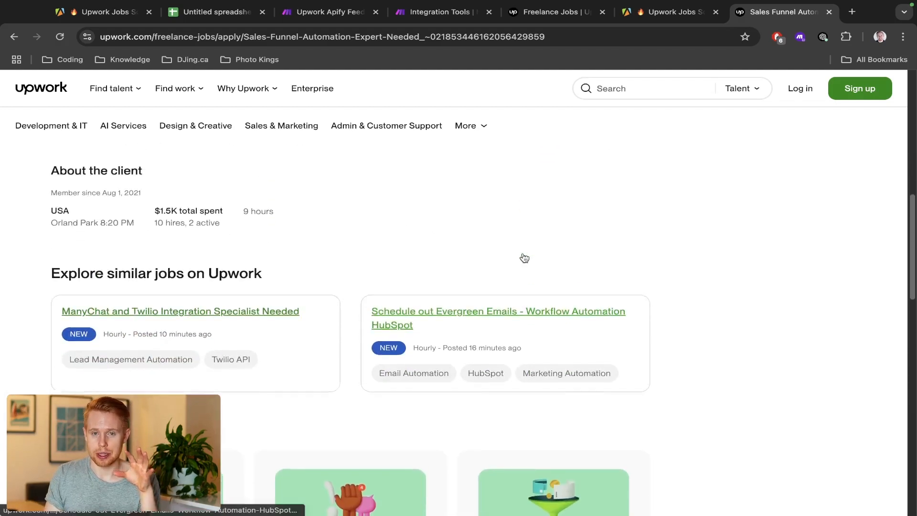
pyautogui.scroll(2, 523, 257)
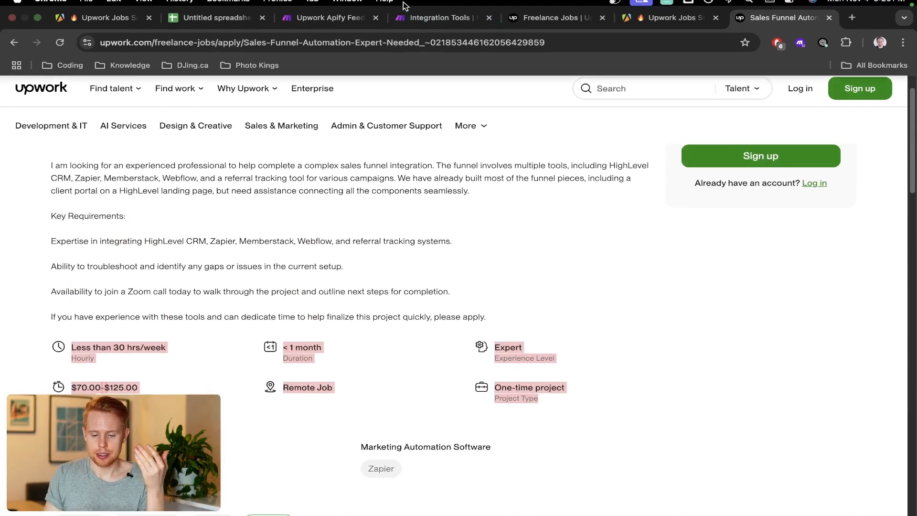
# Place the Upwork job's browser tab right after Integration Tools, return to that scenario and close the JSON output.
pyautogui.moveTo(747, 34)
pyautogui.moveTo(736, 27); pyautogui.dragTo(543, 27)
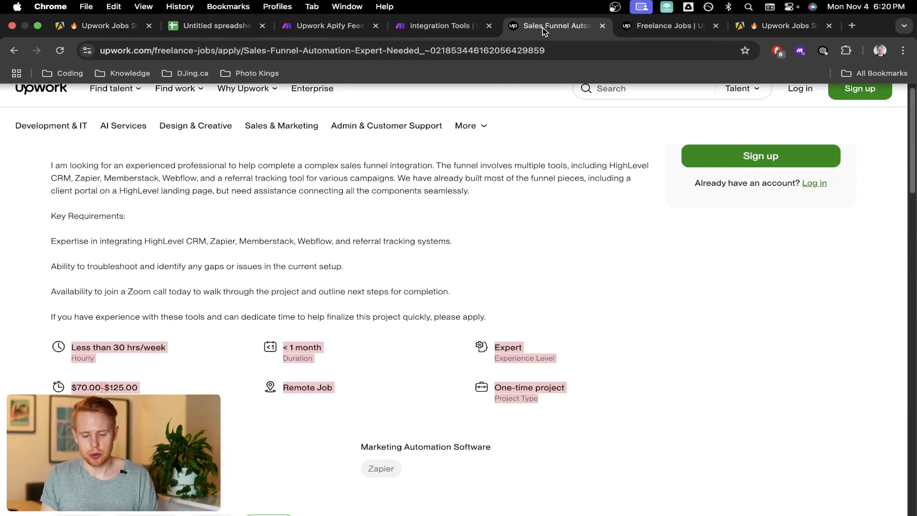
pyautogui.hotkey('ctrl', 'shift', 'Tab')
pyautogui.scroll(-5, 528, 234)
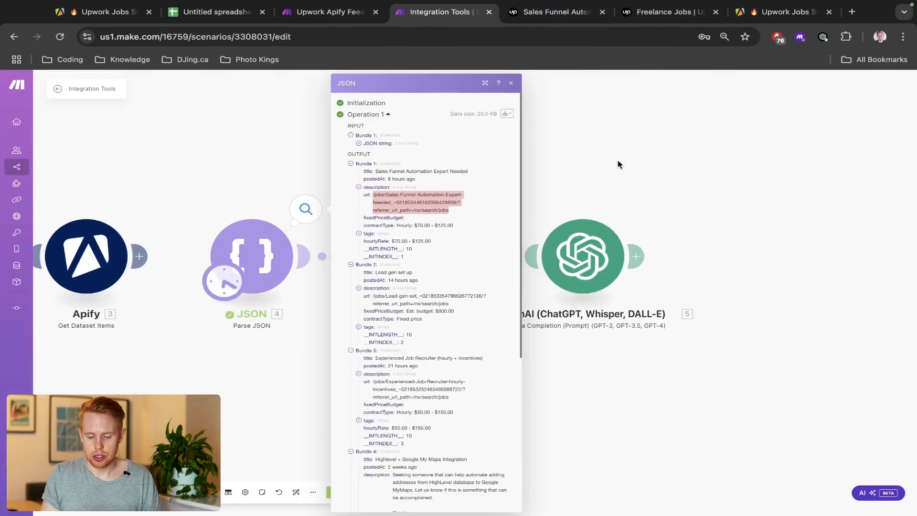
pyautogui.click(618, 162)
pyautogui.rightClick(494, 248)
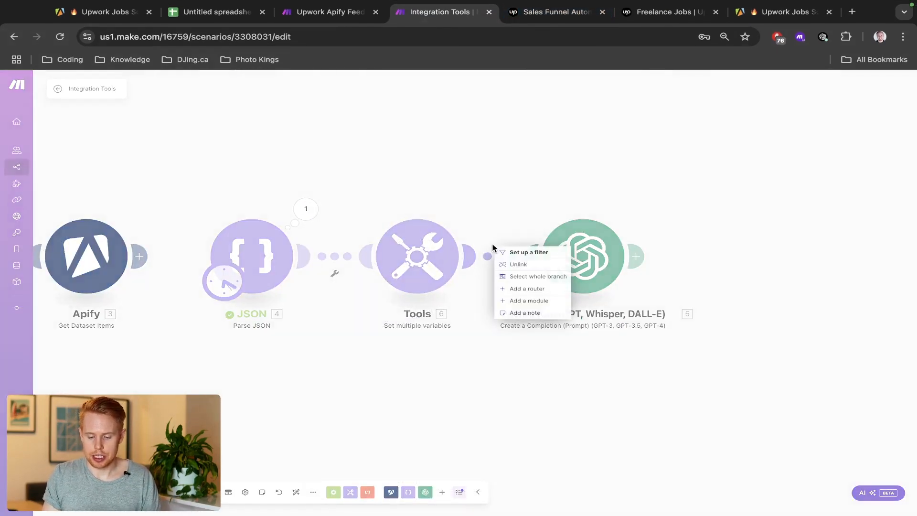
pyautogui.click(540, 306)
pyautogui.click(594, 185)
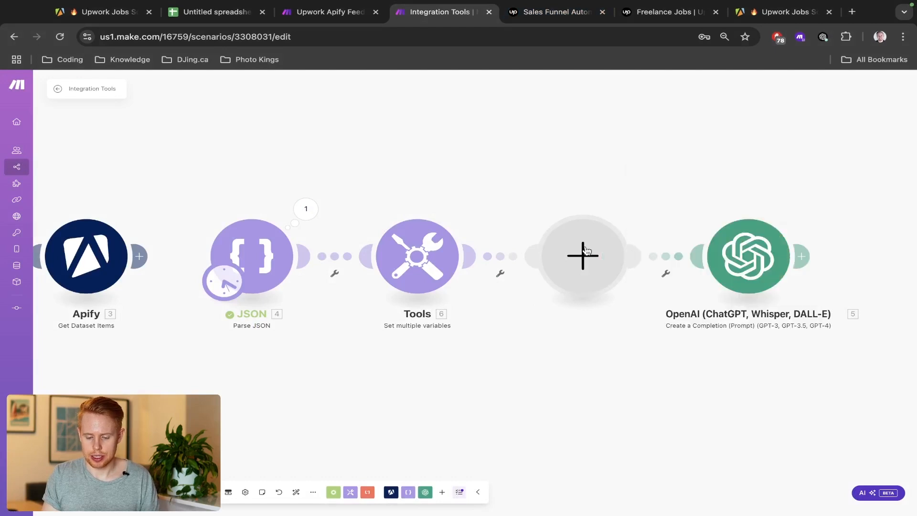
pyautogui.rightClick(584, 249)
pyautogui.click(600, 267)
# Duplicate the OpenAI module and place the copy between the Tools module and the original OpenAI module.
pyautogui.rightClick(729, 248)
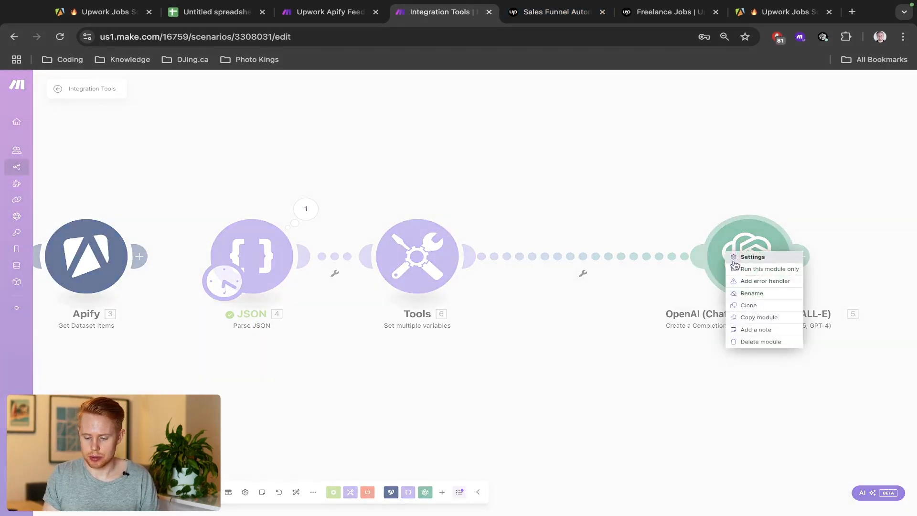
pyautogui.click(756, 316)
pyautogui.moveTo(792, 291)
pyautogui.mouseDown()
pyautogui.moveTo(518, 242)
pyautogui.moveTo(580, 246)
pyautogui.mouseUp()
pyautogui.click(580, 247)
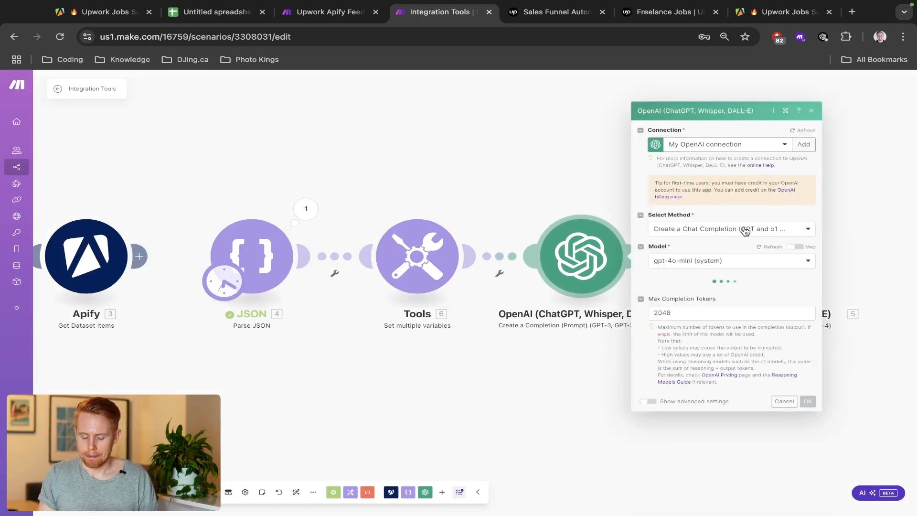
pyautogui.click(784, 400)
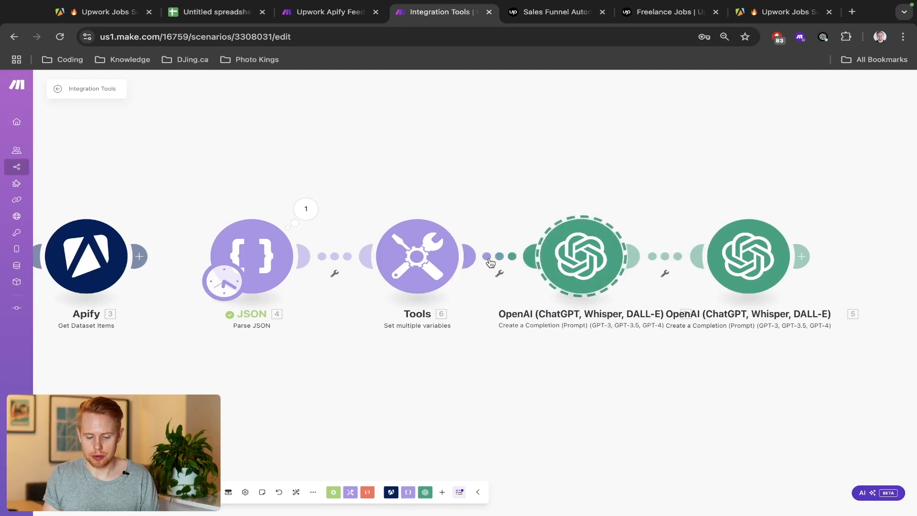
# Insert an HTTP Make a request module between the Tools module and the first OpenAI module.
pyautogui.click(498, 274)
pyautogui.click(509, 317)
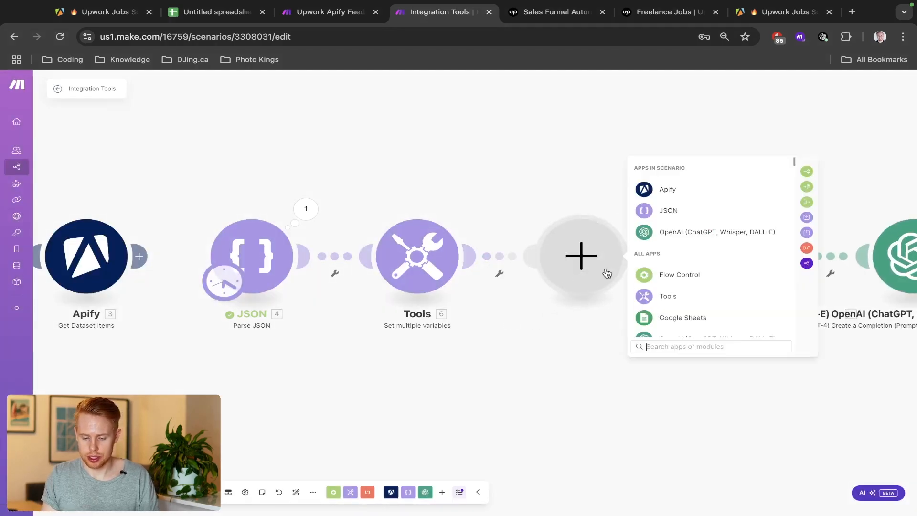
pyautogui.write('http')
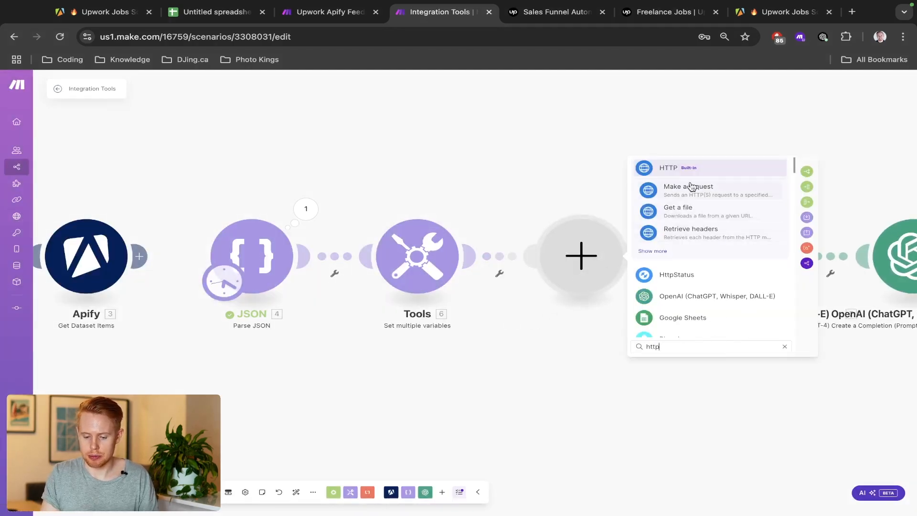
pyautogui.click(692, 187)
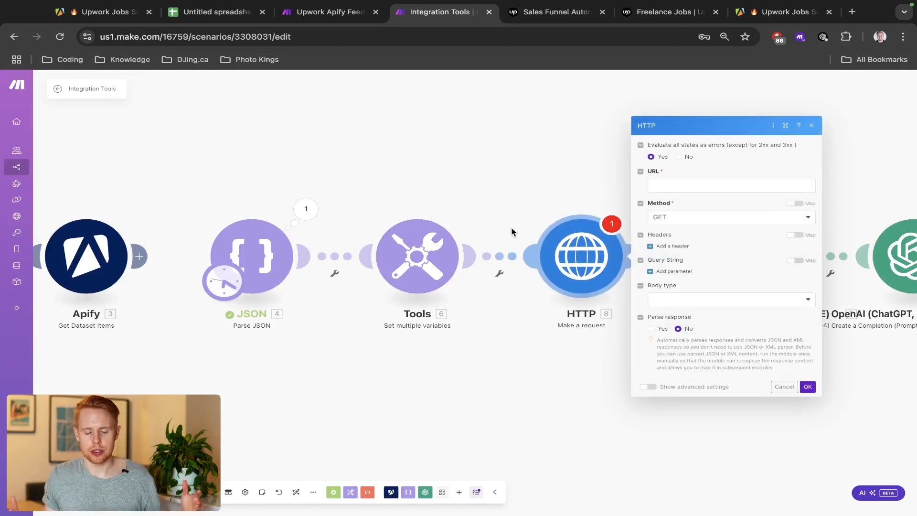
# Review the description, hours, rate and duration on the Upwork job page that the HTTP request should fetch.
pyautogui.hotkey('ctrl', 'Tab')
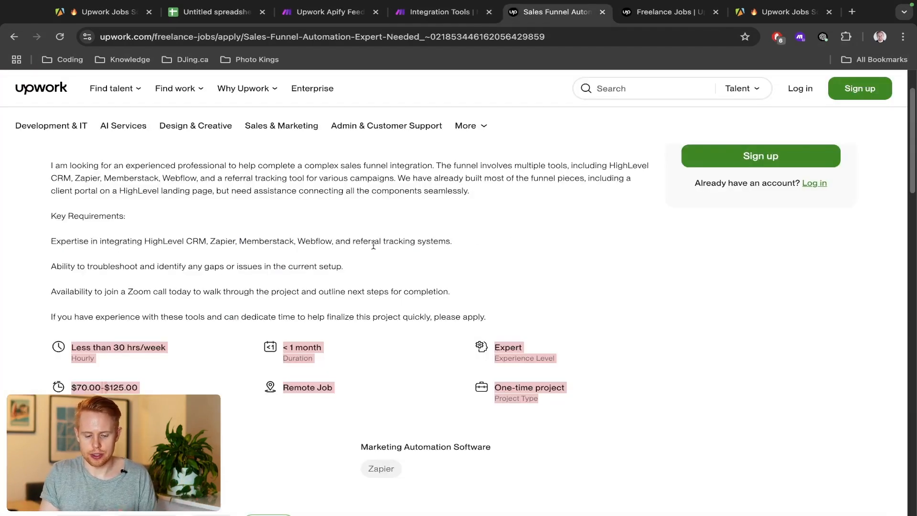
pyautogui.scroll(2, 374, 244)
pyautogui.scroll(-4, 373, 245)
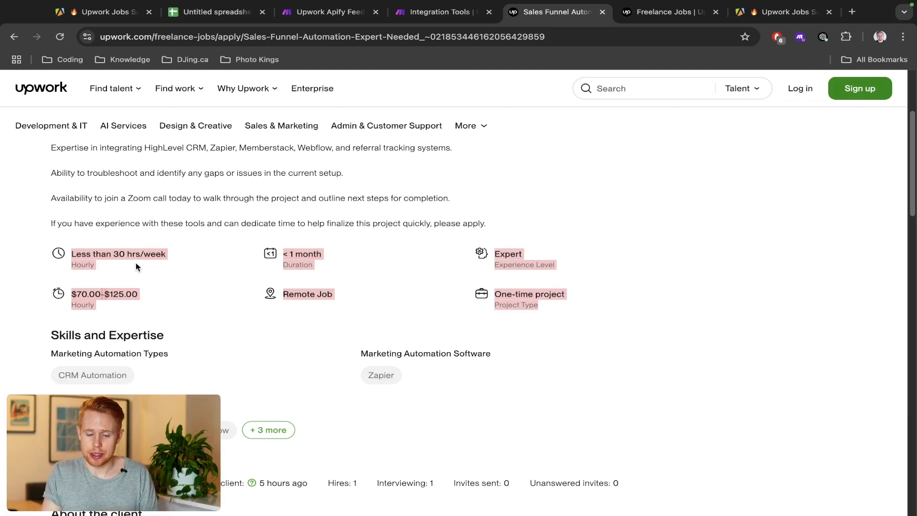
pyautogui.hotkey('ctrl', 't')
pyautogui.write('chat')
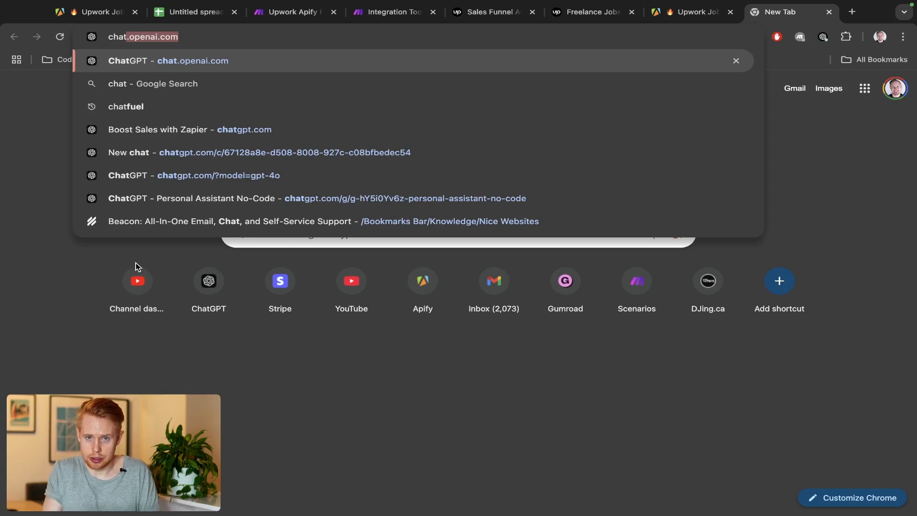
pyautogui.hotkey('ctrl', 'w')
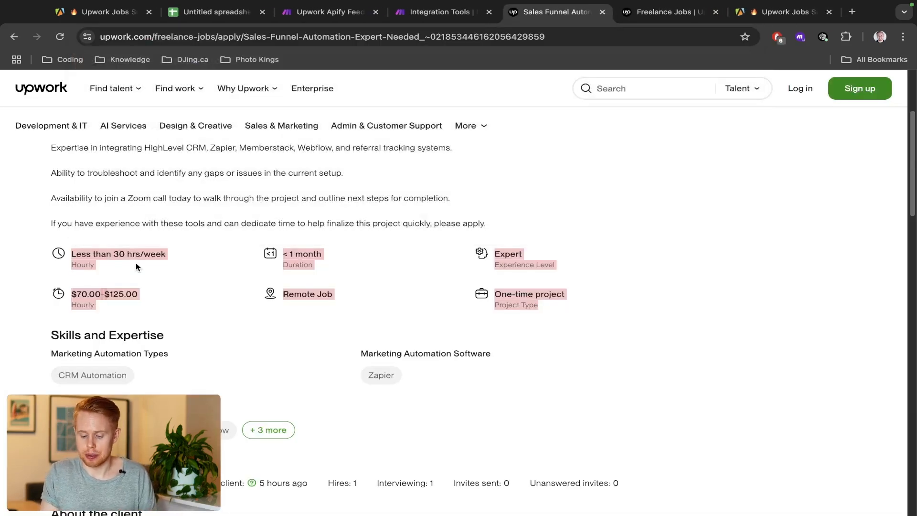
# Return to the Integration Tools scenario and select the two OpenAI modules after the HTTP module.
pyautogui.hotkey('ctrl', 'shift', 'Tab')
pyautogui.click(530, 189)
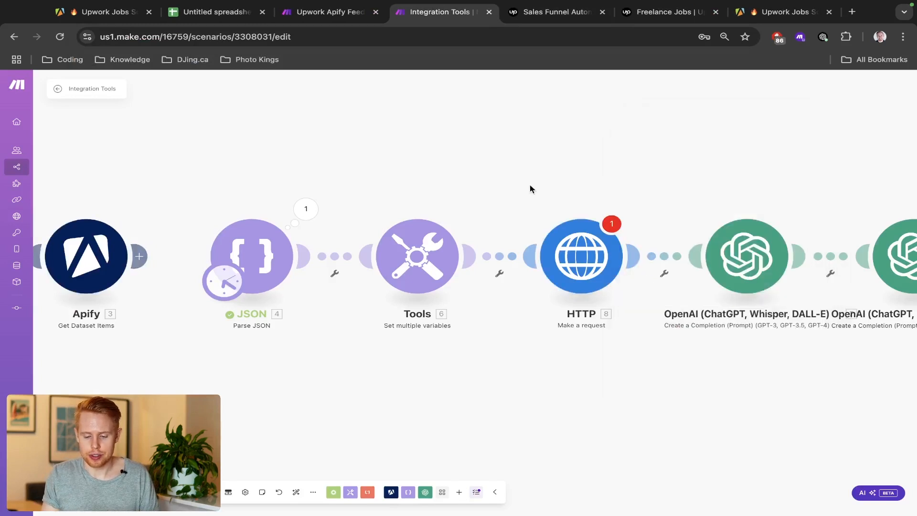
pyautogui.moveTo(666, 209); pyautogui.dragTo(916, 336)
pyautogui.moveTo(862, 425); pyautogui.dragTo(600, 422)
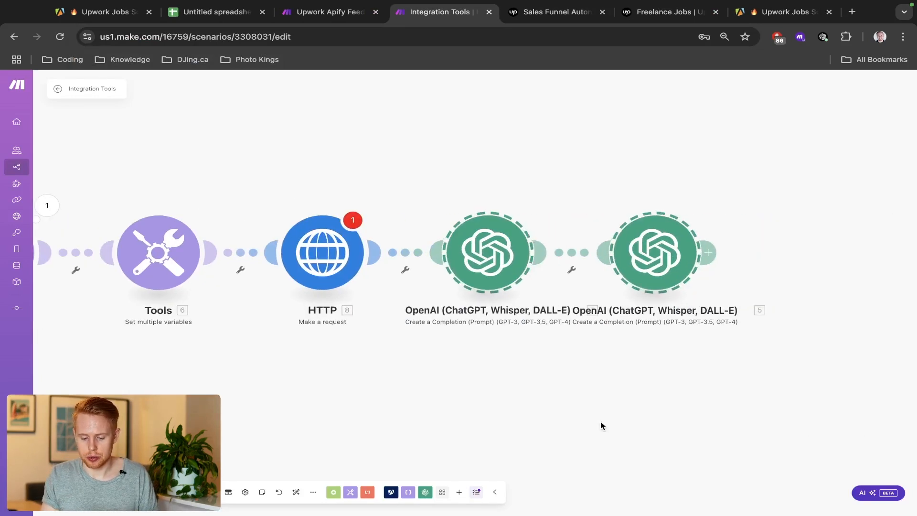
pyautogui.scroll(-2, 601, 422)
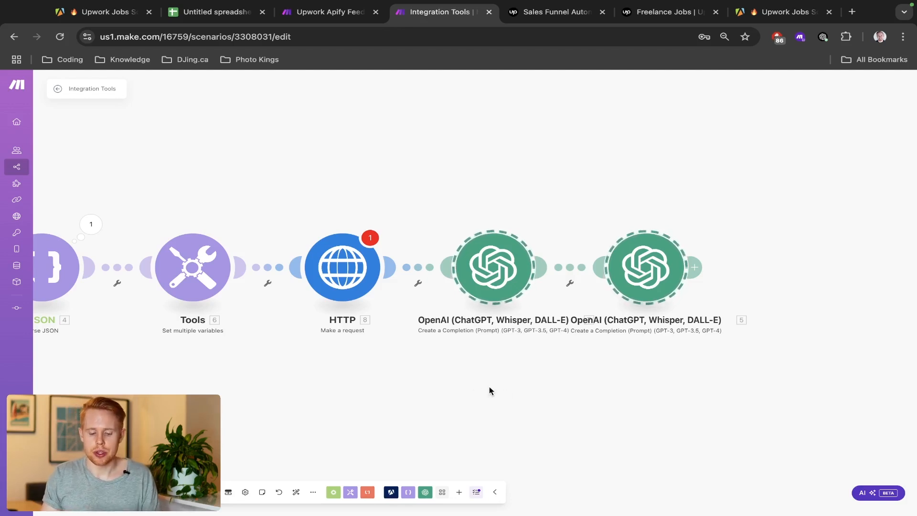
pyautogui.click(349, 266)
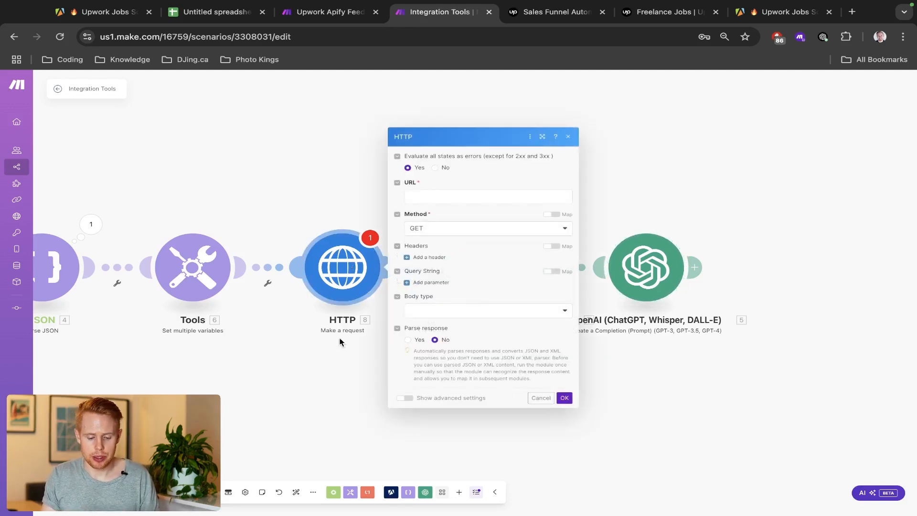
pyautogui.click(432, 199)
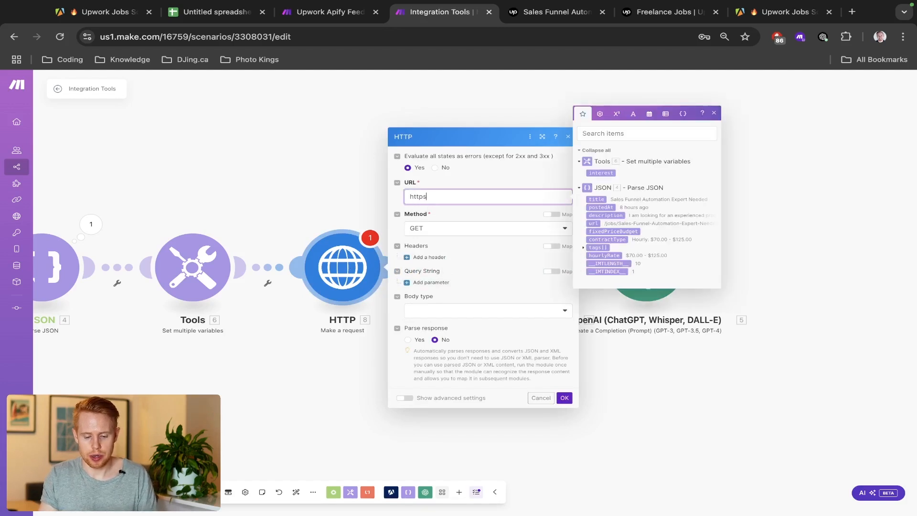
pyautogui.write('https://upwork.com')
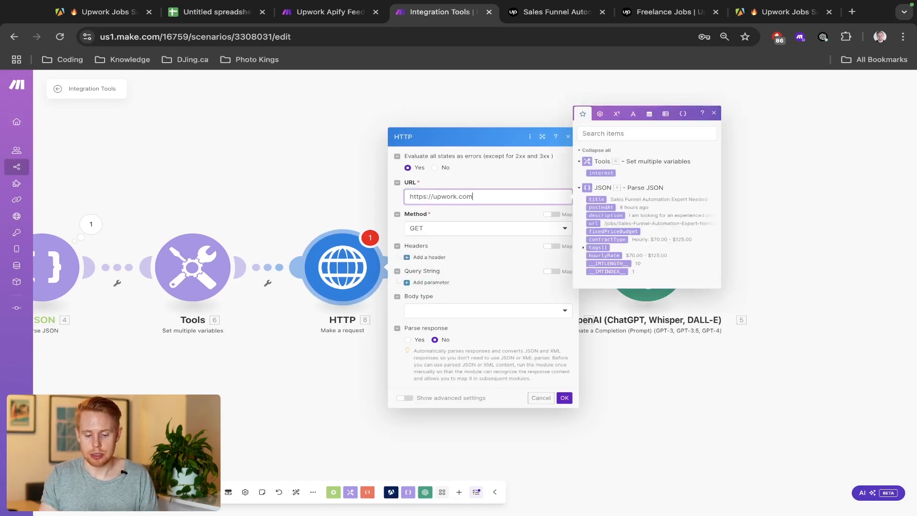
pyautogui.hotkey('ctrl', 'Tab')
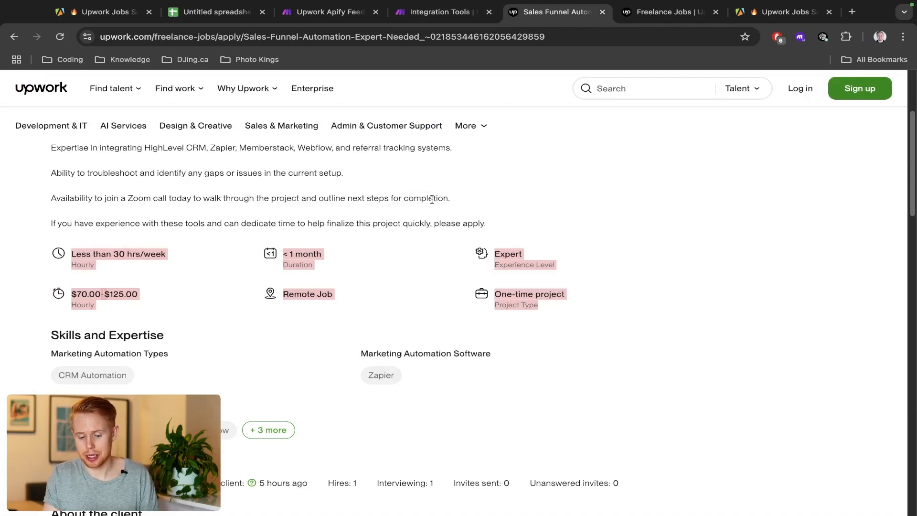
pyautogui.hotkey('ctrl', 'shift', 'Tab')
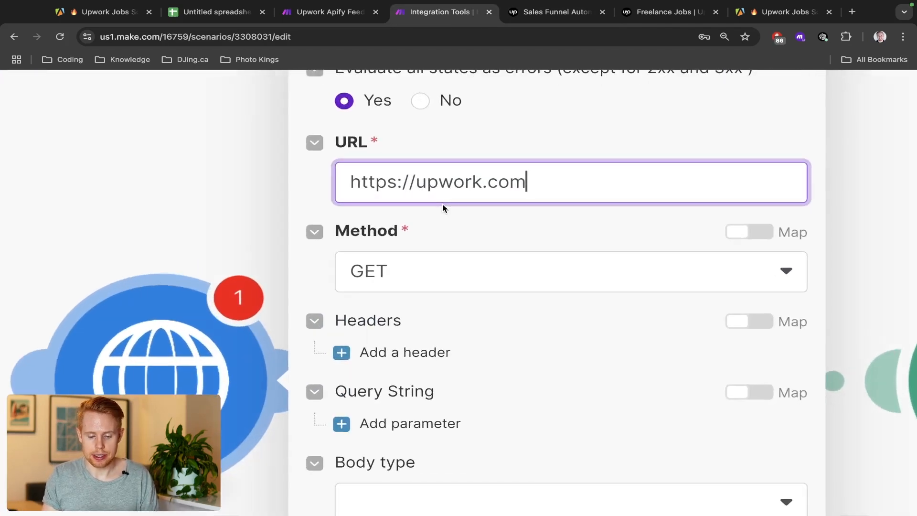
pyautogui.scroll(-5, 476, 187)
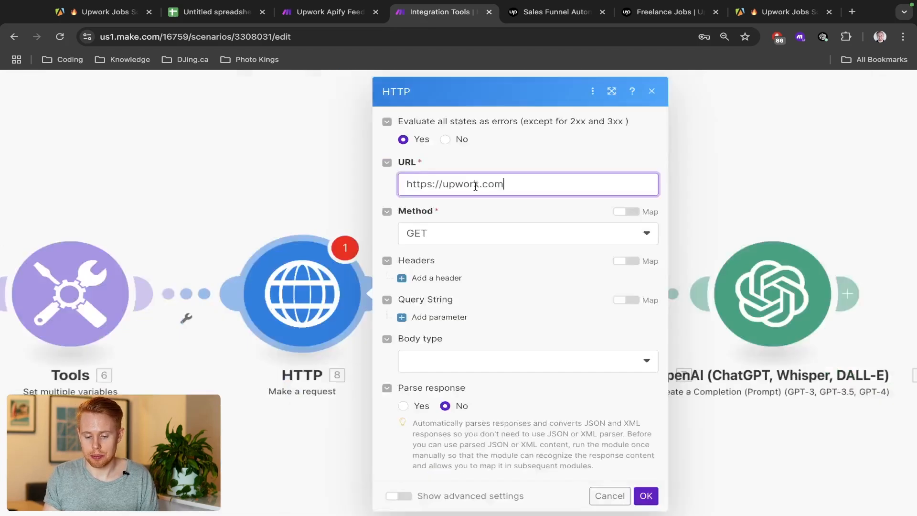
pyautogui.scroll(-4, 475, 186)
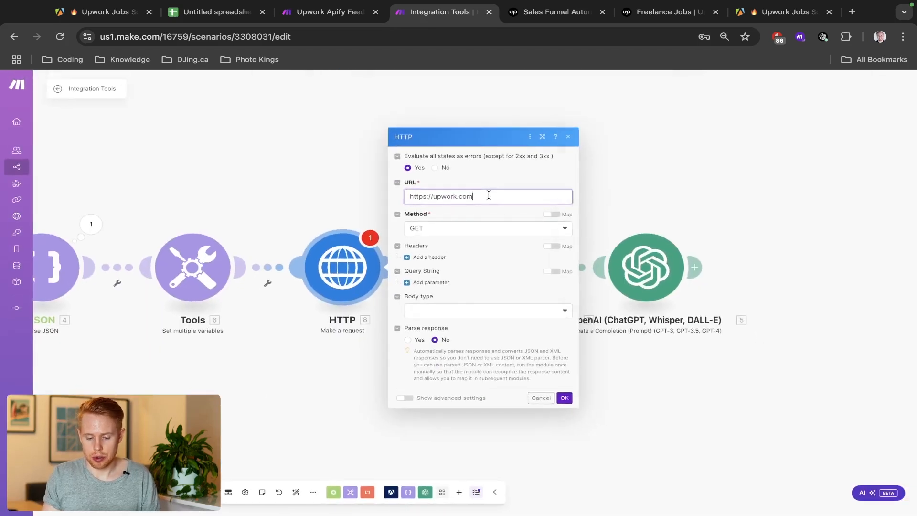
pyautogui.click(487, 196)
pyautogui.moveTo(593, 223); pyautogui.dragTo(471, 213)
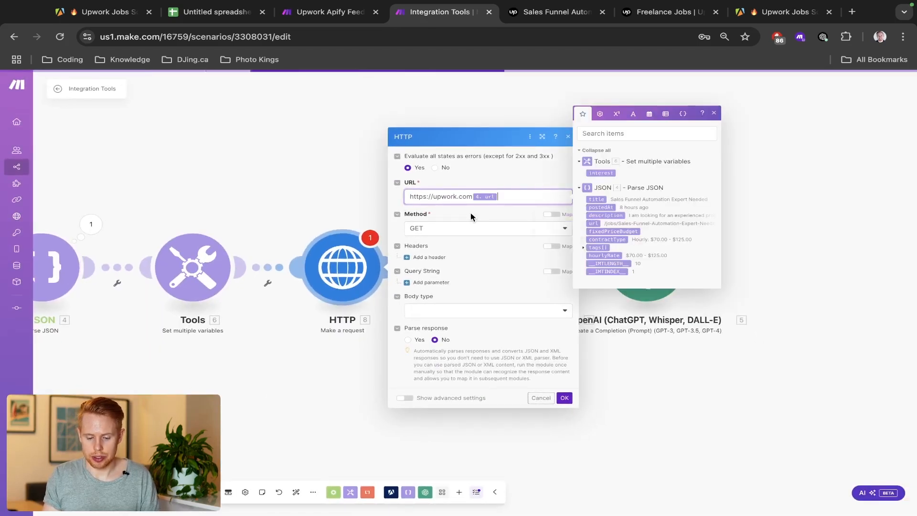
pyautogui.scroll(9, 471, 213)
pyautogui.write('/')
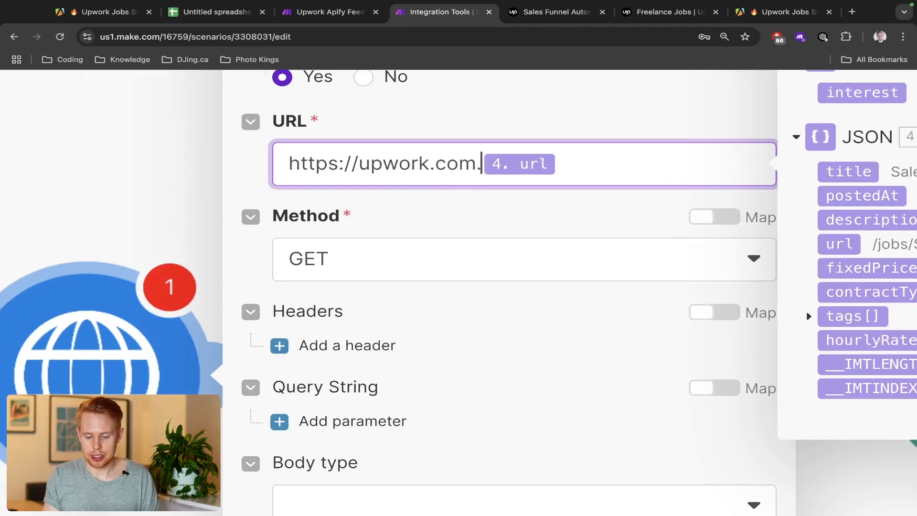
pyautogui.press('BackSpace')
pyautogui.write('/')
pyautogui.press('BackSpace')
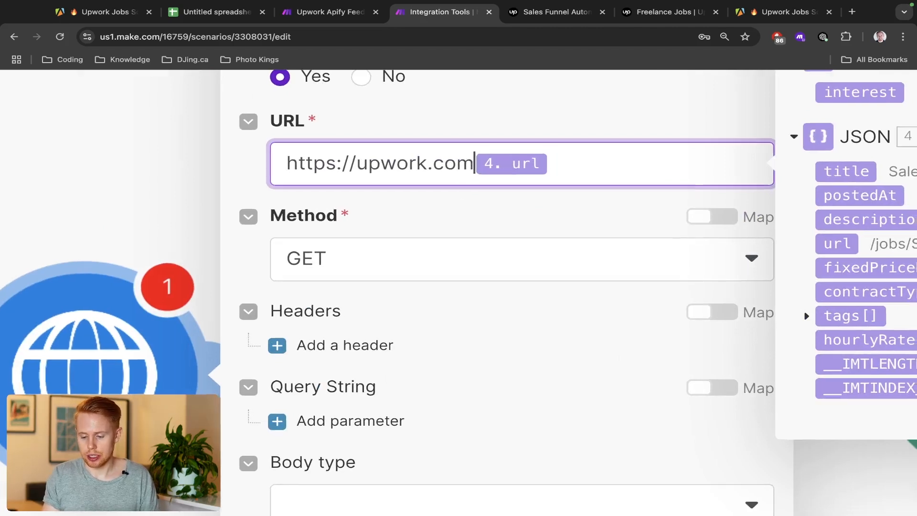
pyautogui.hscroll(5, 639, 242)
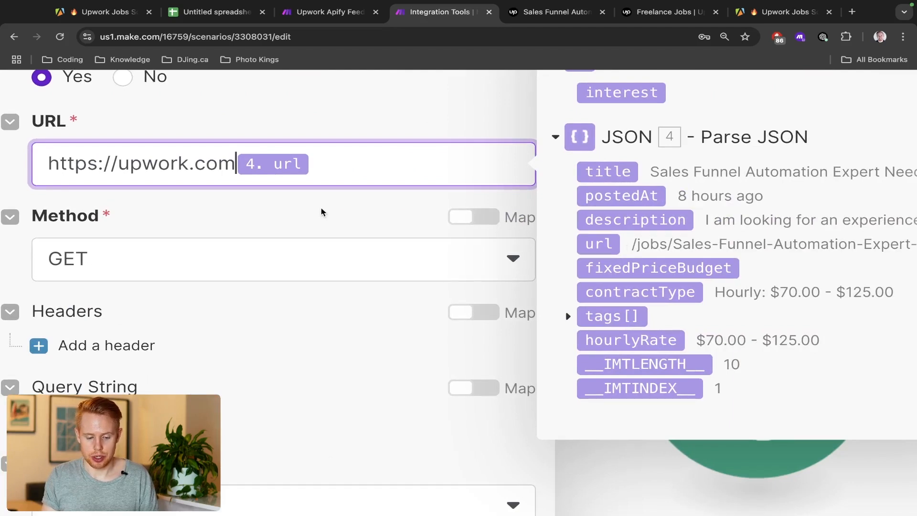
pyautogui.scroll(-10, 324, 212)
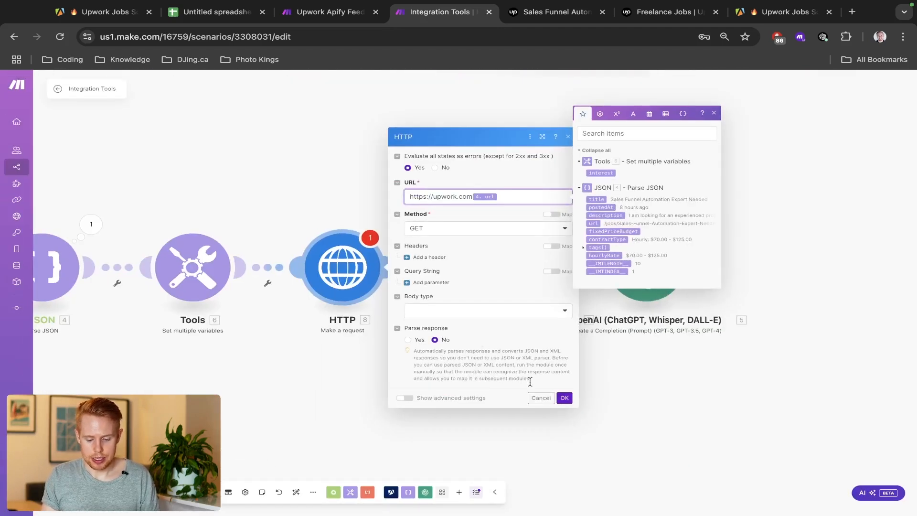
pyautogui.click(564, 398)
# Unlink the HTTP module from the first OpenAI module and run the scenario once.
pyautogui.rightClick(404, 260)
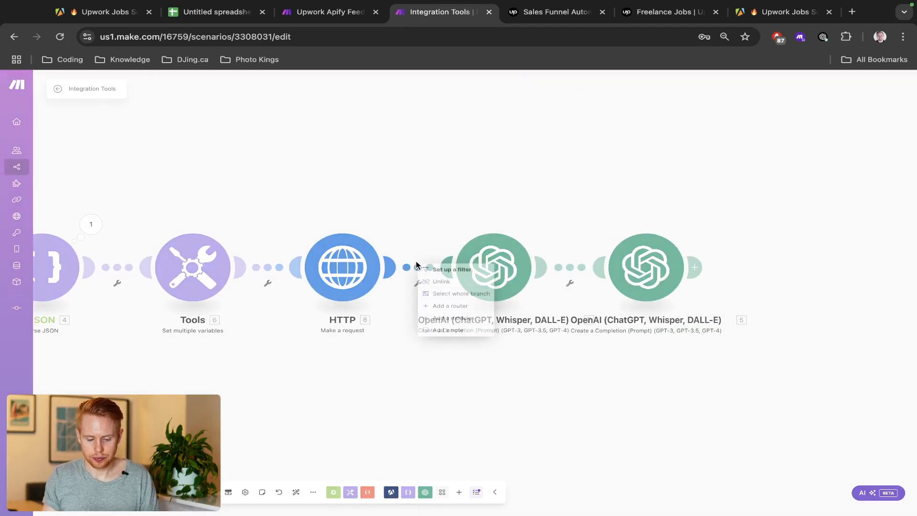
pyautogui.click(436, 282)
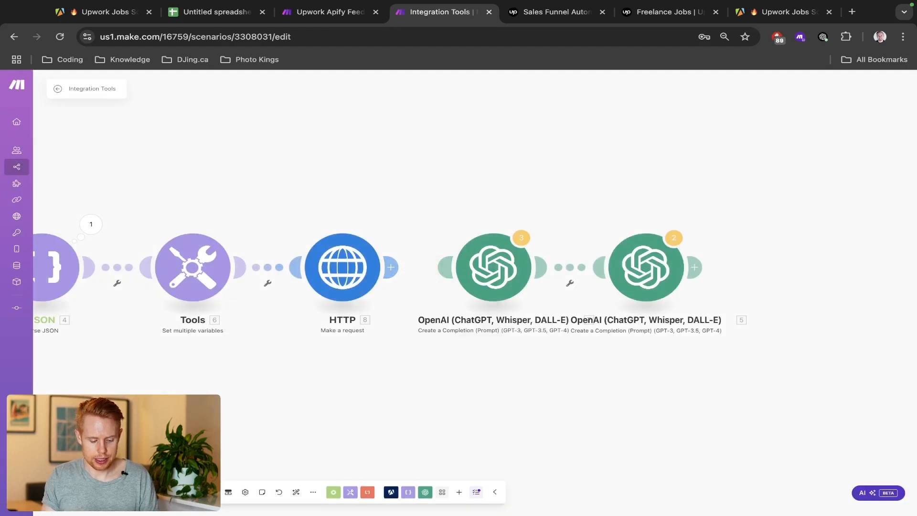
pyautogui.click(76, 492)
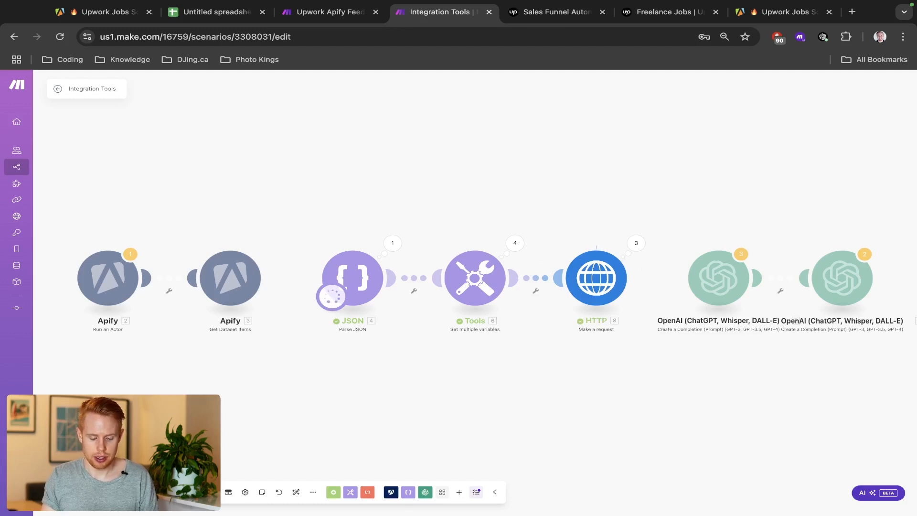
# Examine the page data returned in the HTTP module's first operation and close the output.
pyautogui.click(642, 244)
pyautogui.click(706, 115)
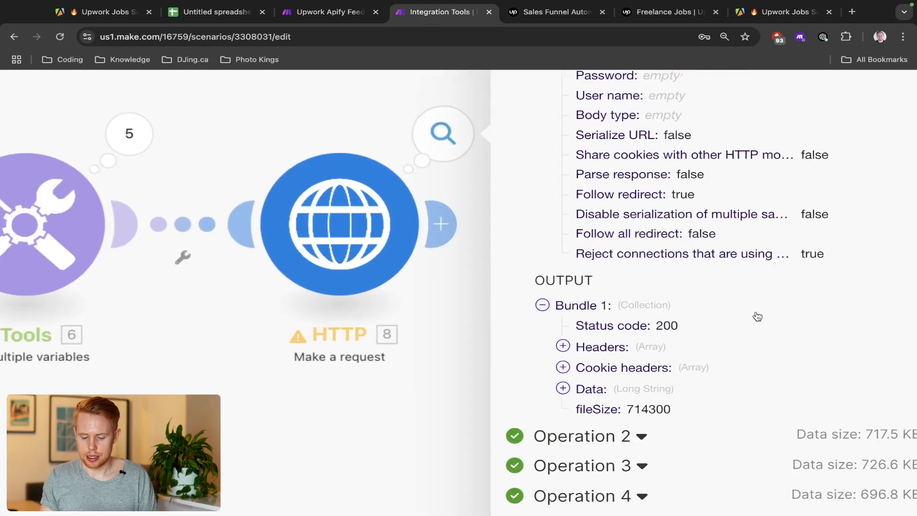
pyautogui.hscroll(5, 758, 317)
pyautogui.scroll(-3, 730, 317)
pyautogui.click(311, 241)
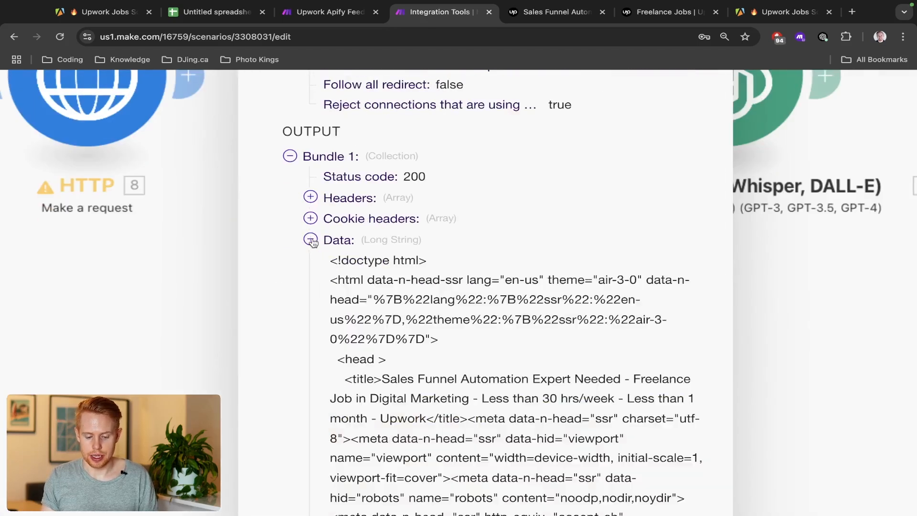
pyautogui.scroll(-4, 414, 269)
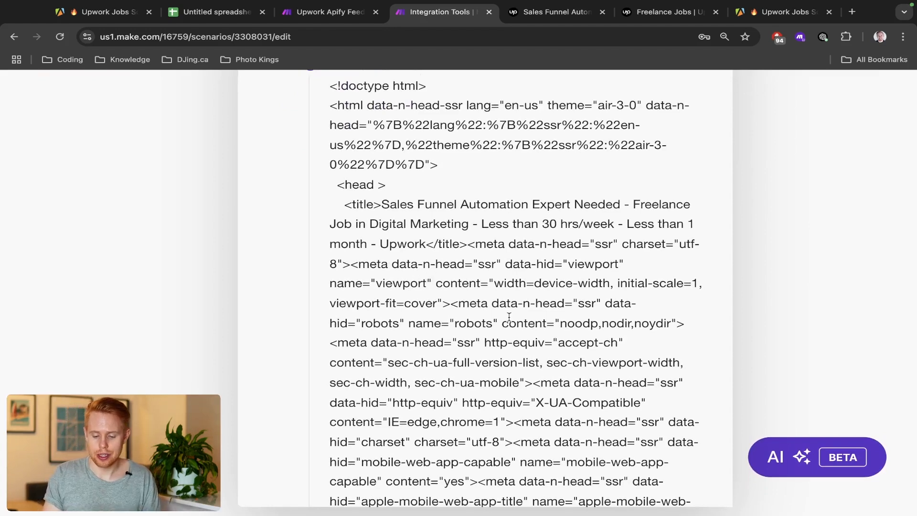
pyautogui.scroll(-5, 509, 317)
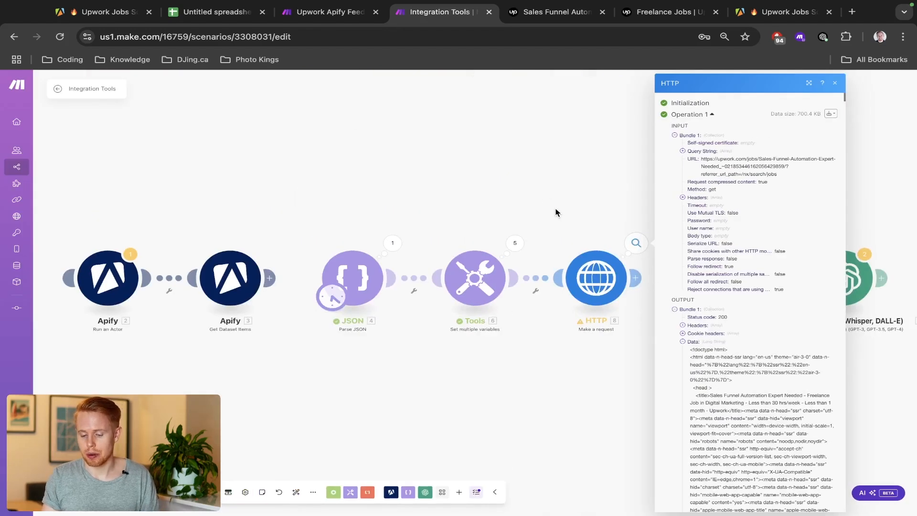
pyautogui.click(546, 198)
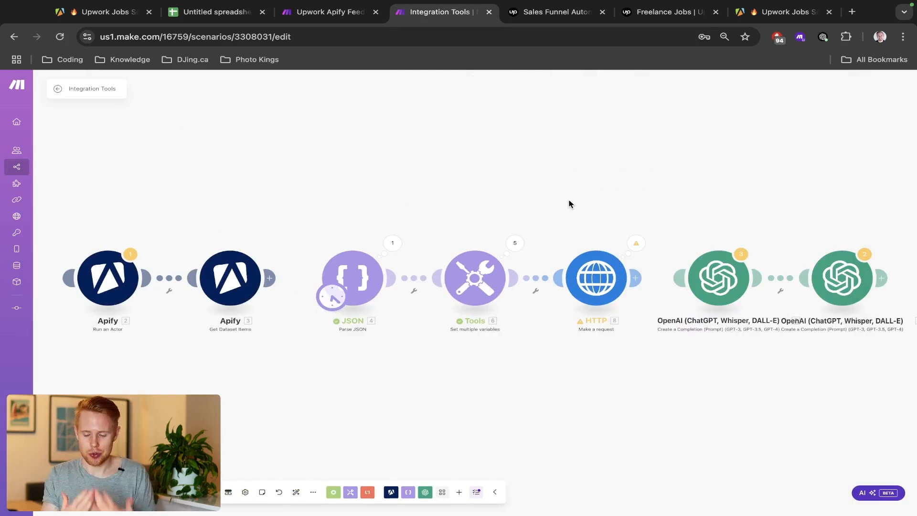
# Reconnect the HTTP module to the first OpenAI module and open that OpenAI module's settings.
pyautogui.moveTo(637, 279); pyautogui.dragTo(709, 282)
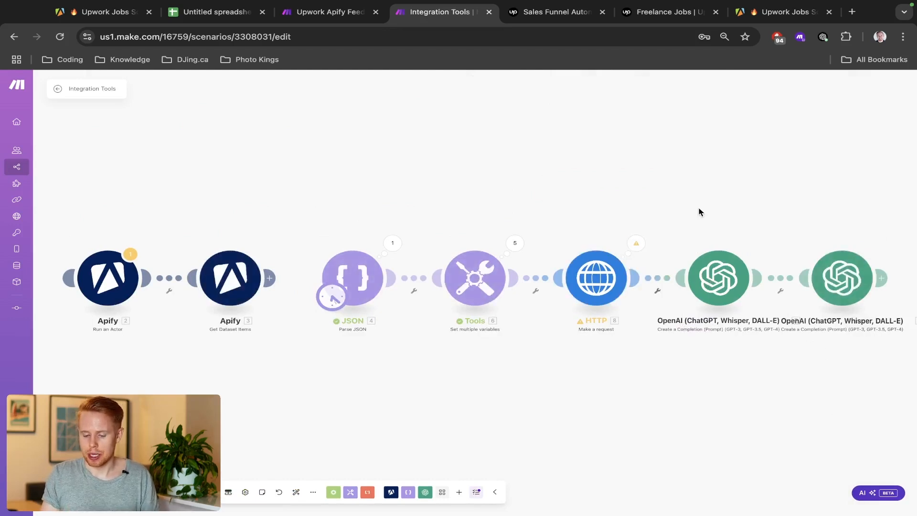
pyautogui.moveTo(698, 211); pyautogui.dragTo(563, 194)
pyautogui.click(575, 282)
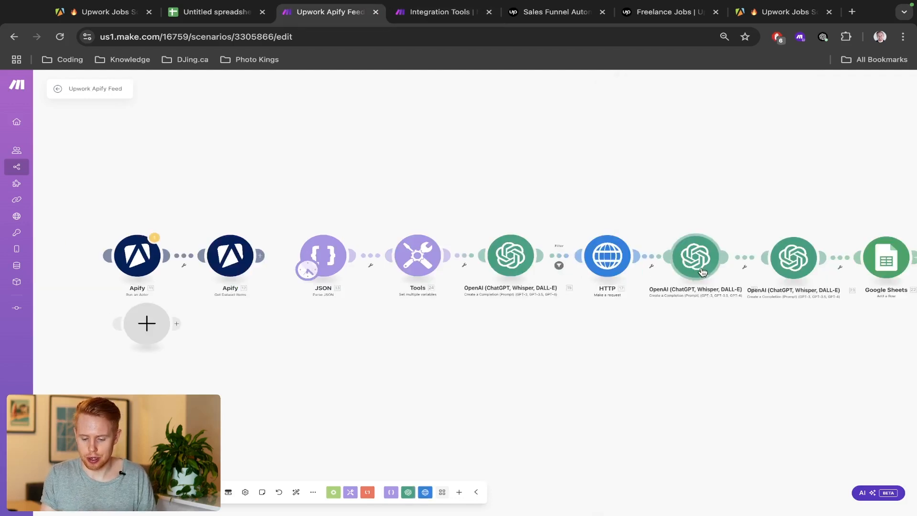
# In the Upwork Apify Feed scenario, copy the system message of the OpenAI module that follows the HTTP module.
pyautogui.click(701, 271)
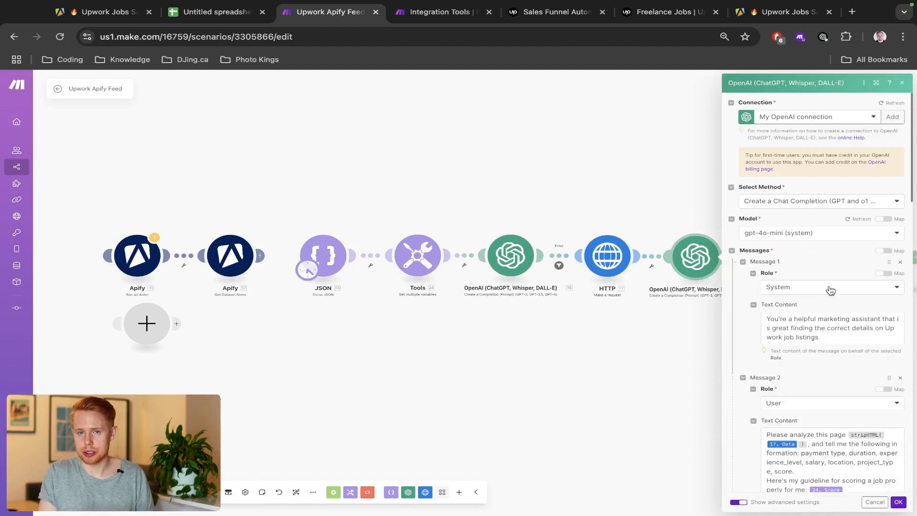
pyautogui.scroll(-1, 831, 291)
pyautogui.scroll(-1, 831, 291)
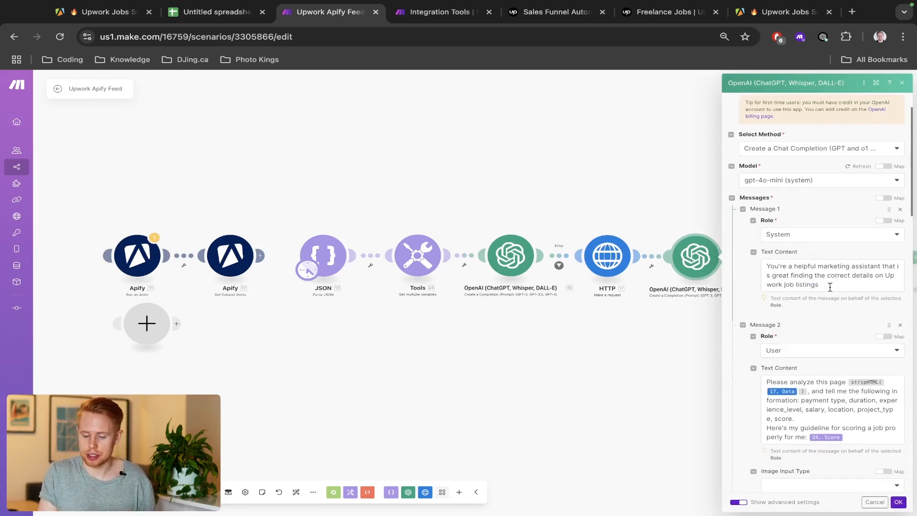
pyautogui.click(830, 288)
pyautogui.tripleClick(829, 286)
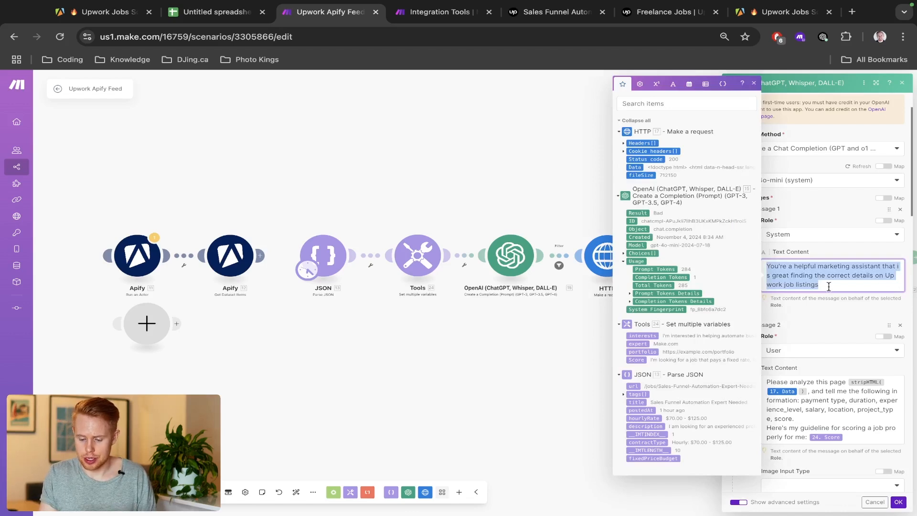
pyautogui.hotkey('ctrl', 'c')
# Replace the Integration Tools OpenAI module's system message with "You're a helpful marketing assistant that is great finding the correct details on Upwork job listings".
pyautogui.hotkey('ctrl', 'Tab')
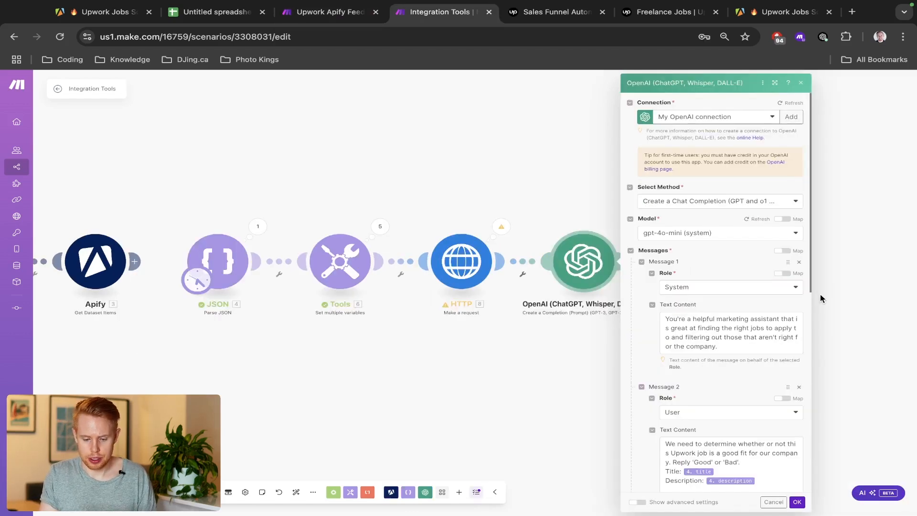
pyautogui.tripleClick(685, 345)
pyautogui.hotkey('ctrl', 'v')
pyautogui.scroll(5, 789, 325)
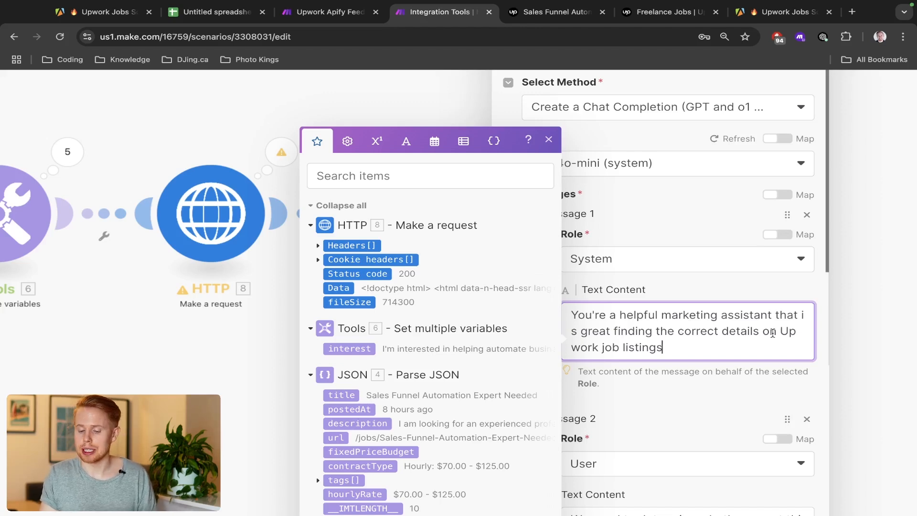
# Review the description, duration, rate, experience level and project type on the Upwork job page.
pyautogui.hotkey('ctrl', 'Tab')
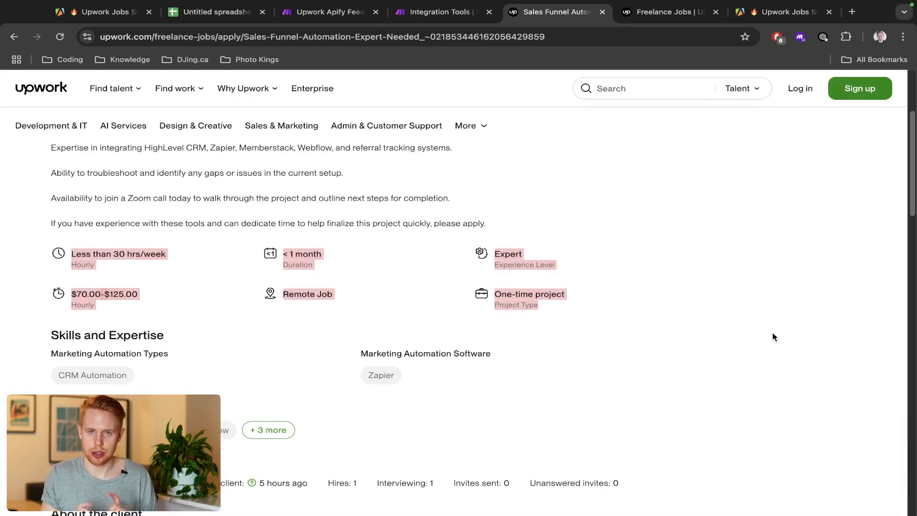
pyautogui.scroll(3, 573, 292)
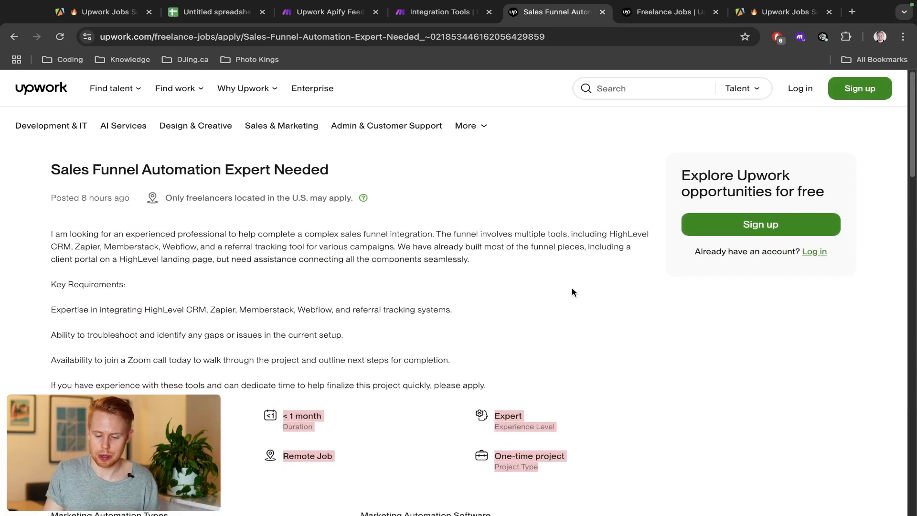
pyautogui.scroll(-4, 572, 293)
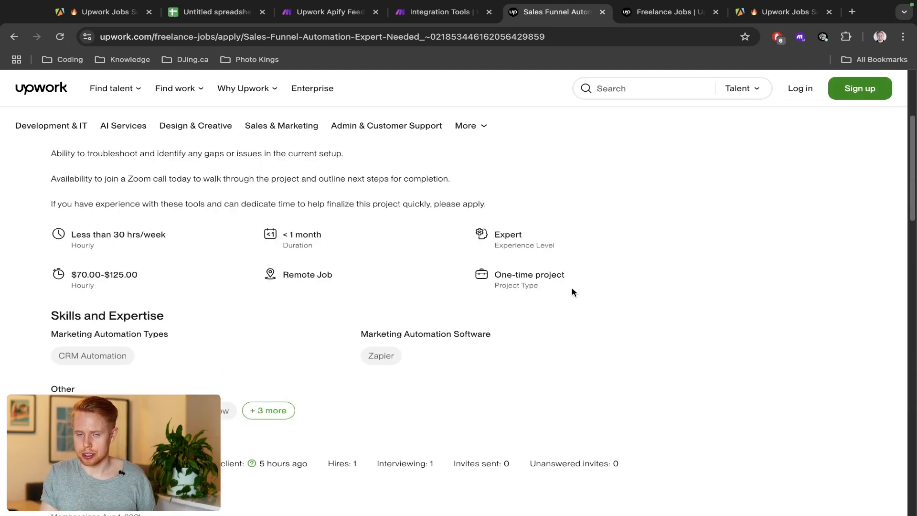
# In the Upwork Apify Feed scenario, copy the user message of the OpenAI module that follows the HTTP module.
pyautogui.hotkey('ctrl', 'shift', 'Tab')
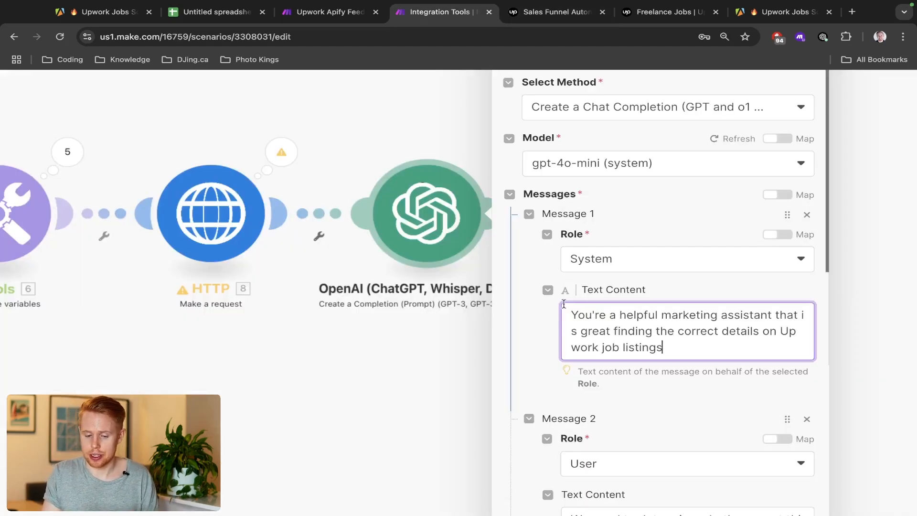
pyautogui.scroll(-3, 563, 304)
pyautogui.hotkey('ctrl', 'shift', 'Tab')
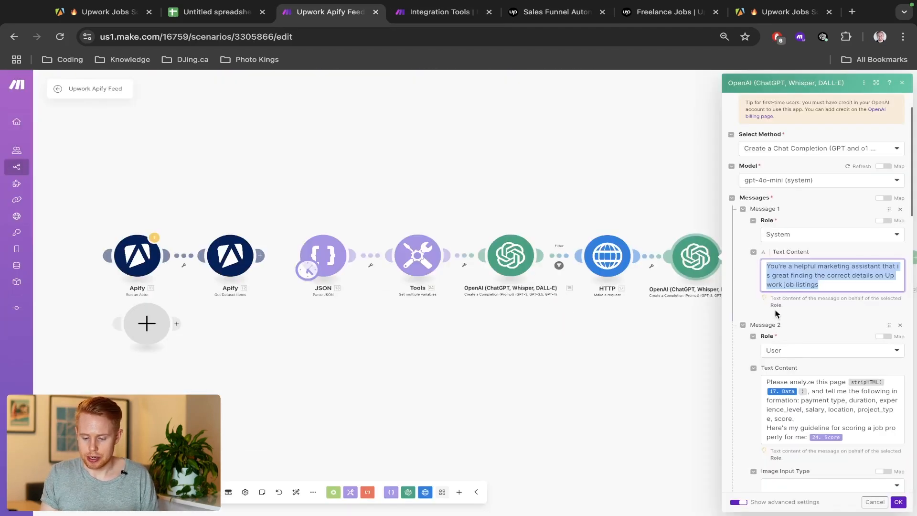
pyautogui.scroll(-2, 774, 311)
pyautogui.click(834, 336)
pyautogui.hotkey('ctrl', 'a')
pyautogui.hotkey('ctrl', 'c')
# Replace the Integration Tools OpenAI module's user message with the copied prompt asking for payment type, duration, experience_level, salary, location, project_type and score.
pyautogui.hotkey('ctrl', 'Tab')
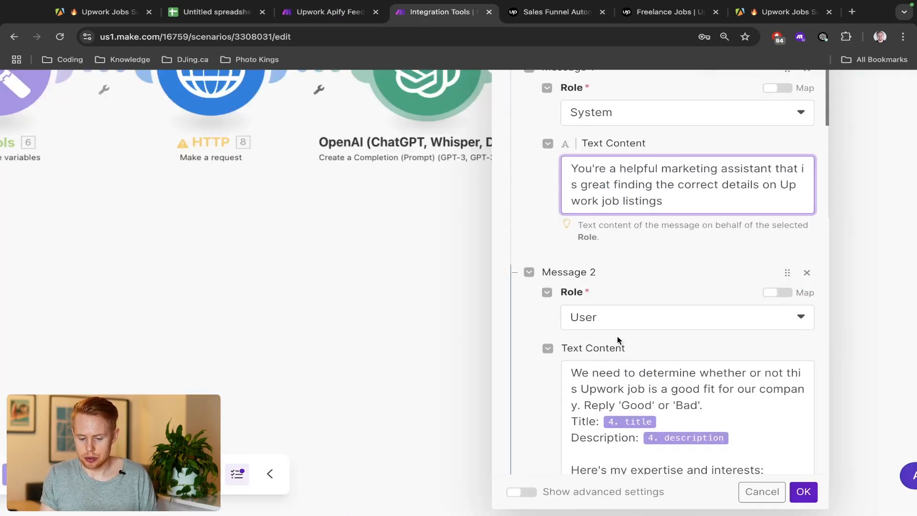
pyautogui.click(609, 389)
pyautogui.hotkey('ctrl', 'a')
pyautogui.hotkey('ctrl', 'v')
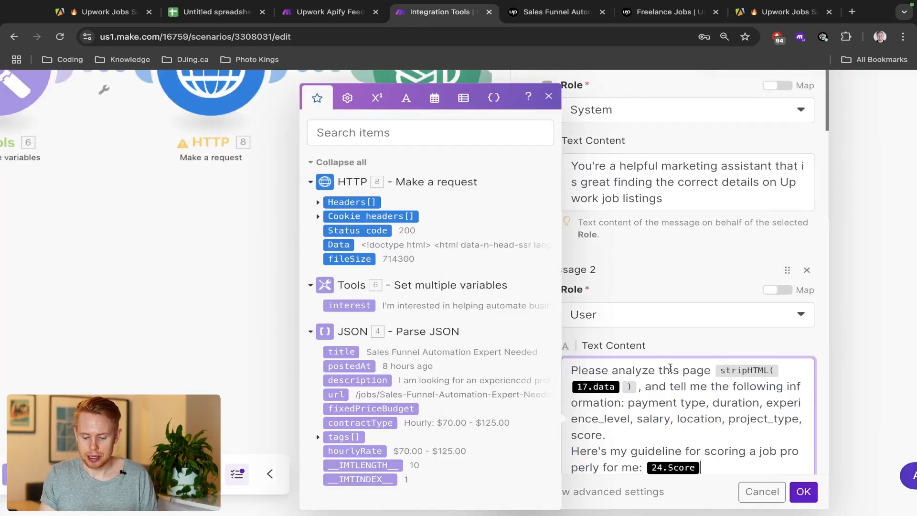
pyautogui.scroll(-5, 671, 368)
pyautogui.click(730, 392)
pyautogui.scroll(-2, 730, 393)
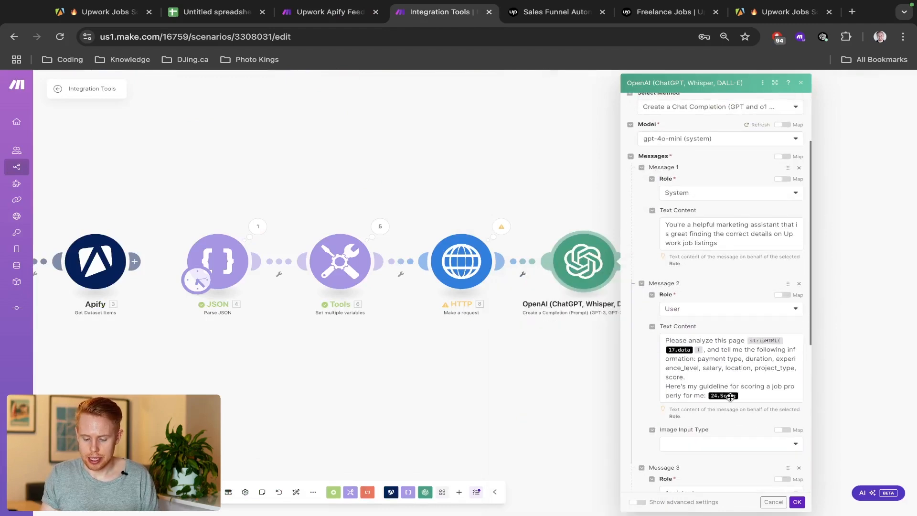
pyautogui.click(735, 357)
pyautogui.scroll(3, 736, 357)
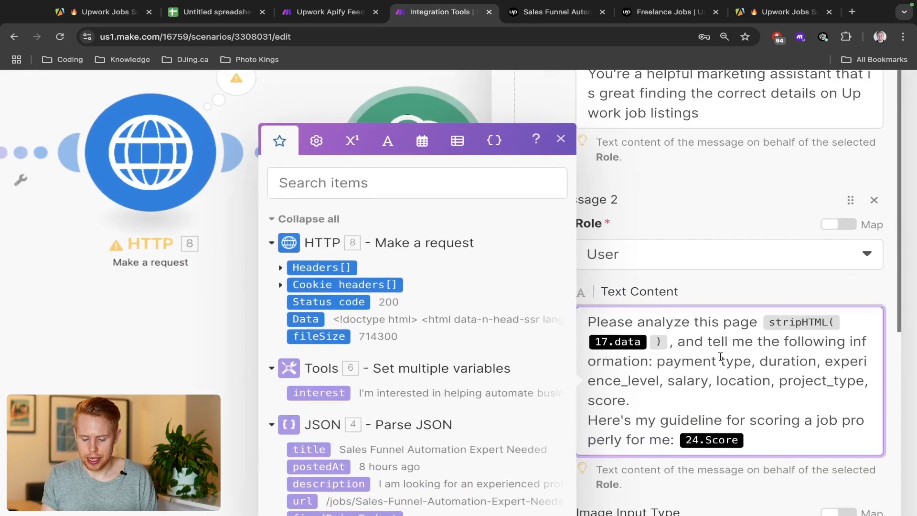
# Replace the page reference in the user message with a stripHTML function around the HTTP module's Data and save the module settings.
pyautogui.click(667, 341)
pyautogui.press('BackSpace')
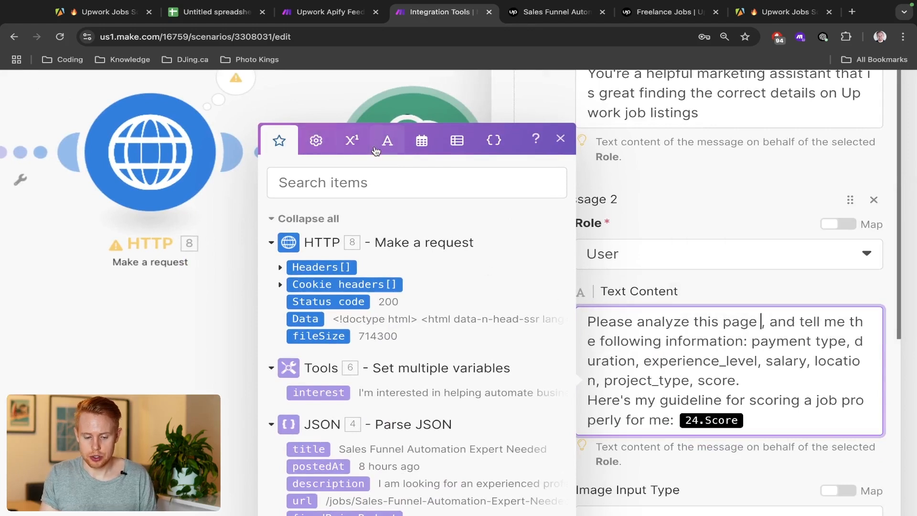
pyautogui.click(388, 140)
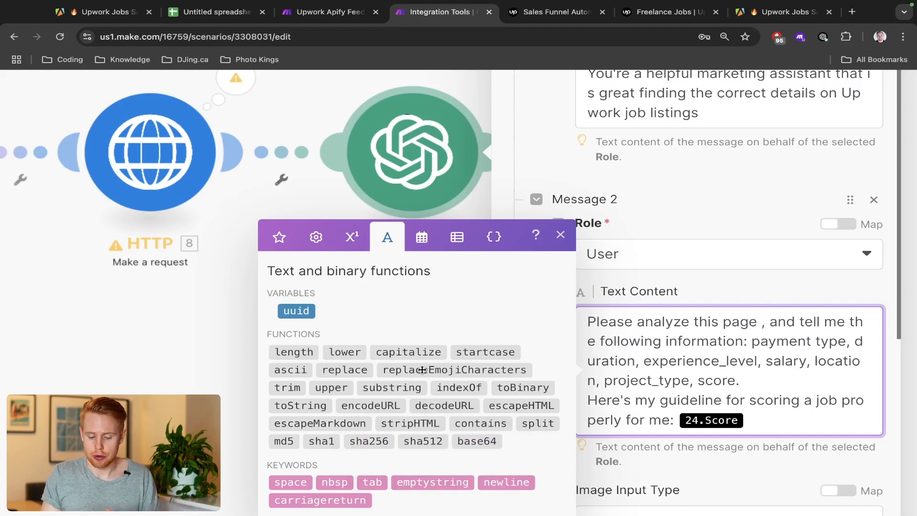
pyautogui.click(415, 422)
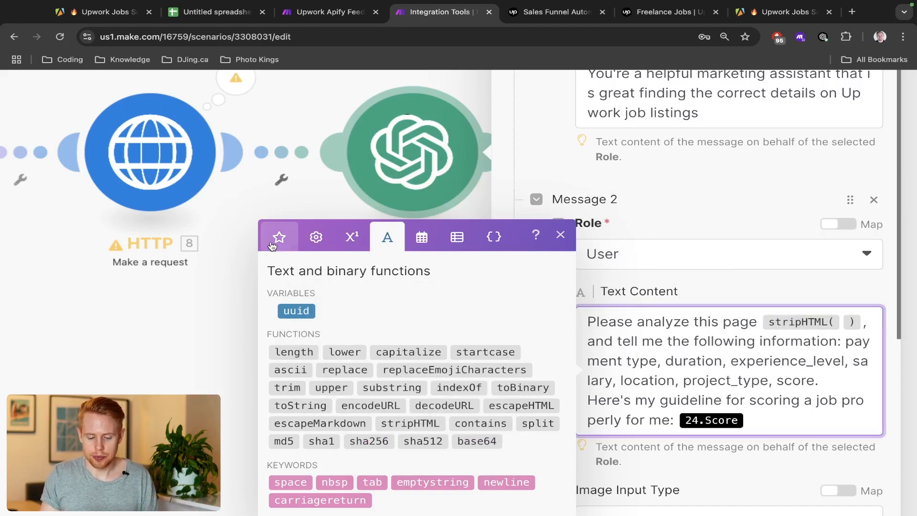
pyautogui.click(273, 244)
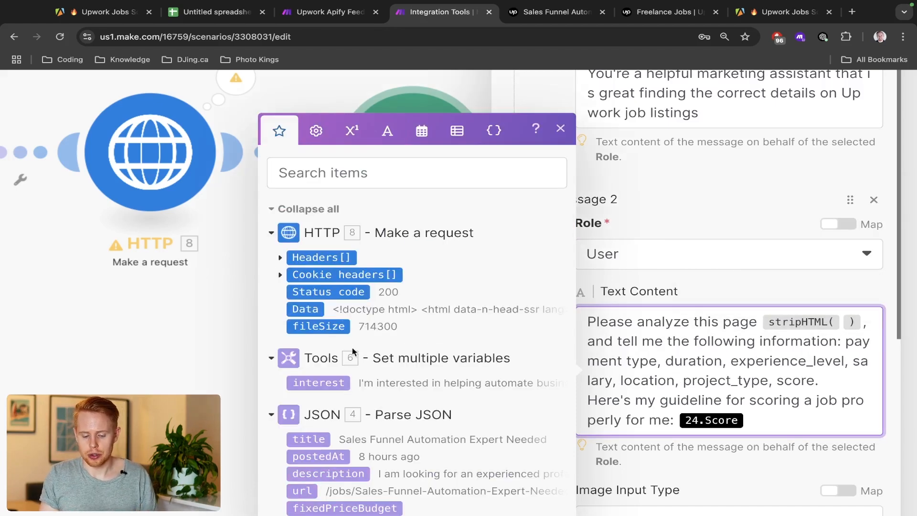
pyautogui.click(300, 310)
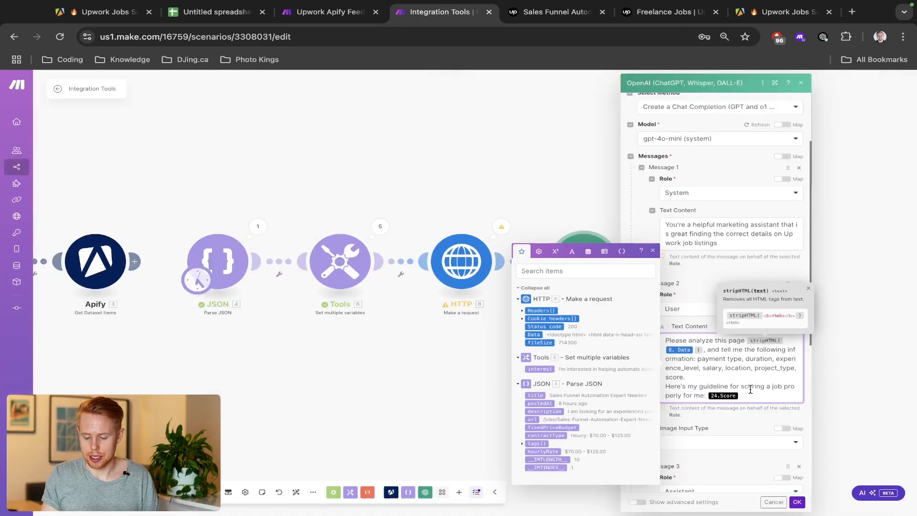
pyautogui.click(799, 505)
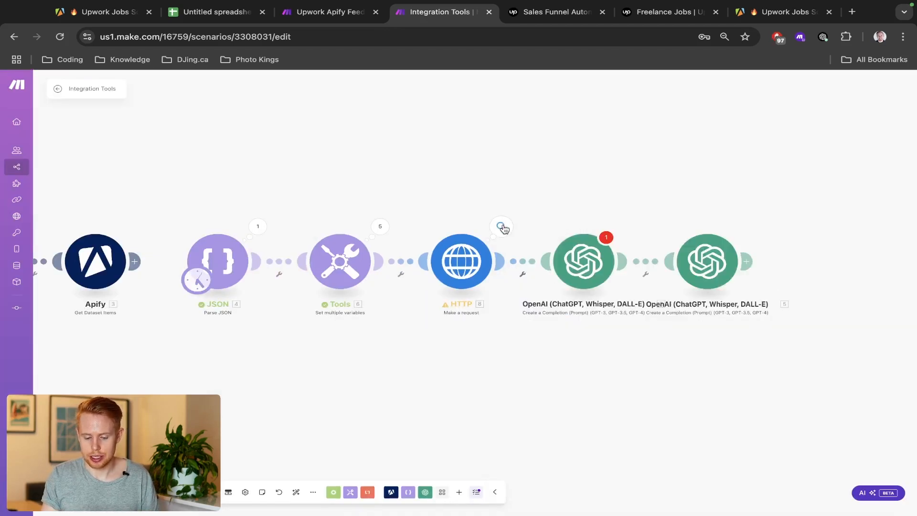
# Examine the HTML tags and the title text in the Data output of the HTTP module's Operation 4.
pyautogui.click(476, 250)
pyautogui.click(472, 211)
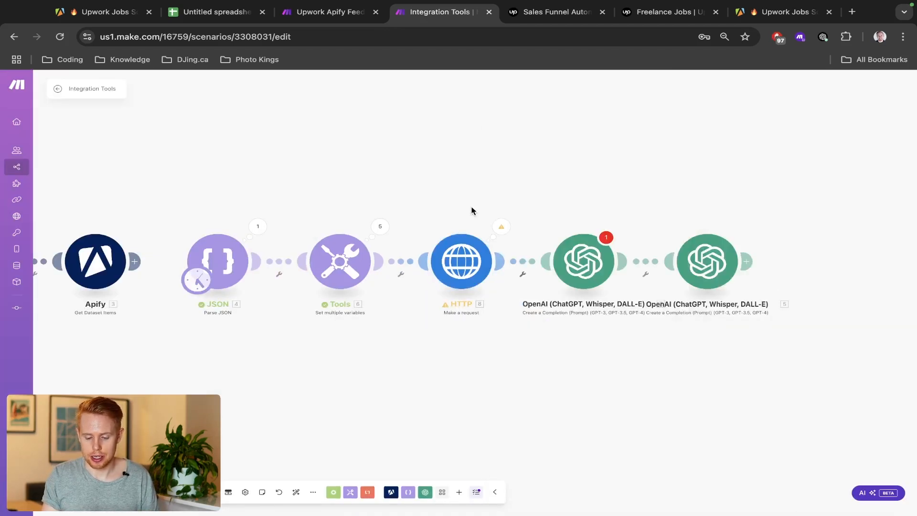
pyautogui.click(501, 228)
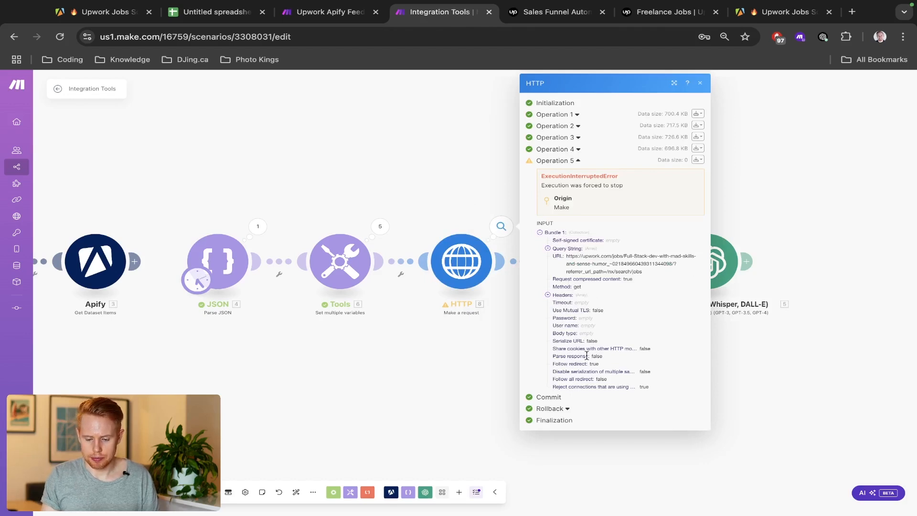
pyautogui.click(577, 149)
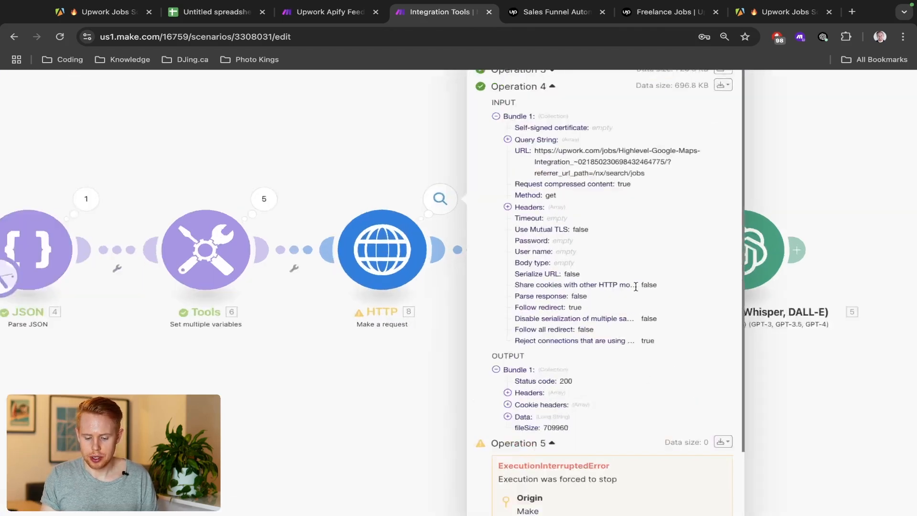
pyautogui.click(508, 417)
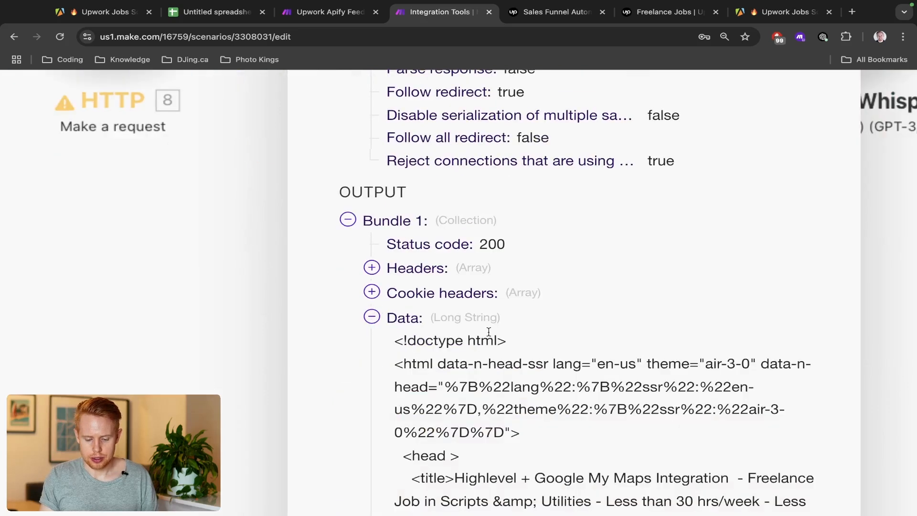
pyautogui.scroll(-3, 489, 331)
pyautogui.moveTo(385, 193); pyautogui.dragTo(522, 191)
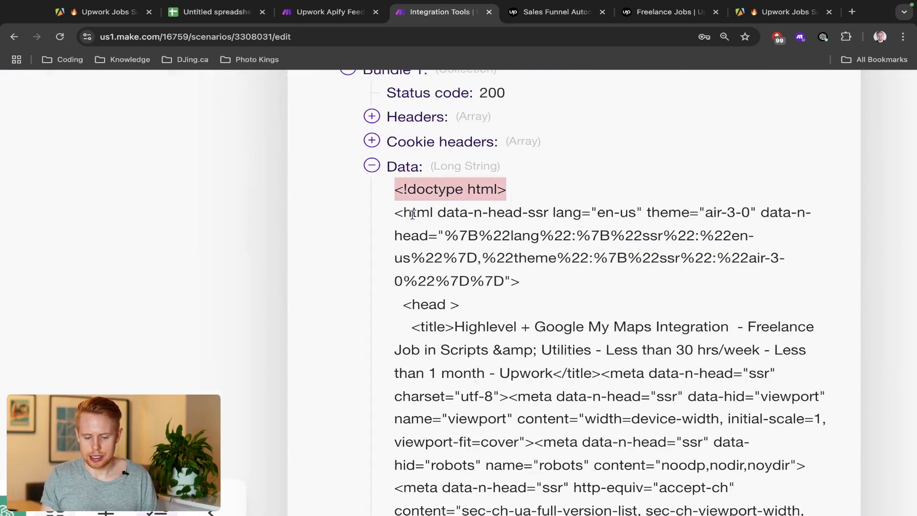
pyautogui.moveTo(392, 214); pyautogui.dragTo(559, 289)
pyautogui.scroll(-1, 566, 292)
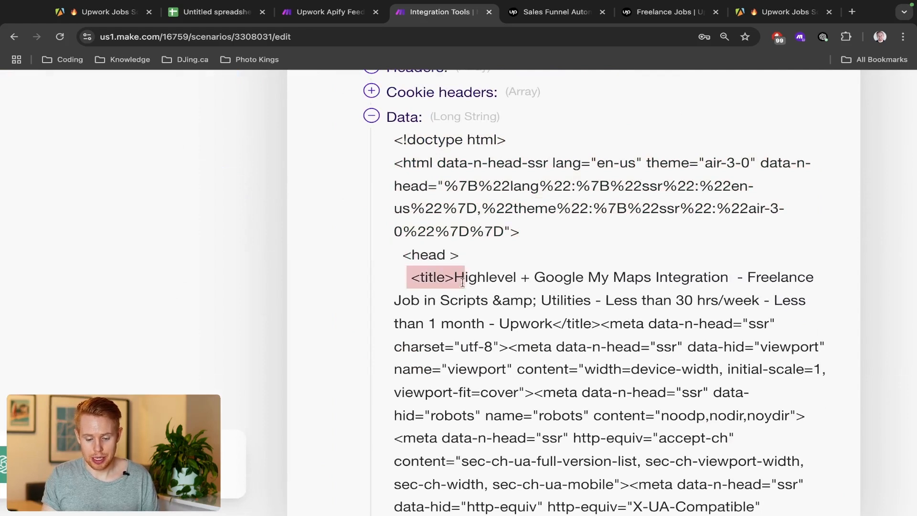
pyautogui.moveTo(462, 284); pyautogui.dragTo(460, 283)
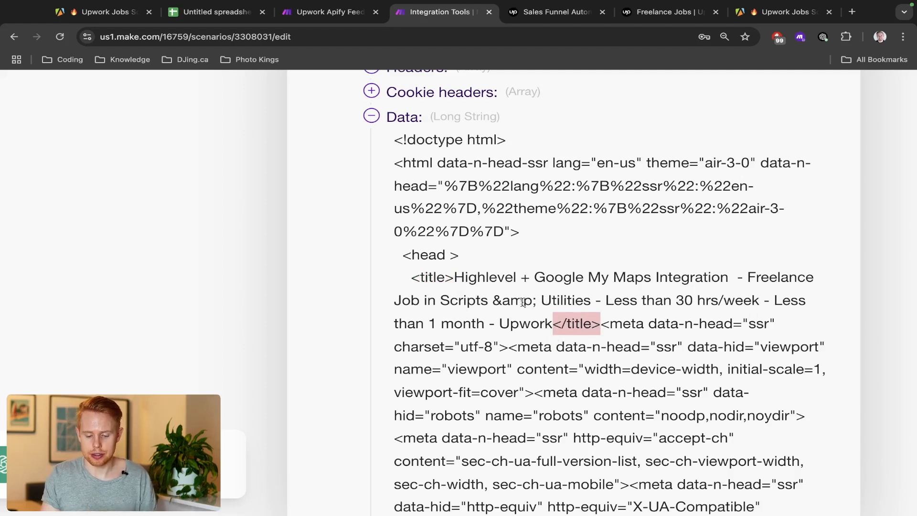
pyautogui.moveTo(455, 277); pyautogui.dragTo(552, 324)
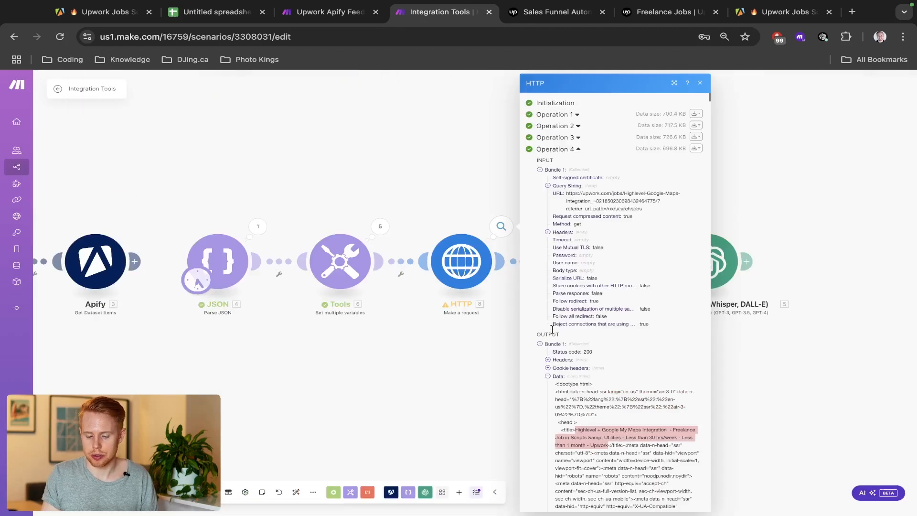
pyautogui.click(413, 222)
# Reopen the first OpenAI module's settings and compare the details its user message requests with those on the Upwork job page.
pyautogui.hscroll(3, 501, 229)
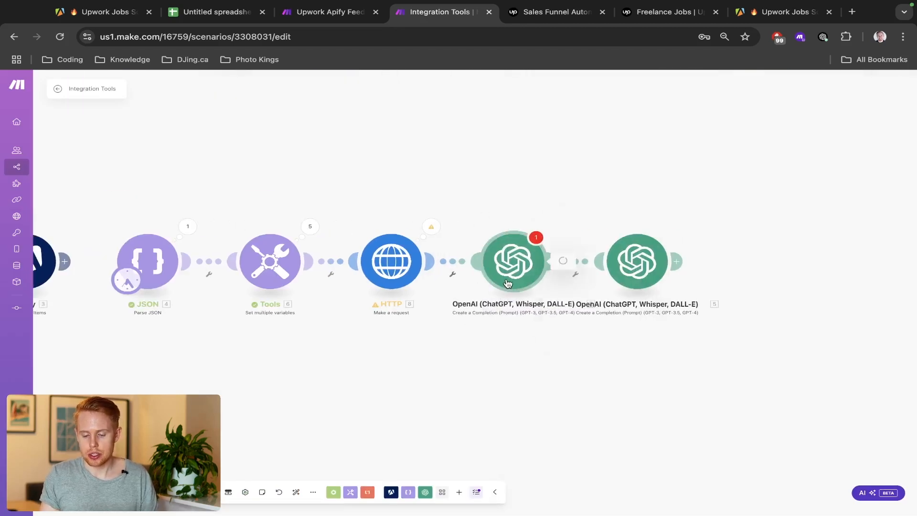
pyautogui.click(518, 284)
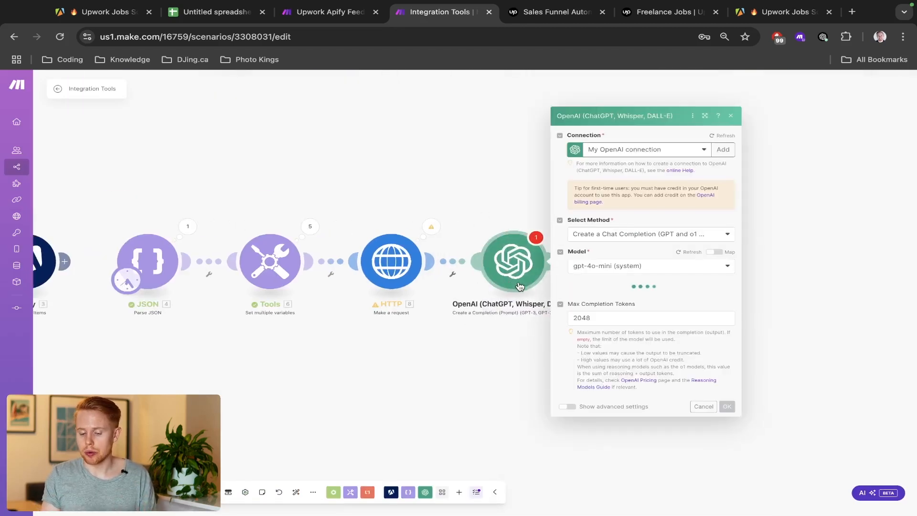
pyautogui.hotkey('ctrl', 'Tab')
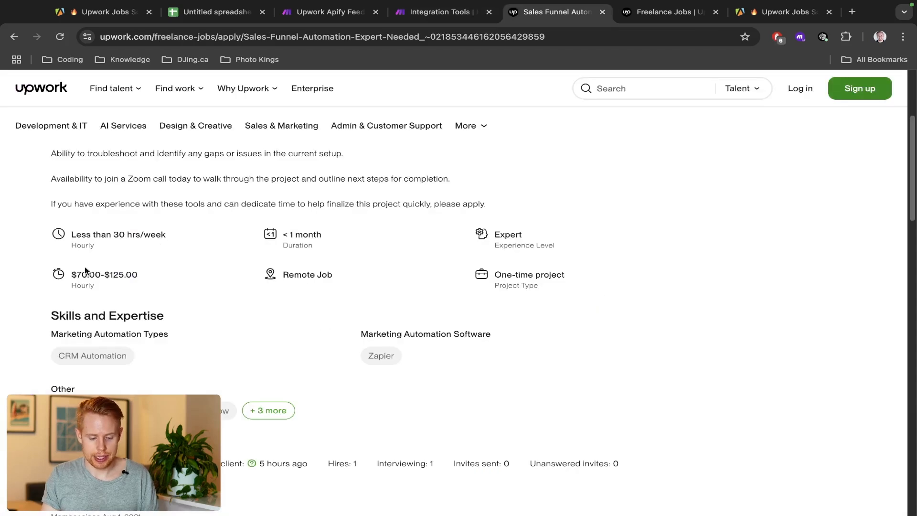
pyautogui.moveTo(34, 237); pyautogui.dragTo(580, 291)
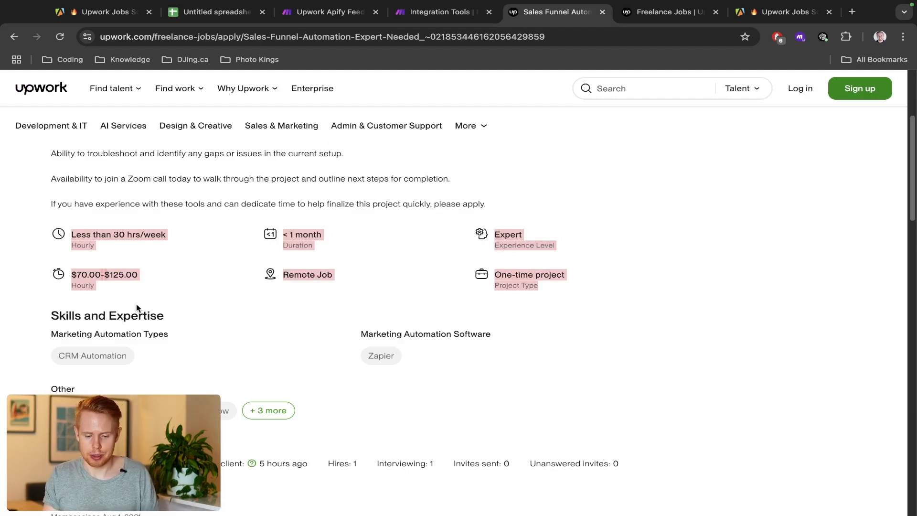
pyautogui.hotkey('ctrl', 'shift', 'Tab')
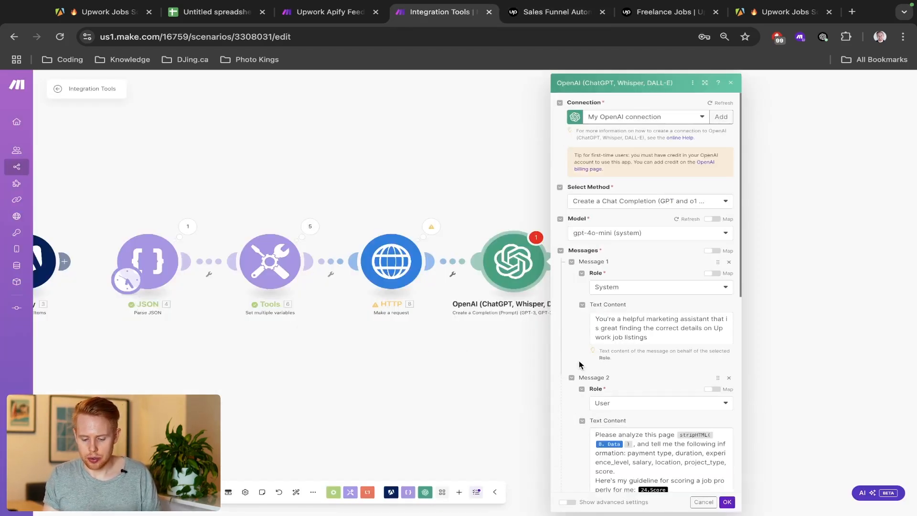
pyautogui.scroll(-3, 578, 360)
pyautogui.scroll(5, 686, 373)
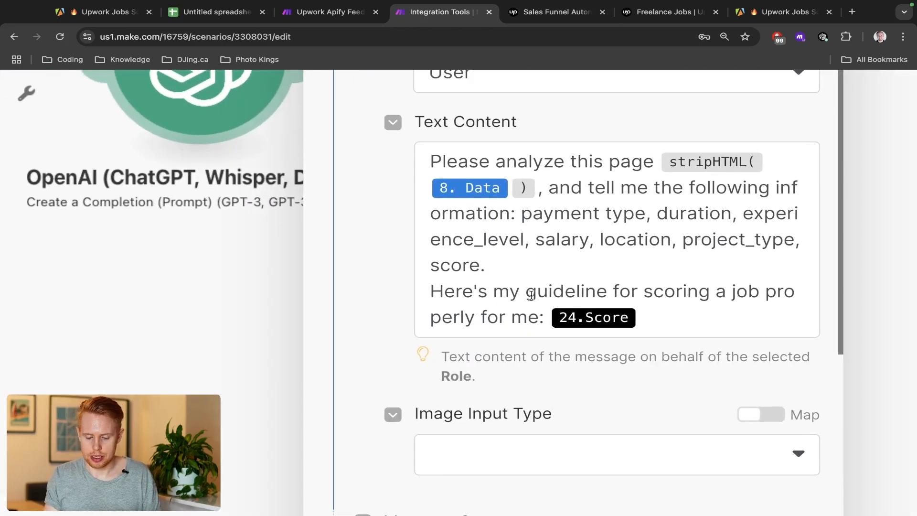
# Set message 3 to require JSON output with payment_type, duration, experience_level, salary, location and project_type as strings and score as number, and delete message 4.
pyautogui.scroll(-5, 686, 377)
pyautogui.click(590, 308)
pyautogui.click(590, 310)
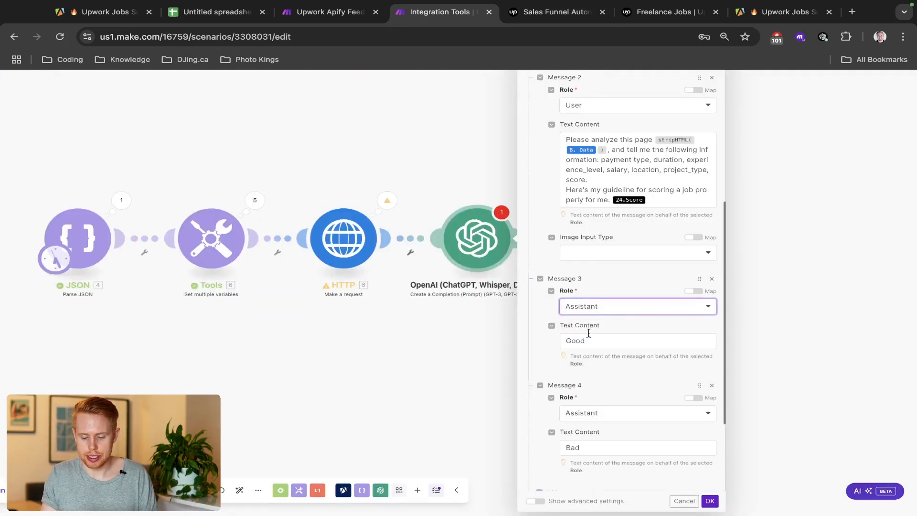
pyautogui.click(583, 340)
pyautogui.write('The output must be JSON, structure like this: { "payment_type": "string", "duration": "string", ""experience_level": "string", "salary": "string", "location": "string", "project_type": "string", "score": "number" }')
pyautogui.scroll(-2, 643, 279)
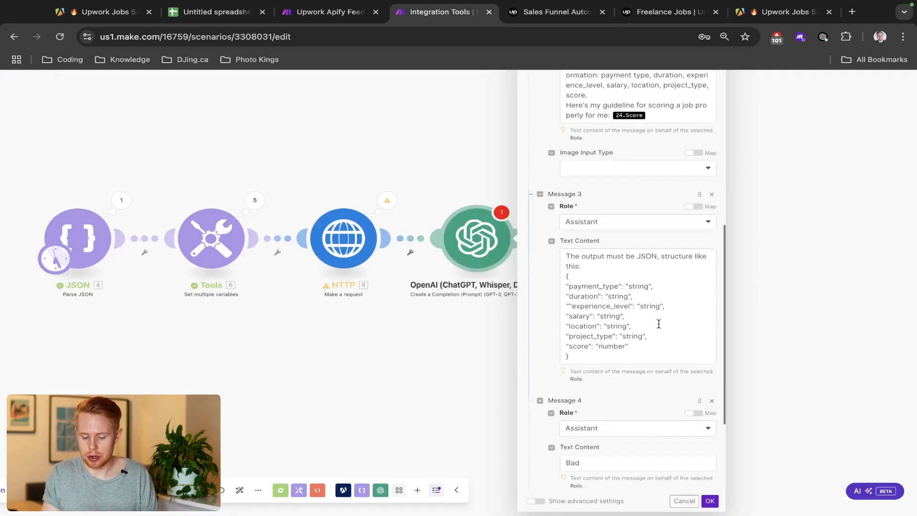
pyautogui.click(712, 401)
pyautogui.scroll(5, 658, 278)
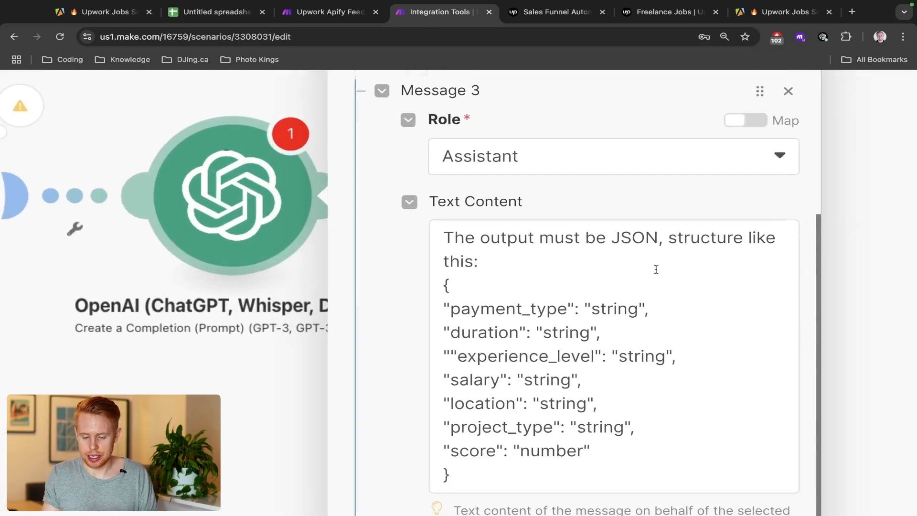
# Review the JSON output structure in Message 3's text content, including the payment_type, duration and score keys.
pyautogui.moveTo(532, 237); pyautogui.dragTo(699, 251)
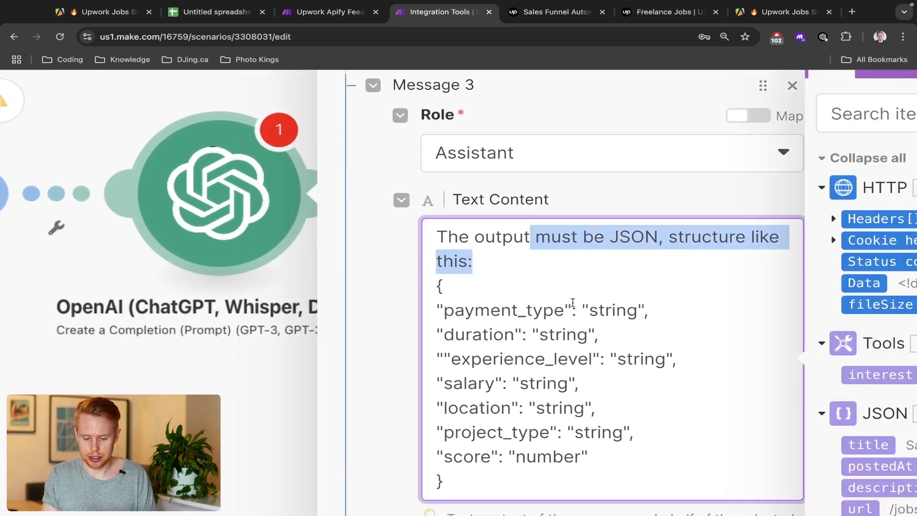
pyautogui.scroll(-2, 621, 287)
pyautogui.click(491, 230)
pyautogui.doubleClick(465, 234)
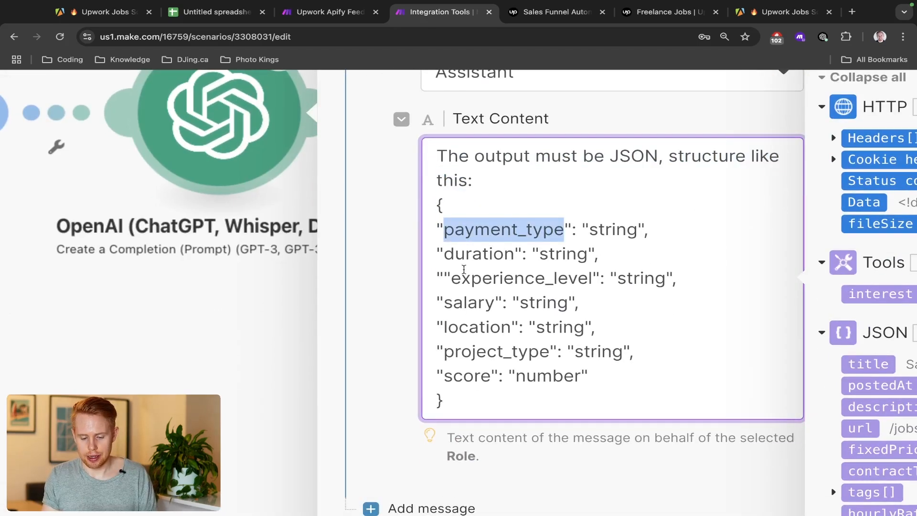
pyautogui.click(469, 253)
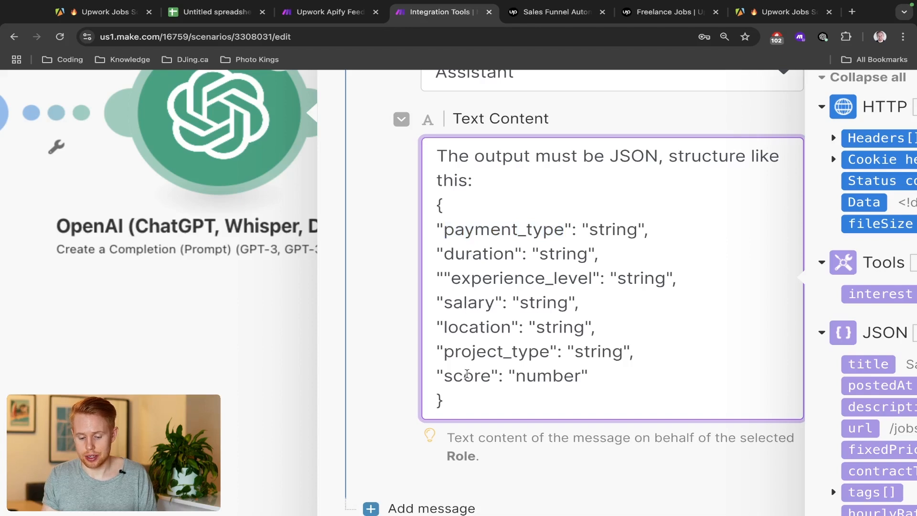
pyautogui.doubleClick(466, 375)
pyautogui.click(467, 213)
pyautogui.click(465, 231)
pyautogui.doubleClick(467, 234)
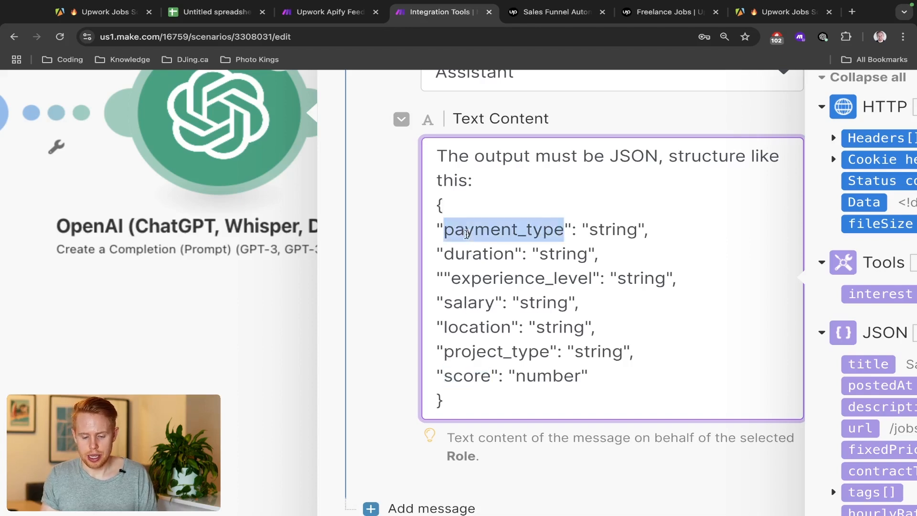
# Switch to the Upwork job posting and compare its payment type, duration, experience, salary, location and project type with the JSON keys.
pyautogui.hotkey('ctrl', 'Tab')
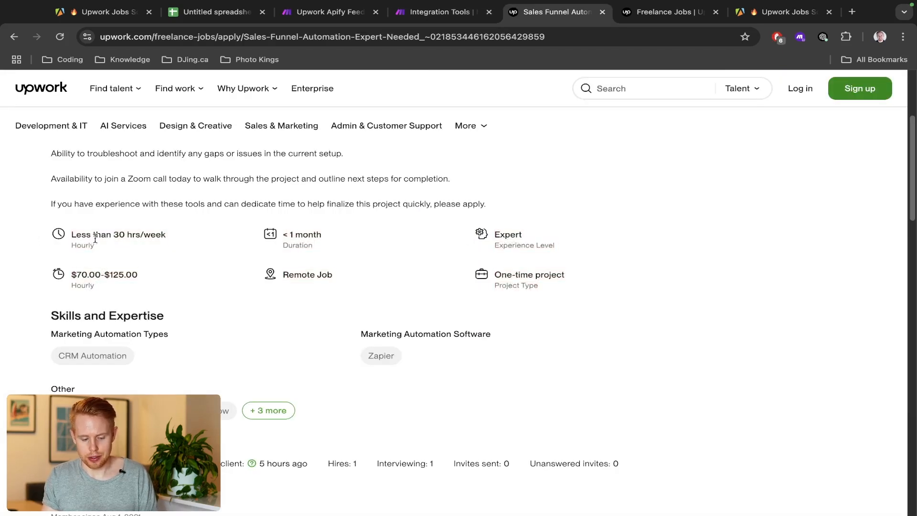
pyautogui.moveTo(99, 249); pyautogui.dragTo(70, 240)
pyautogui.hotkey('ctrl', 'c')
pyautogui.hotkey('ctrl', 'shift', 'Tab')
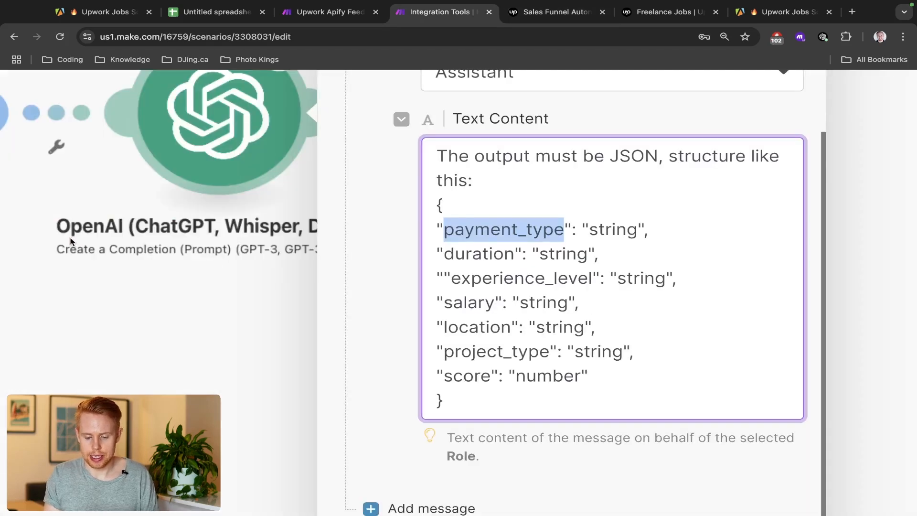
pyautogui.hotkey('ctrl', 'Tab')
pyautogui.moveTo(282, 246); pyautogui.dragTo(333, 248)
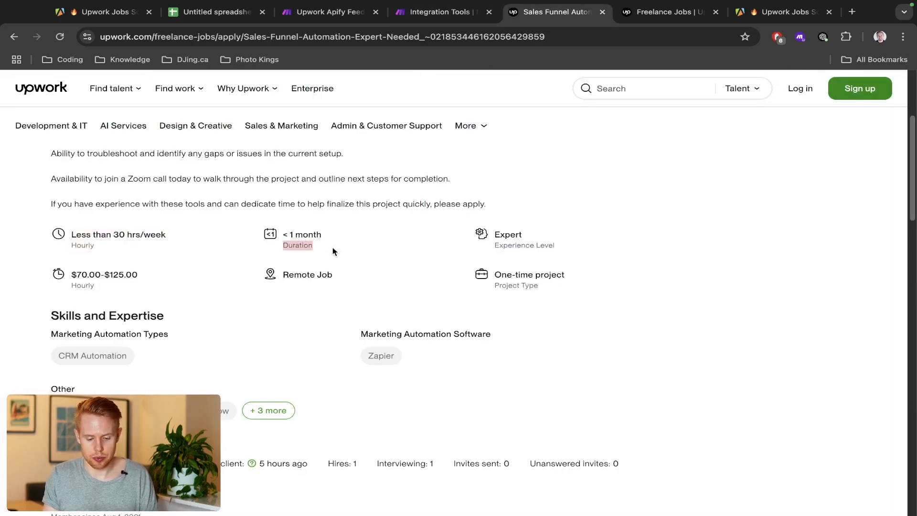
pyautogui.doubleClick(483, 241)
pyautogui.click(114, 281)
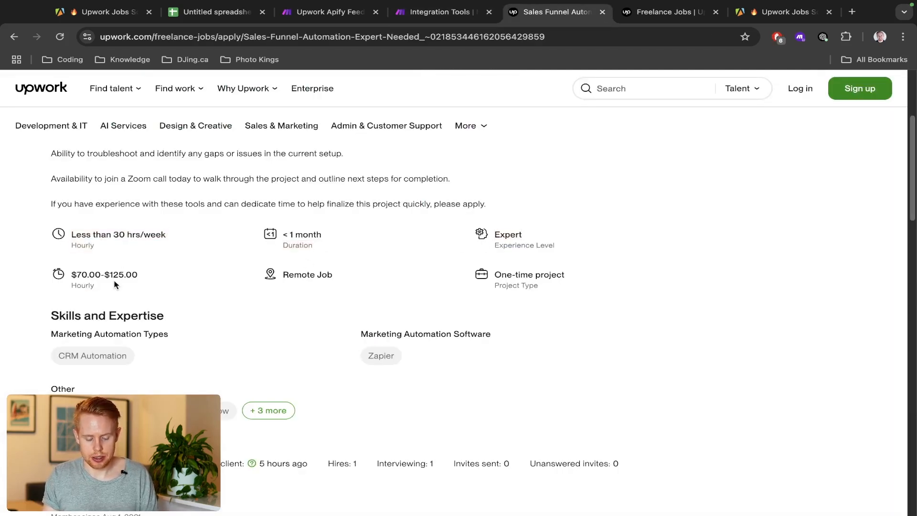
pyautogui.doubleClick(114, 285)
pyautogui.tripleClick(328, 284)
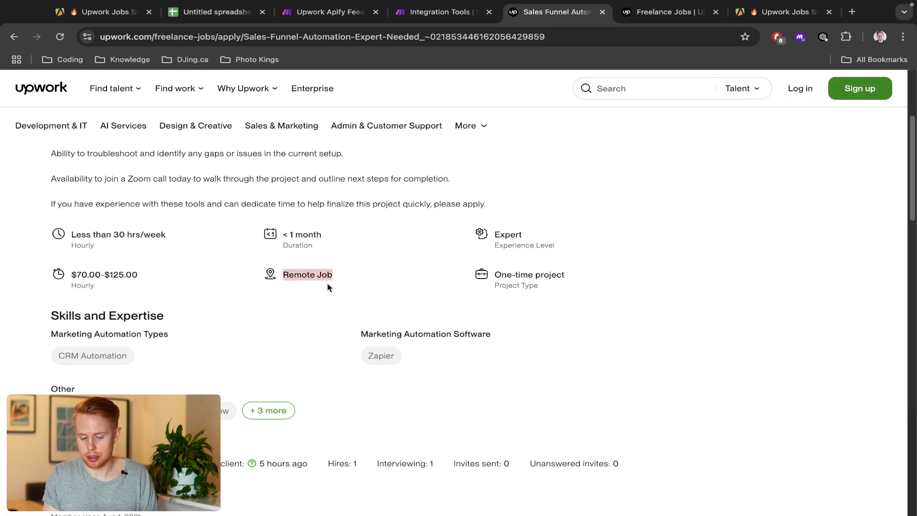
pyautogui.click(547, 293)
pyautogui.tripleClick(546, 292)
pyautogui.hotkey('ctrl', 'shift', 'Tab')
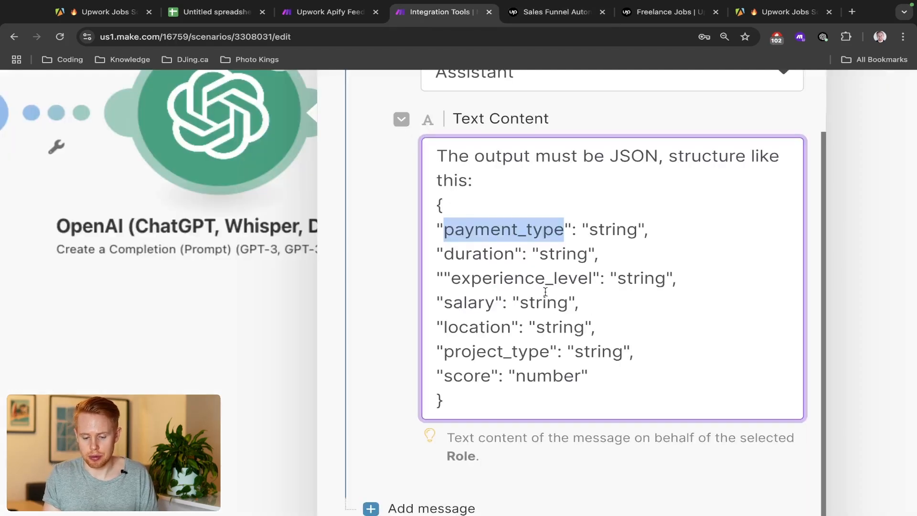
# Examine the payment_type entry and the full JSON block in Message 3, and compare them with the mappable items and the spreadsheet's columns.
pyautogui.click(451, 230)
pyautogui.moveTo(443, 229); pyautogui.dragTo(563, 232)
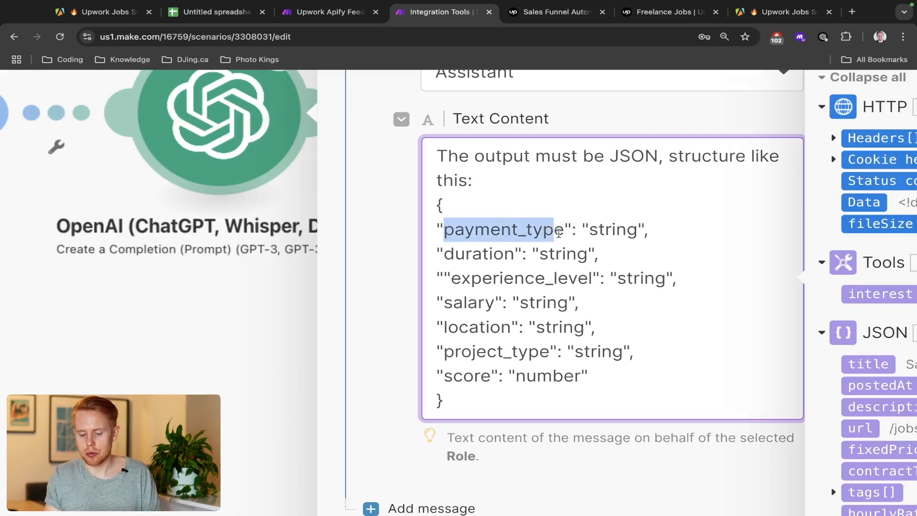
pyautogui.doubleClick(592, 227)
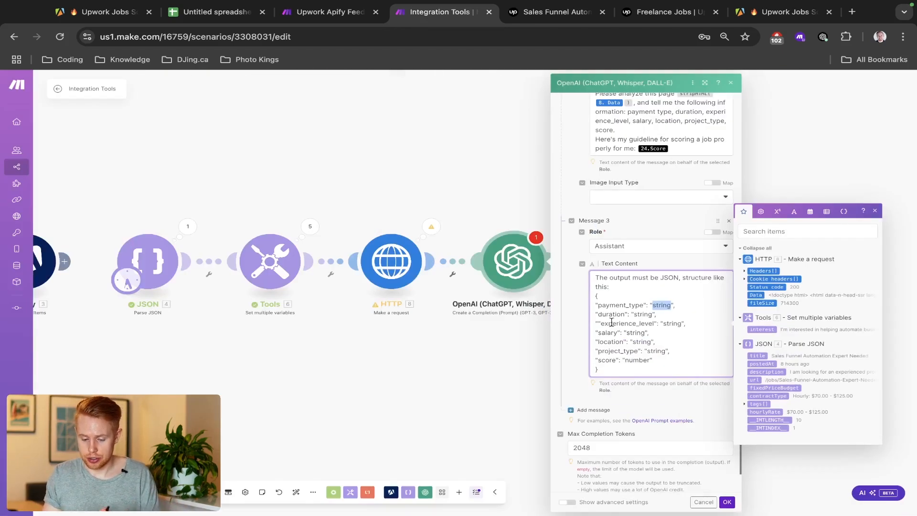
pyautogui.moveTo(595, 297); pyautogui.dragTo(615, 393)
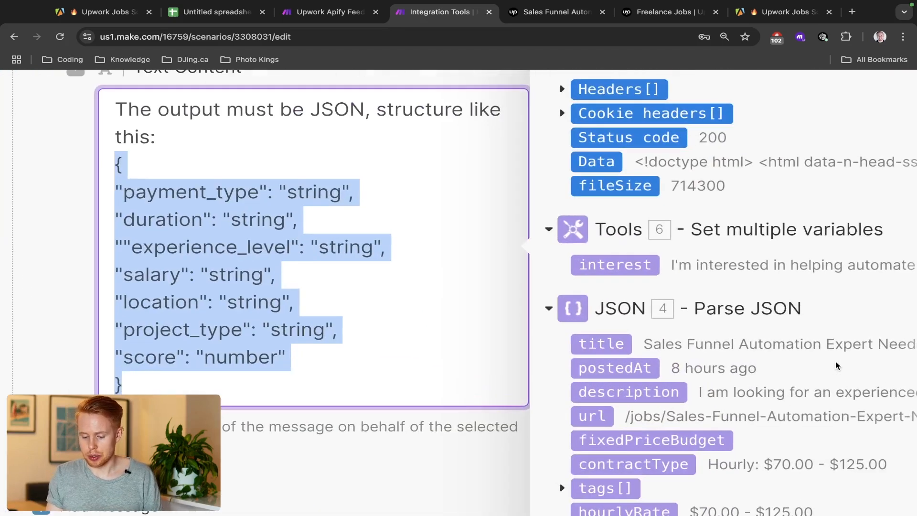
pyautogui.hscroll(2, 691, 363)
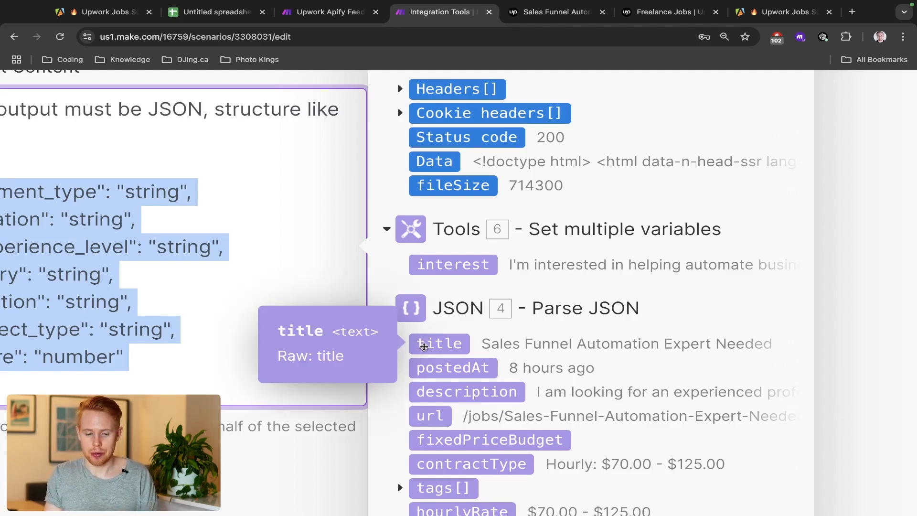
pyautogui.press('super+2')
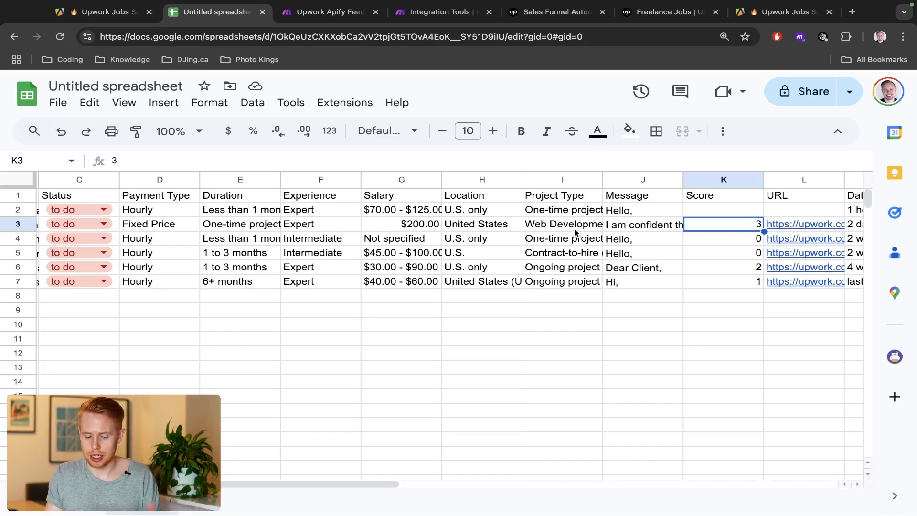
pyautogui.press('super+4')
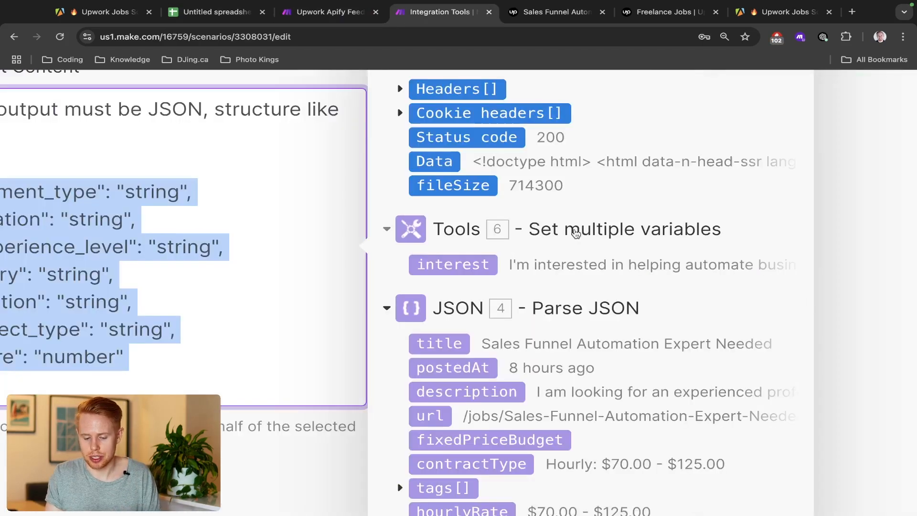
pyautogui.hscroll(-5, 262, 268)
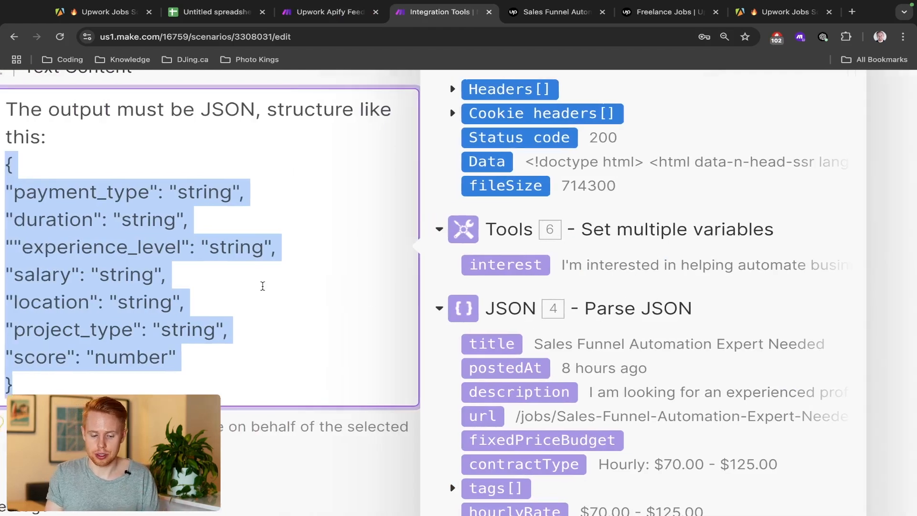
# Inspect the payment_type key and its "string" value, and the "number" value of the score key.
pyautogui.click(233, 193)
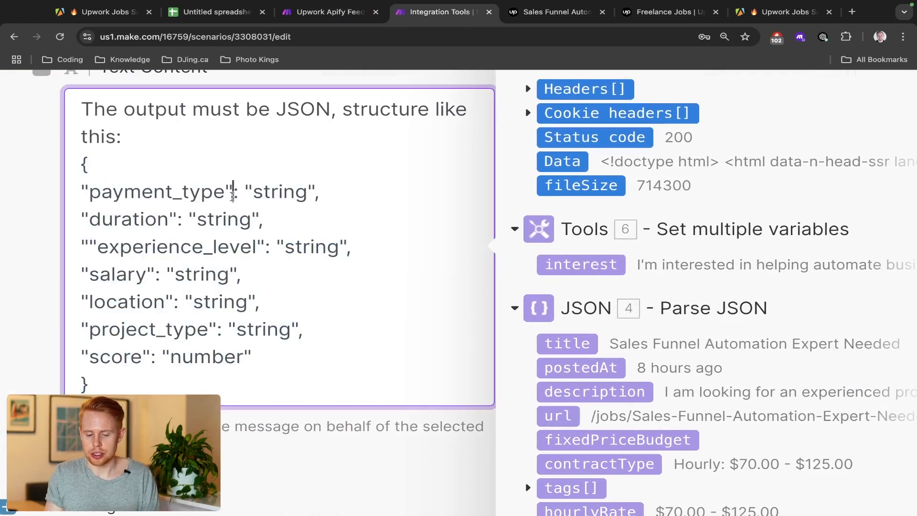
pyautogui.press('super+shift+Left')
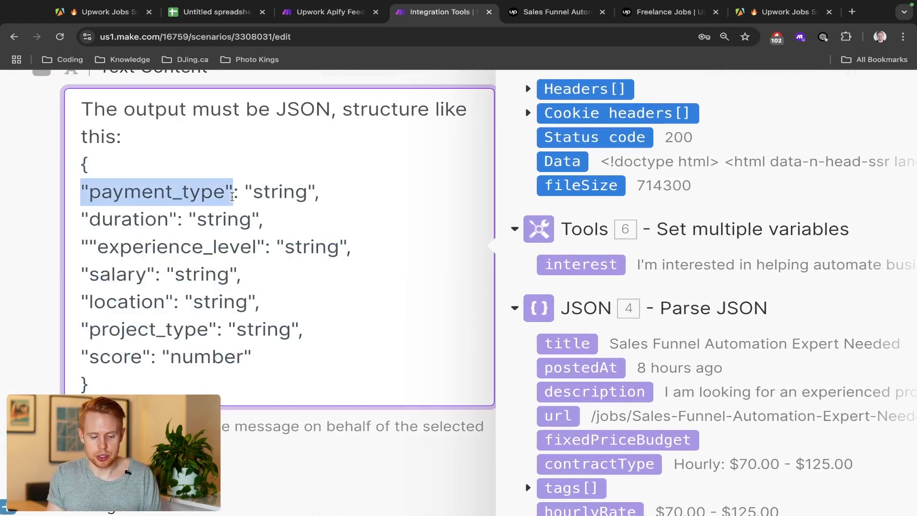
pyautogui.press('Right')
pyautogui.press('Right')
pyautogui.press('Right')
pyautogui.press('super+shift+Right')
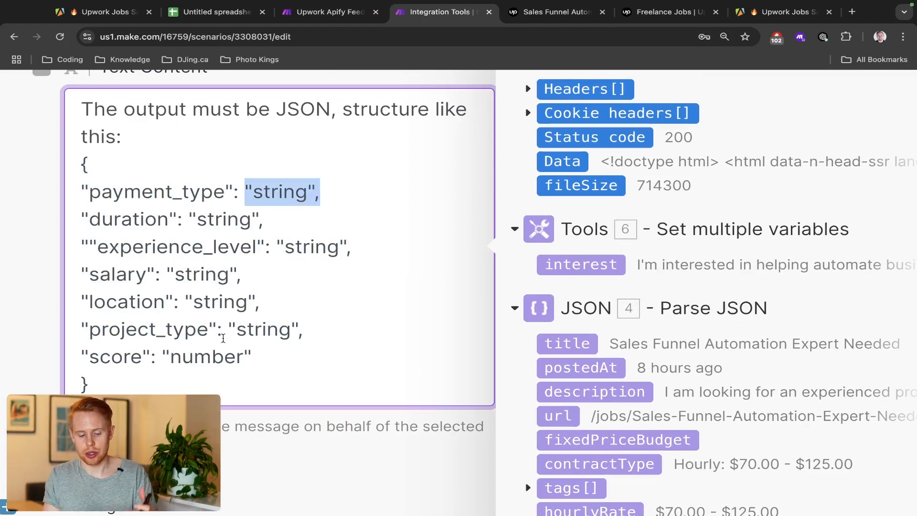
pyautogui.doubleClick(214, 356)
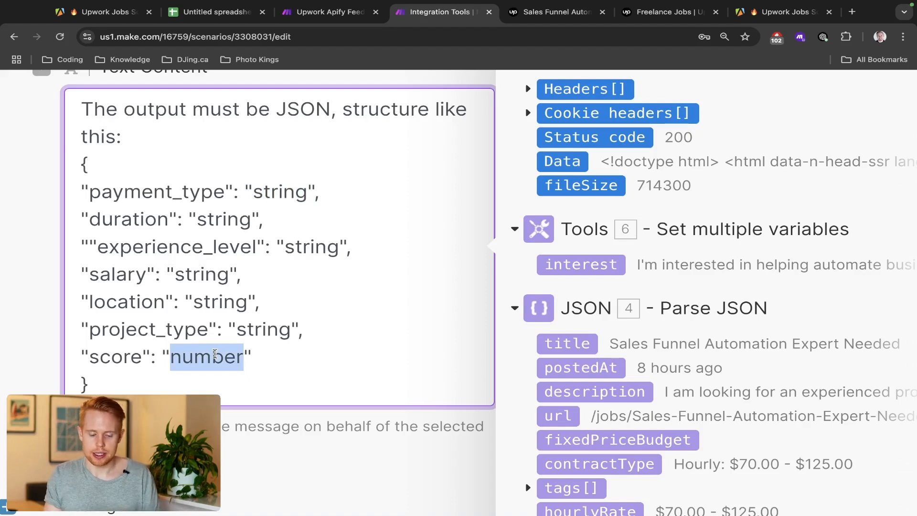
# Add an empty key-value pair on a new line after the score entry in the JSON structure.
pyautogui.scroll(-5, 215, 354)
pyautogui.click(385, 364)
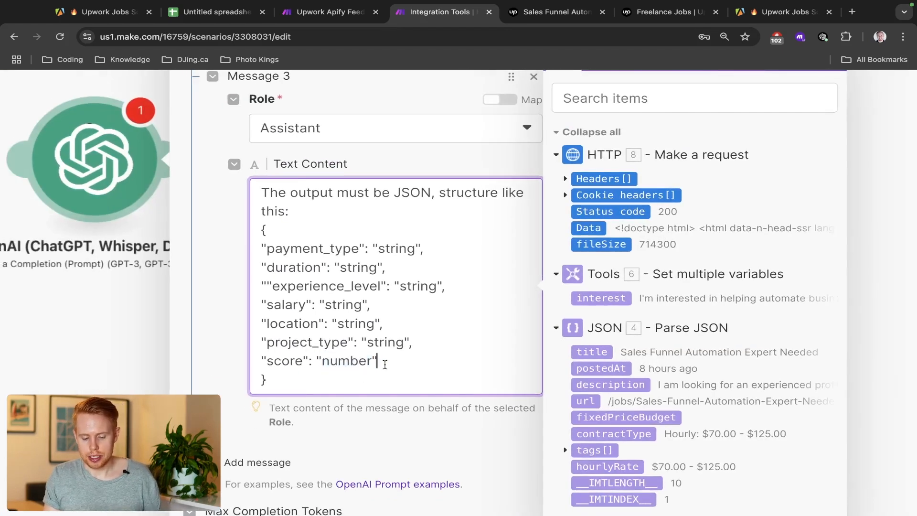
pyautogui.write(',')
pyautogui.press('Return')
pyautogui.write('"')
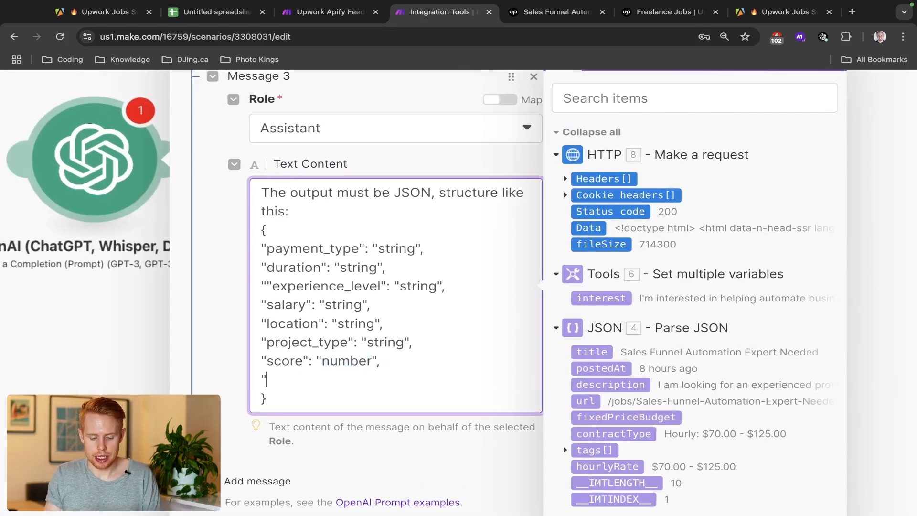
pyautogui.write('": ""')
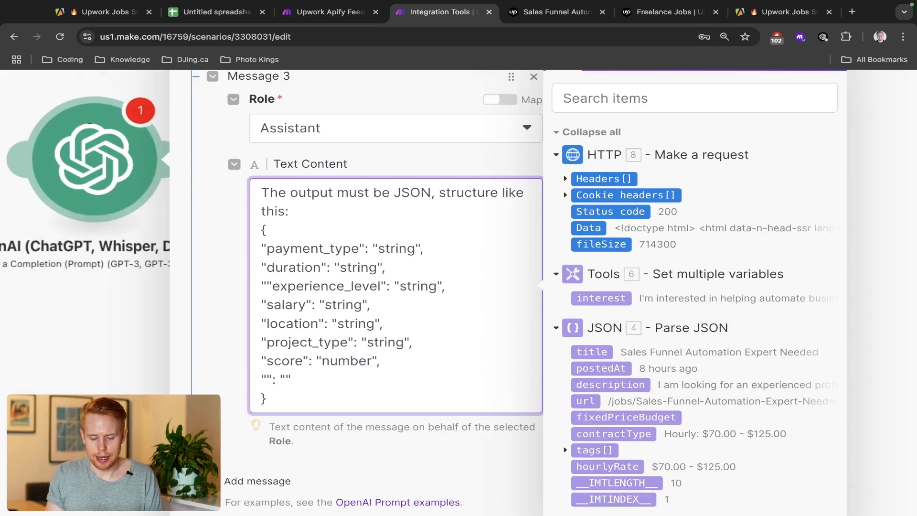
# Look through the Upwork job posting for another detail to extract, including its skills section.
pyautogui.hotkey('ctrl', 'shift', 'Tab')
pyautogui.hotkey('ctrl', 'Tab')
pyautogui.hotkey('ctrl', 'Tab')
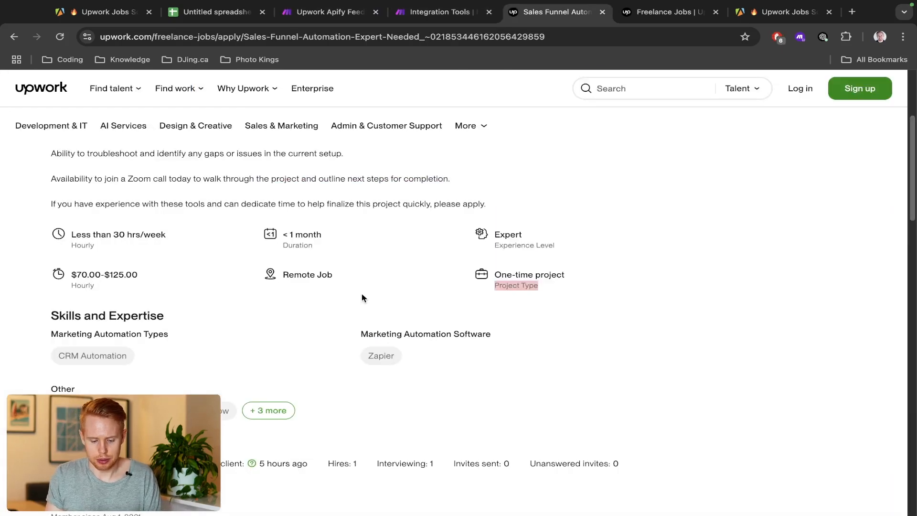
pyautogui.scroll(4, 362, 294)
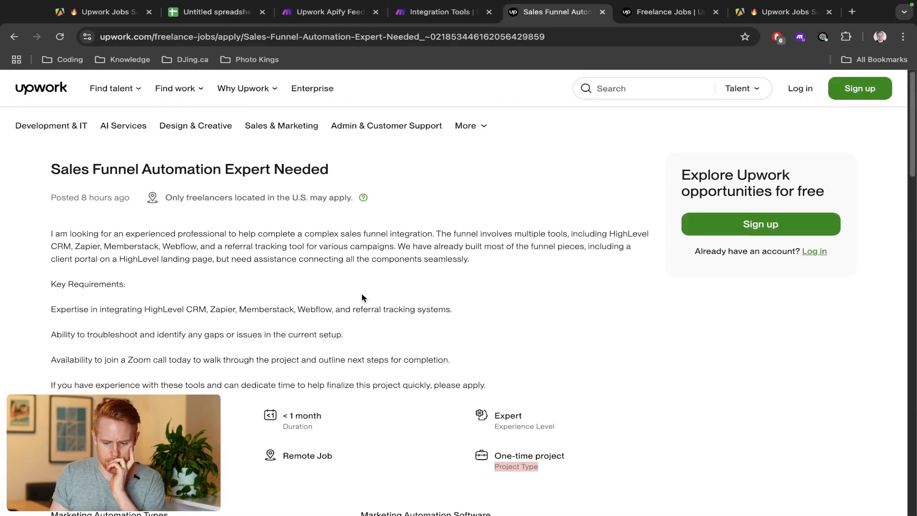
pyautogui.scroll(-6, 362, 296)
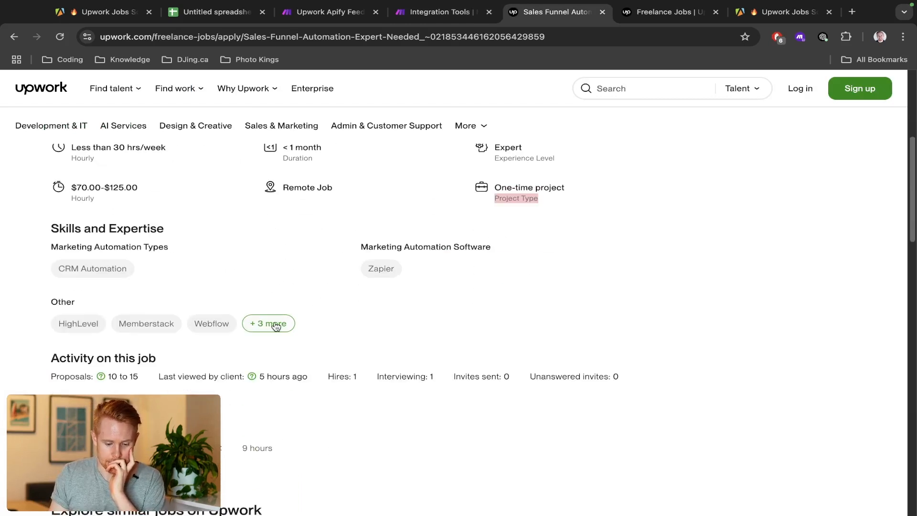
# Return to the Make scenario and name the empty JSON key "tags".
pyautogui.hotkey('ctrl', 'shift', 'Tab')
pyautogui.press('Left')
pyautogui.press('Left')
pyautogui.press('Left')
pyautogui.press('Left')
pyautogui.press('Left')
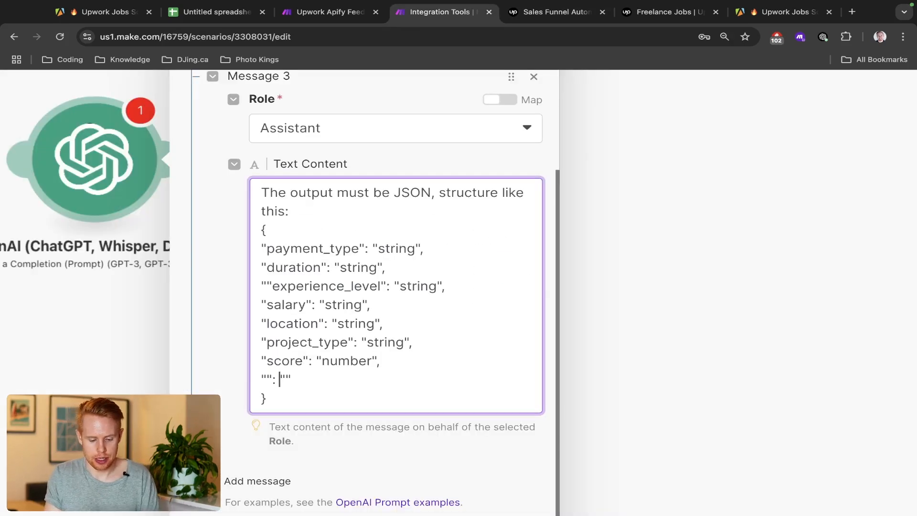
pyautogui.write('tags')
pyautogui.press('Right')
pyautogui.press('Right')
pyautogui.press('Right')
pyautogui.press('Right')
pyautogui.press('Right')
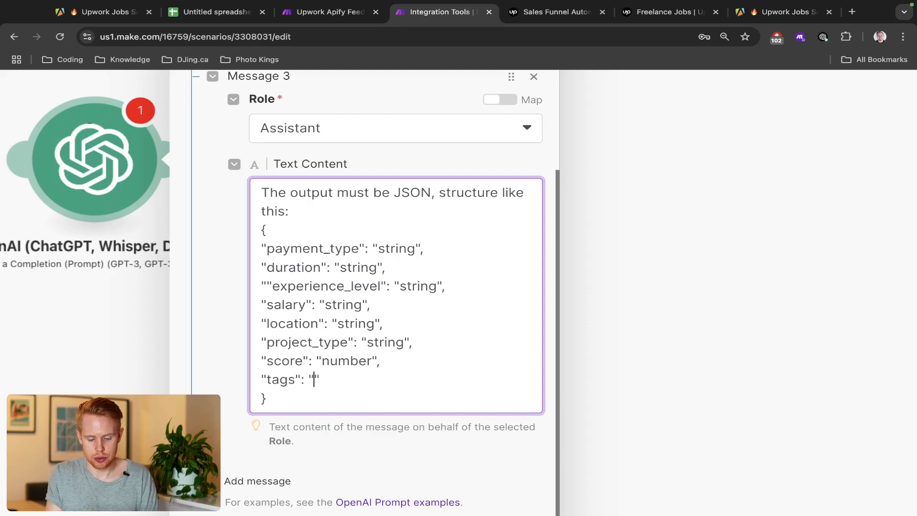
# Set the value of the tags key to the array ["string"].
pyautogui.press('BackSpace')
pyautogui.press('BackSpace')
pyautogui.write('[]')
pyautogui.press('Left')
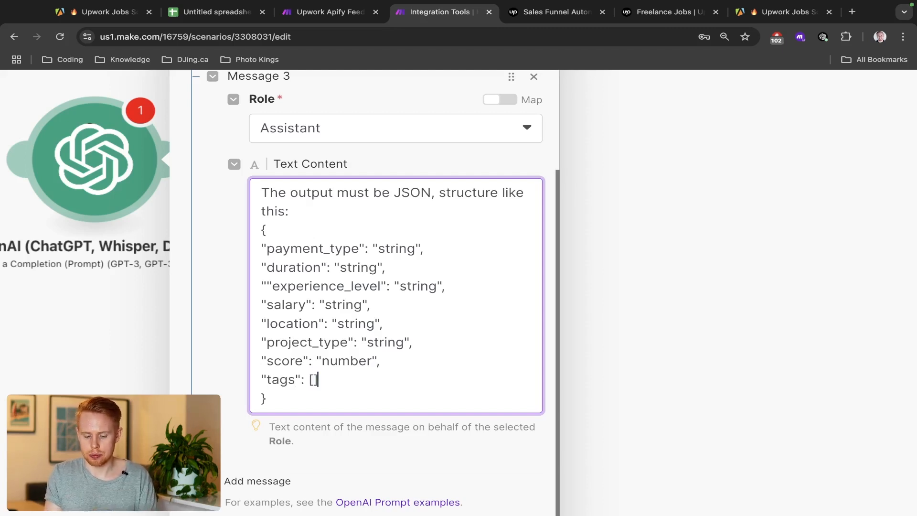
pyautogui.write('""')
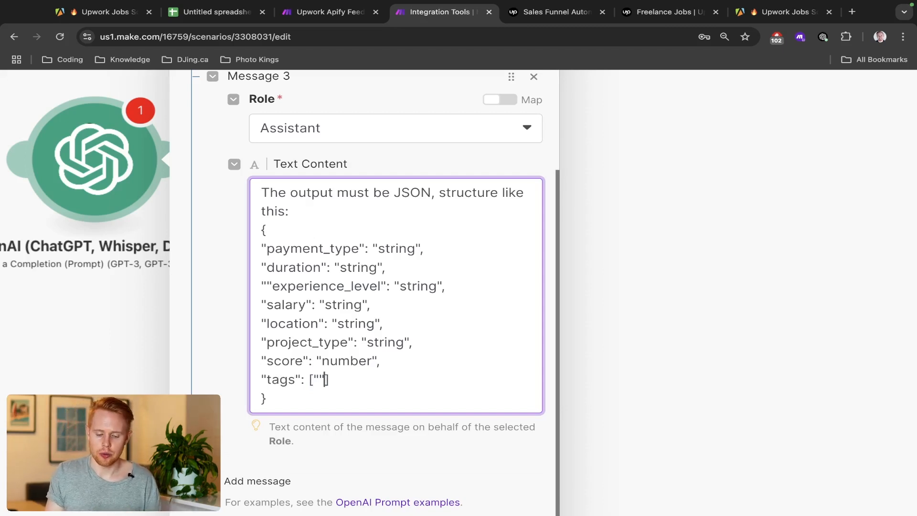
pyautogui.press('Left')
pyautogui.write('string')
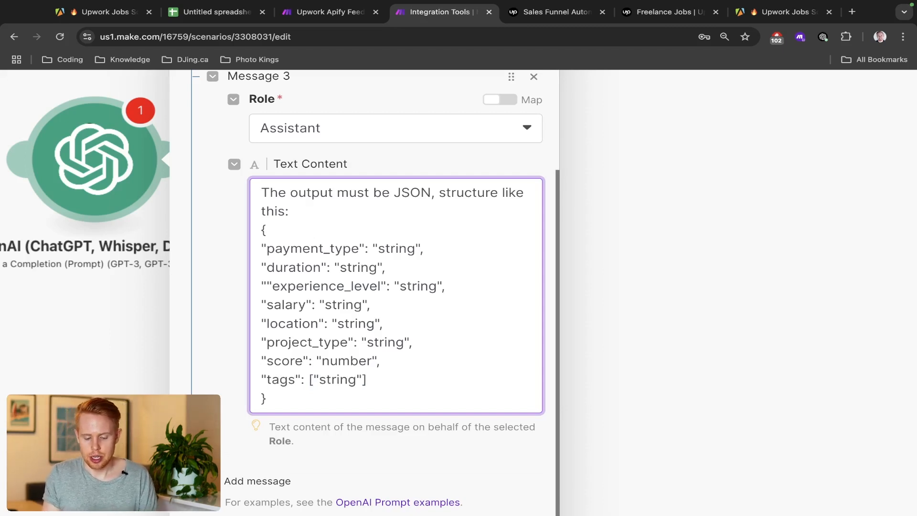
# Delete the tags line and the trailing comma after the score entry's "number" value.
pyautogui.press('Right')
pyautogui.press('Right')
pyautogui.hotkey('shift', 'Home')
pyautogui.press('BackSpace')
pyautogui.press('BackSpace')
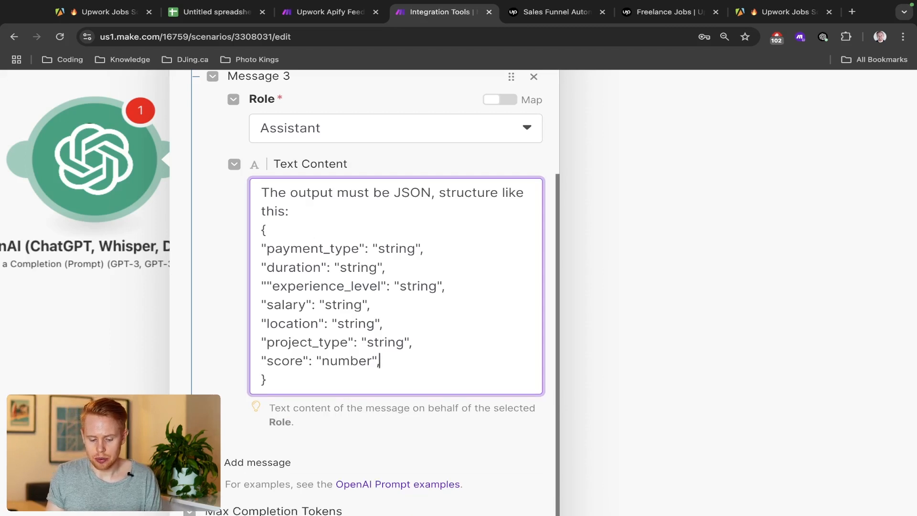
pyautogui.hotkey('shift', 'Left')
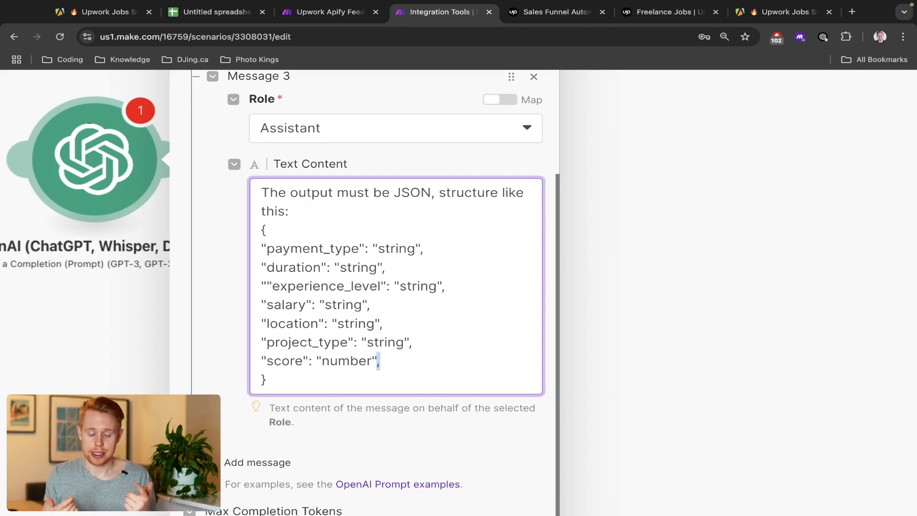
pyautogui.press('BackSpace')
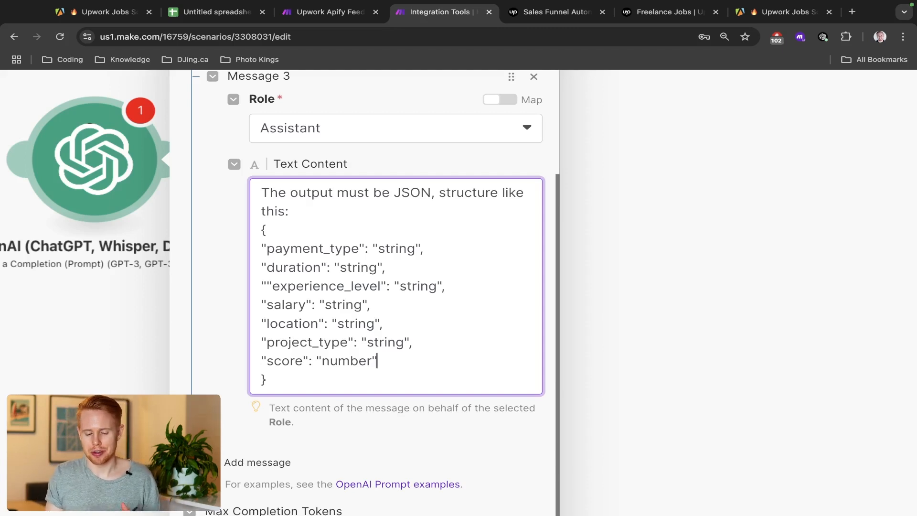
# Show the OpenAI module's advanced settings, set the response format to JSON Object, and enable parsing of the JSON response.
pyautogui.scroll(-2, 346, 335)
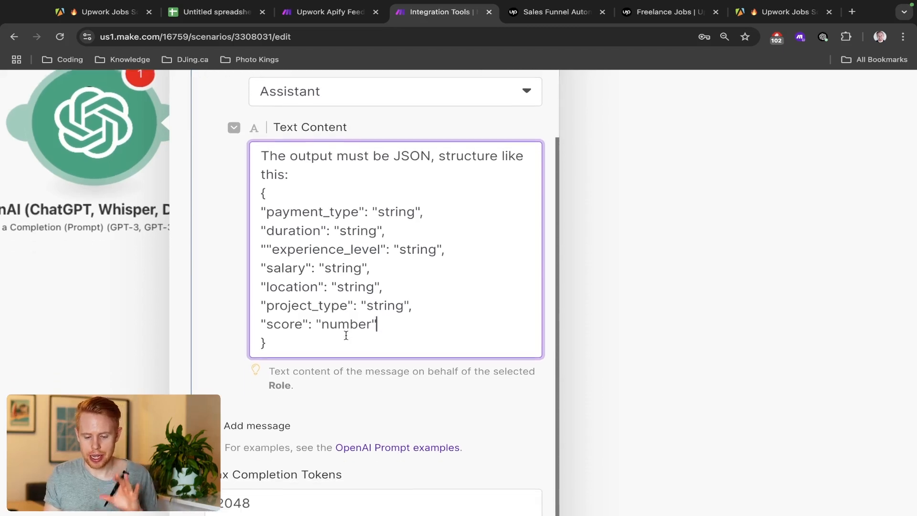
pyautogui.scroll(-3, 346, 335)
pyautogui.scroll(-2, 595, 446)
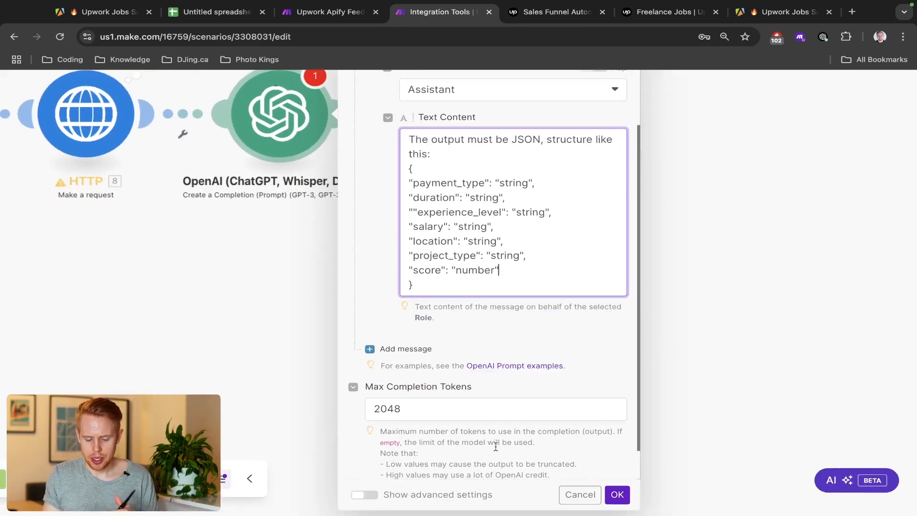
pyautogui.click(365, 505)
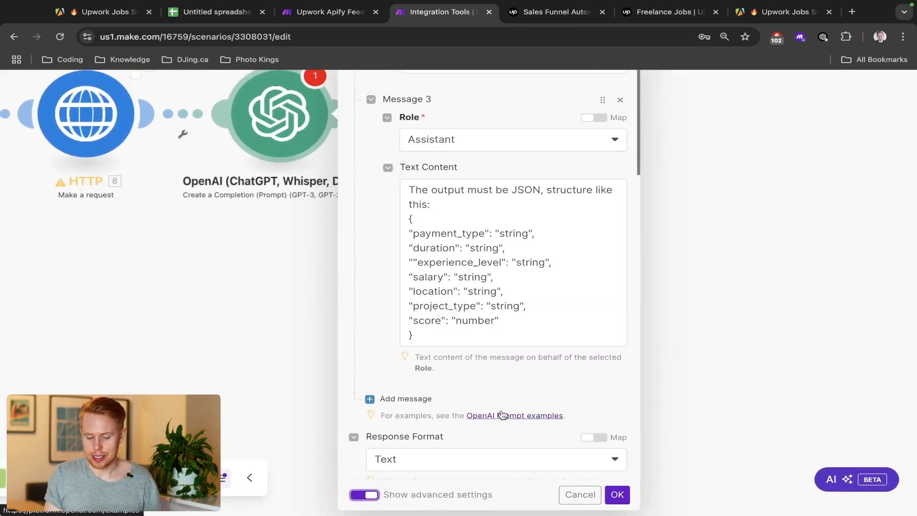
pyautogui.hotkey('ctrl', '-')
pyautogui.hotkey('ctrl', '-')
pyautogui.hotkey('ctrl', '-')
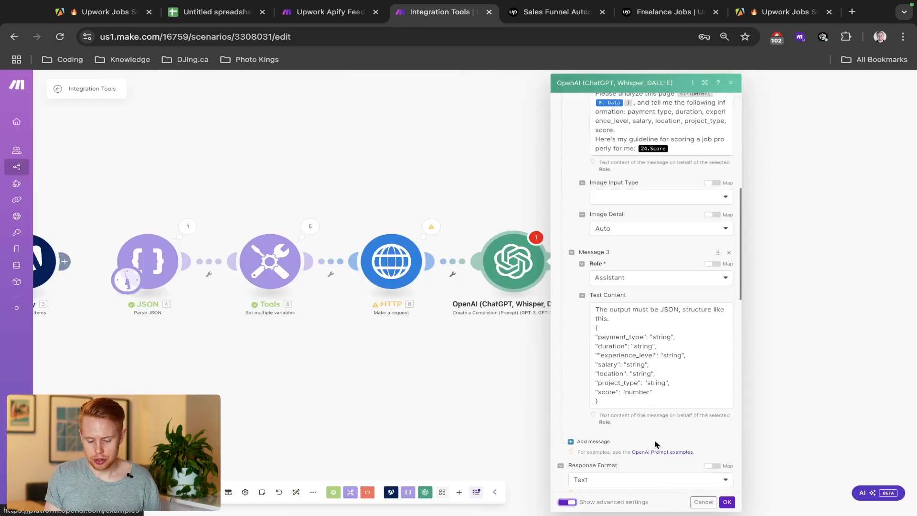
pyautogui.scroll(-3, 664, 446)
pyautogui.click(665, 314)
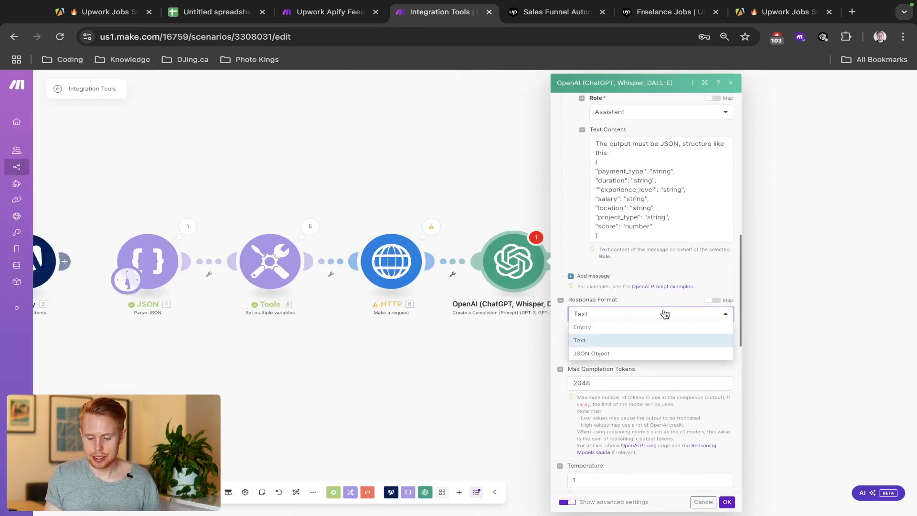
pyautogui.click(629, 353)
pyautogui.click(572, 381)
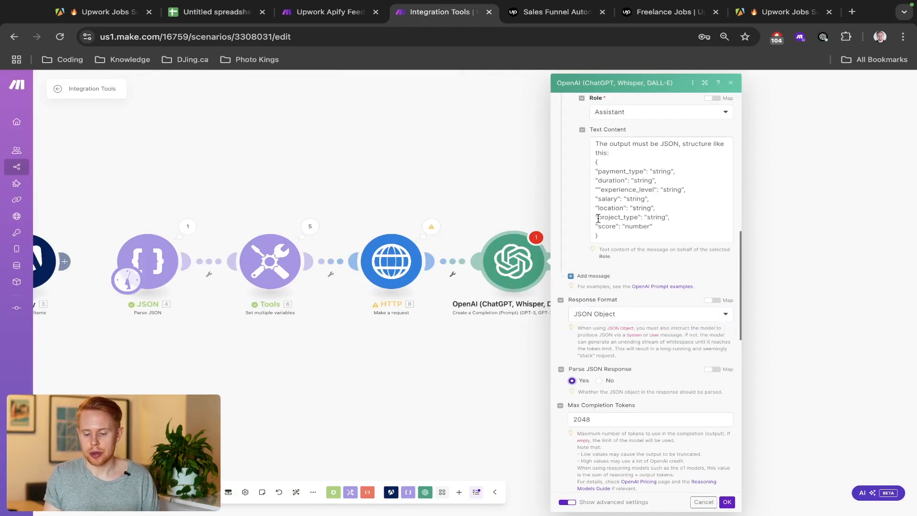
# Review the JSON output structure in the Assistant message of the OpenAI module.
pyautogui.moveTo(604, 237); pyautogui.dragTo(591, 164)
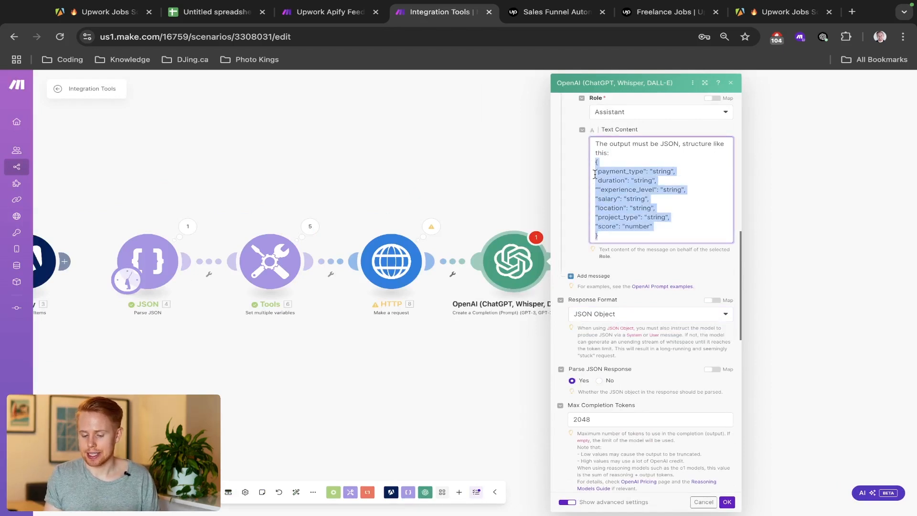
pyautogui.click(632, 226)
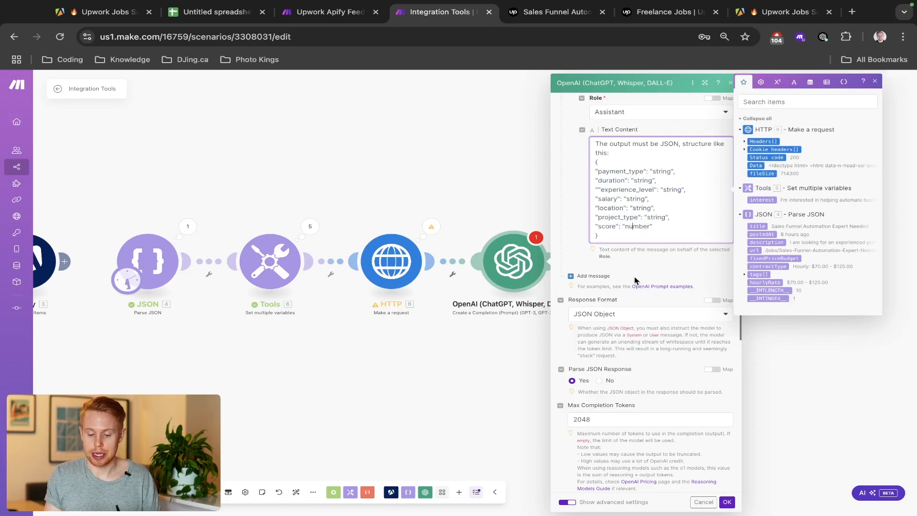
pyautogui.scroll(1, 622, 287)
pyautogui.click(628, 300)
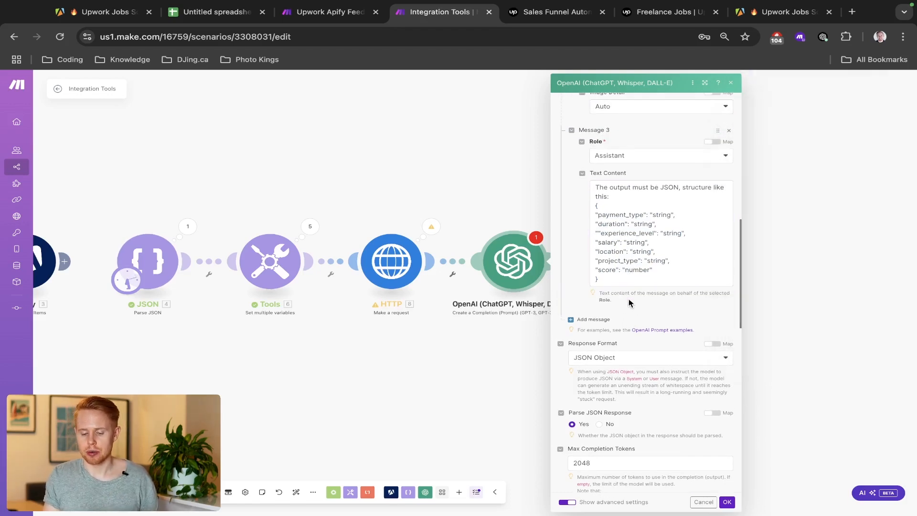
# Compare the OpenAI settings with the Upwork Apify Feed scenario and check the scoring guideline in the Integration Tools user message.
pyautogui.hotkey('ctrl', 'shift', 'Tab')
pyautogui.scroll(-5, 837, 333)
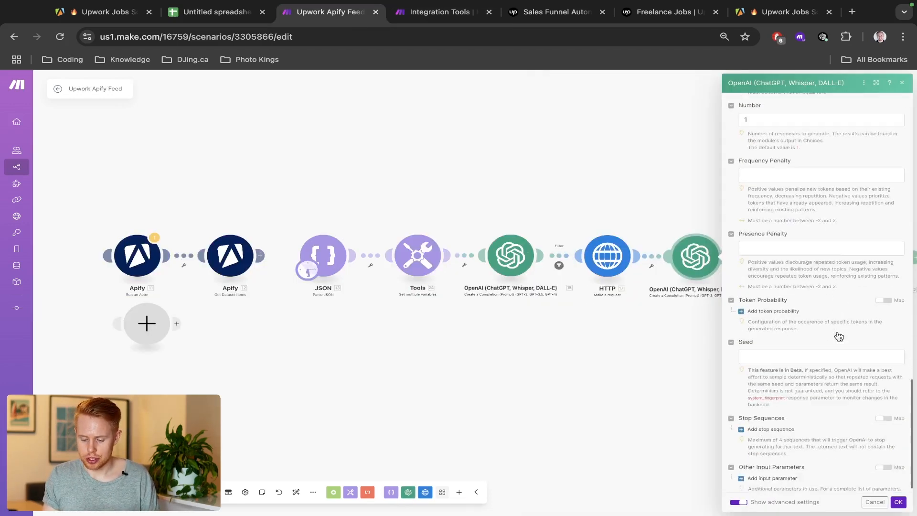
pyautogui.scroll(3, 838, 331)
pyautogui.scroll(10, 838, 331)
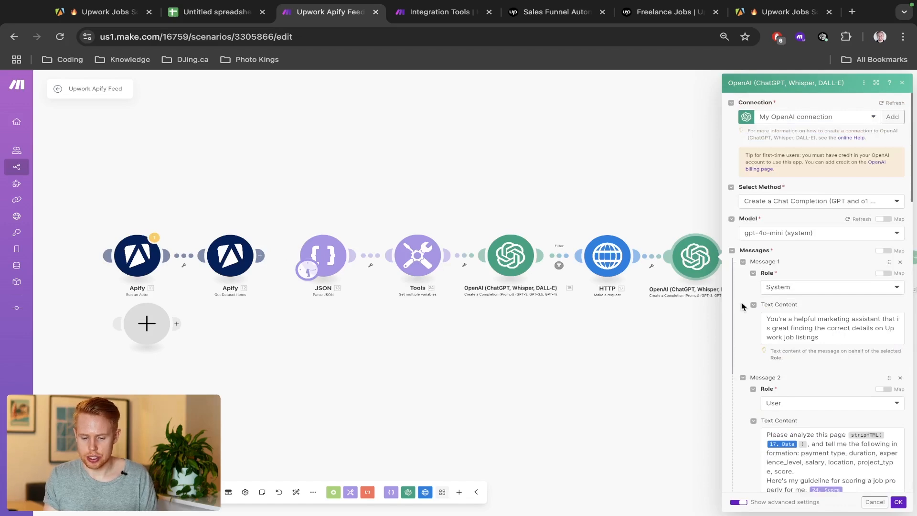
pyautogui.hotkey('ctrl', 'Tab')
pyautogui.scroll(10, 668, 347)
pyautogui.scroll(-2, 667, 344)
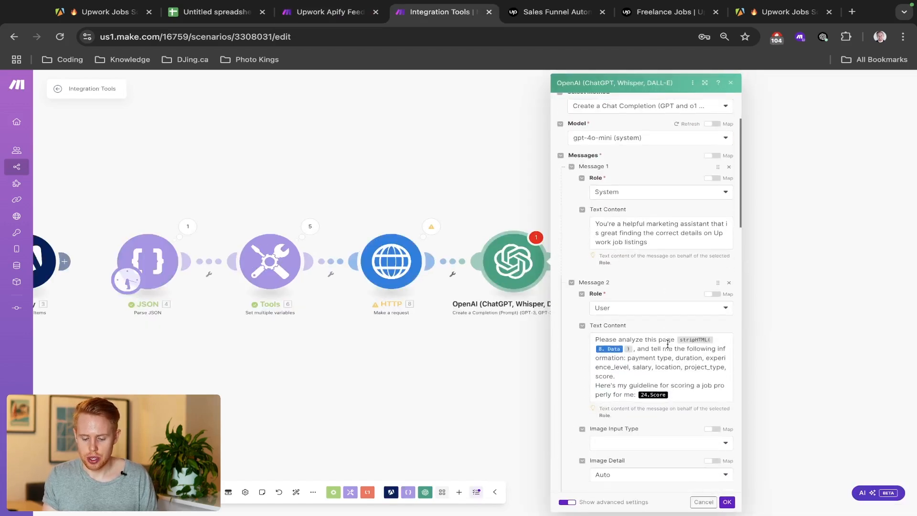
pyautogui.click(672, 391)
pyautogui.moveTo(672, 390); pyautogui.dragTo(595, 385)
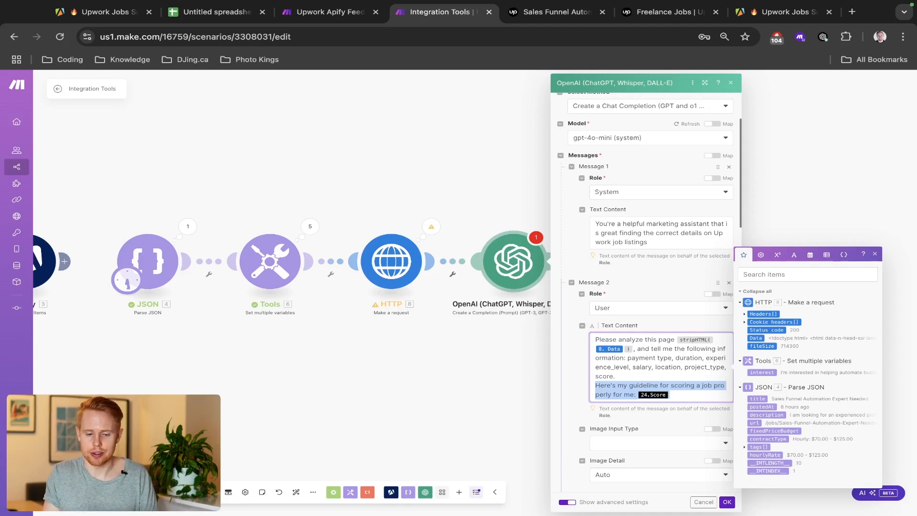
# Copy the scoring criteria text from the Tools module in the Upwork Apify Feed scenario.
pyautogui.hotkey('ctrl', 'shift', 'Tab')
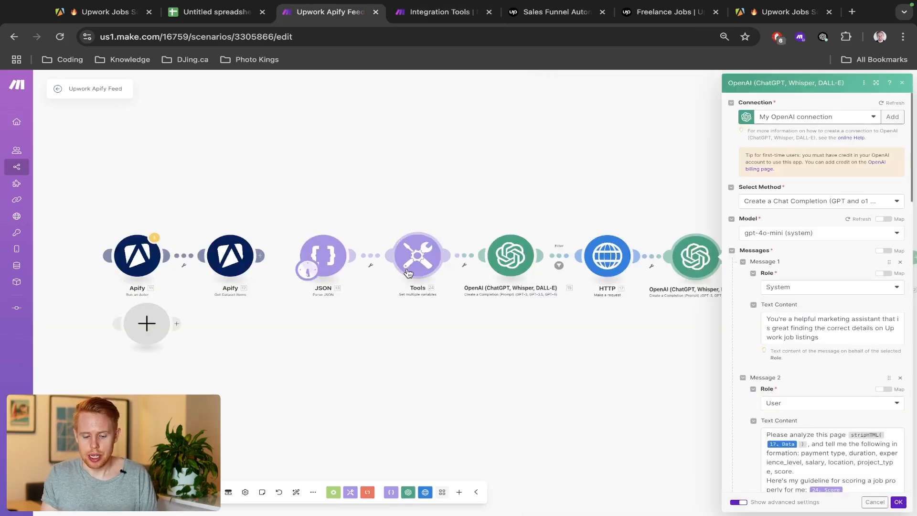
pyautogui.click(418, 255)
pyautogui.tripleClick(548, 473)
# Return to the Integration Tools scenario, accept the OpenAI module settings, and save the scenario.
pyautogui.hotkey('ctrl', 'Tab')
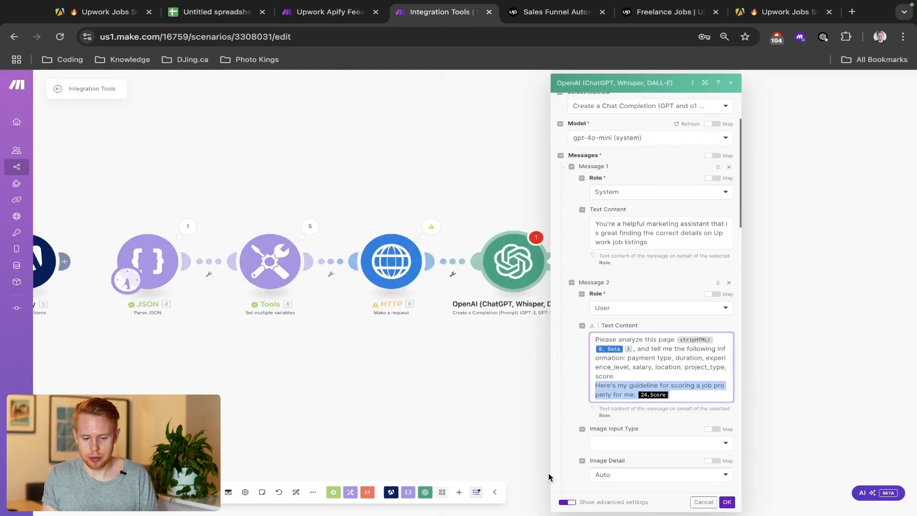
pyautogui.click(727, 502)
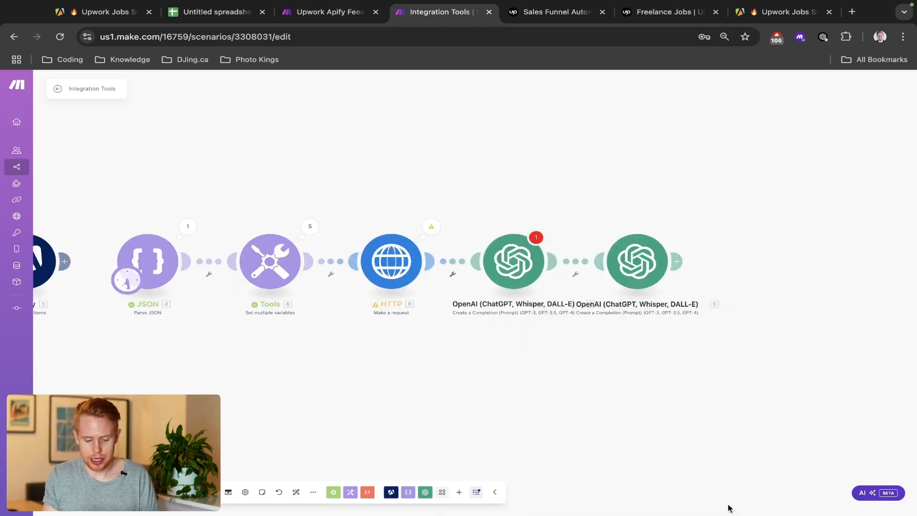
pyautogui.hotkey('ctrl', 's')
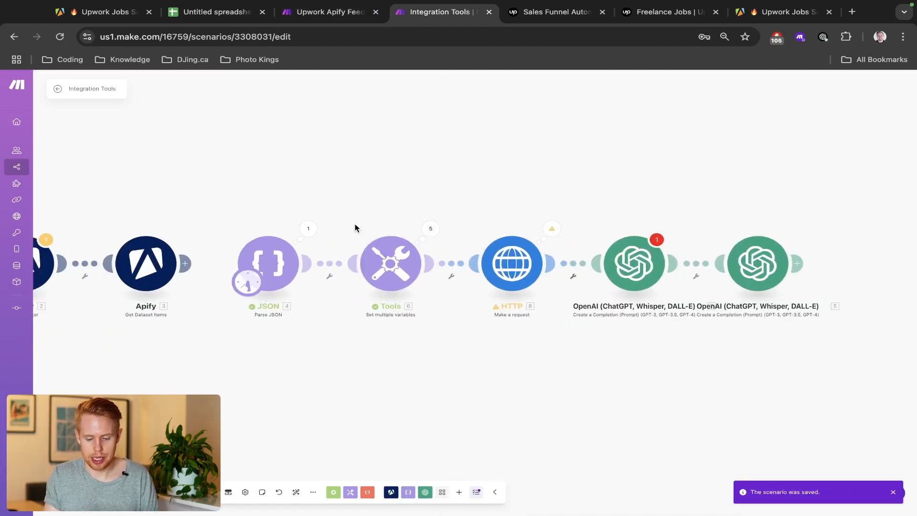
# Add a second variable named "score" to the Set multiple variables module and insert the copied scoring criteria as its value.
pyautogui.scroll(2, 362, 321)
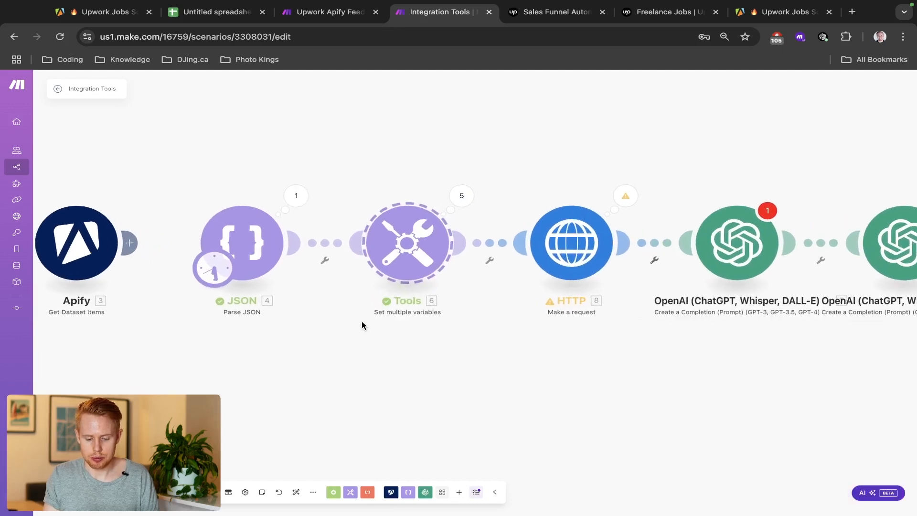
pyautogui.click(426, 237)
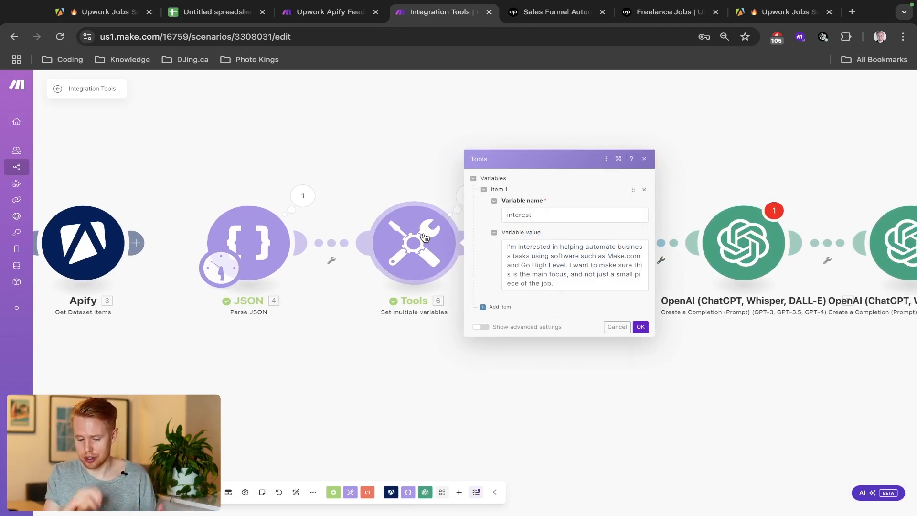
pyautogui.click(498, 307)
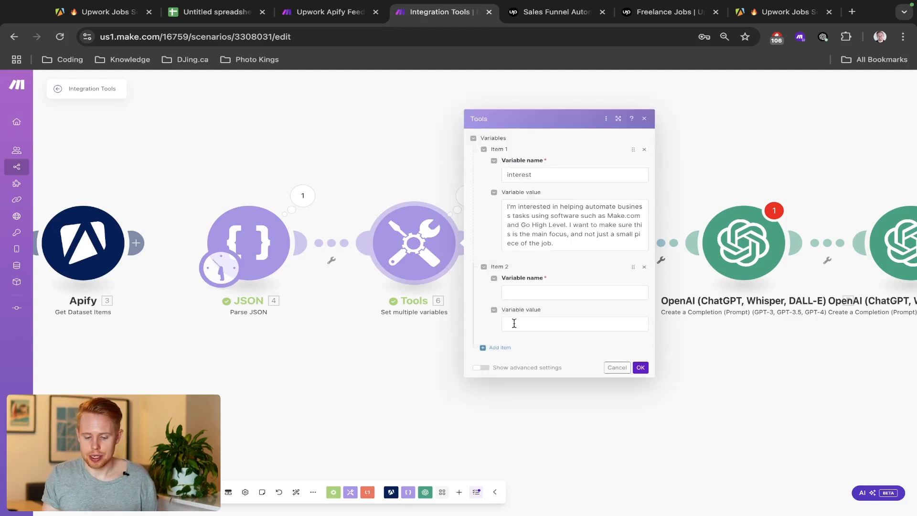
pyautogui.click(528, 294)
pyautogui.write('score')
pyautogui.press('Tab')
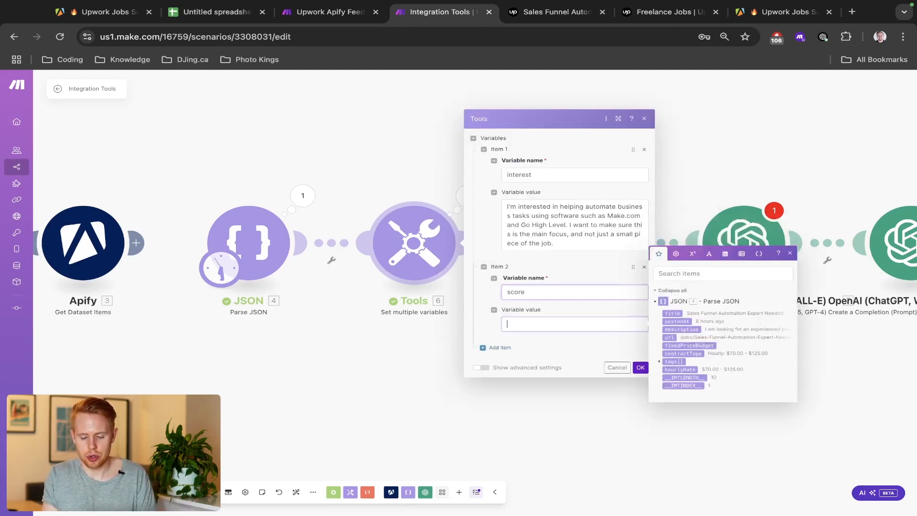
pyautogui.write("I'm looking for a job that pays a fixed rate, is at least $50 USD or more, and that has a duration of over 1 month. scoring is out of 5 and here's how points are awardsed: 2 points if it's super related to Make.com 1 point if it's over $50 USD/hour 1 point if it's over a month in duration 1 point if it's fixed rate")
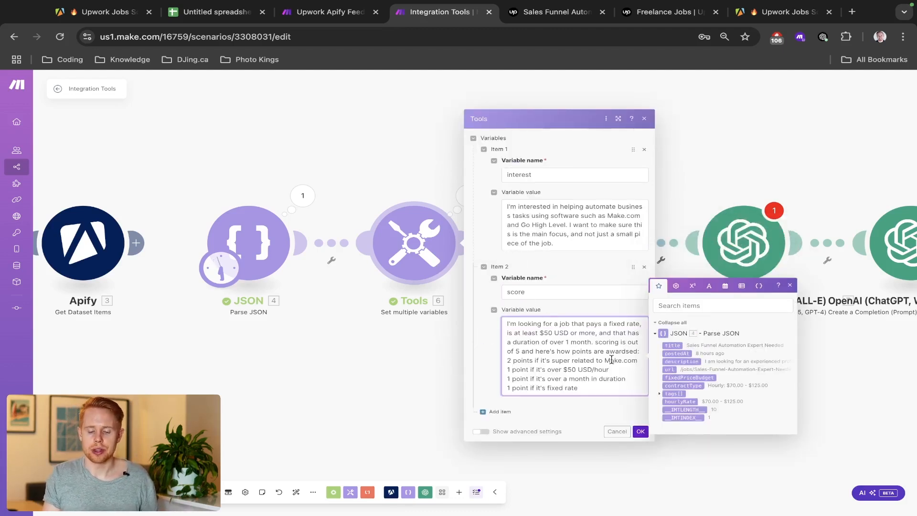
# Correct "awardsed" to "awarded" in the score value and replace both one-month duration criteria with being a remote job.
pyautogui.scroll(10, 611, 361)
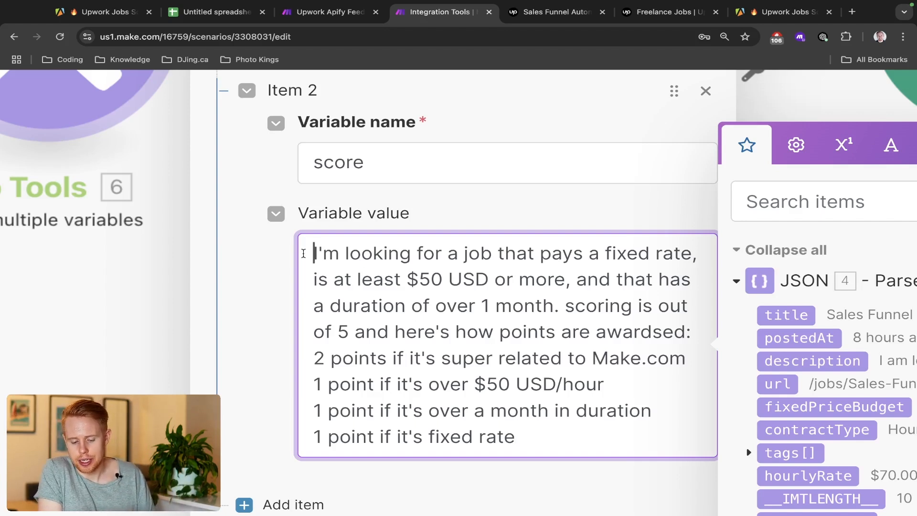
pyautogui.moveTo(303, 253); pyautogui.dragTo(565, 280)
pyautogui.scroll(-2, 561, 276)
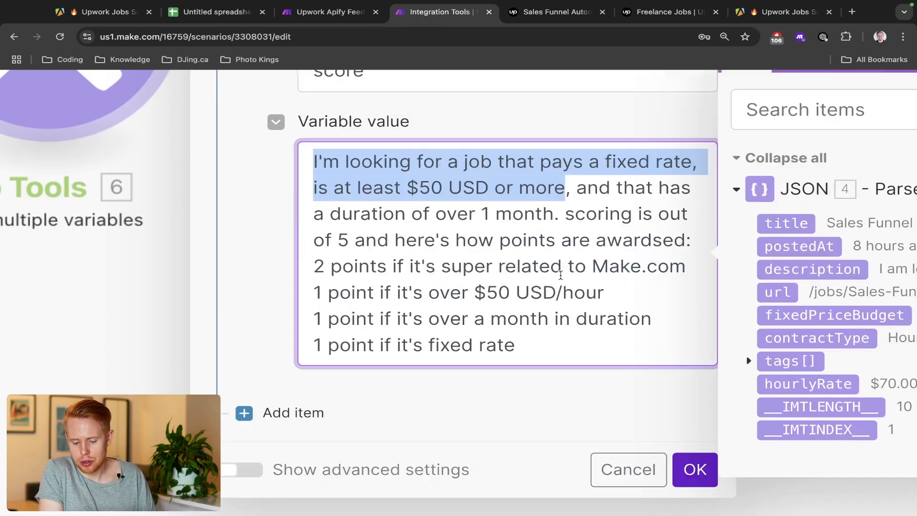
pyautogui.click(424, 229)
pyautogui.moveTo(395, 214); pyautogui.dragTo(652, 241)
pyautogui.click(661, 238)
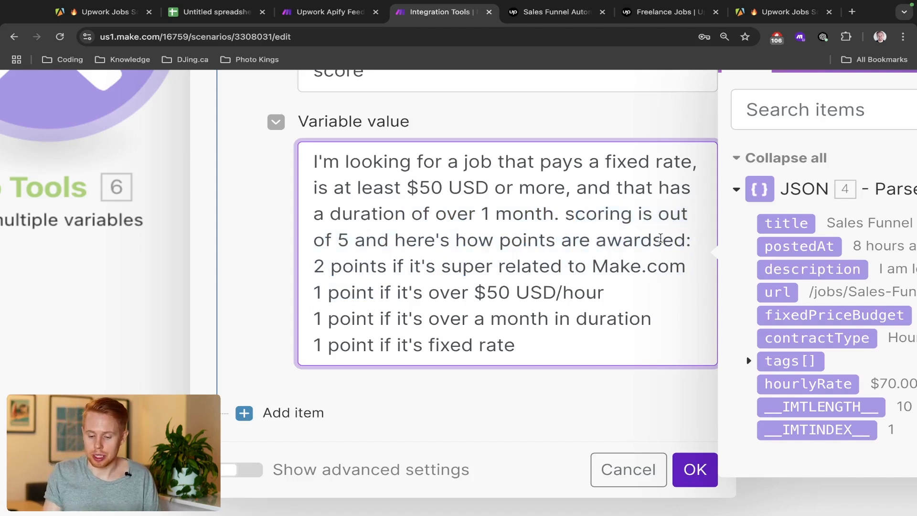
pyautogui.press('BackSpace')
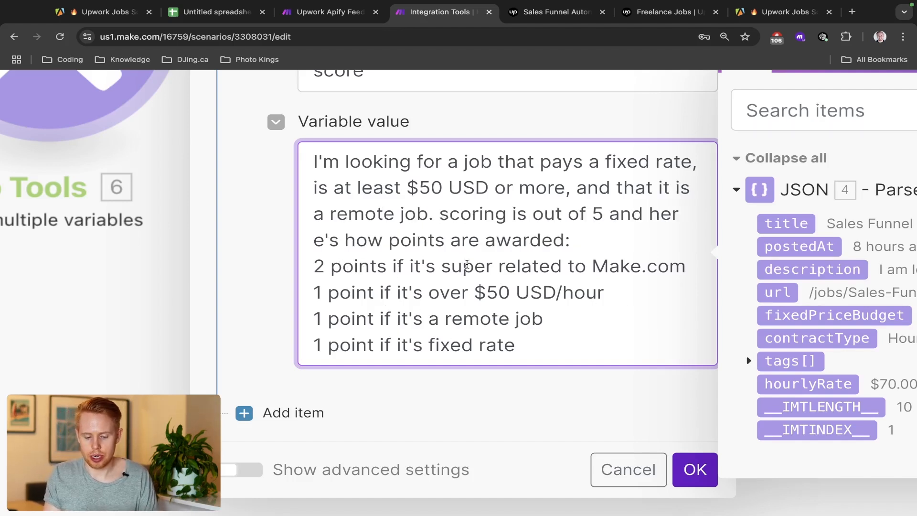
# Prefix each of the four point rules in the score value with a hyphen.
pyautogui.write('-')
pyautogui.press('Down')
pyautogui.press('Left')
pyautogui.write('-')
pyautogui.press('Down')
pyautogui.press('Left')
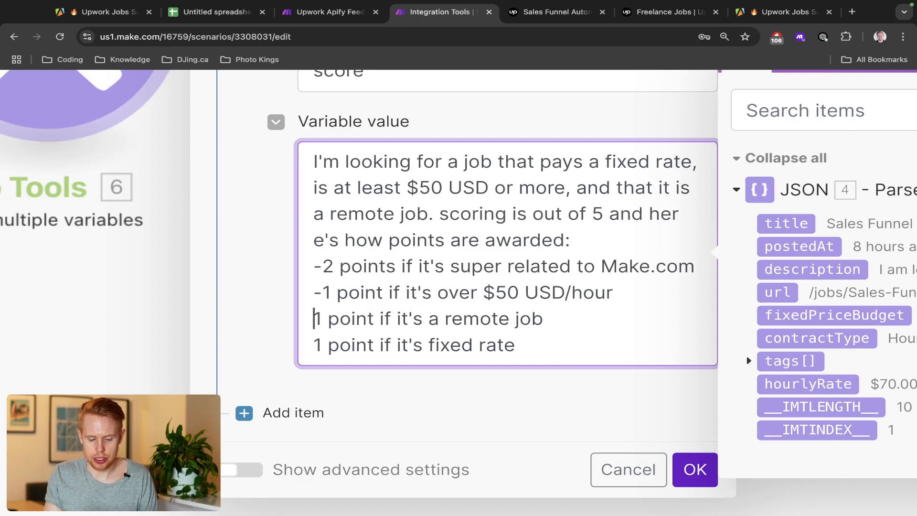
pyautogui.write('-')
pyautogui.press('Down')
pyautogui.press('Left')
pyautogui.write('-')
pyautogui.press('Up')
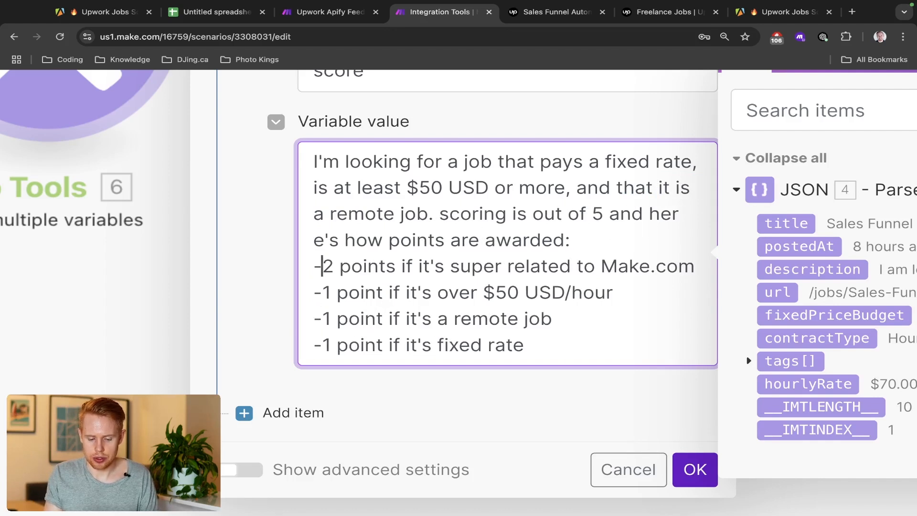
# Append ", or 1 point if it's somewhat related to Make.com" to the first point rule, accept the variables, and save the scenario.
pyautogui.press('End')
pyautogui.write(', ')
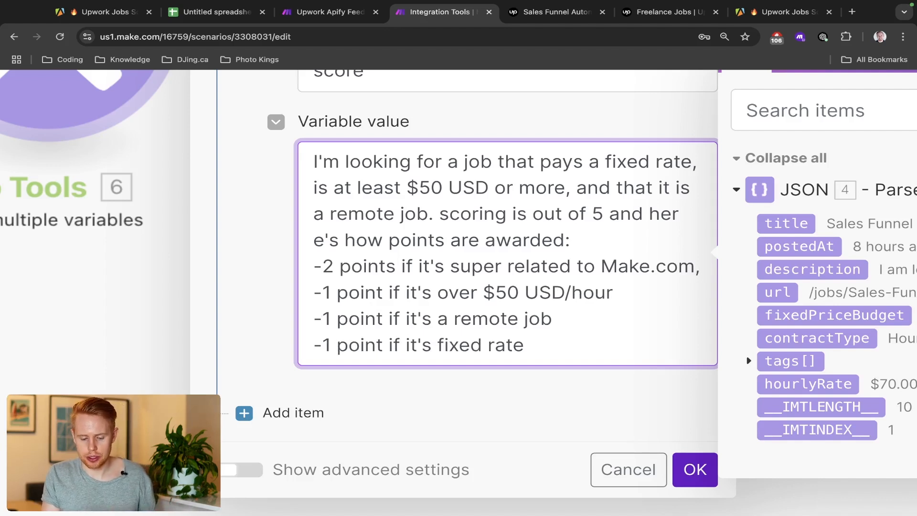
pyautogui.write('or 1 poi')
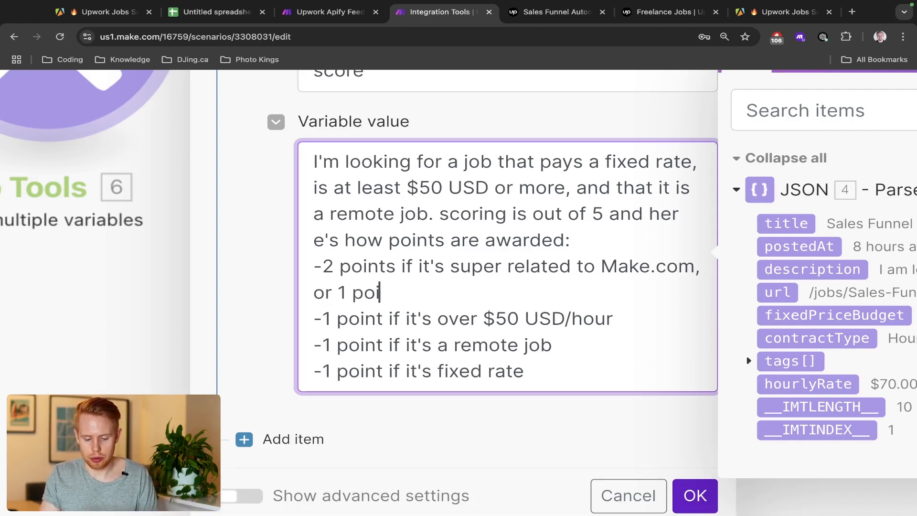
pyautogui.write("nt if it's somew")
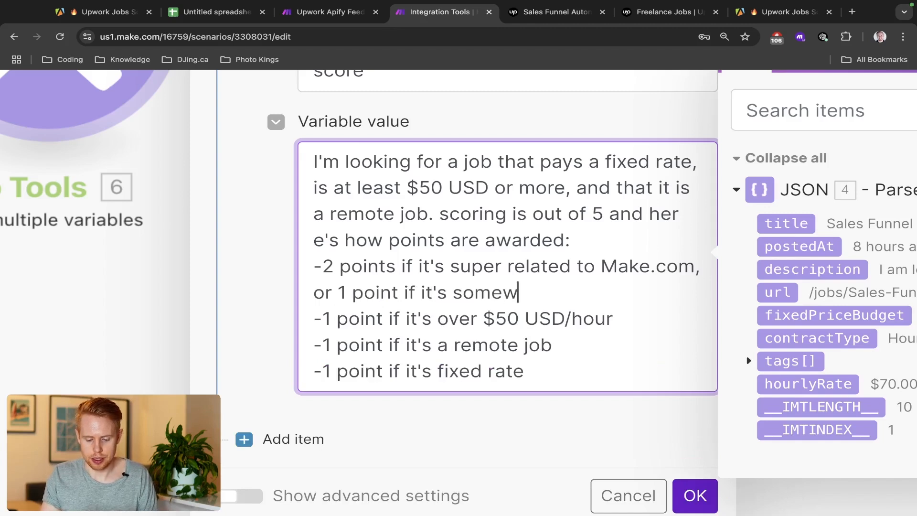
pyautogui.write('hat related to m')
pyautogui.press('BackSpace')
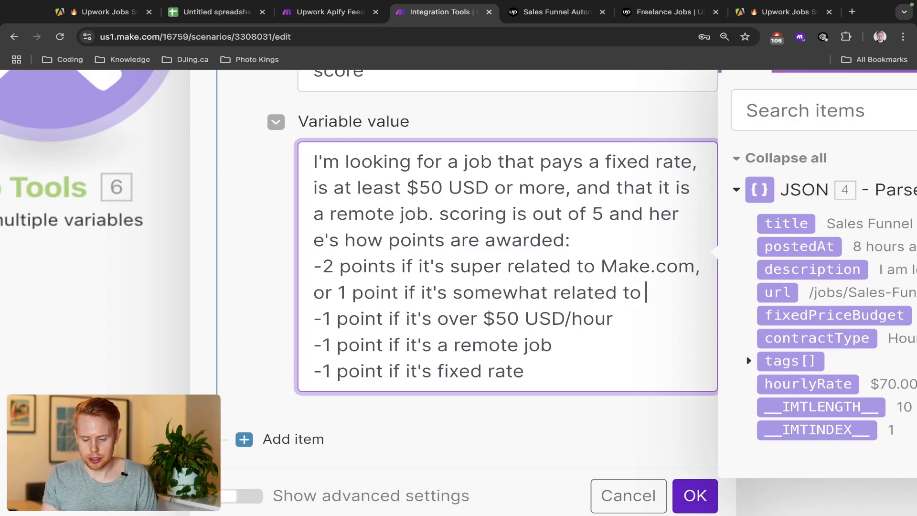
pyautogui.write('Make.com')
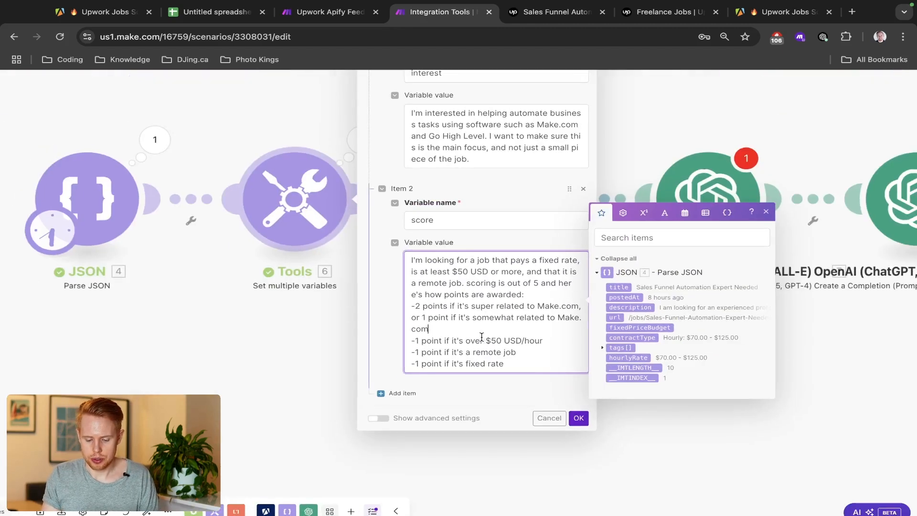
pyautogui.click(579, 418)
pyautogui.hotkey('ctrl', 's')
# Replace the mapped score in the first OpenAI module's user message with the score variable from Set multiple variables, accept, and save the scenario.
pyautogui.hscroll(3, 548, 343)
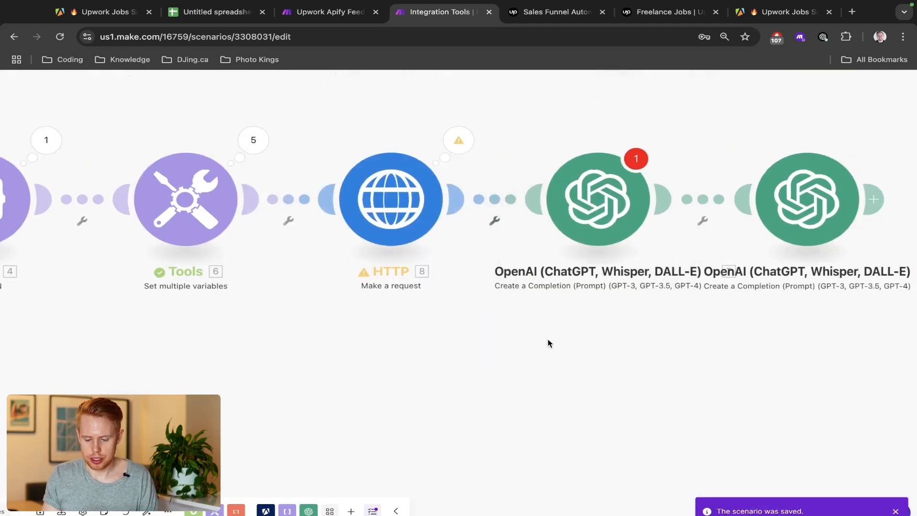
pyautogui.click(584, 215)
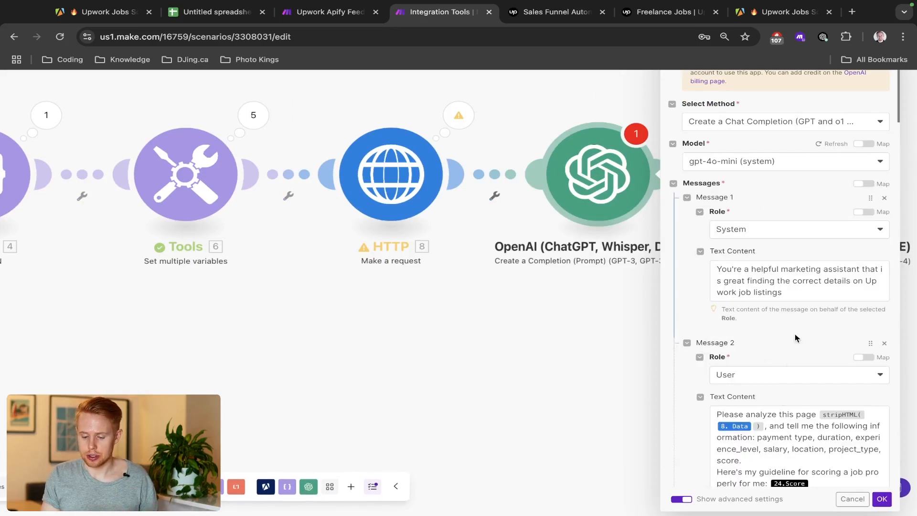
pyautogui.scroll(-3, 804, 386)
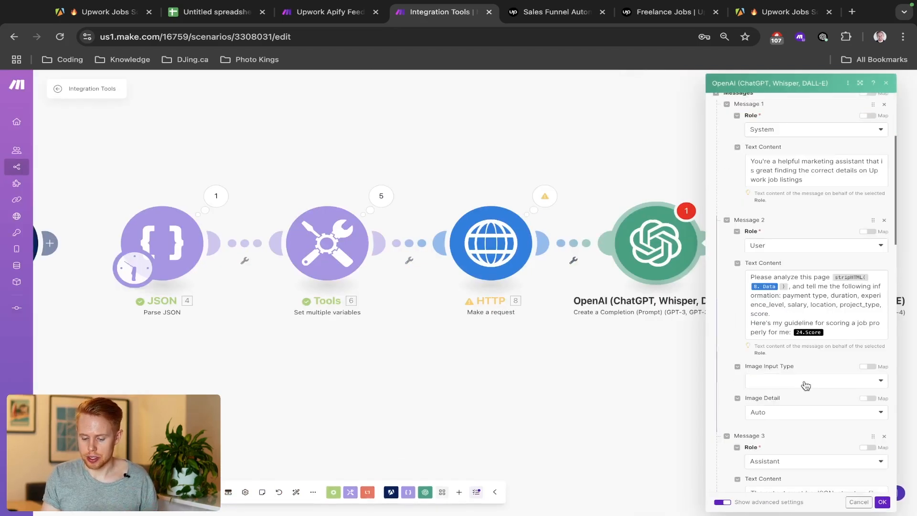
pyautogui.click(850, 331)
pyautogui.press('BackSpace')
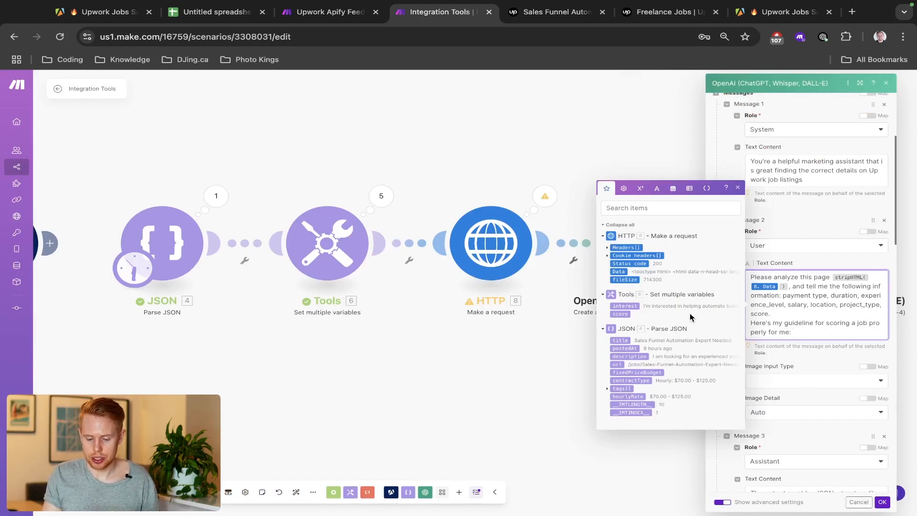
pyautogui.click(620, 314)
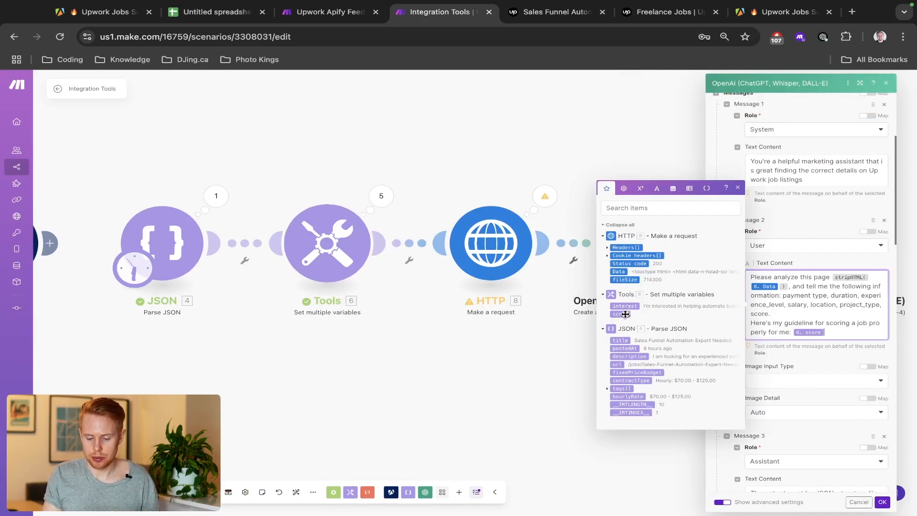
pyautogui.click(882, 503)
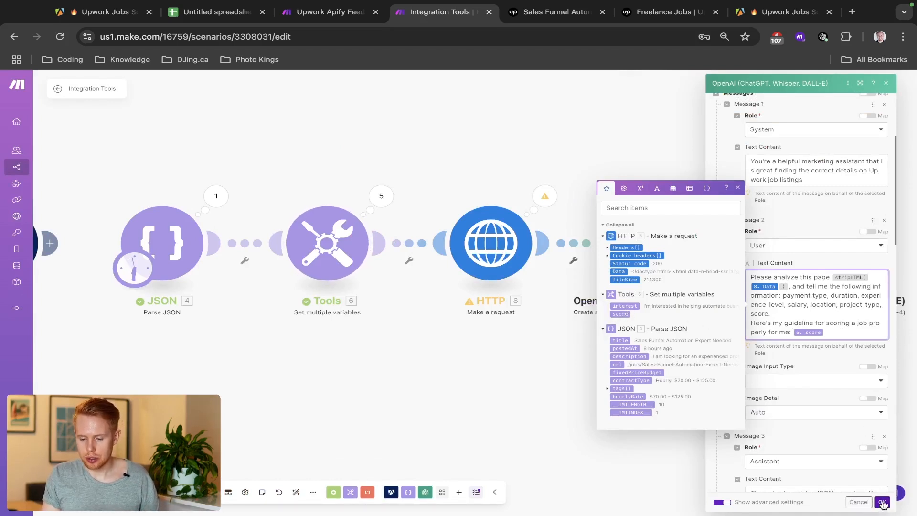
pyautogui.scroll(3, 817, 407)
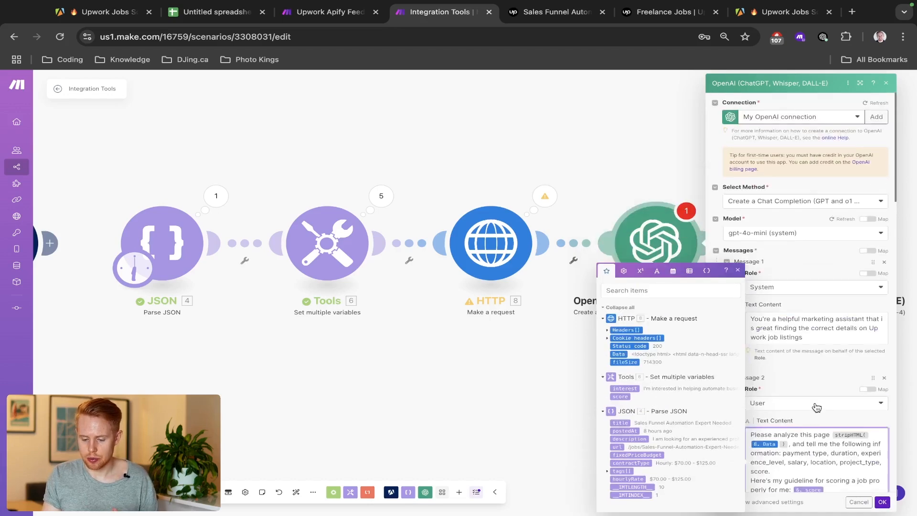
pyautogui.click(883, 502)
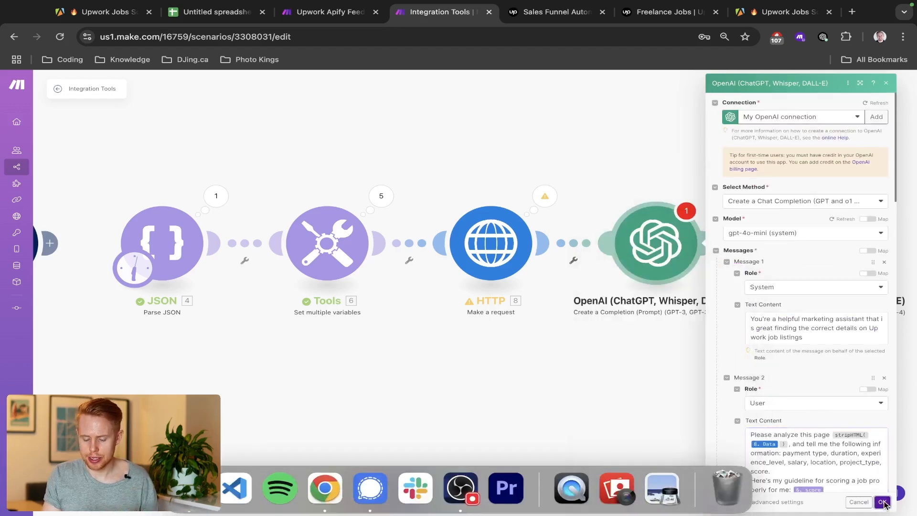
pyautogui.moveTo(551, 321); pyautogui.dragTo(301, 287)
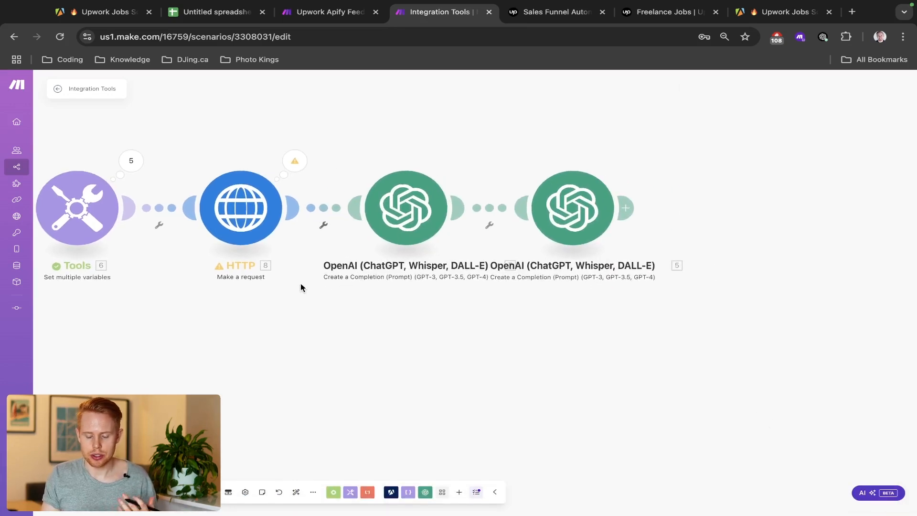
pyautogui.hotkey('ctrl', 's')
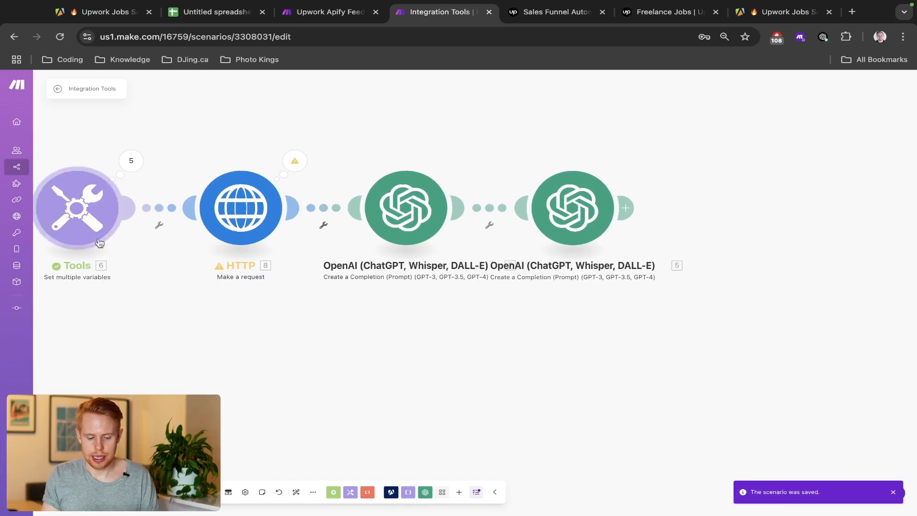
# Unlink the second OpenAI module from the first one and run the scenario once.
pyautogui.click(487, 206)
pyautogui.click(495, 221)
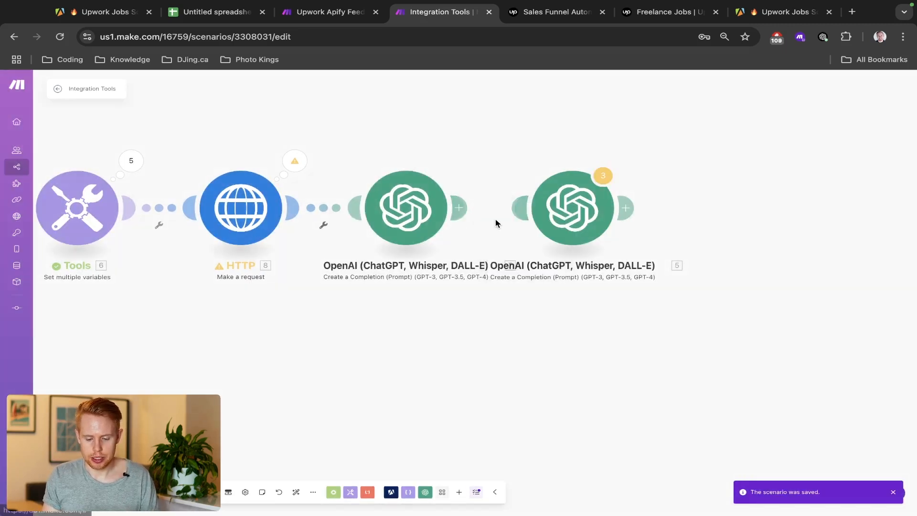
pyautogui.moveTo(447, 292); pyautogui.dragTo(589, 289)
pyautogui.click(74, 492)
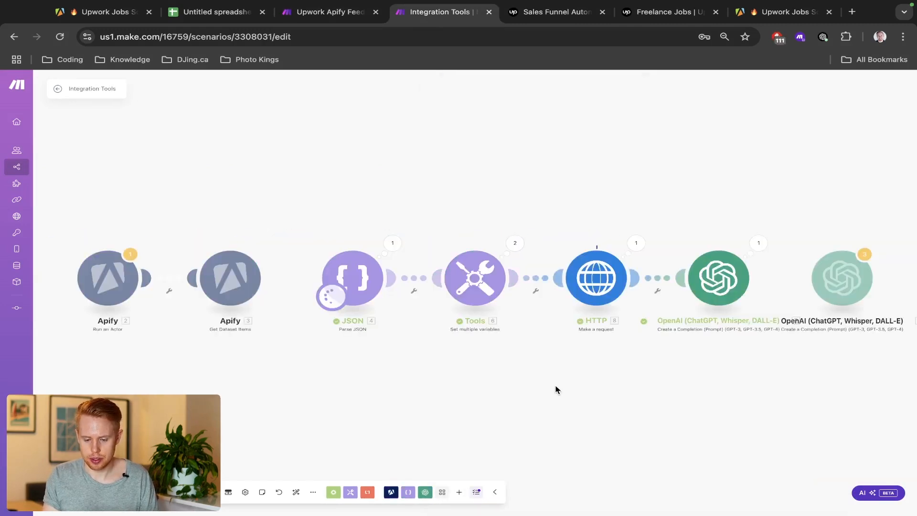
# Examine the first OpenAI operation's output result, checking its score, project type, location, salary, experience level, duration and payment type.
pyautogui.moveTo(847, 390); pyautogui.dragTo(678, 381)
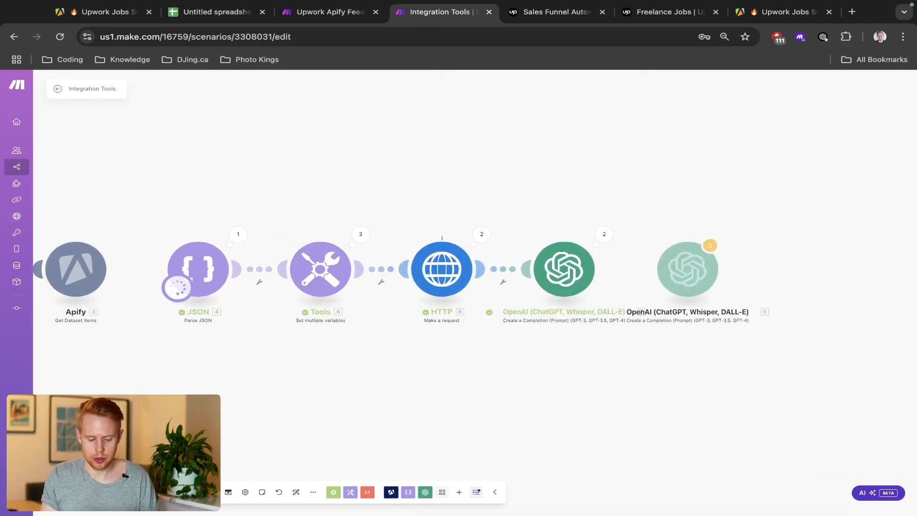
pyautogui.click(603, 234)
pyautogui.click(678, 227)
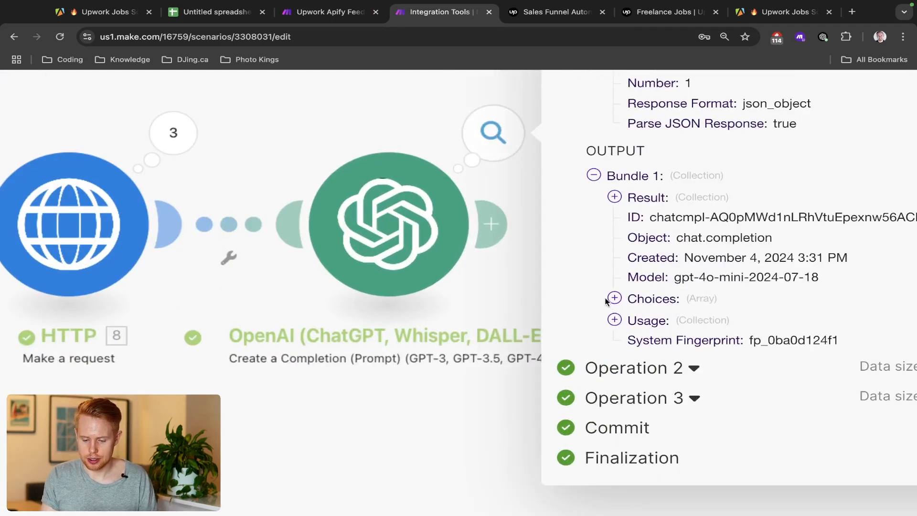
pyautogui.click(611, 183)
pyautogui.click(597, 256)
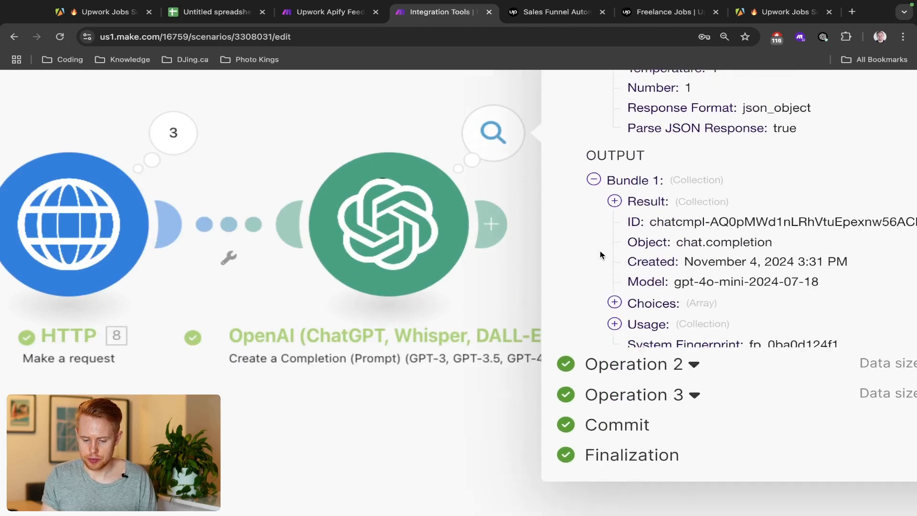
pyautogui.click(615, 197)
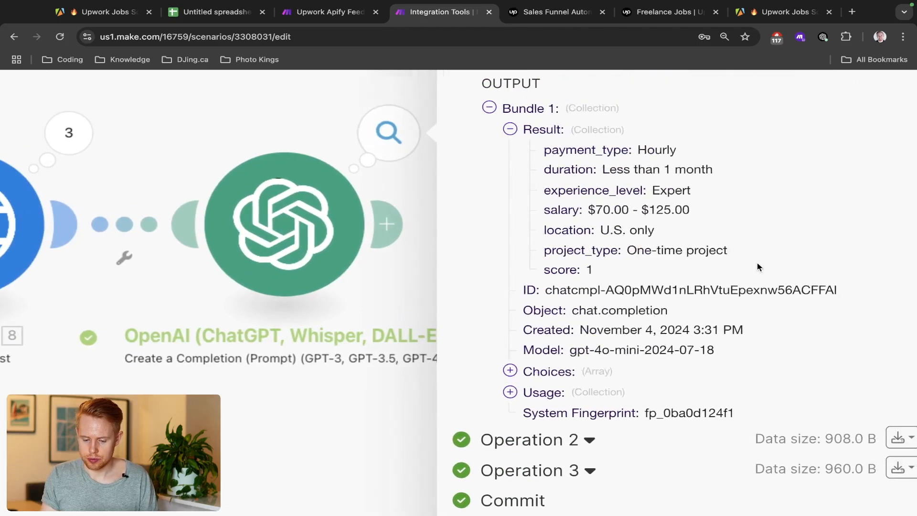
pyautogui.moveTo(548, 273); pyautogui.dragTo(518, 271)
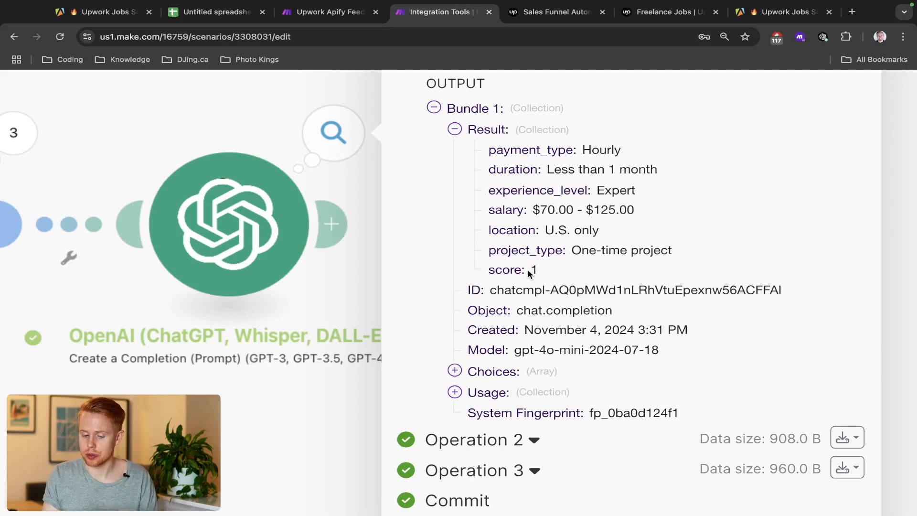
pyautogui.moveTo(528, 270); pyautogui.dragTo(558, 270)
pyautogui.moveTo(679, 248); pyautogui.dragTo(579, 243)
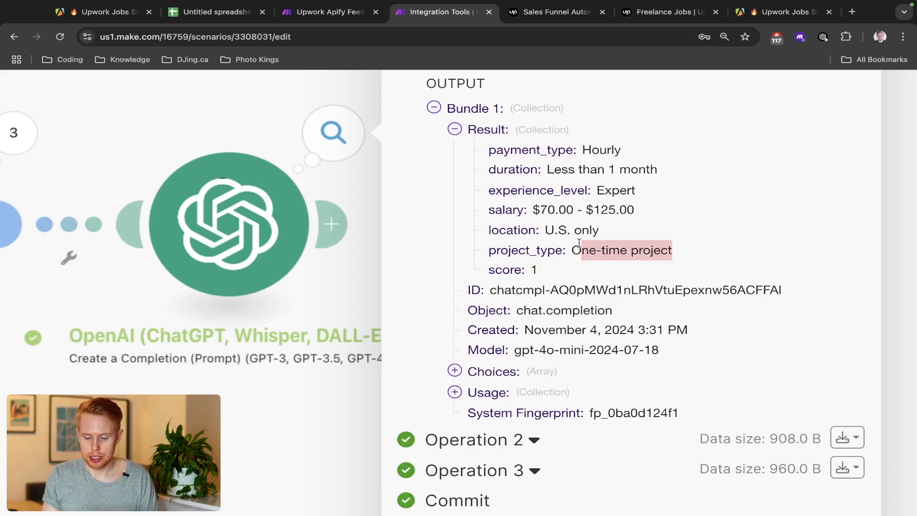
pyautogui.tripleClick(549, 228)
pyautogui.tripleClick(544, 211)
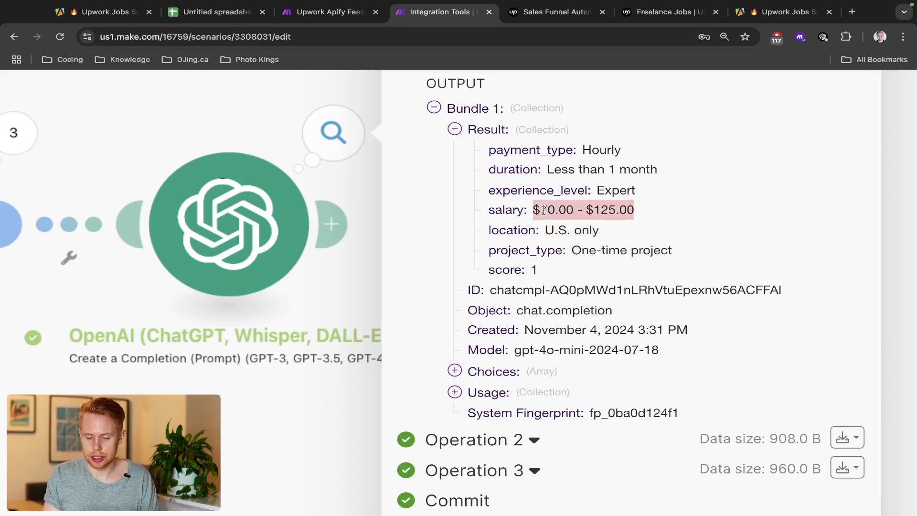
pyautogui.tripleClick(609, 190)
pyautogui.tripleClick(626, 170)
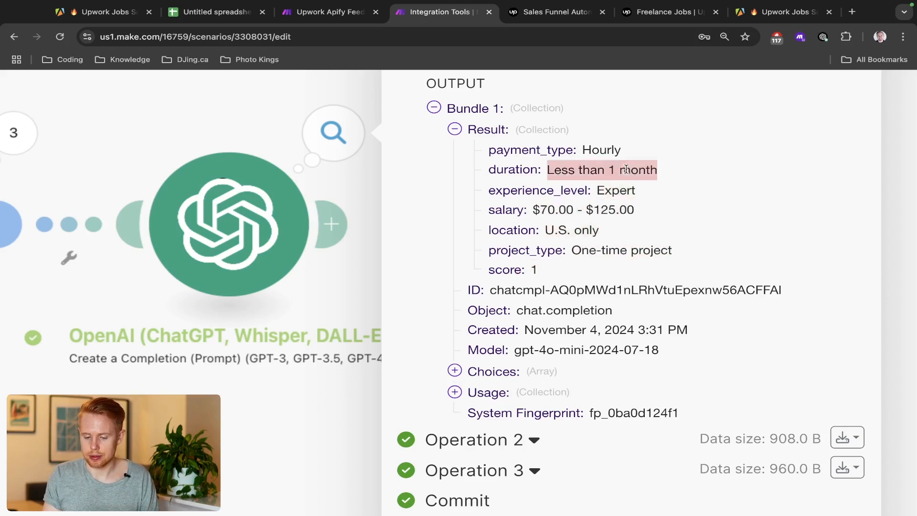
pyautogui.tripleClick(607, 150)
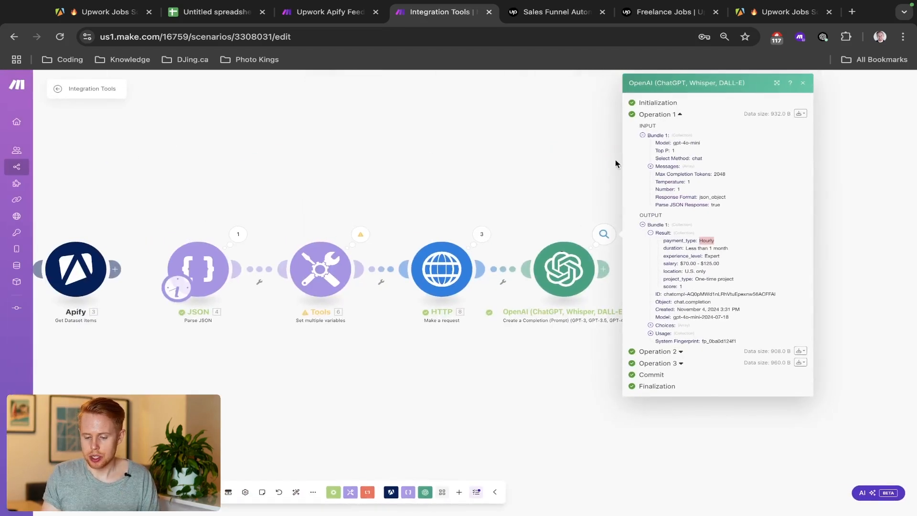
pyautogui.click(474, 214)
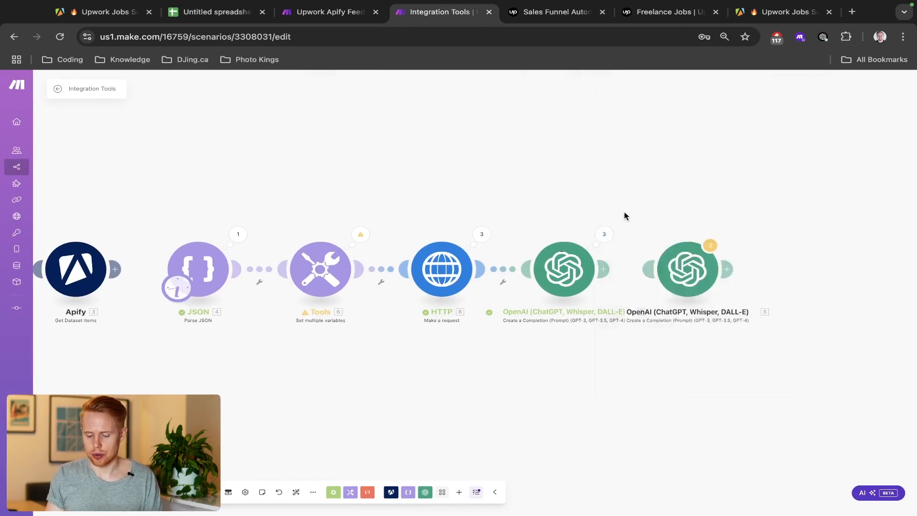
# Reconnect the second OpenAI module to the first one and open its settings to review the messages.
pyautogui.hscroll(3, 624, 215)
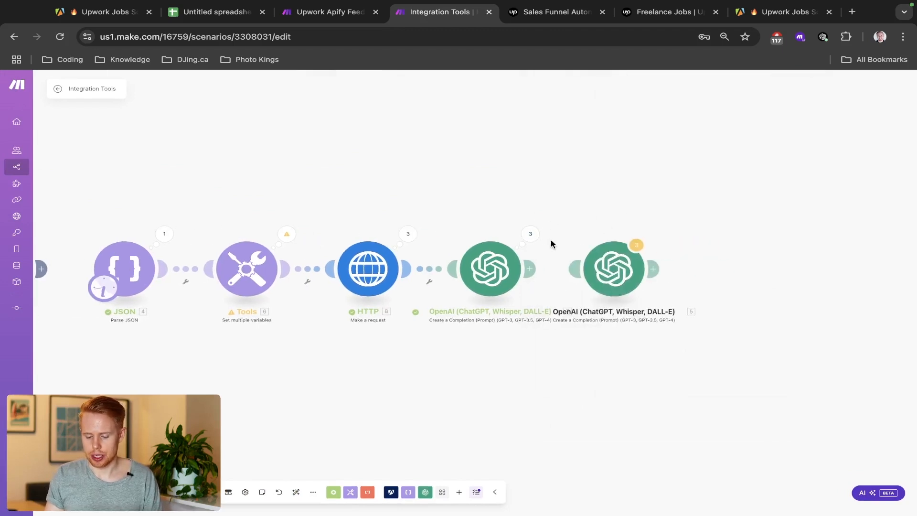
pyautogui.click(624, 272)
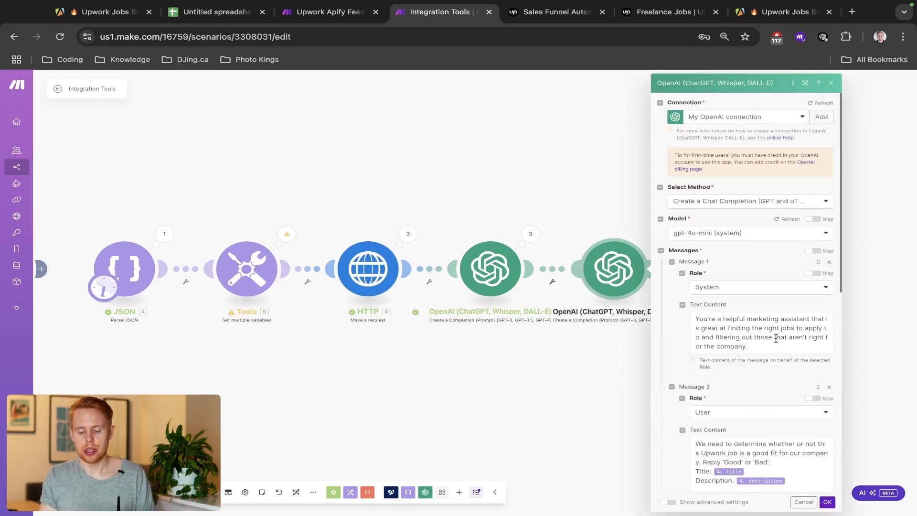
pyautogui.scroll(-4, 776, 338)
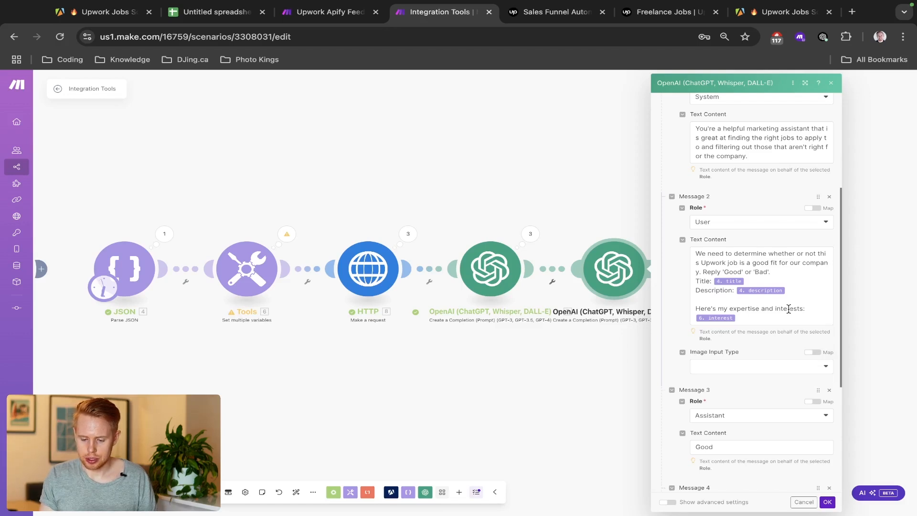
pyautogui.scroll(5, 789, 309)
pyautogui.hscroll(3, 789, 308)
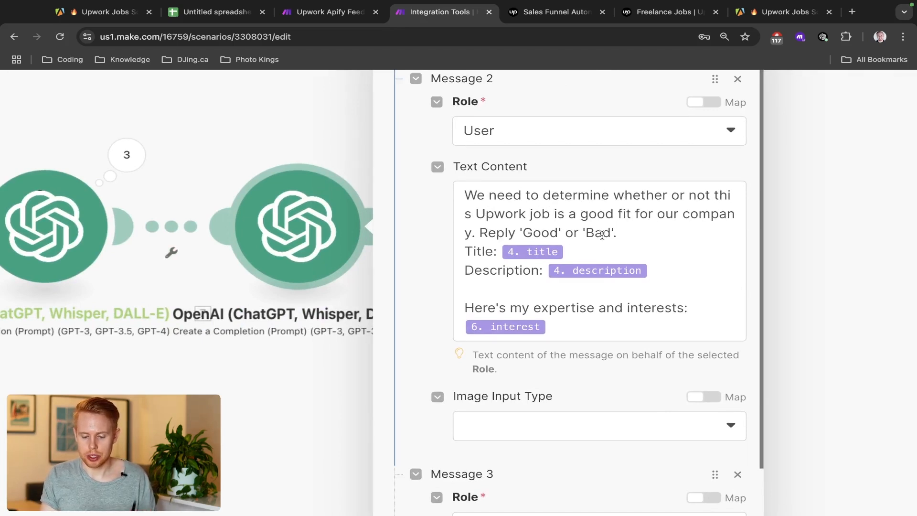
# Add "Salary:" and "Score:" lines mapped to the first OpenAI result's salary and score below Description in Message 2, accept, and save the scenario.
pyautogui.click(684, 269)
pyautogui.press('Return')
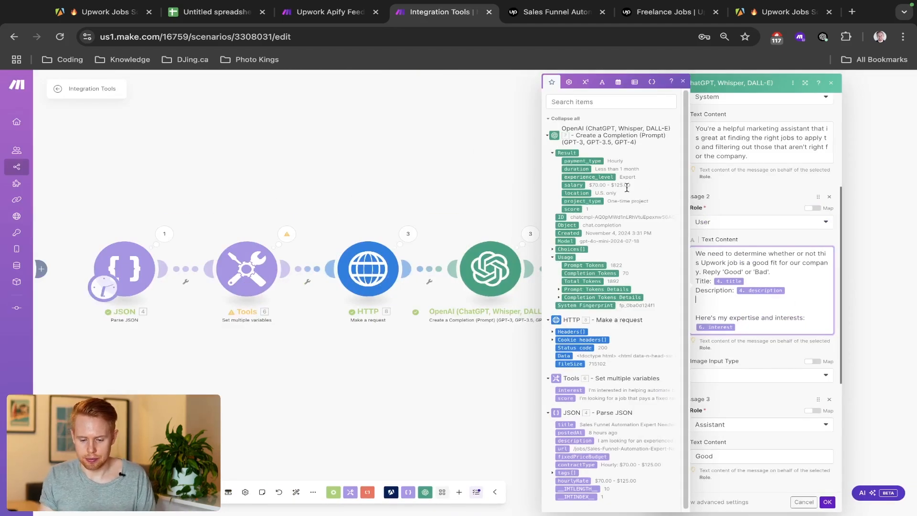
pyautogui.write('Sal')
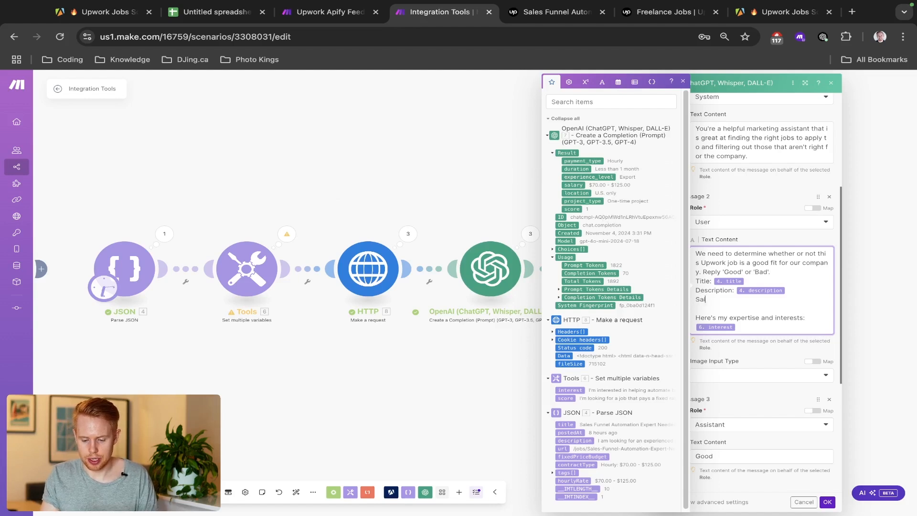
pyautogui.write('ary:')
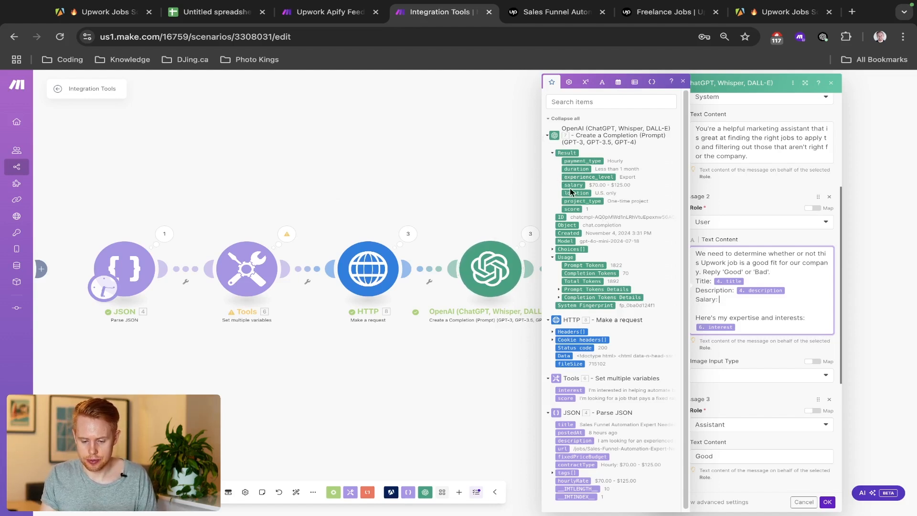
pyautogui.click(571, 187)
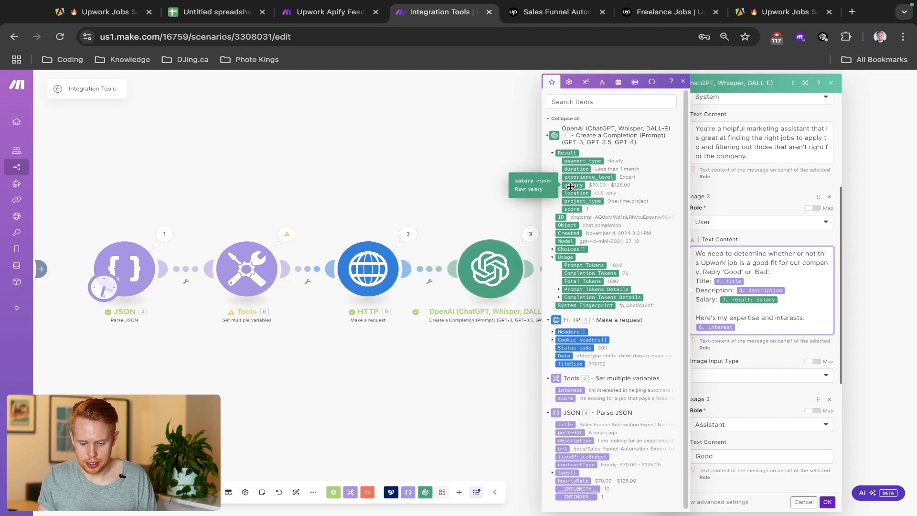
pyautogui.press('Return')
pyautogui.write('Score:')
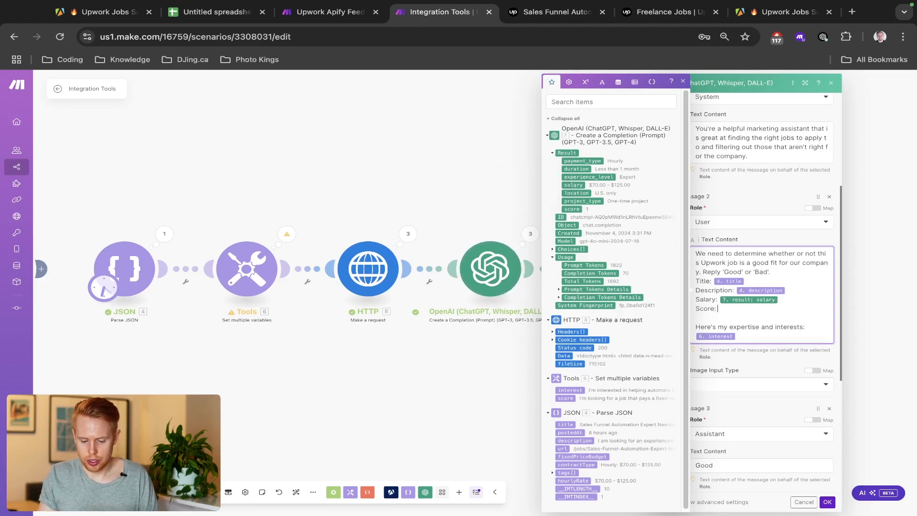
pyautogui.click(574, 212)
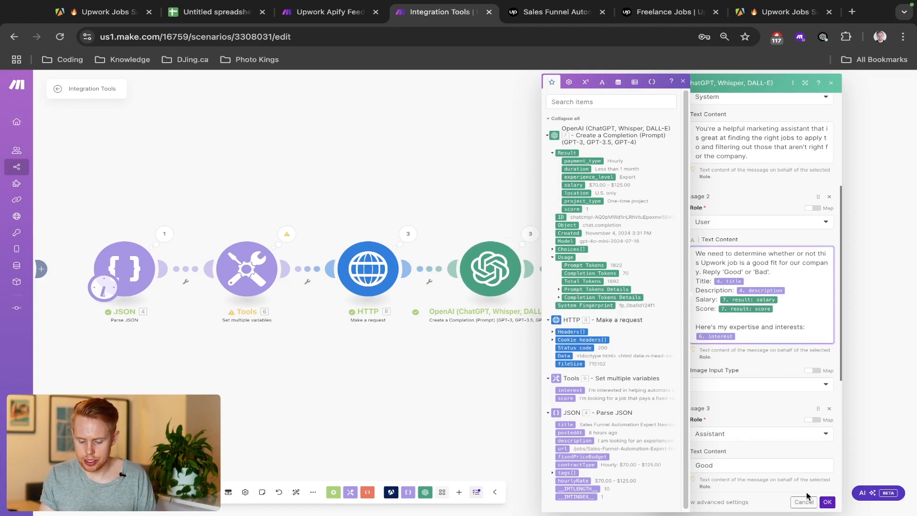
pyautogui.click(827, 502)
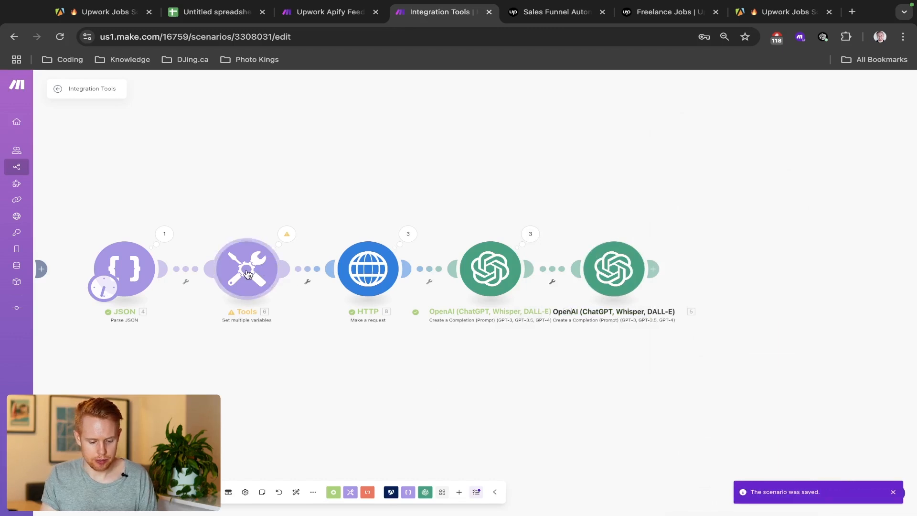
# Extend the interest variable's value with "I'm only interested in jobs that pay $50 USD or more and that are at least a 2/".
pyautogui.click(256, 269)
pyautogui.click(404, 223)
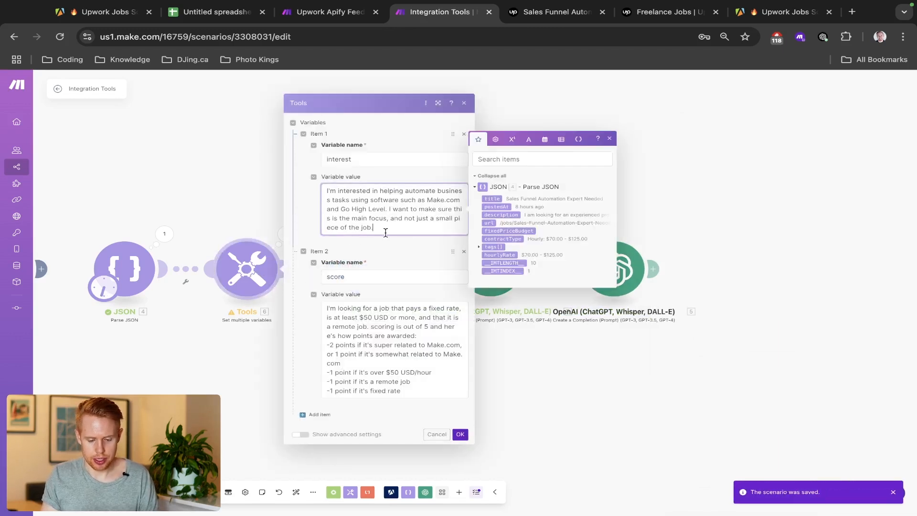
pyautogui.write('Tje')
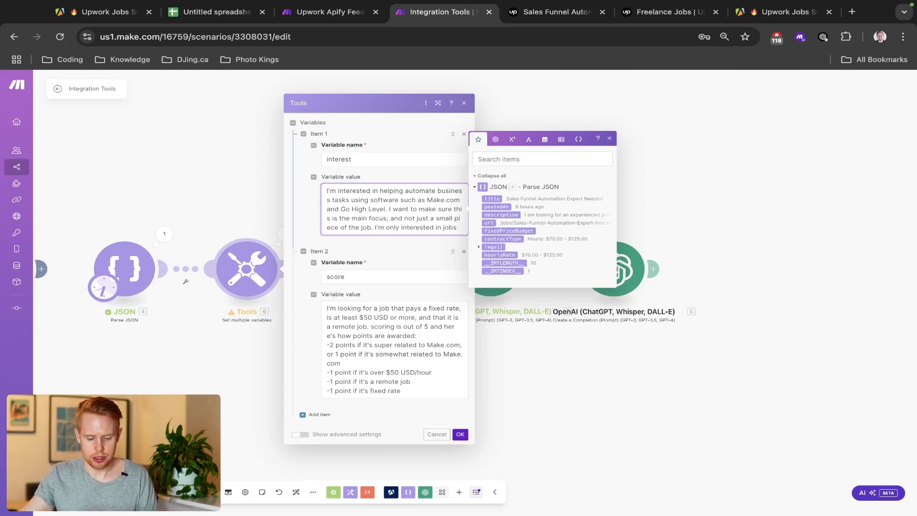
pyautogui.write('hat pay ')
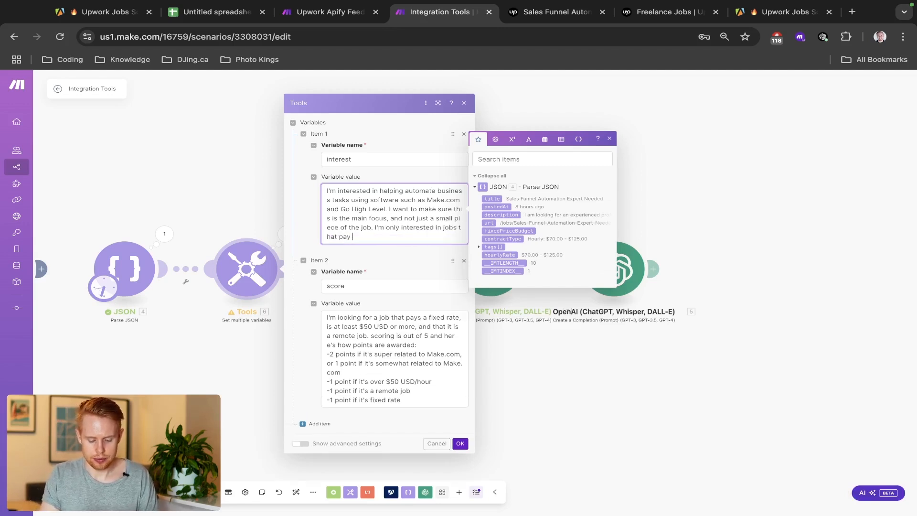
pyautogui.write('$50 USD or more and that')
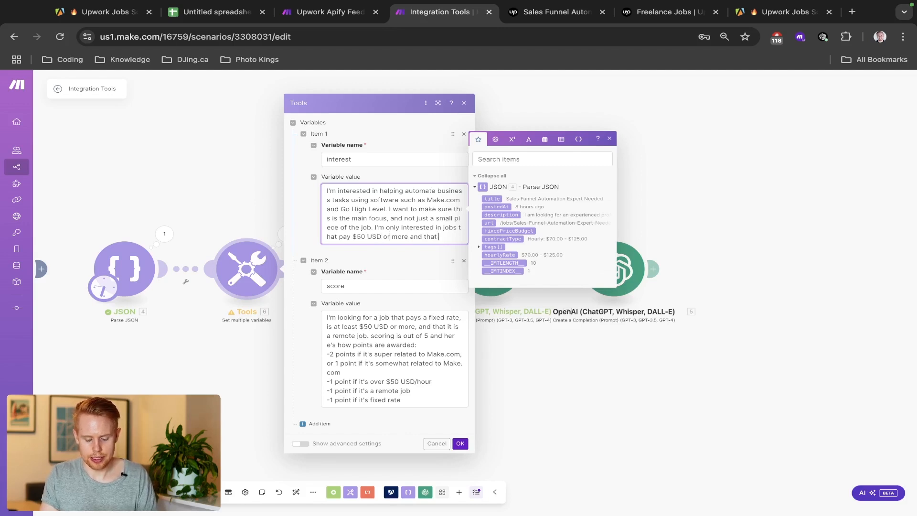
pyautogui.write(' are at least a 2/')
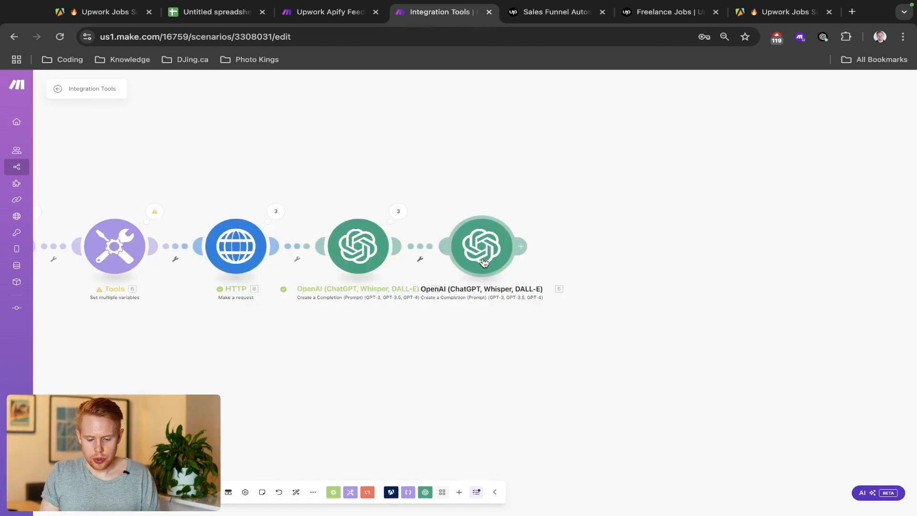
# In the last OpenAI module's Message 2, append "All jobs need to have a score of over 2 and must pay over $50 USD" after "Reply 'Good' or 'Bad'.".
pyautogui.click(483, 263)
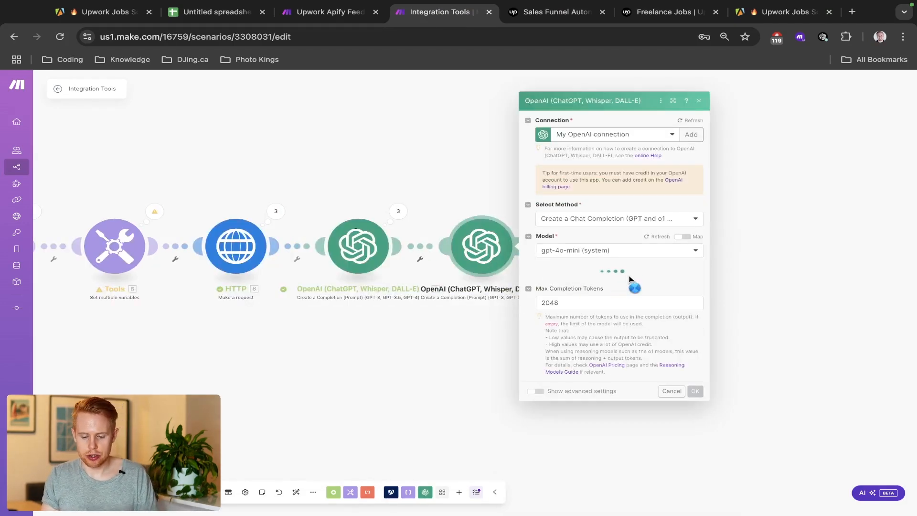
pyautogui.scroll(5, 612, 359)
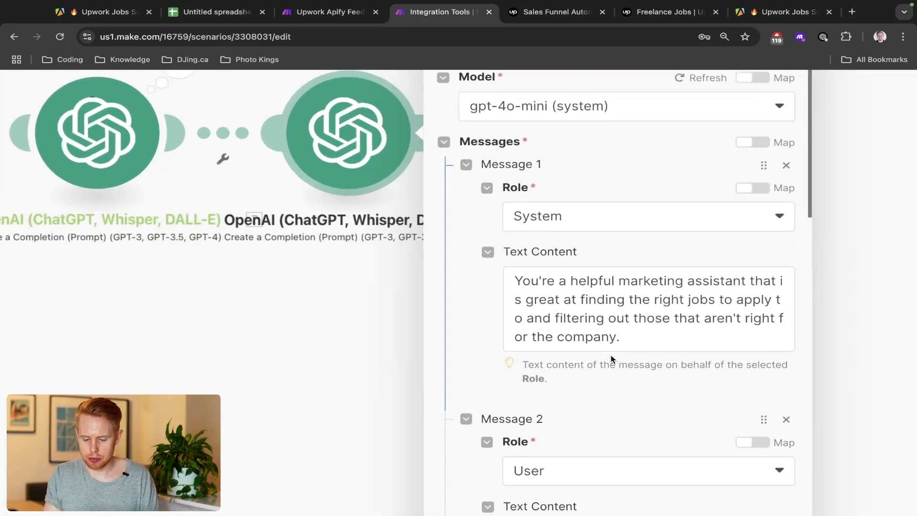
pyautogui.scroll(-4, 611, 359)
pyautogui.click(659, 405)
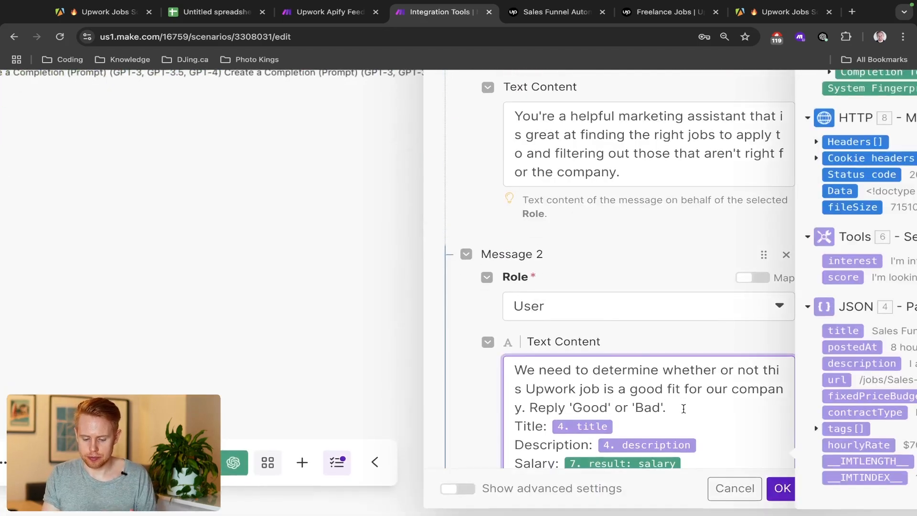
pyautogui.write('All jobs nee')
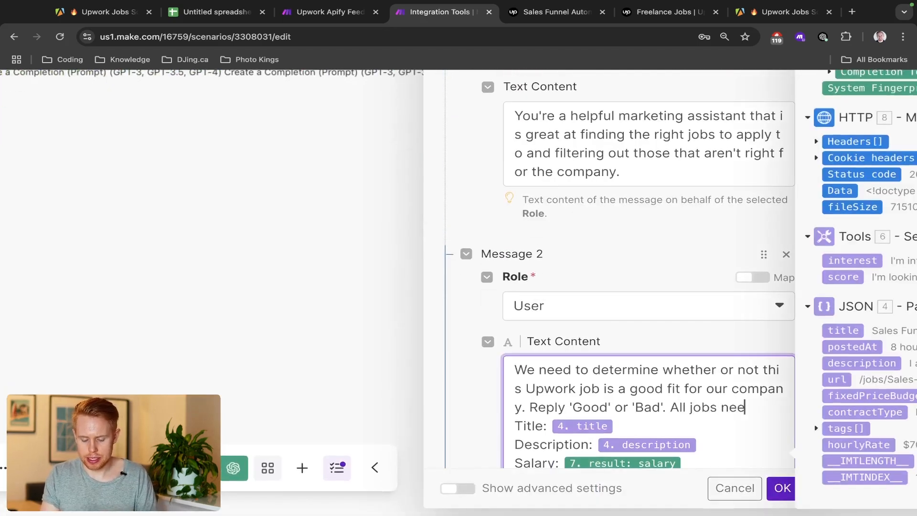
pyautogui.write('d to have a score of')
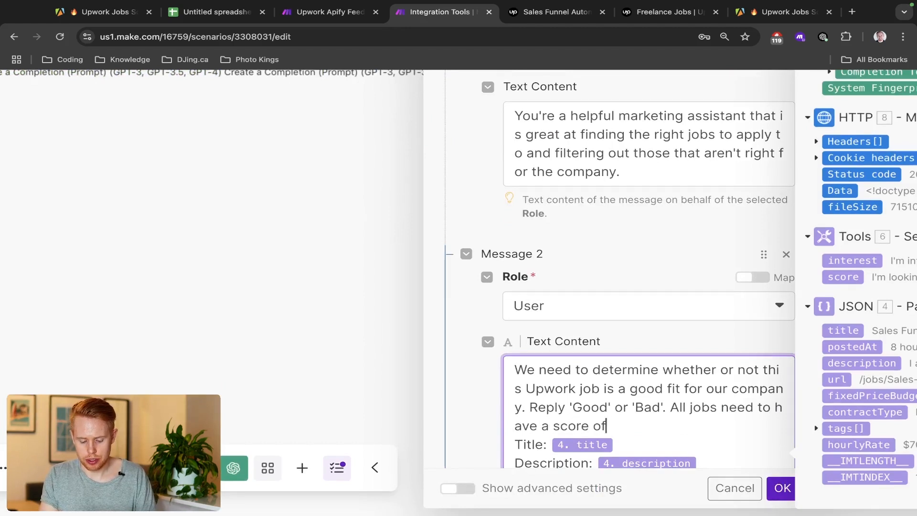
pyautogui.write(' over 2 and')
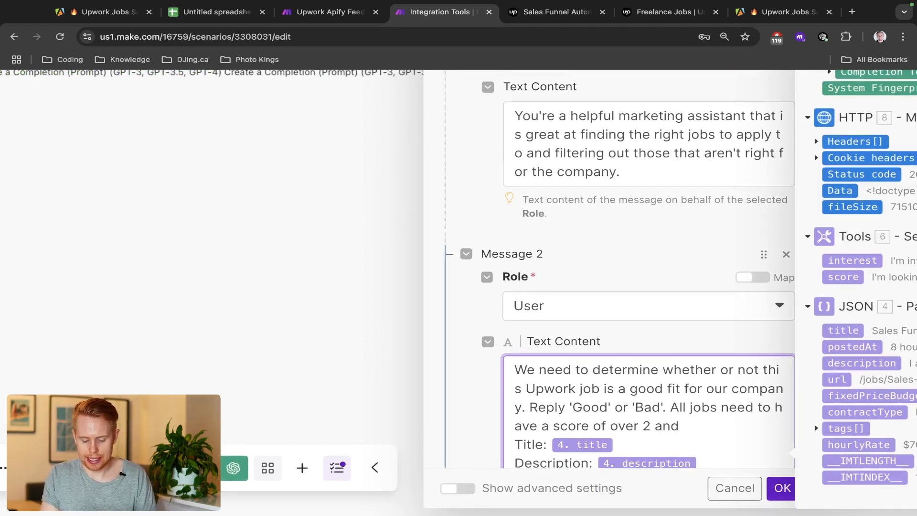
pyautogui.write(' must pay over')
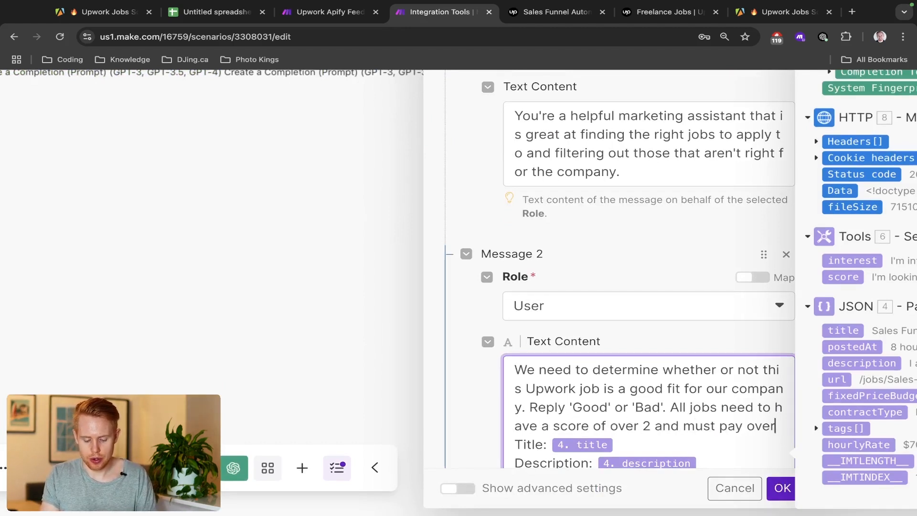
pyautogui.write(' $50 USD')
pyautogui.hotkey('ctrl', '-')
pyautogui.hotkey('ctrl', '-')
pyautogui.hotkey('ctrl', '-')
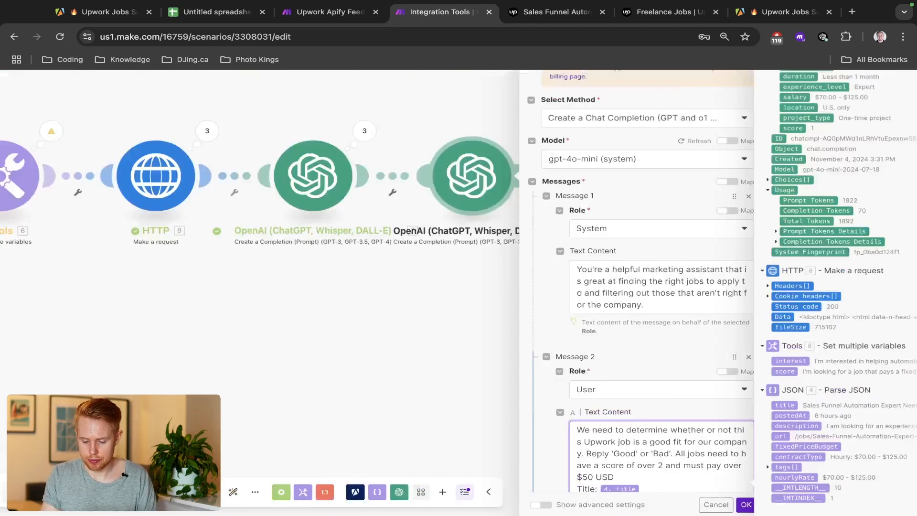
# Complete the added Message 2 sentence with "to qualify as 'good'" and accept the module settings.
pyautogui.write('to ')
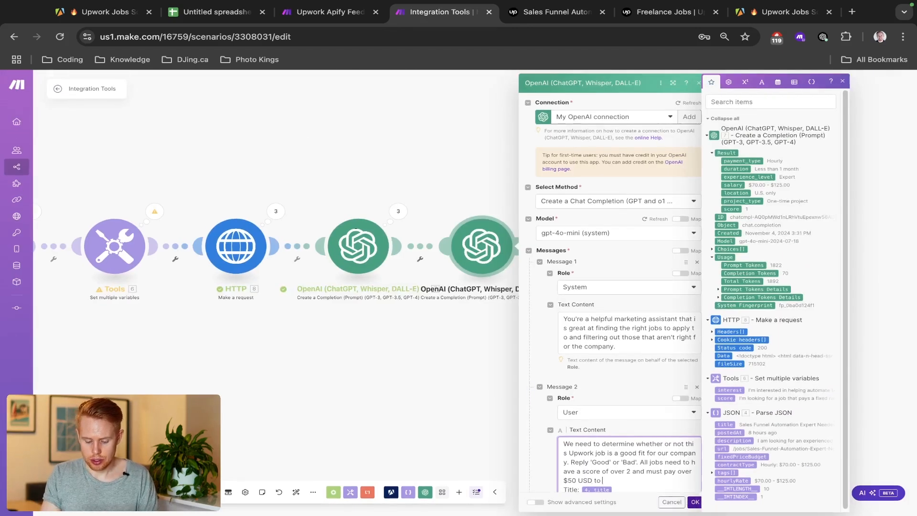
pyautogui.write('qualify as good')
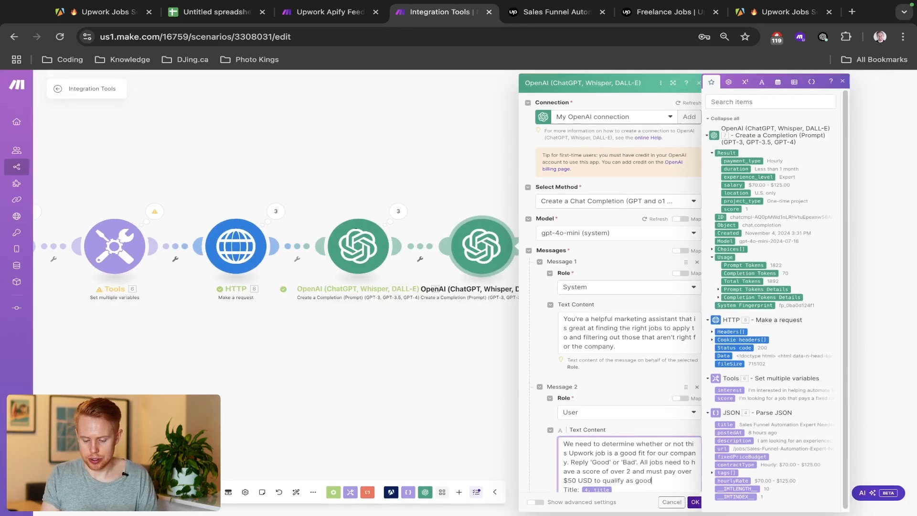
pyautogui.write("'")
pyautogui.hotkey('alt', 'Left')
pyautogui.write("'")
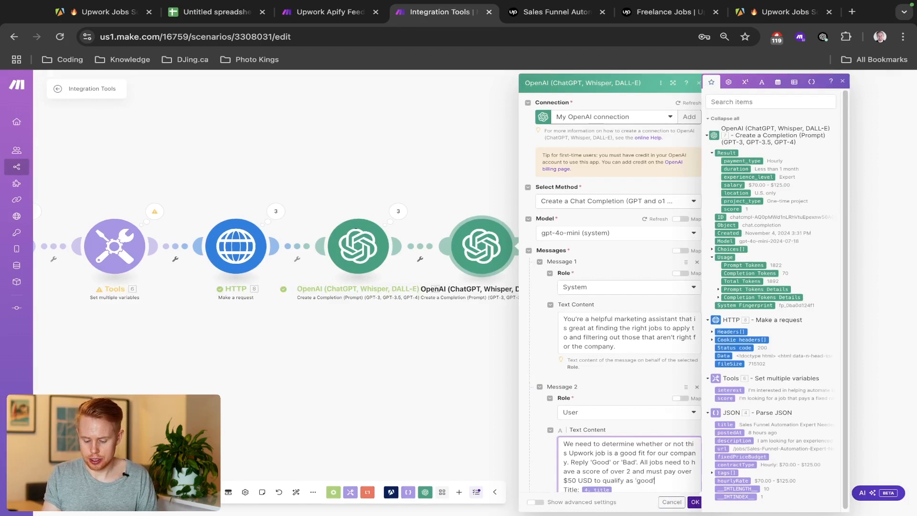
pyautogui.click(695, 503)
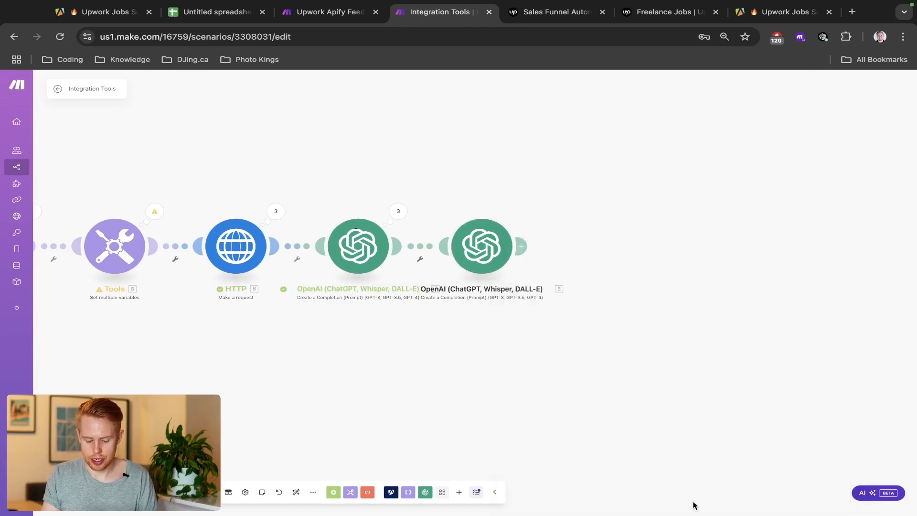
# Switch to the Upwork posting "Sales Funnel Automation Expert Needed" and review its description and requirements.
pyautogui.rightClick(412, 237)
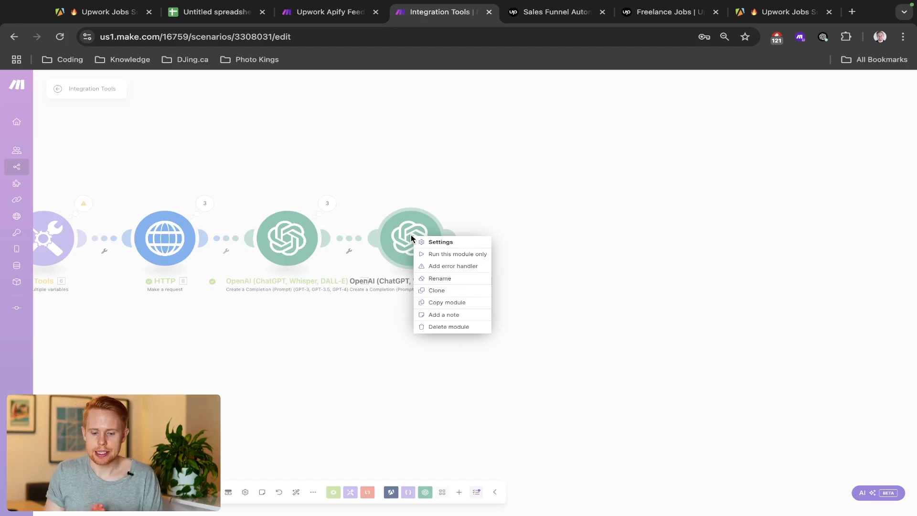
pyautogui.hotkey('ctrl', 'Tab')
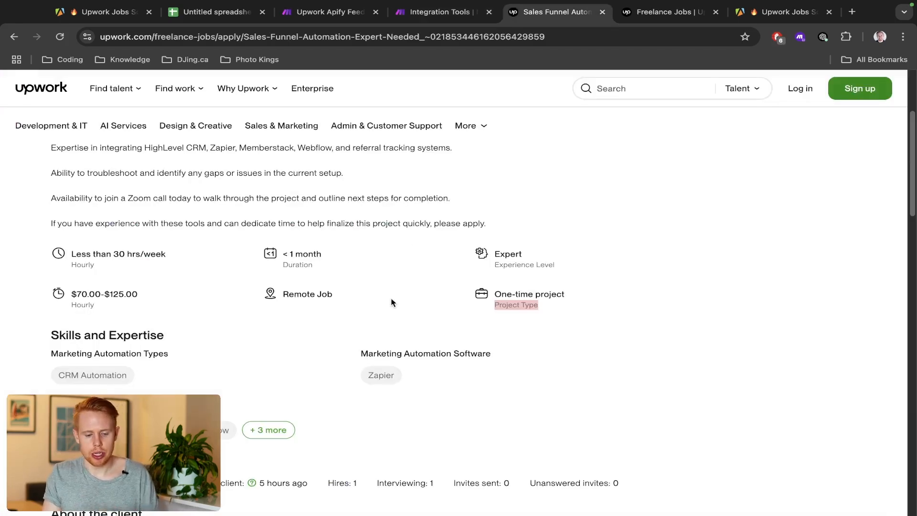
pyautogui.scroll(4, 391, 303)
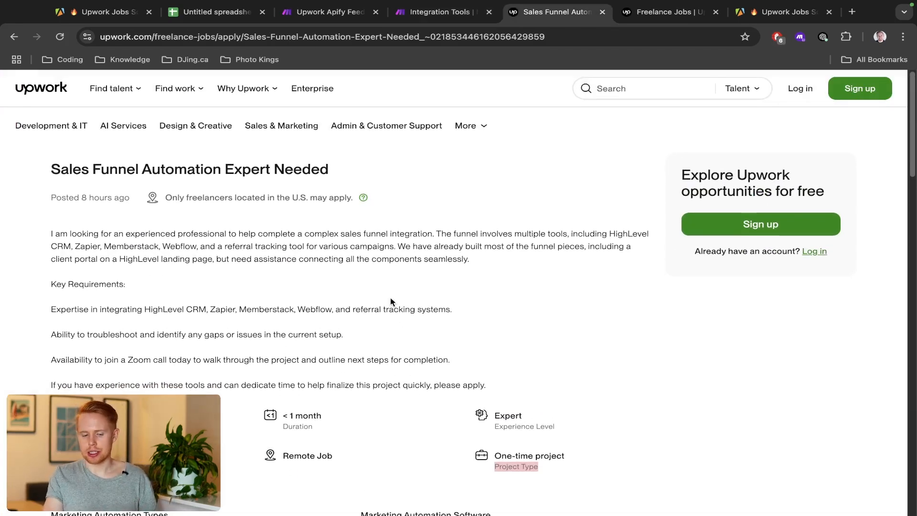
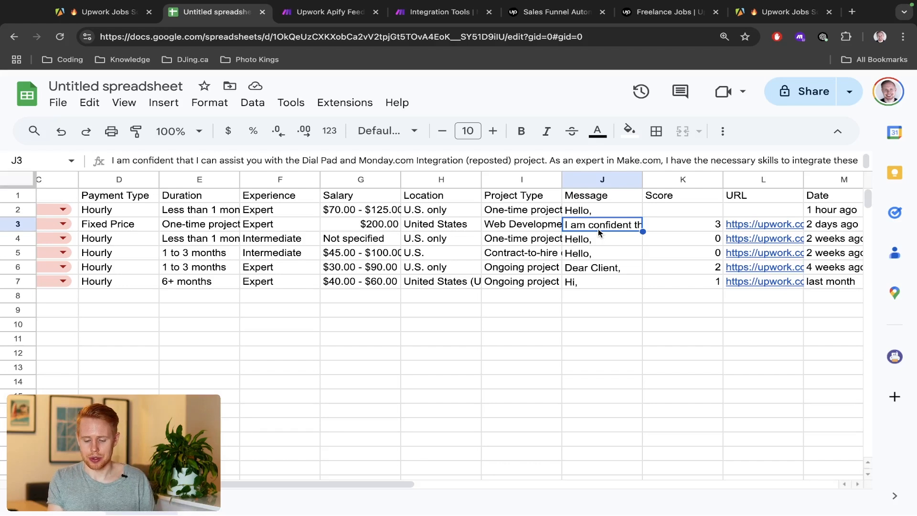
# Copy an OpenAI module from the Upwork Apify Feed scenario and insert it between the two OpenAI modules of Integration Tools.
pyautogui.hotkey('ctrl', 'Tab')
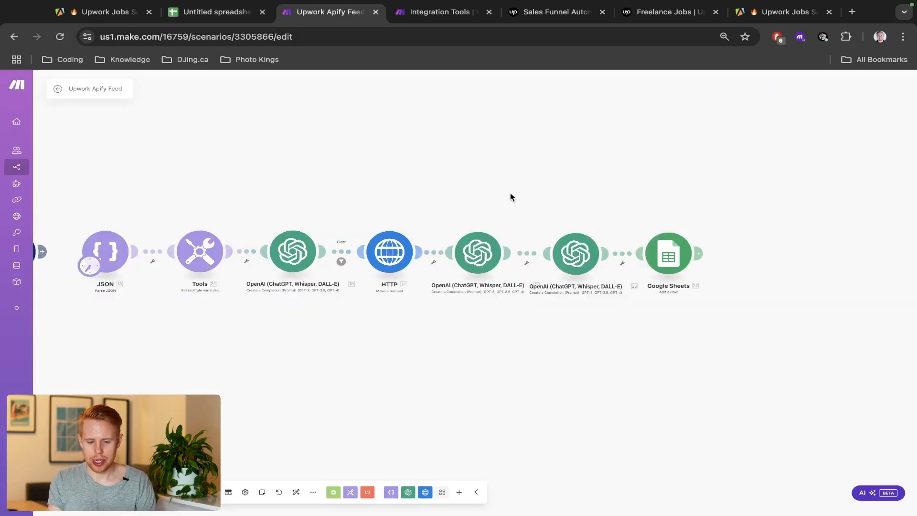
pyautogui.hotkey('ctrl', 'Tab')
pyautogui.click(360, 156)
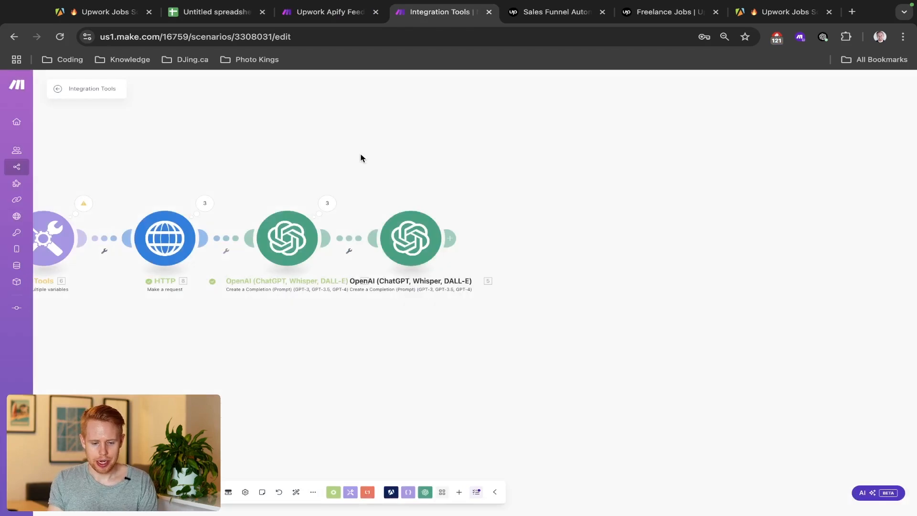
pyautogui.hotkey('ctrl', 'shift', 'Tab')
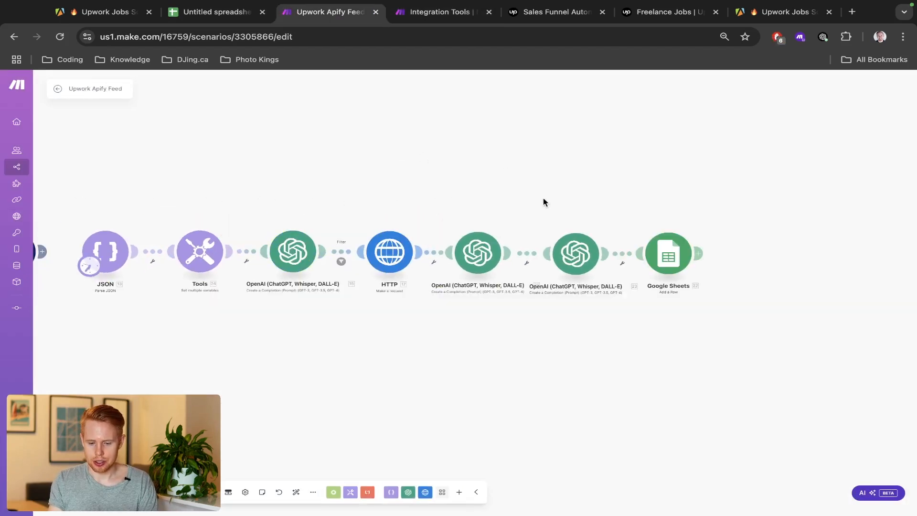
pyautogui.hotkey('ctrl', 'Tab')
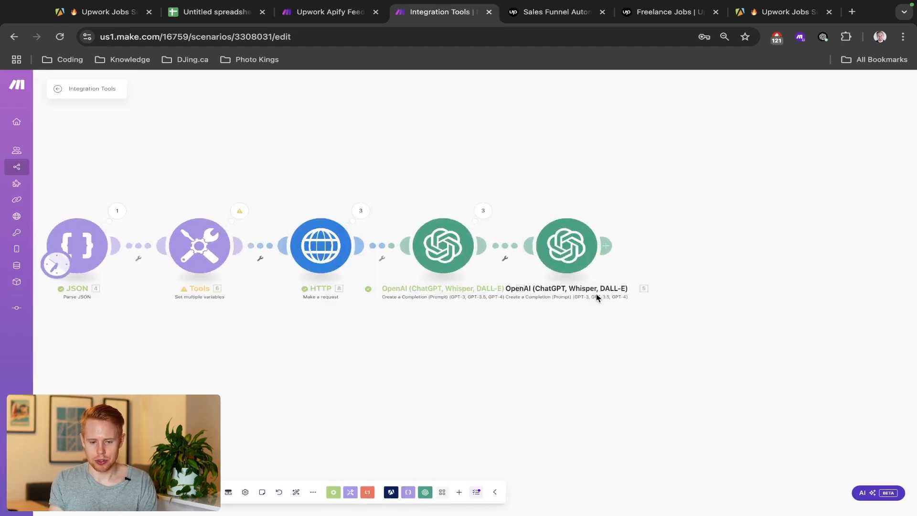
pyautogui.hotkey('ctrl', 'v')
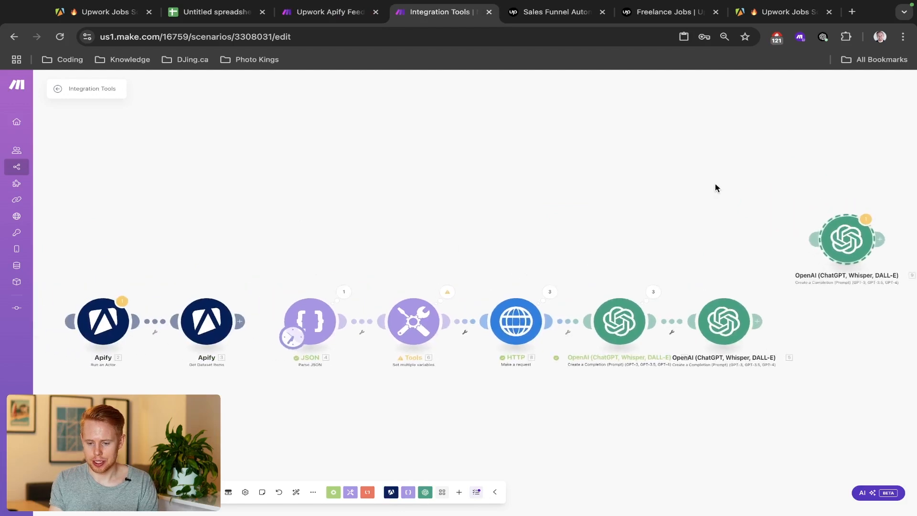
pyautogui.moveTo(715, 188); pyautogui.dragTo(543, 108)
pyautogui.moveTo(641, 158); pyautogui.dragTo(478, 226)
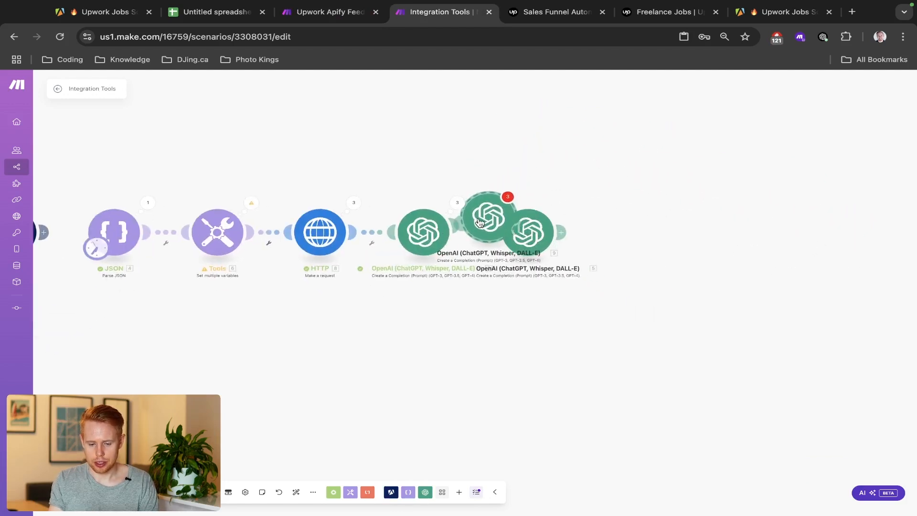
# Auto-align the modules, move the two Apify modules above the main chain with Tools back in line, and save the scenario.
pyautogui.click(296, 493)
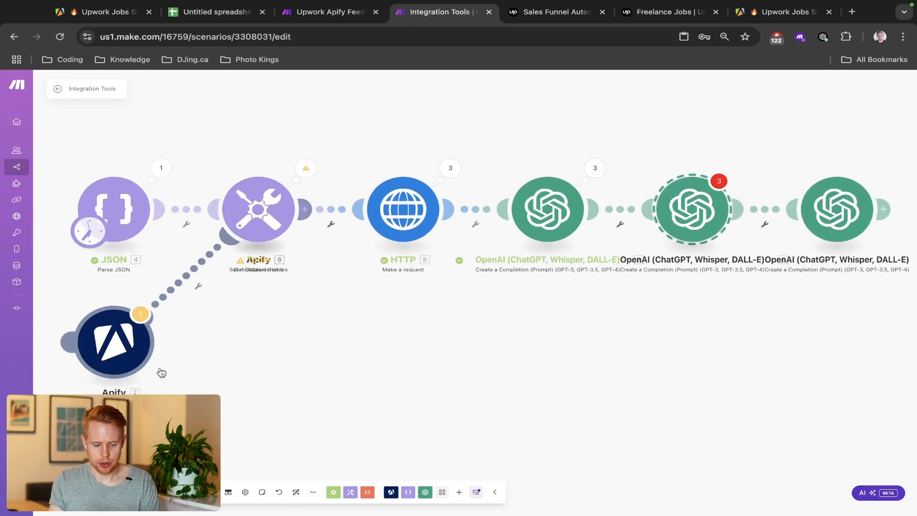
pyautogui.scroll(-3, 268, 399)
pyautogui.moveTo(177, 375); pyautogui.dragTo(128, 164)
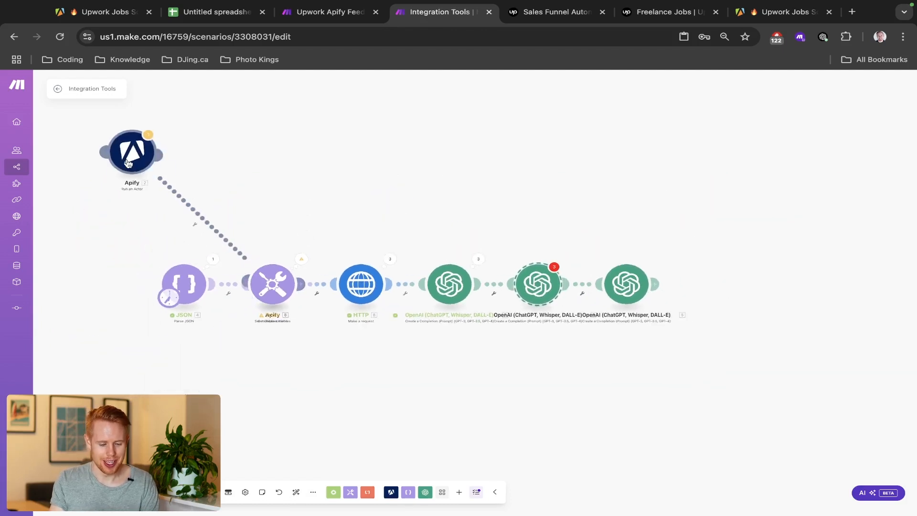
pyautogui.moveTo(274, 297); pyautogui.dragTo(276, 356)
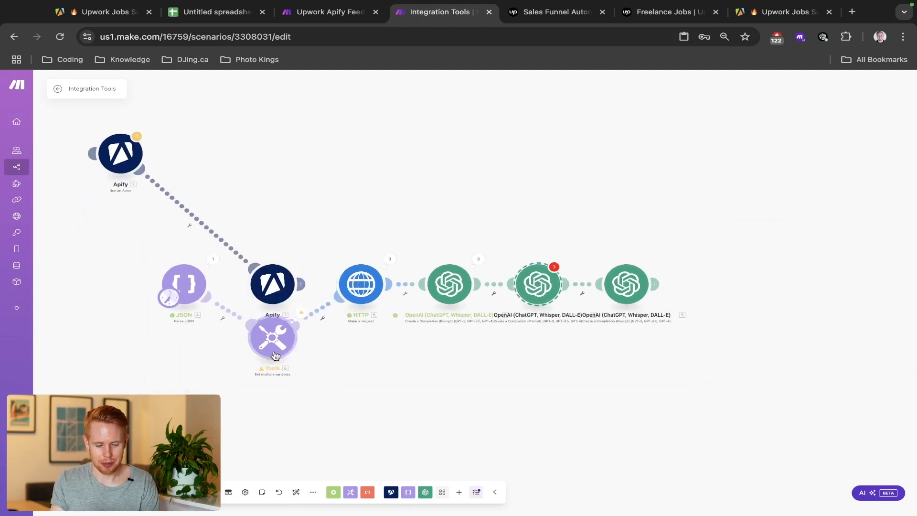
pyautogui.moveTo(273, 283); pyautogui.dragTo(210, 167)
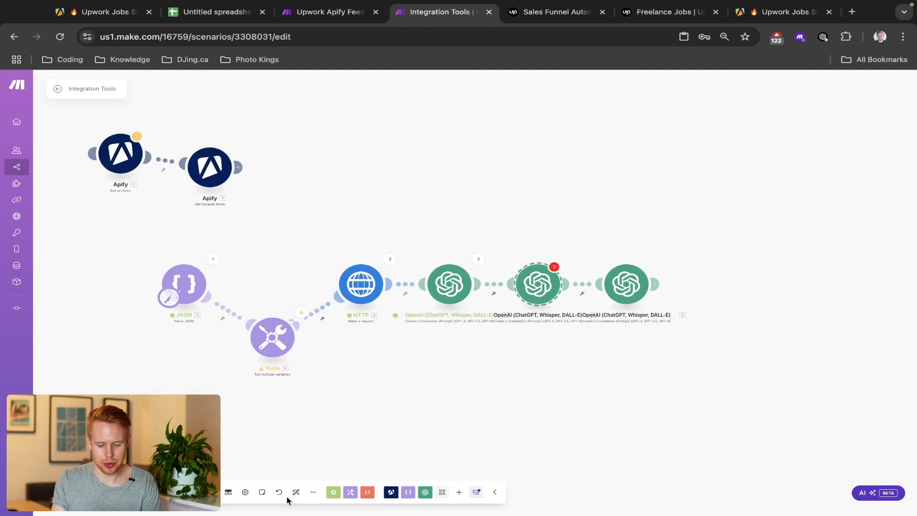
pyautogui.moveTo(279, 341); pyautogui.dragTo(281, 283)
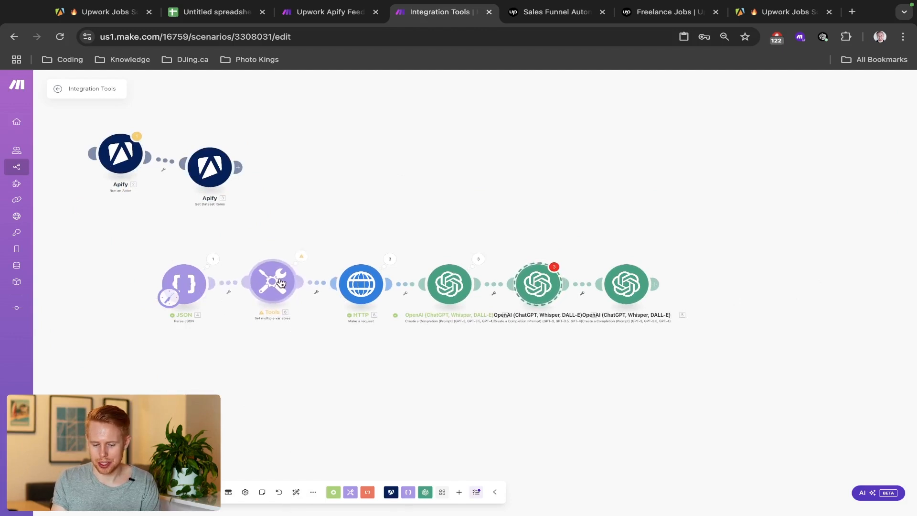
pyautogui.hotkey('ctrl', 's')
# Unlink the newly pasted OpenAI module from the OpenAI module before it.
pyautogui.hscroll(5, 414, 215)
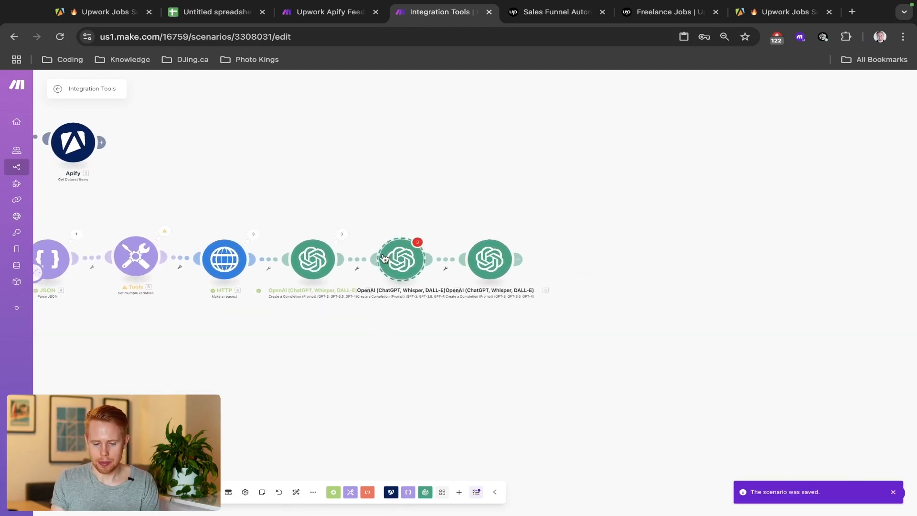
pyautogui.scroll(3, 380, 258)
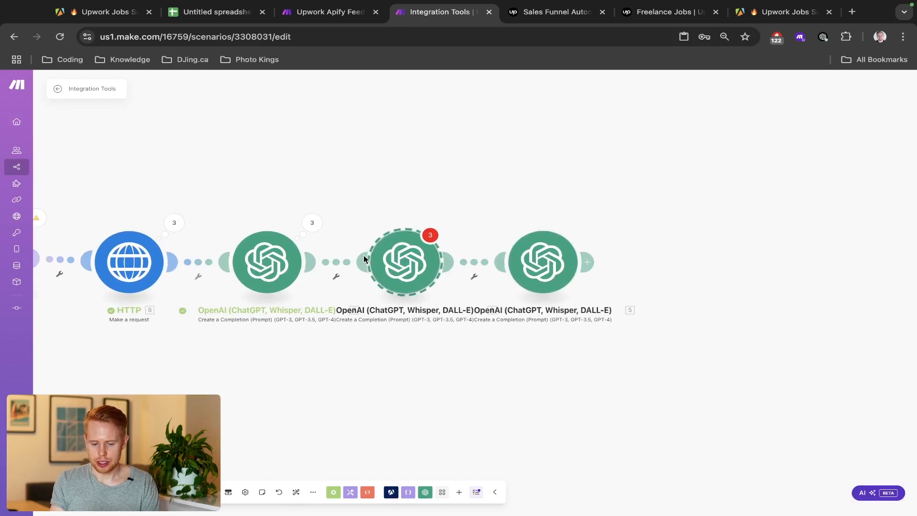
pyautogui.rightClick(340, 261)
pyautogui.click(356, 275)
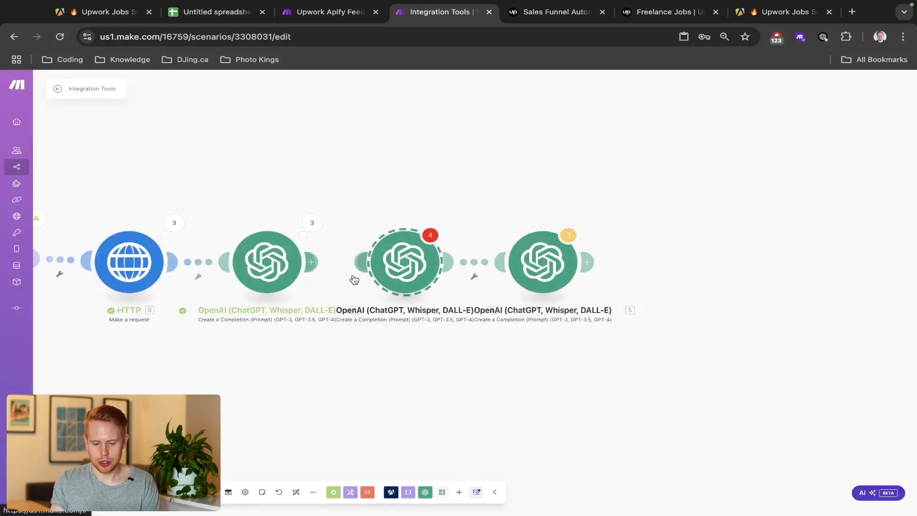
# Unlink the pasted OpenAI module from the one after it, move it to the chain's end, and join all three OpenAI modules in line.
pyautogui.rightClick(470, 261)
pyautogui.click(481, 274)
pyautogui.moveTo(410, 283); pyautogui.dragTo(671, 278)
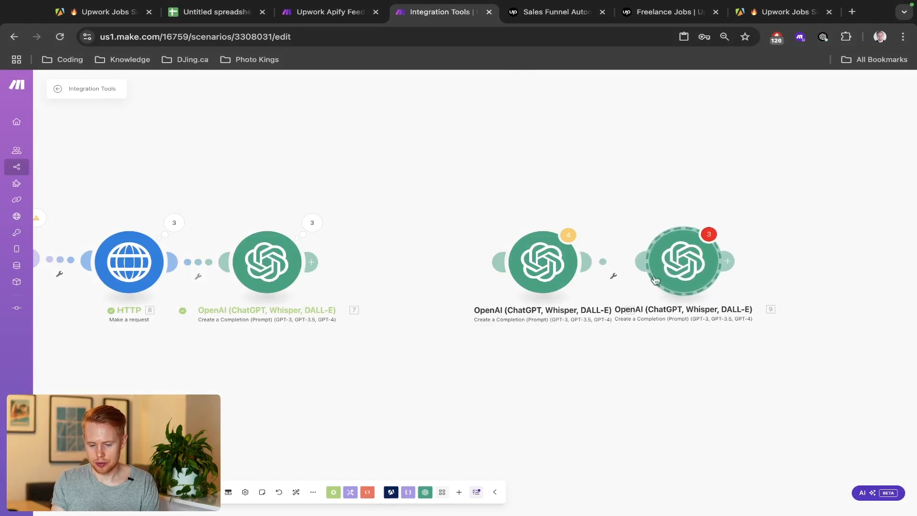
pyautogui.moveTo(499, 262); pyautogui.dragTo(316, 261)
pyautogui.moveTo(480, 210); pyautogui.dragTo(653, 246)
pyautogui.moveTo(707, 276); pyautogui.dragTo(538, 268)
pyautogui.hscroll(3, 463, 191)
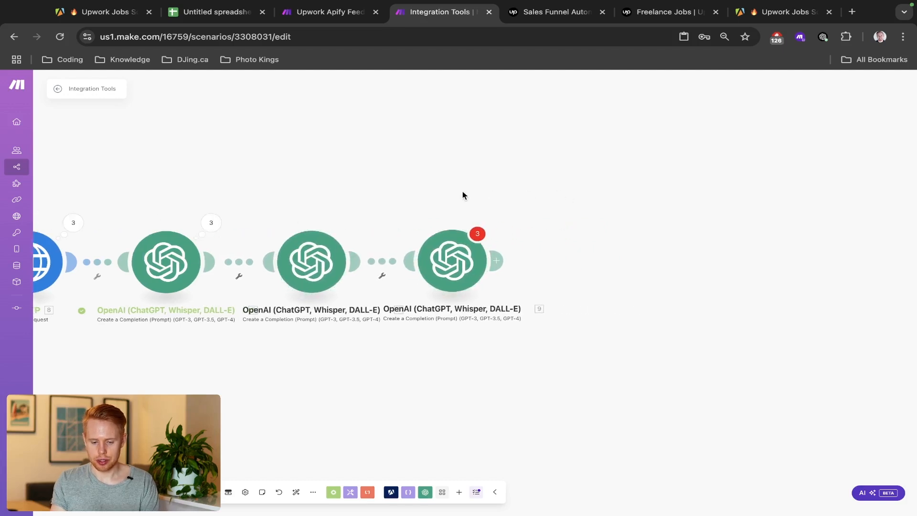
# Set up a filter labelled "Filter" before the last OpenAI module, requiring module 5's Result to contain "Good", case insensitive.
pyautogui.click(383, 260)
pyautogui.click(461, 221)
pyautogui.write('Filter')
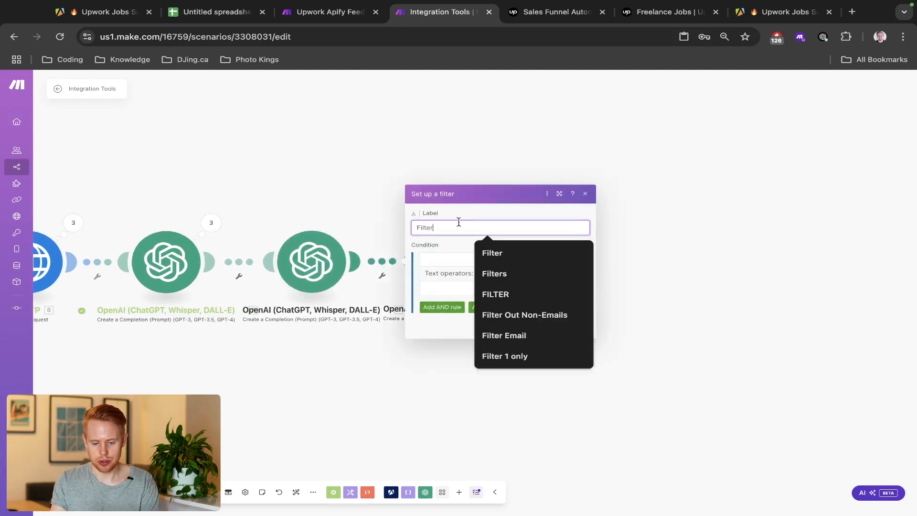
pyautogui.click(458, 259)
pyautogui.click(604, 152)
pyautogui.click(489, 273)
pyautogui.write('contain')
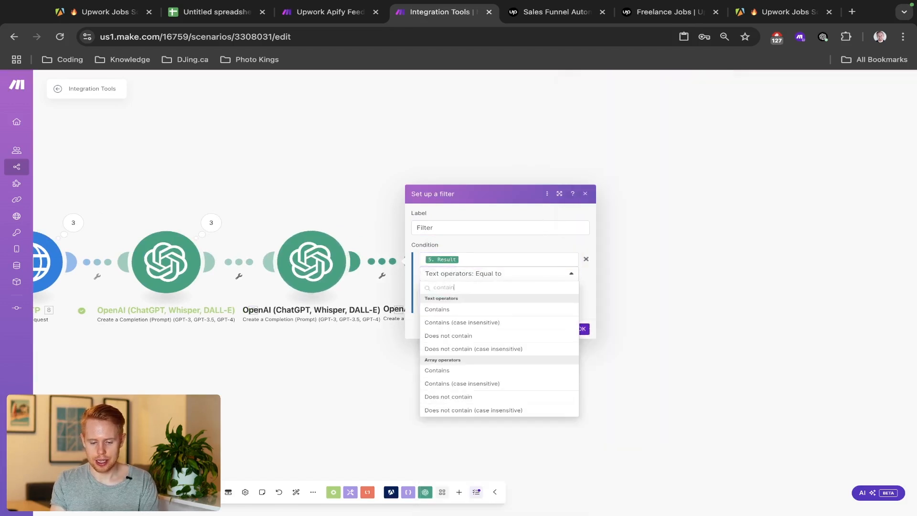
pyautogui.click(478, 322)
pyautogui.click(471, 288)
pyautogui.write('Good')
pyautogui.click(582, 329)
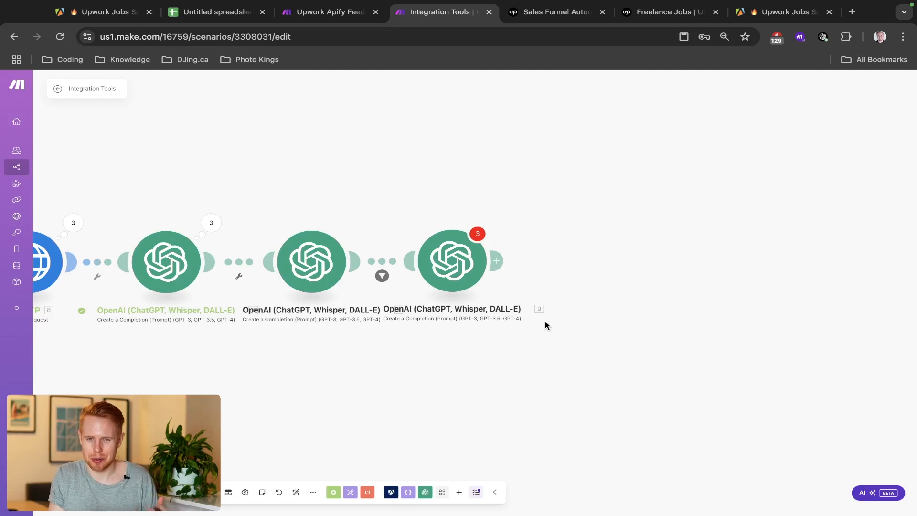
# In message 1 of the last OpenAI module, replace the 13.title reference with the title from Parse JSON.
pyautogui.click(432, 259)
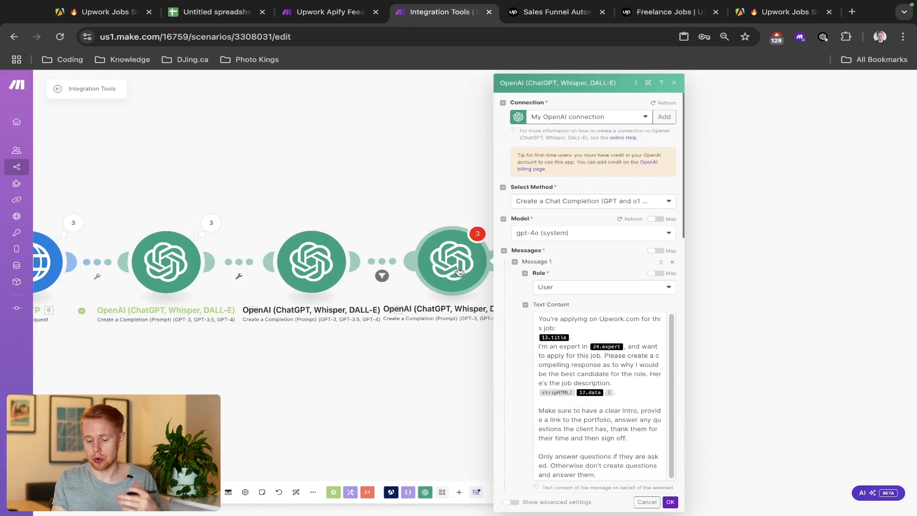
pyautogui.scroll(-2, 613, 268)
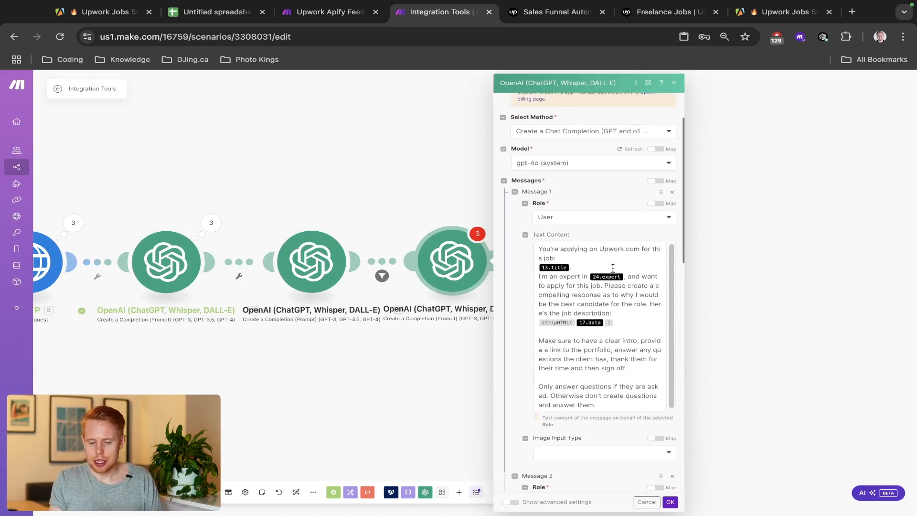
pyautogui.scroll(5, 592, 204)
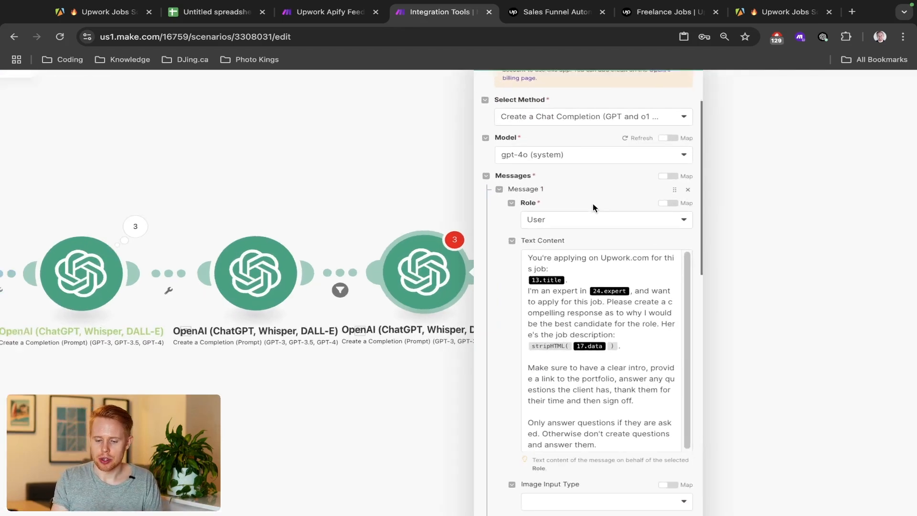
pyautogui.scroll(-2, 592, 204)
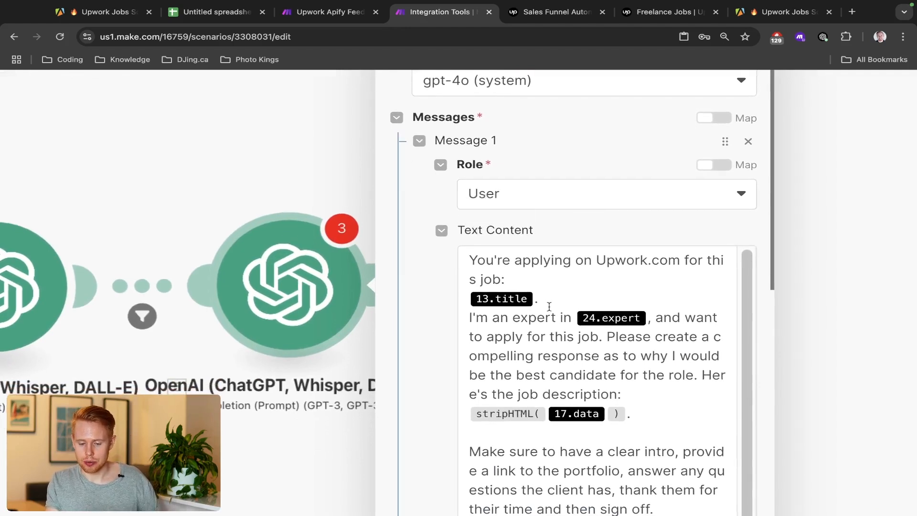
pyautogui.click(535, 300)
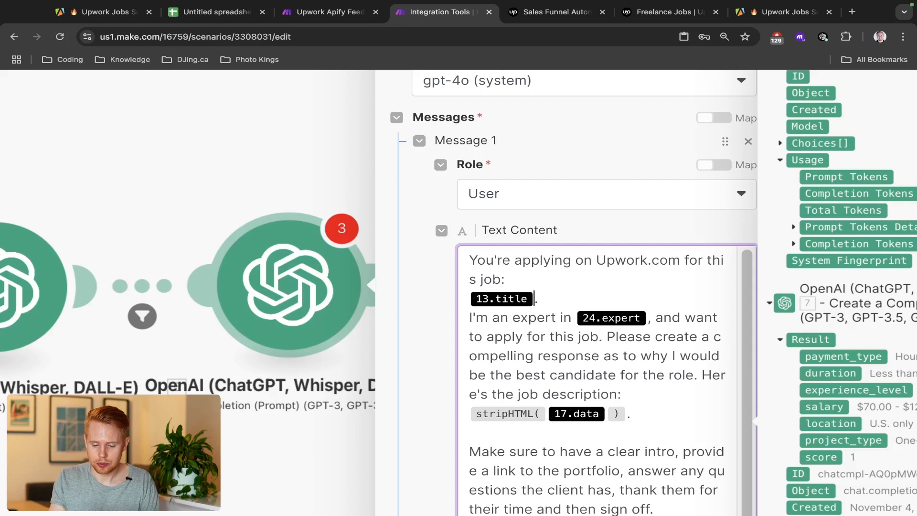
pyautogui.press('BackSpace')
pyautogui.scroll(-5, 535, 300)
pyautogui.scroll(-3, 706, 385)
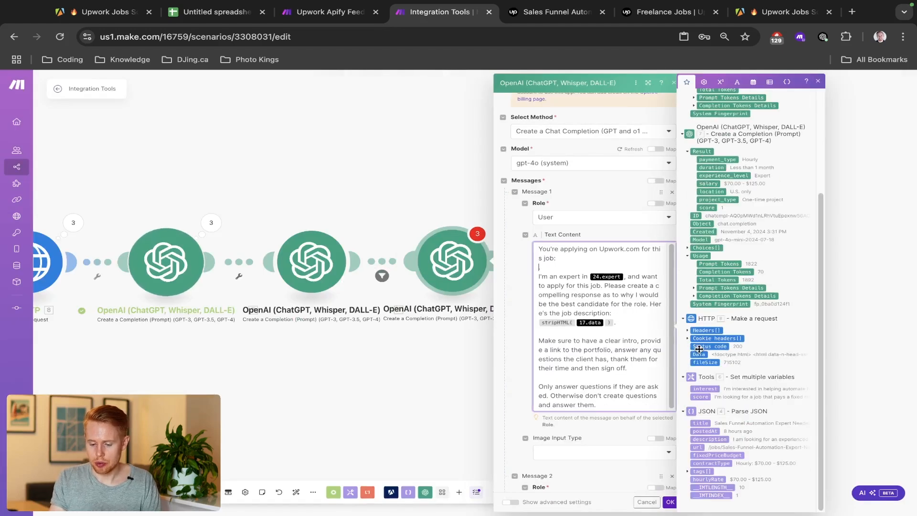
pyautogui.click(701, 424)
pyautogui.scroll(3, 621, 359)
pyautogui.scroll(-3, 645, 268)
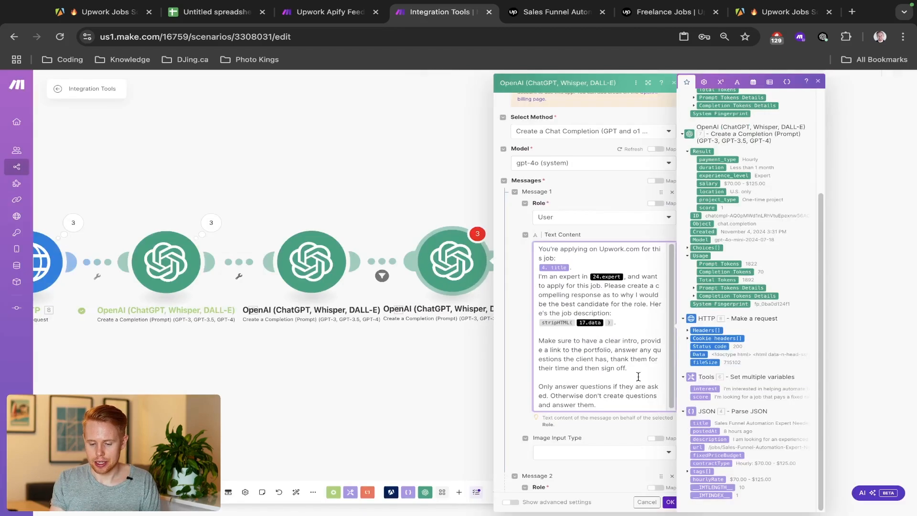
pyautogui.click(670, 503)
# Add a third variable named "expert" with the value "Make.com" to the Set multiple variables module.
pyautogui.moveTo(376, 436); pyautogui.dragTo(789, 436)
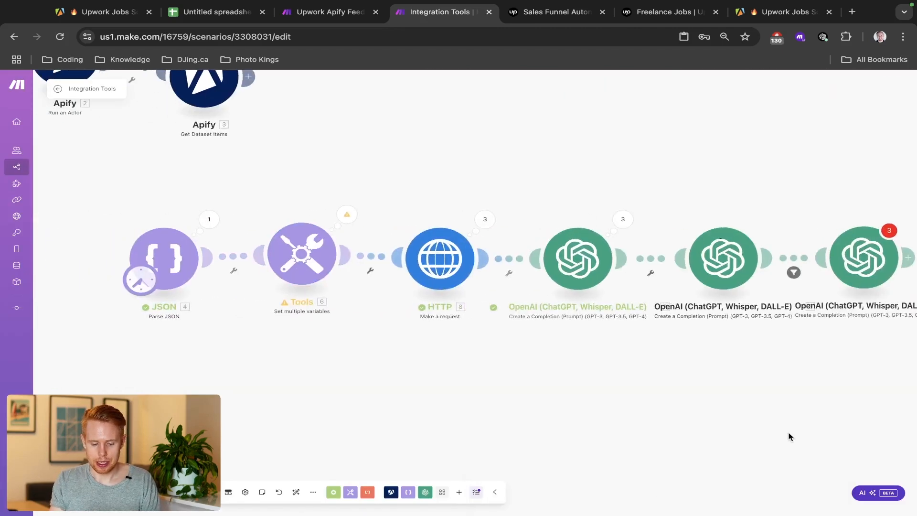
pyautogui.click(330, 244)
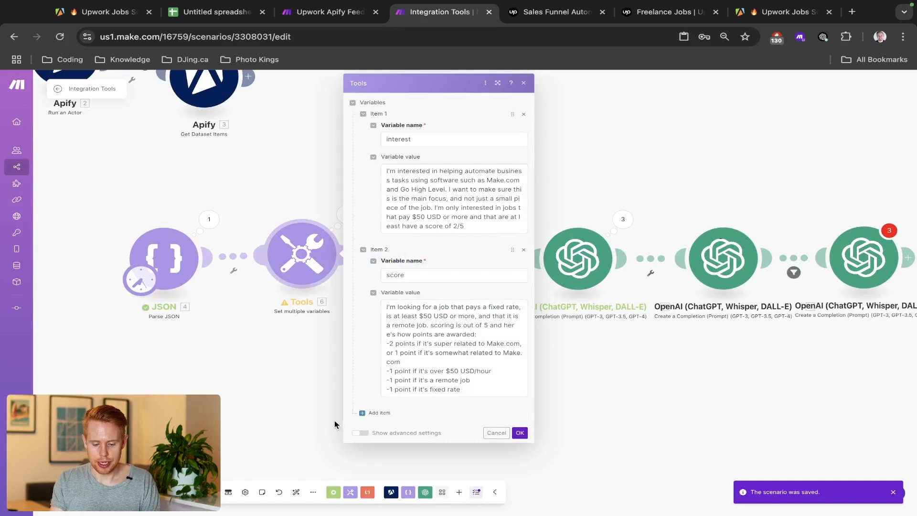
pyautogui.click(374, 412)
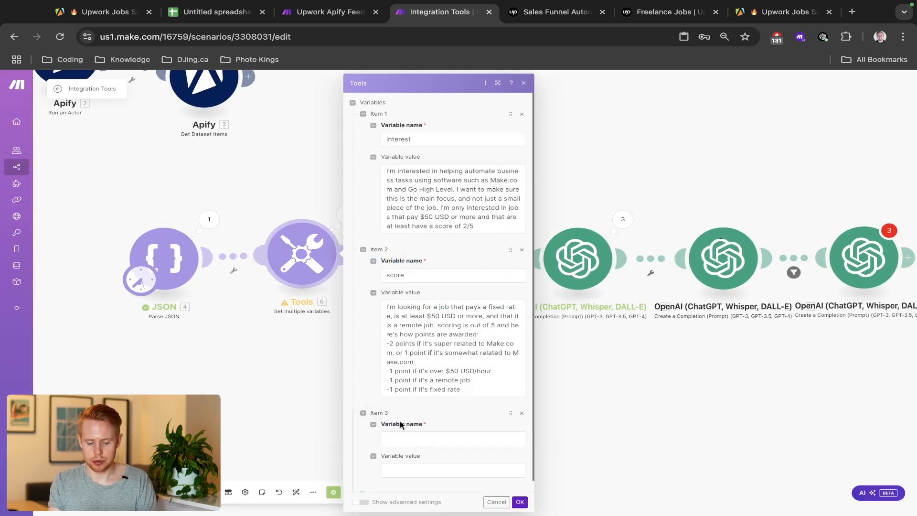
pyautogui.click(399, 436)
pyautogui.write('expert')
pyautogui.press('Tab')
pyautogui.write('Make.com')
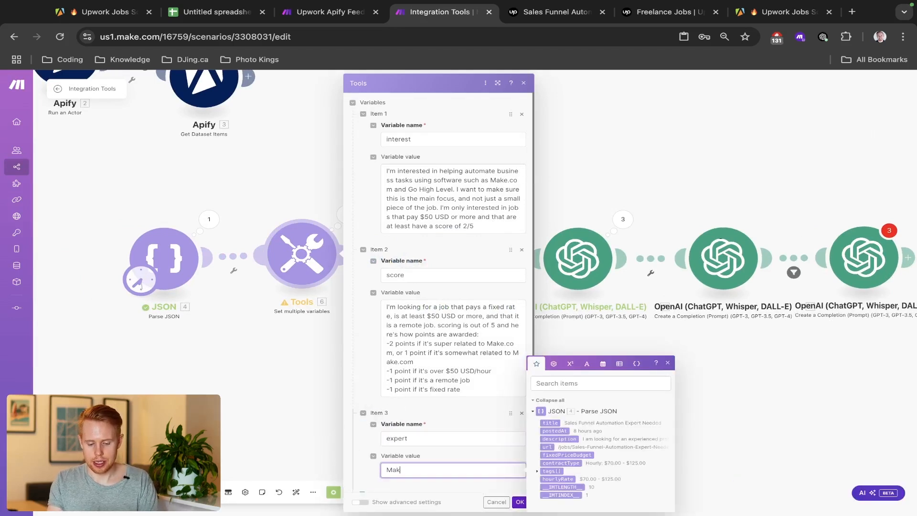
pyautogui.click(519, 502)
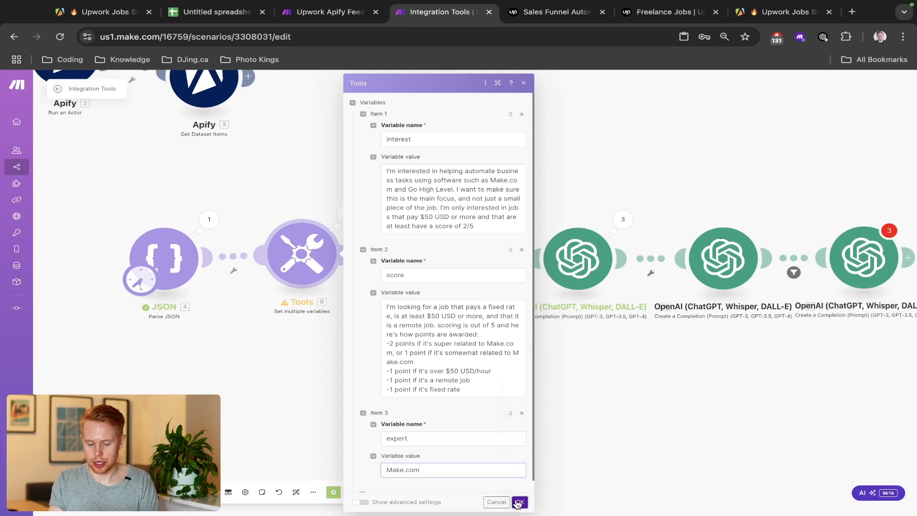
# In message 1 of the last OpenAI module, replace the 24.expert reference with the expert variable from Tools.
pyautogui.moveTo(748, 419); pyautogui.dragTo(451, 327)
pyautogui.click(560, 248)
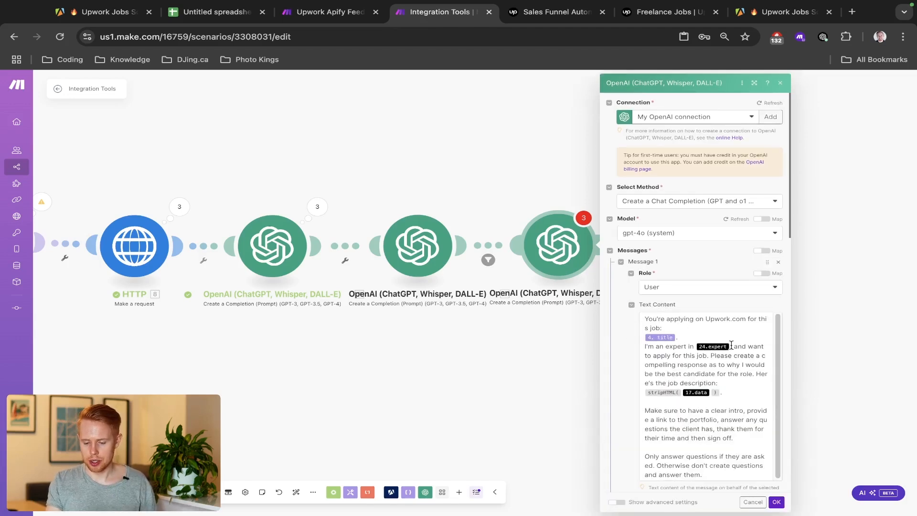
pyautogui.click(731, 345)
pyautogui.press('BackSpace')
pyautogui.scroll(-3, 539, 350)
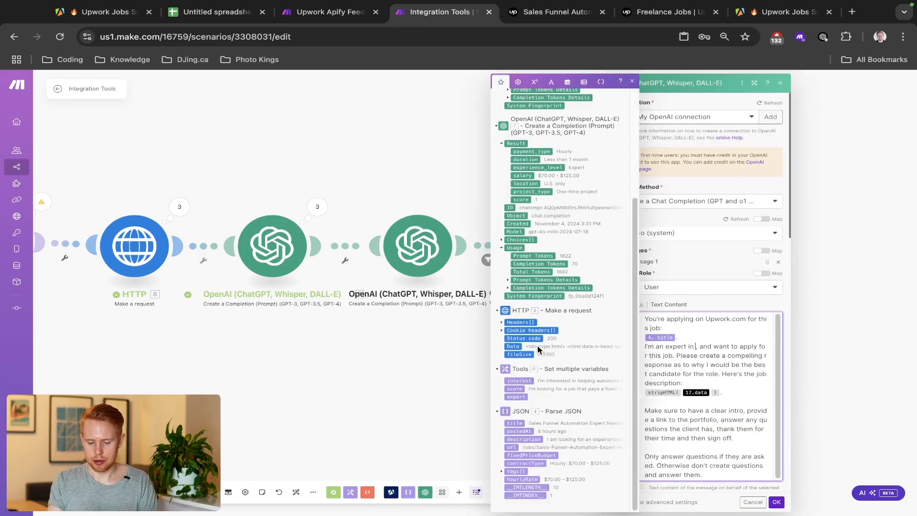
pyautogui.click(517, 396)
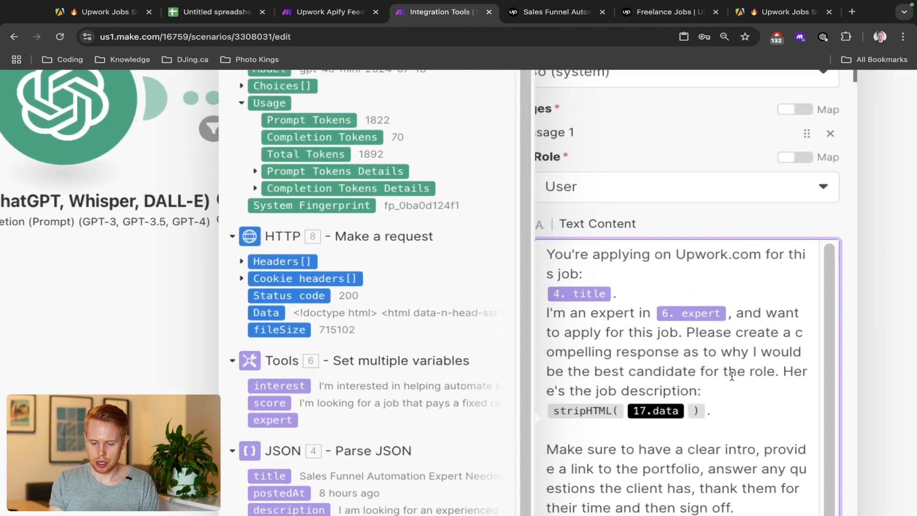
# Replace the 17.data reference inside stripHTML with the Data output of the HTTP module.
pyautogui.click(731, 376)
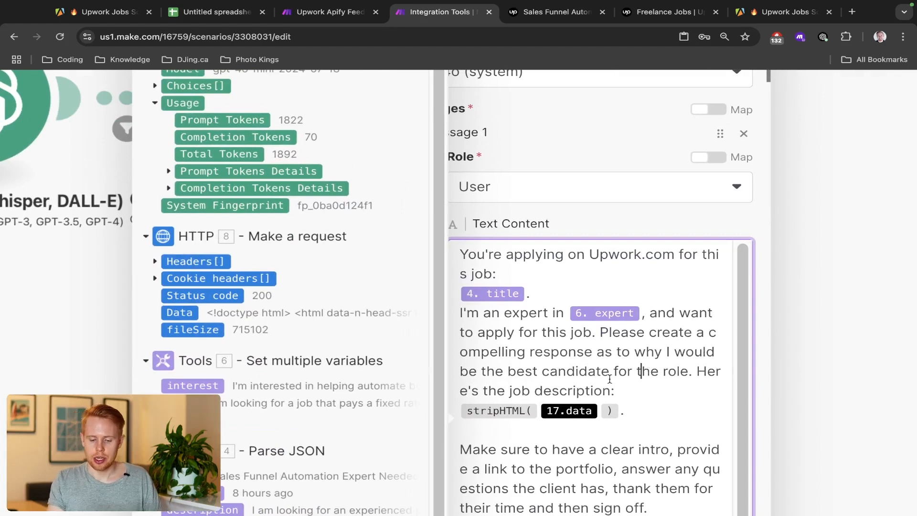
pyautogui.click(603, 412)
pyautogui.press('BackSpace')
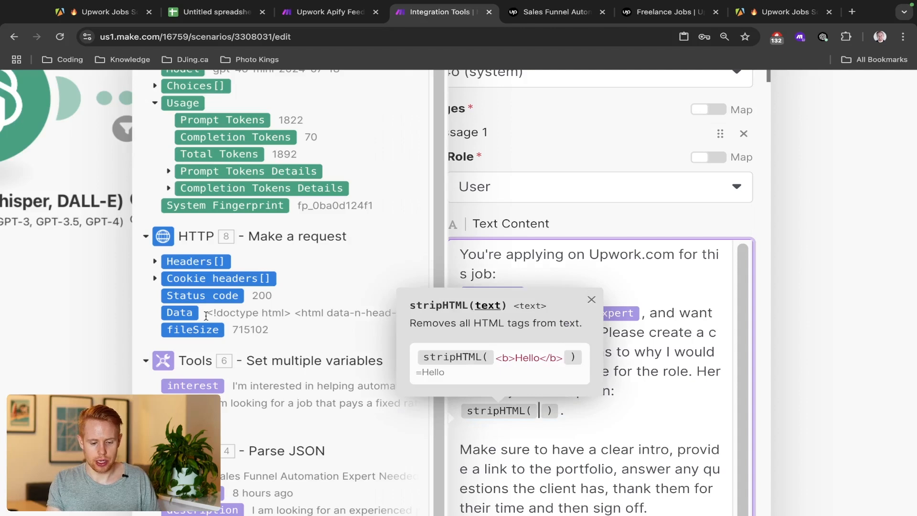
pyautogui.scroll(-3, 256, 374)
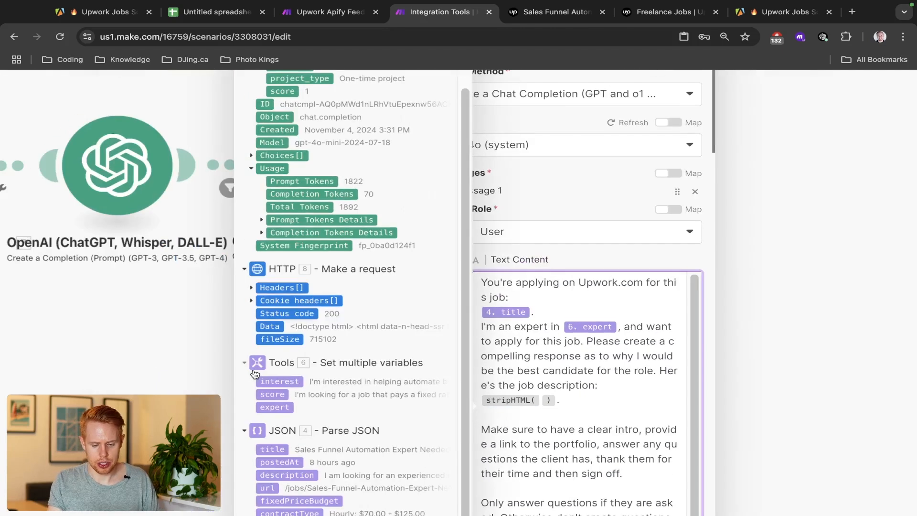
pyautogui.click(269, 327)
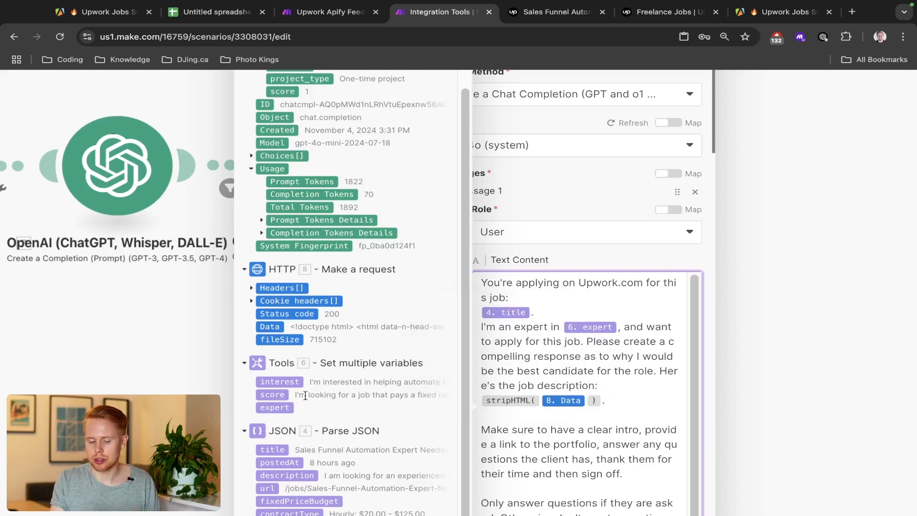
pyautogui.scroll(-2, 300, 396)
pyautogui.click(298, 394)
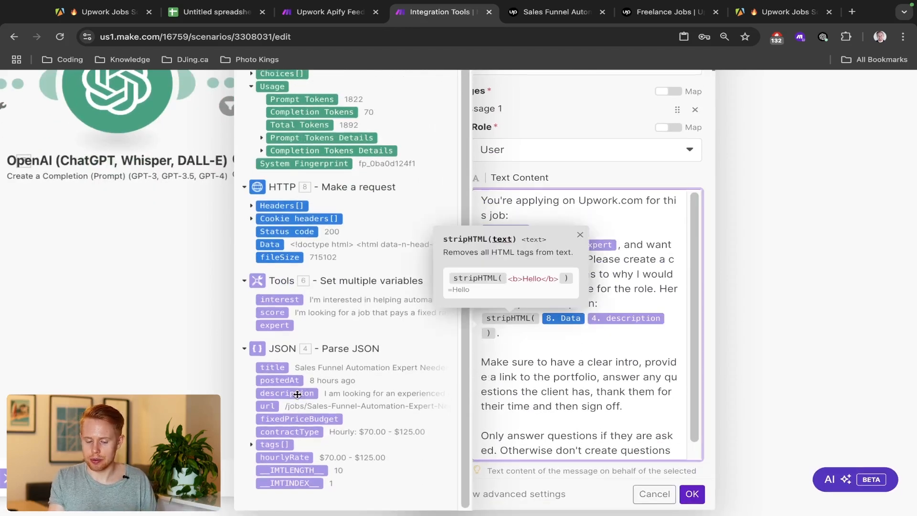
pyautogui.press('BackSpace')
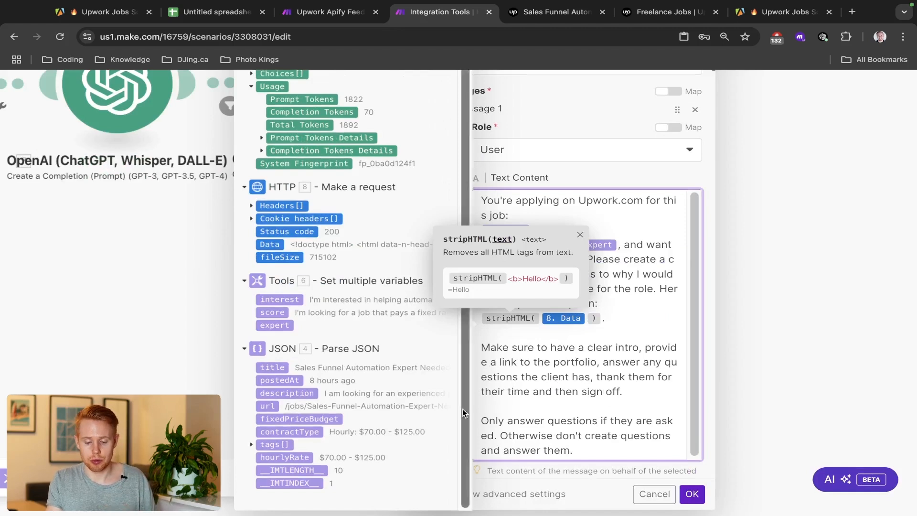
pyautogui.click(541, 407)
pyautogui.moveTo(537, 347); pyautogui.dragTo(596, 366)
pyautogui.press('super+c')
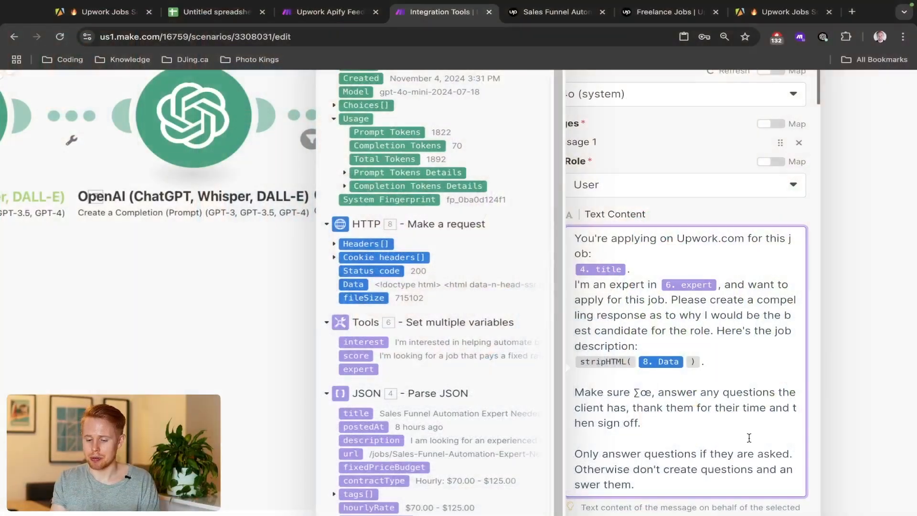
pyautogui.press('BackSpace')
pyautogui.press('BackSpace')
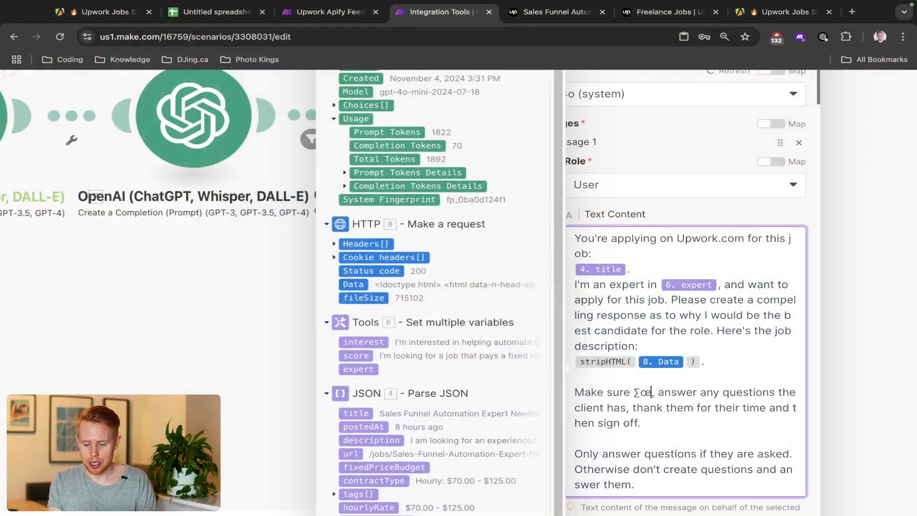
pyautogui.press('super+v')
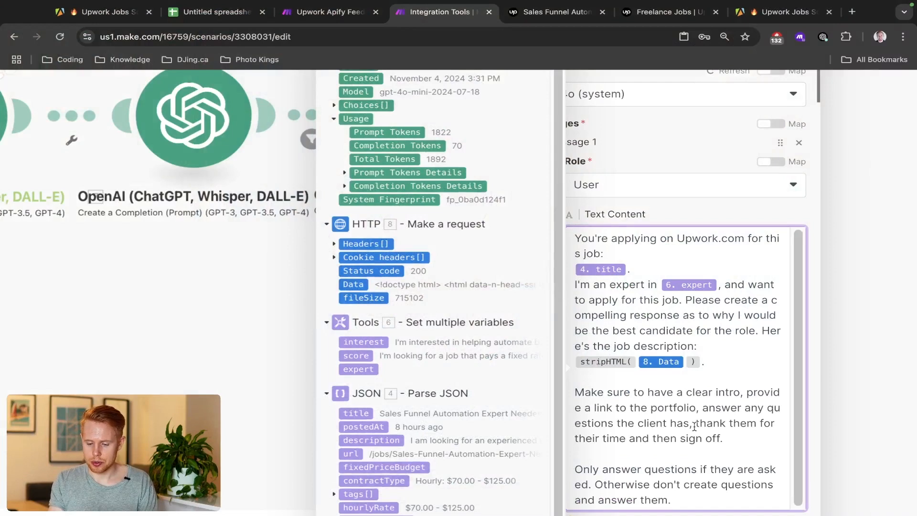
# In message 2 of the last OpenAI module, replace the 13.title reference with the Parse JSON title and accept the module's settings.
pyautogui.scroll(-1, 694, 426)
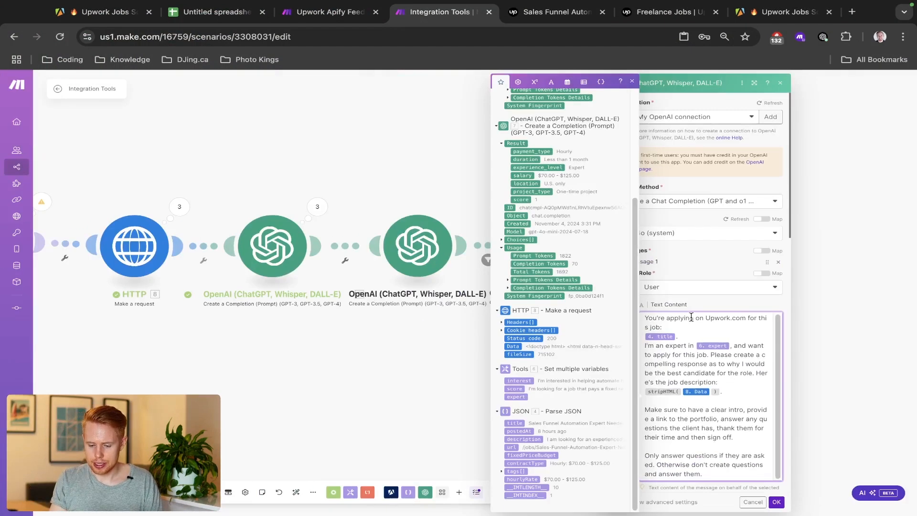
pyautogui.click(701, 305)
pyautogui.scroll(-2, 701, 305)
pyautogui.scroll(-5, 699, 304)
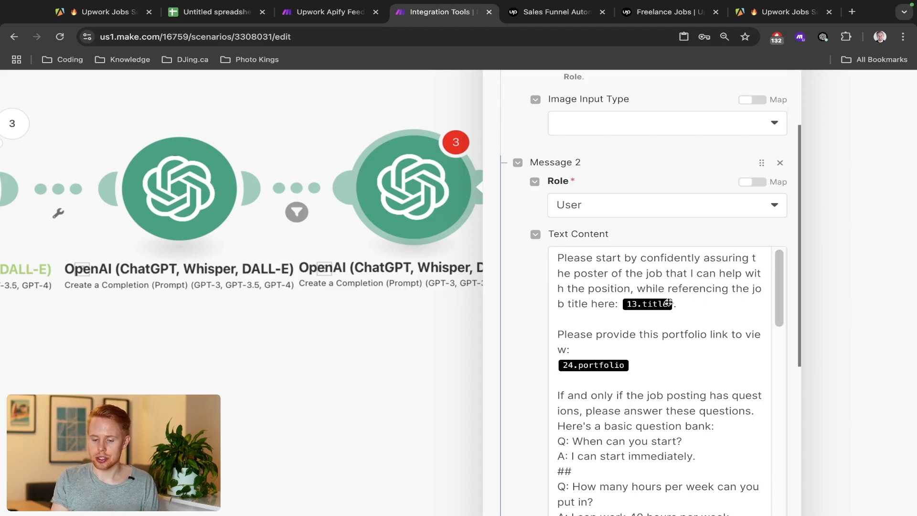
pyautogui.click(692, 305)
pyautogui.press('BackSpace')
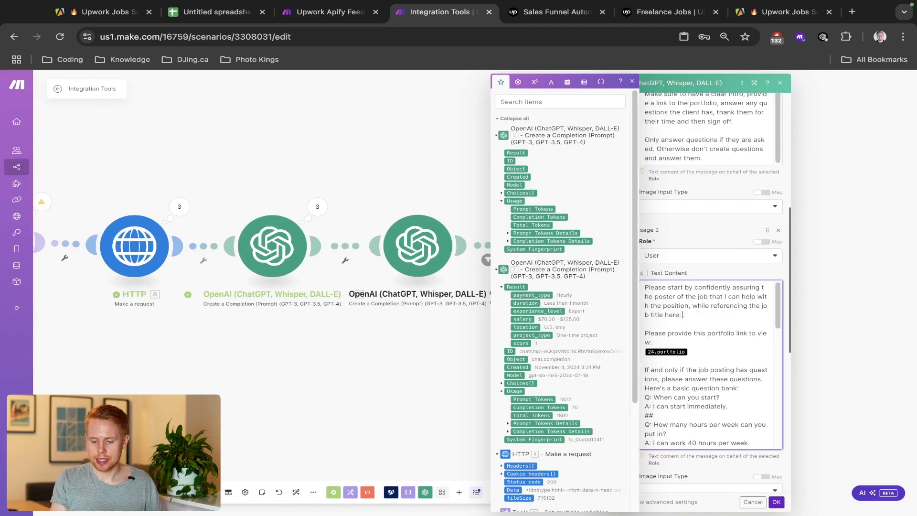
pyautogui.scroll(-3, 620, 331)
pyautogui.click(513, 423)
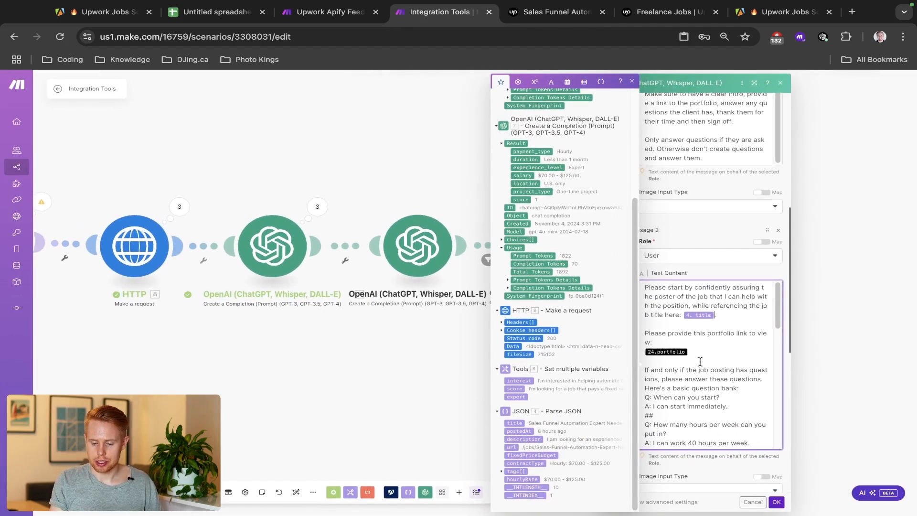
pyautogui.click(777, 502)
pyautogui.moveTo(336, 409); pyautogui.dragTo(696, 405)
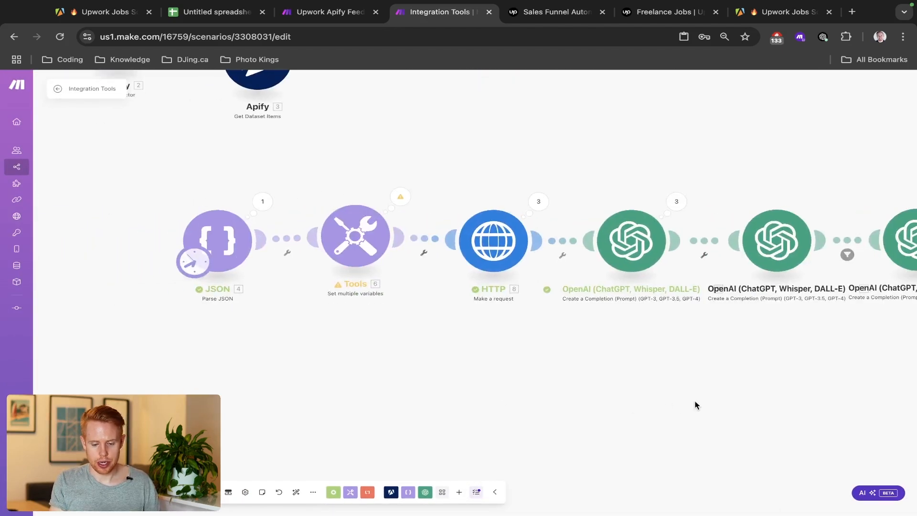
pyautogui.click(347, 248)
pyautogui.scroll(-1, 459, 475)
pyautogui.click(417, 483)
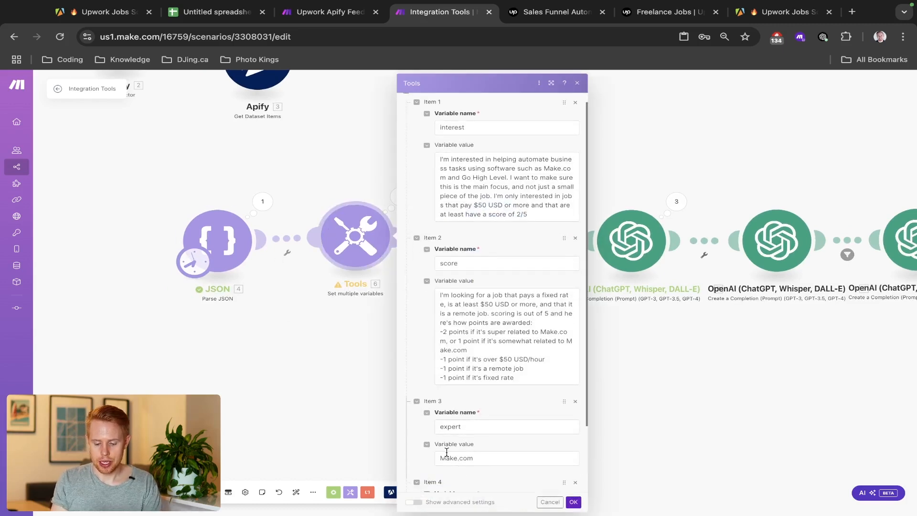
pyautogui.scroll(-3, 446, 451)
pyautogui.click(446, 425)
pyautogui.write('portfolio')
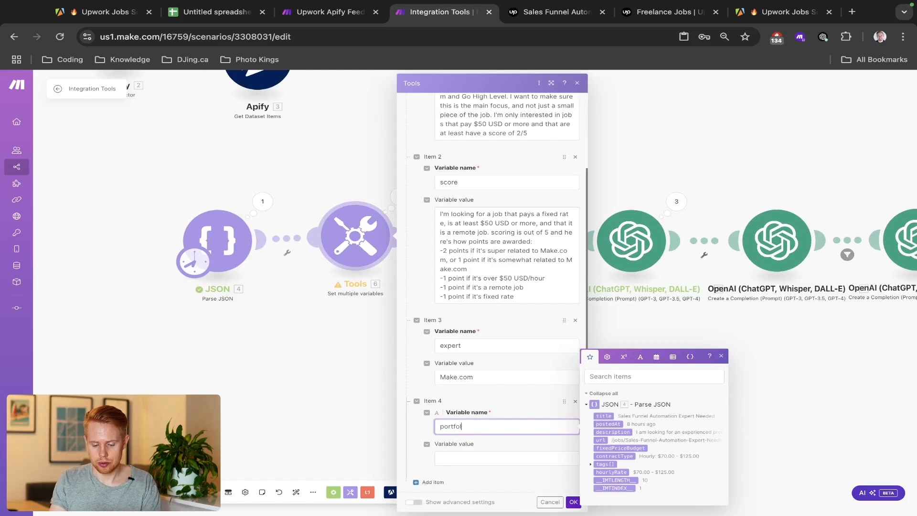
pyautogui.press('Tab')
pyautogui.write('https')
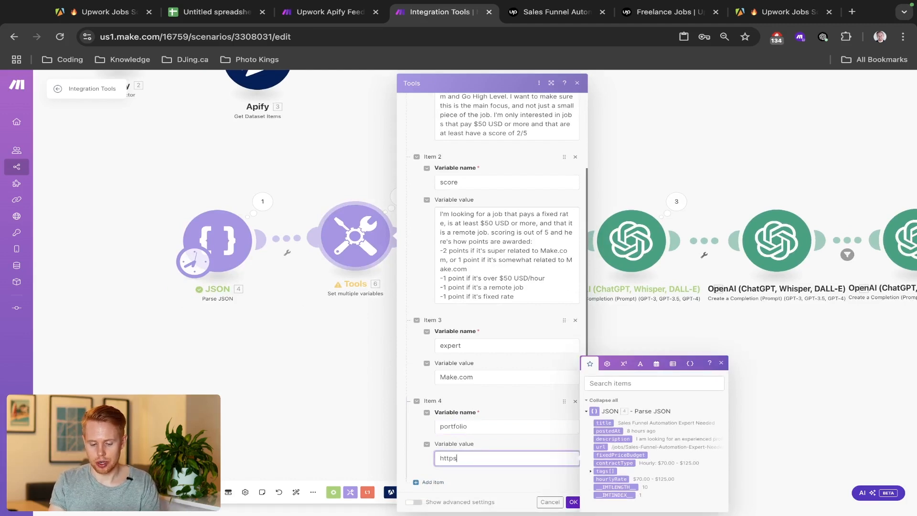
pyautogui.write('://example.com')
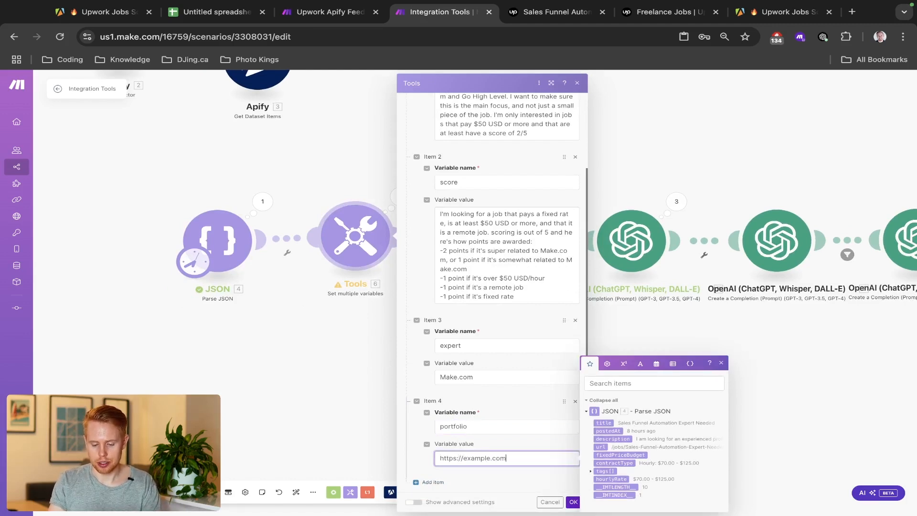
pyautogui.click(574, 501)
# In message 2 of the last OpenAI module, replace the 24.portfolio reference with the portfolio variable from Tools.
pyautogui.hscroll(10, 452, 375)
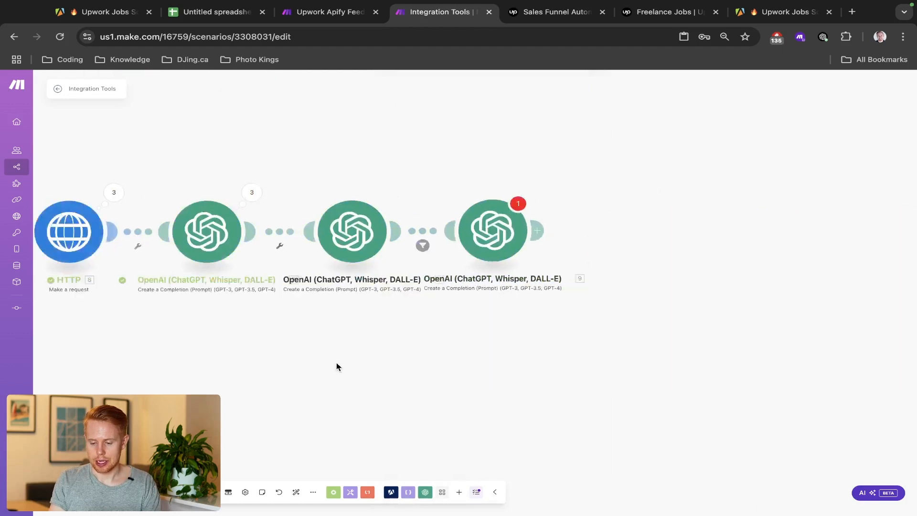
pyautogui.click(355, 228)
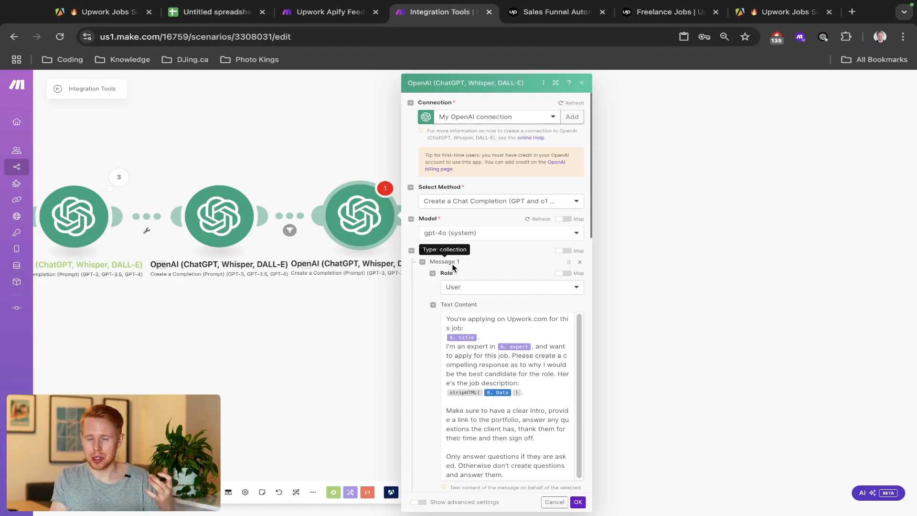
pyautogui.scroll(-5, 484, 293)
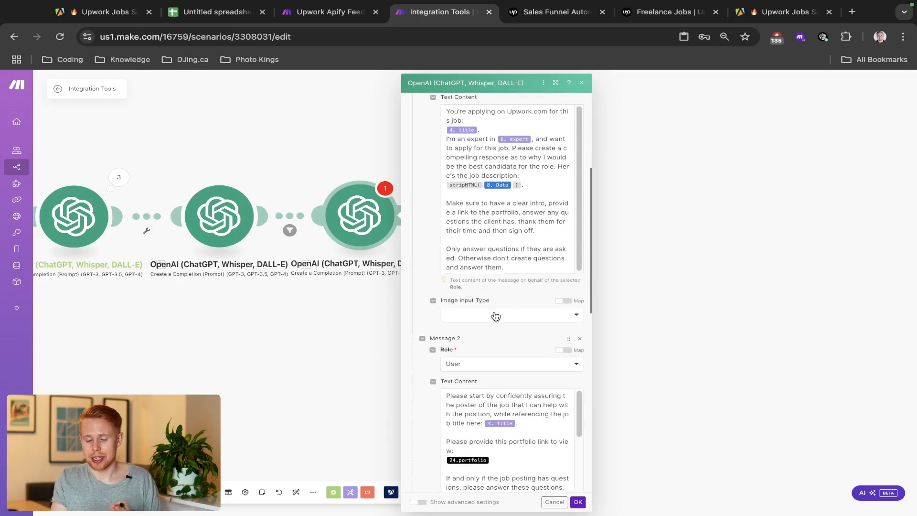
pyautogui.click(527, 458)
pyautogui.press('BackSpace')
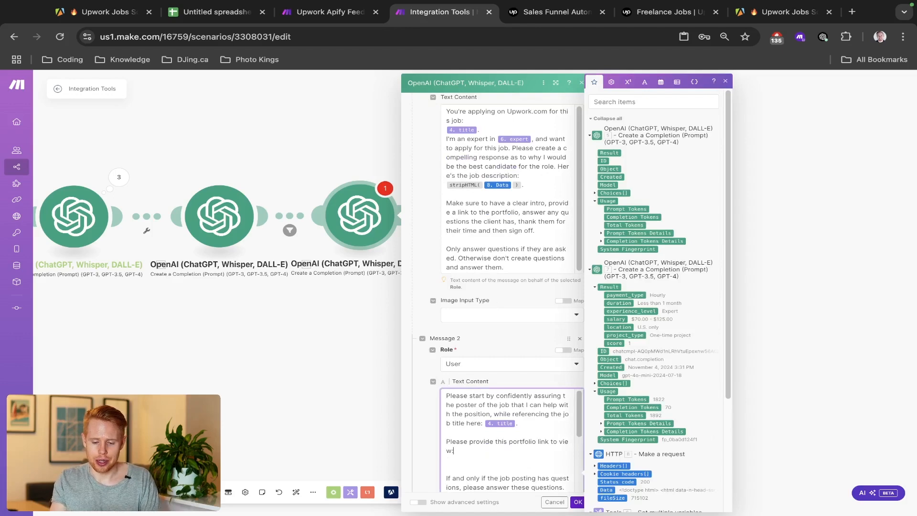
pyautogui.scroll(-4, 643, 433)
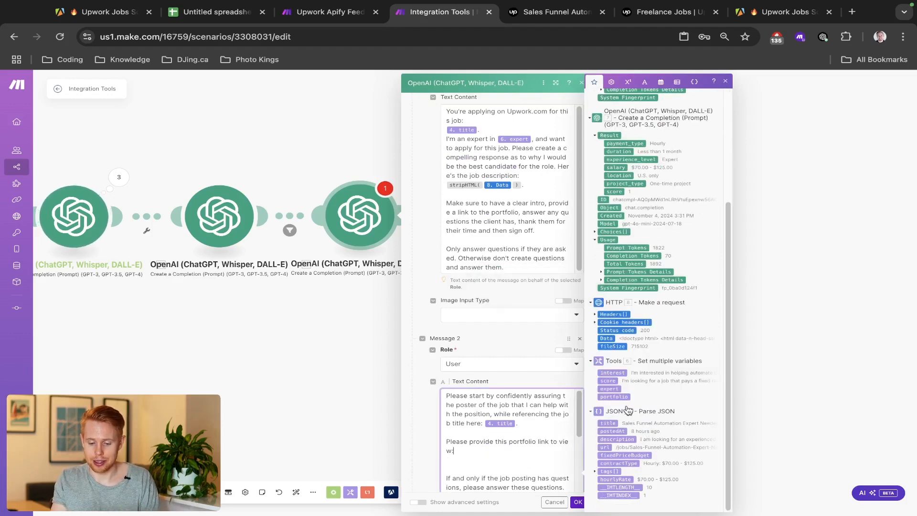
pyautogui.click(614, 397)
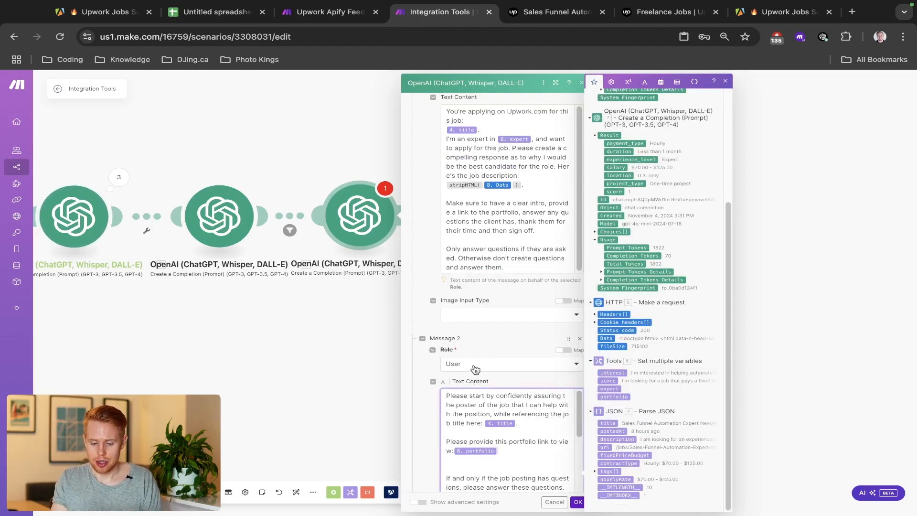
pyautogui.click(520, 328)
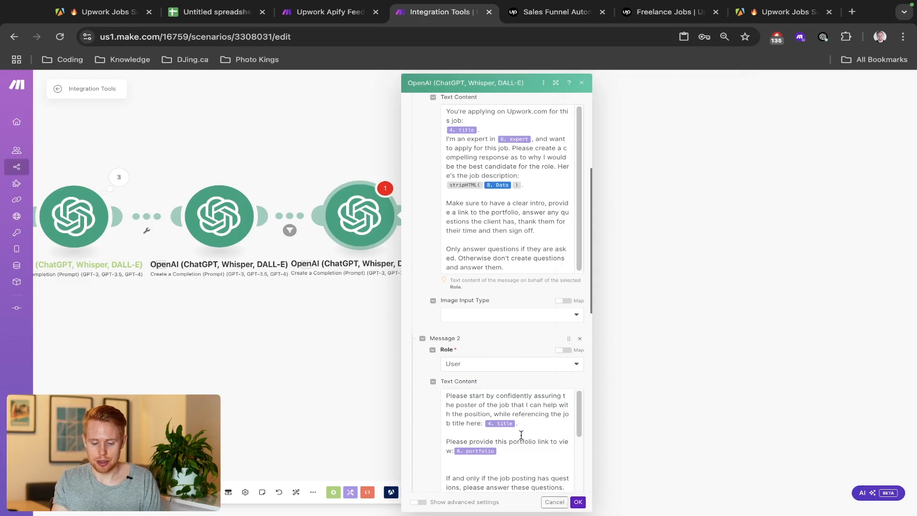
# Read through message 2's question bank and sign-off instructions, checking the prepared answers to clients' questions.
pyautogui.keyDown('ctrl'); pyautogui.scroll(5, 520, 436); pyautogui.keyUp('ctrl')
pyautogui.keyDown('ctrl'); pyautogui.scroll(-5, 522, 435); pyautogui.keyUp('ctrl')
pyautogui.scroll(-3, 521, 435)
pyautogui.scroll(-2, 521, 435)
pyautogui.keyDown('ctrl'); pyautogui.scroll(4, 522, 435); pyautogui.keyUp('ctrl')
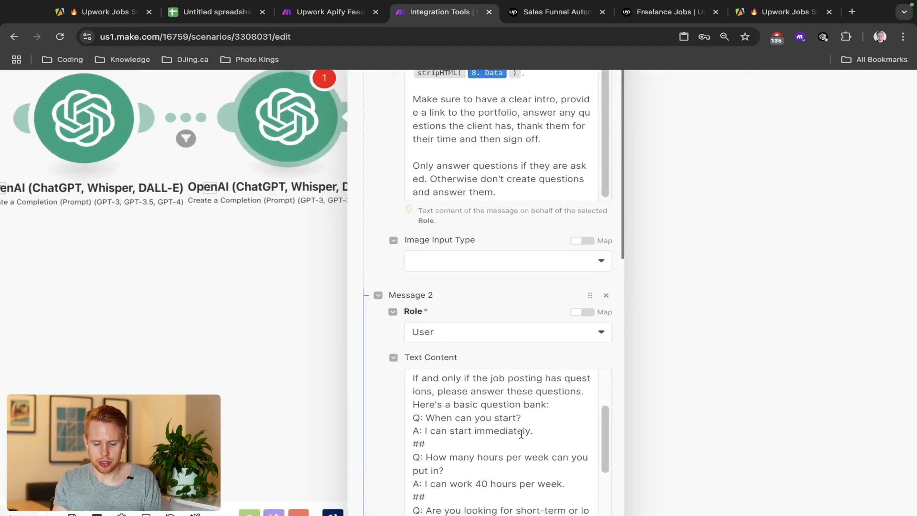
pyautogui.scroll(-1, 477, 335)
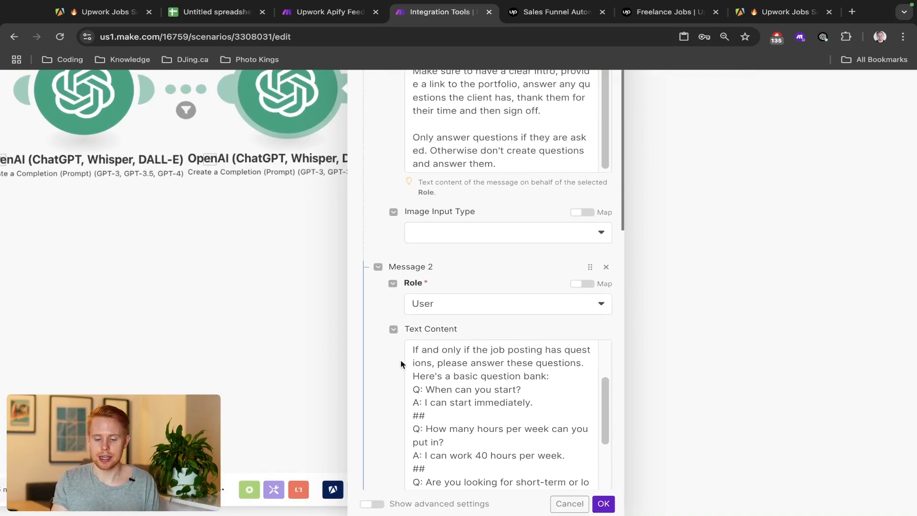
pyautogui.scroll(-1, 489, 367)
pyautogui.keyDown('ctrl'); pyautogui.scroll(-3, 509, 406); pyautogui.keyUp('ctrl')
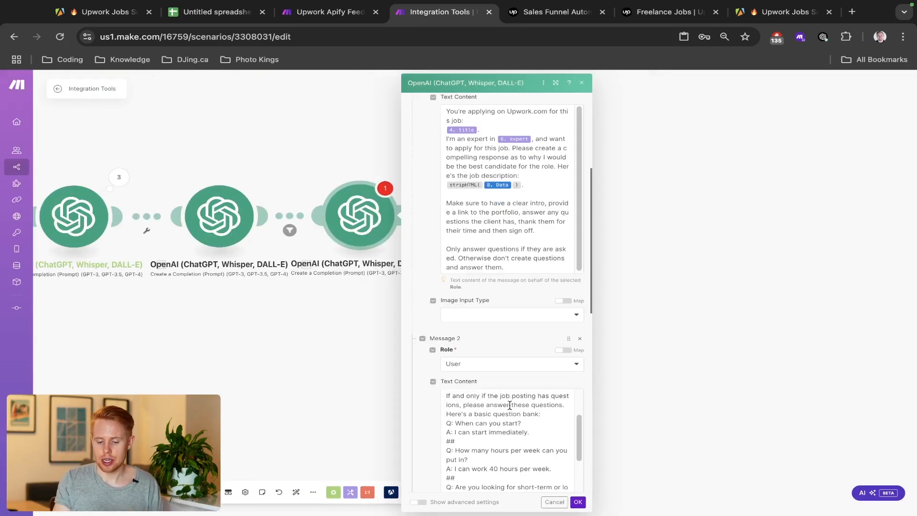
pyautogui.keyDown('ctrl'); pyautogui.scroll(1, 510, 410); pyautogui.keyUp('ctrl')
pyautogui.scroll(-10, 509, 409)
pyautogui.scroll(3, 510, 409)
pyautogui.scroll(3, 509, 410)
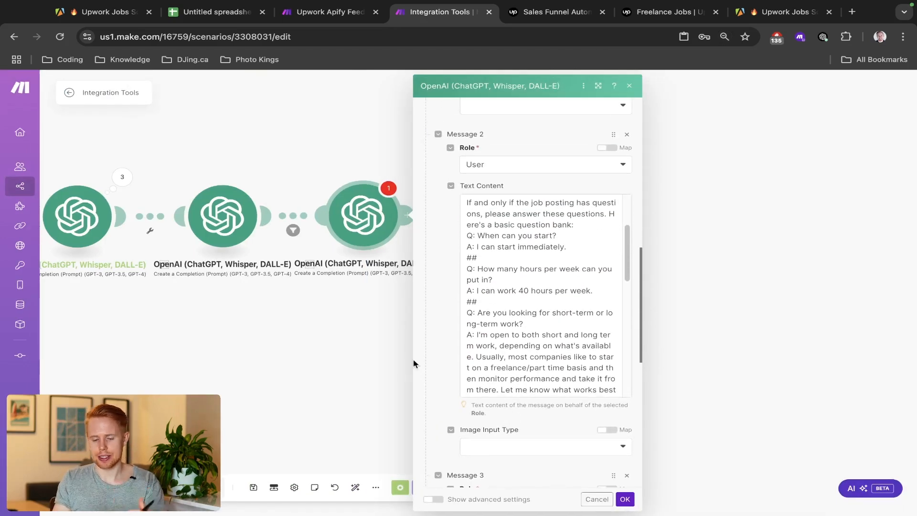
pyautogui.scroll(1, 448, 331)
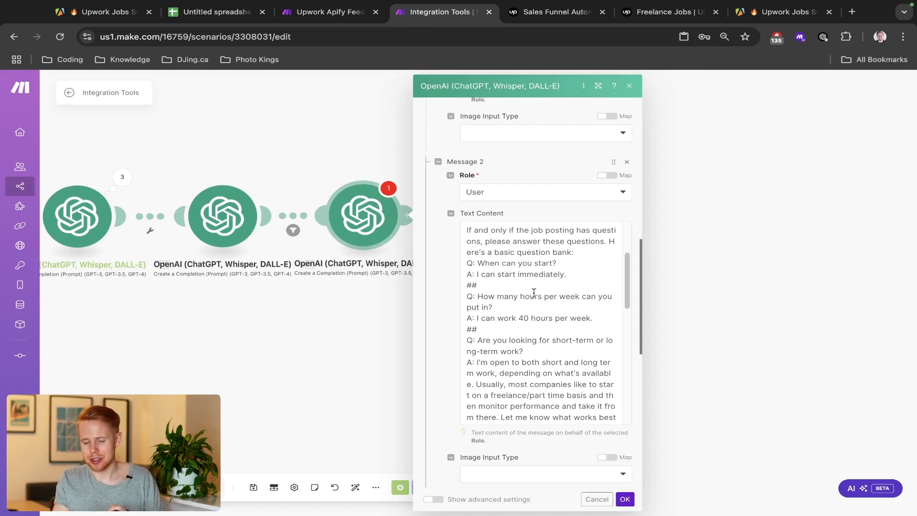
pyautogui.scroll(-1, 534, 293)
pyautogui.scroll(-1, 533, 292)
pyautogui.scroll(3, 530, 292)
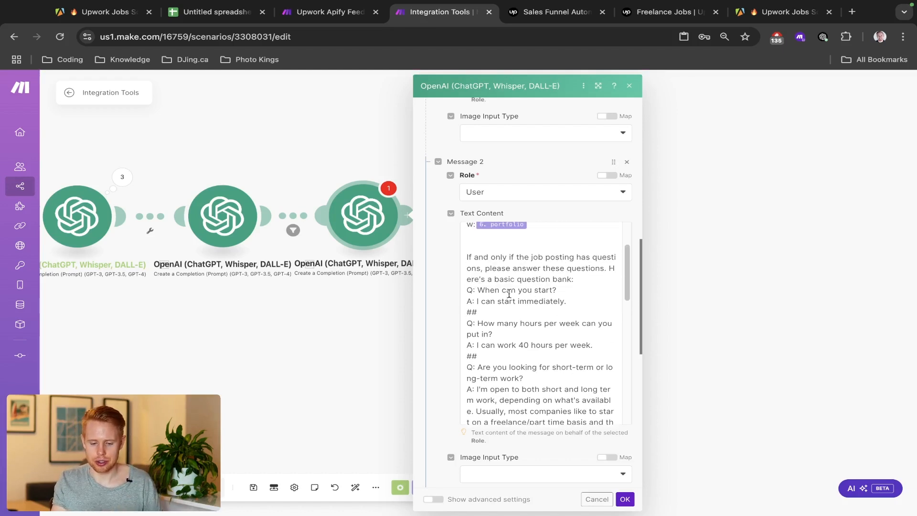
pyautogui.scroll(-1, 531, 308)
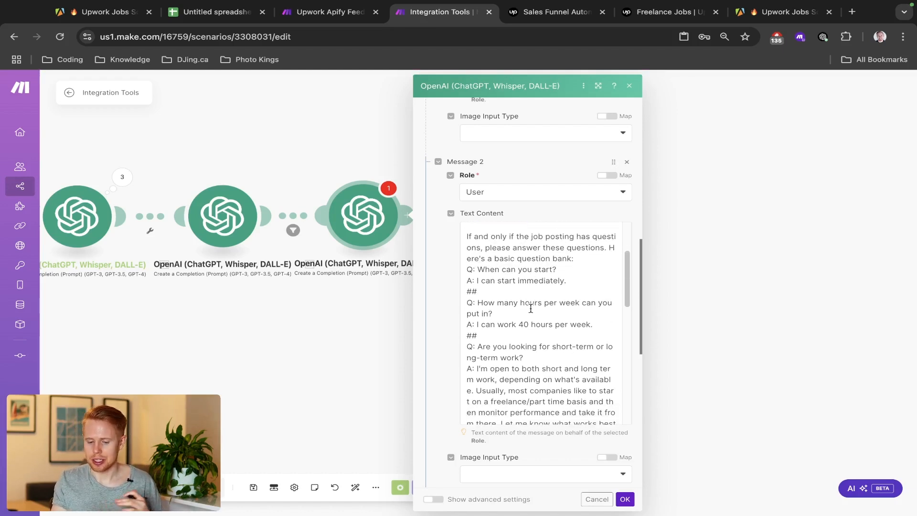
pyautogui.scroll(-3, 531, 308)
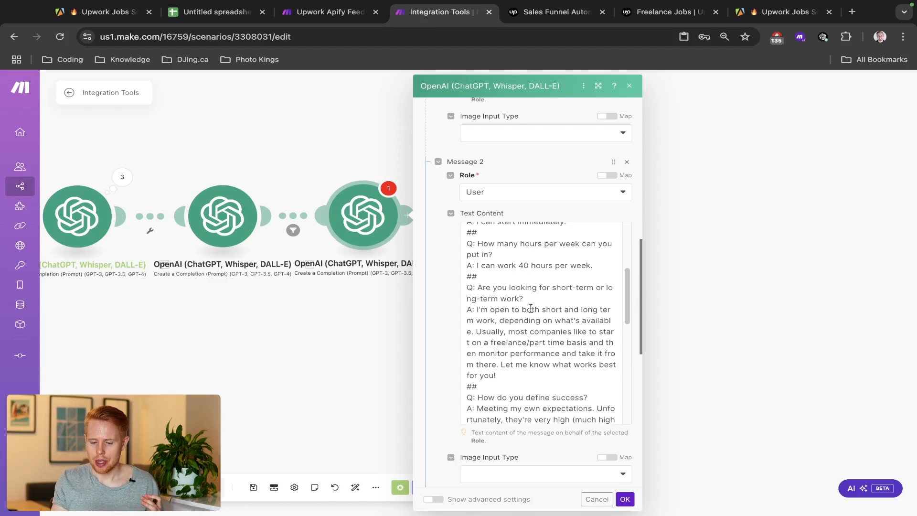
pyautogui.scroll(-6, 531, 309)
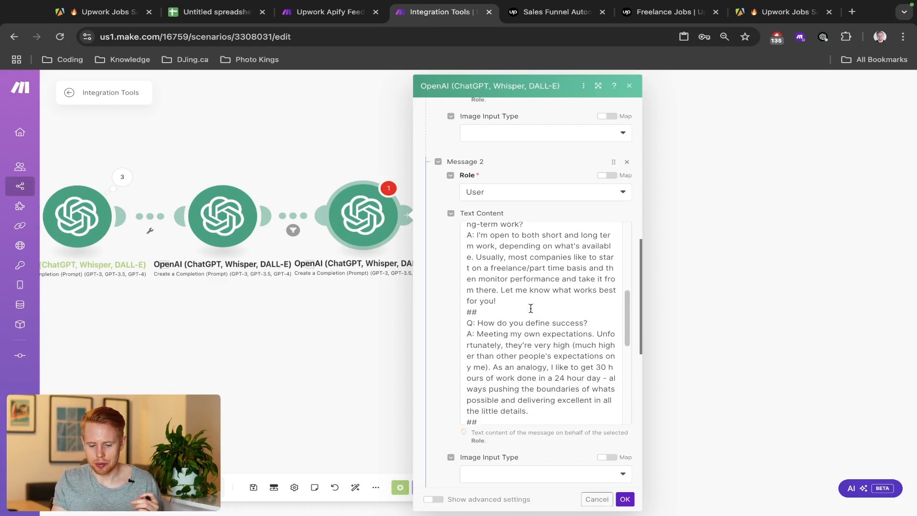
pyautogui.scroll(-4, 550, 292)
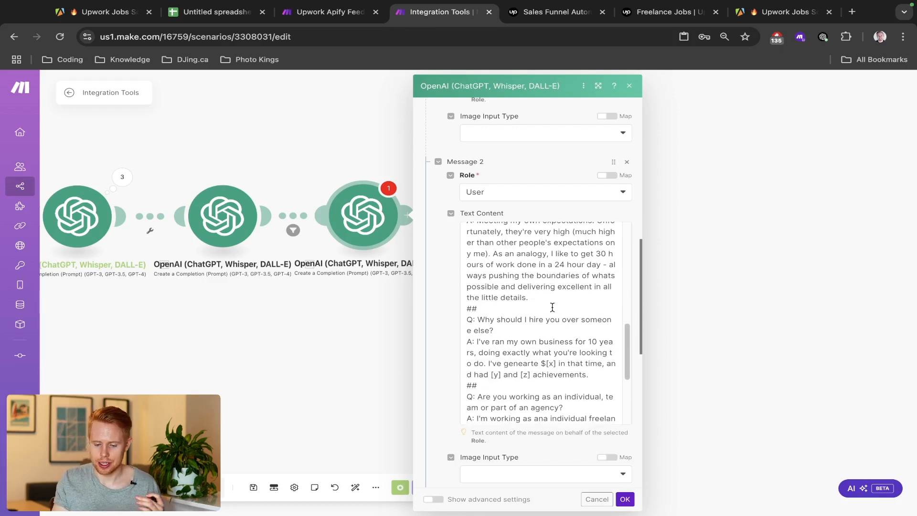
pyautogui.scroll(-3, 551, 329)
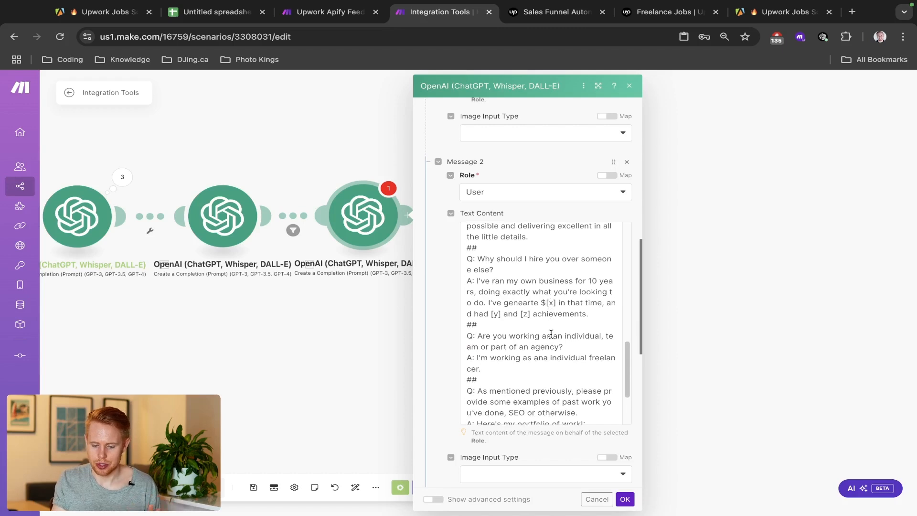
pyautogui.scroll(-3, 551, 334)
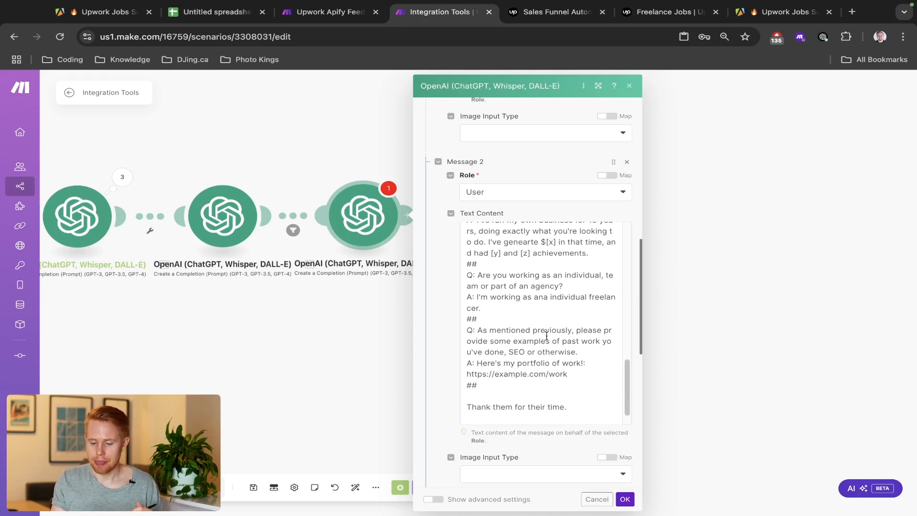
pyautogui.scroll(-2, 535, 339)
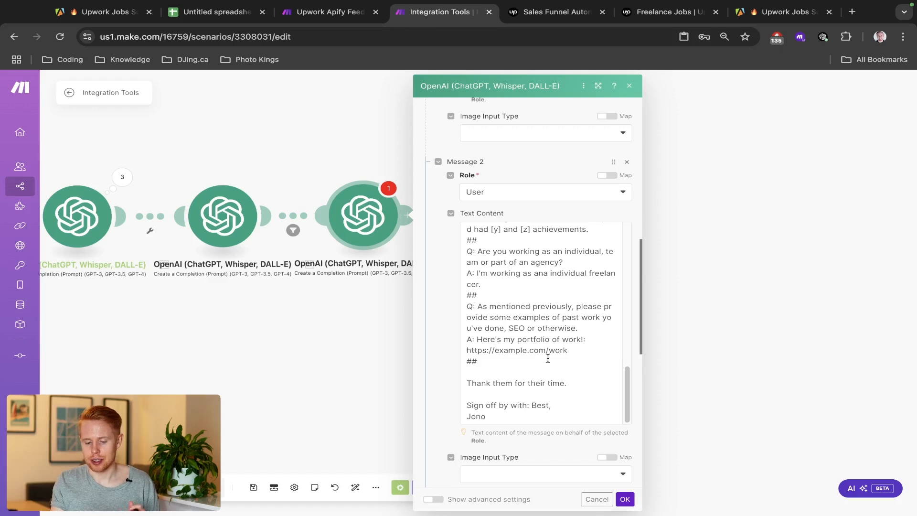
pyautogui.click(583, 350)
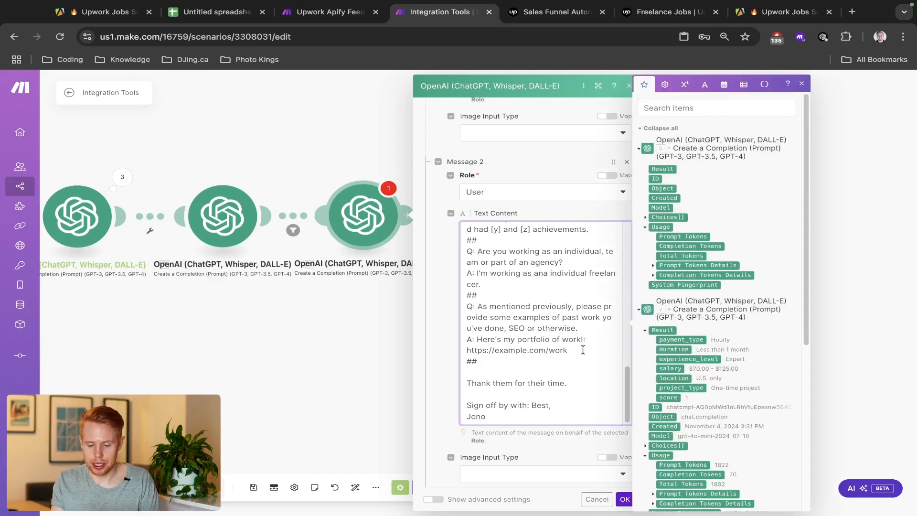
pyautogui.tripleClick(583, 350)
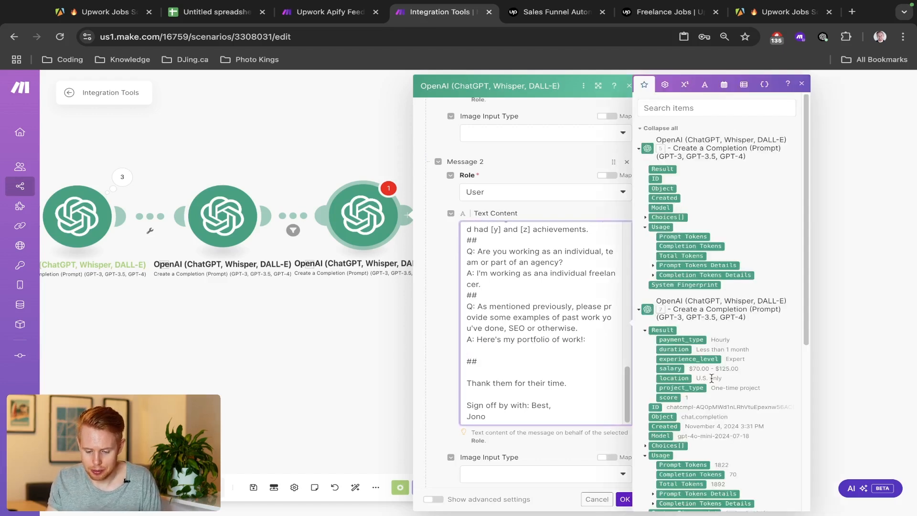
pyautogui.scroll(-5, 707, 380)
pyautogui.click(662, 373)
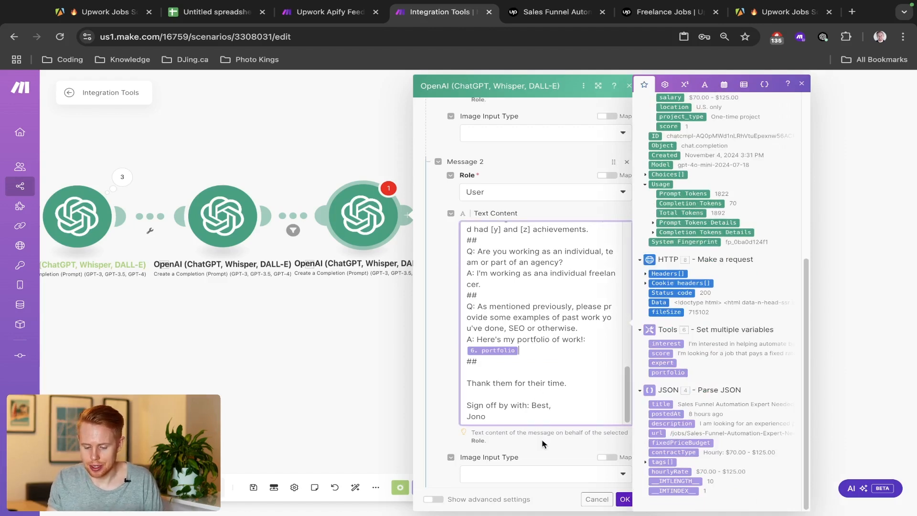
pyautogui.scroll(-6, 542, 443)
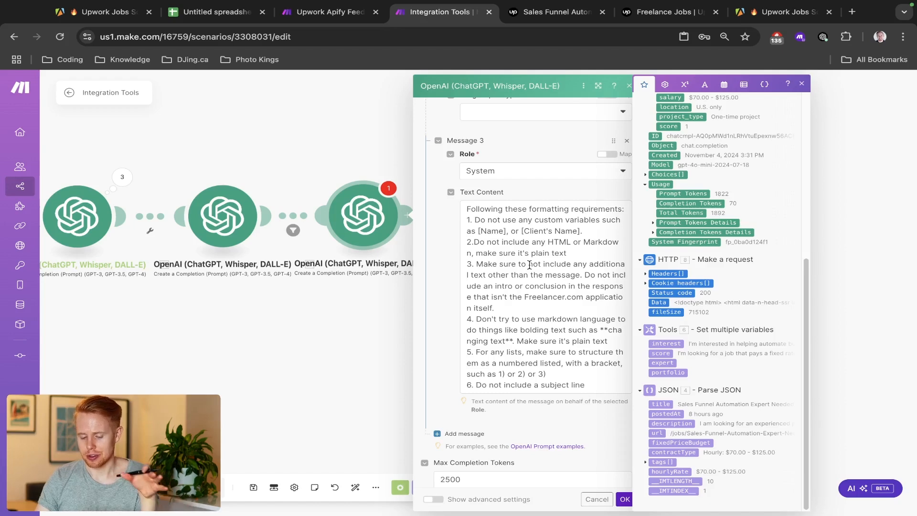
pyautogui.scroll(-2, 529, 265)
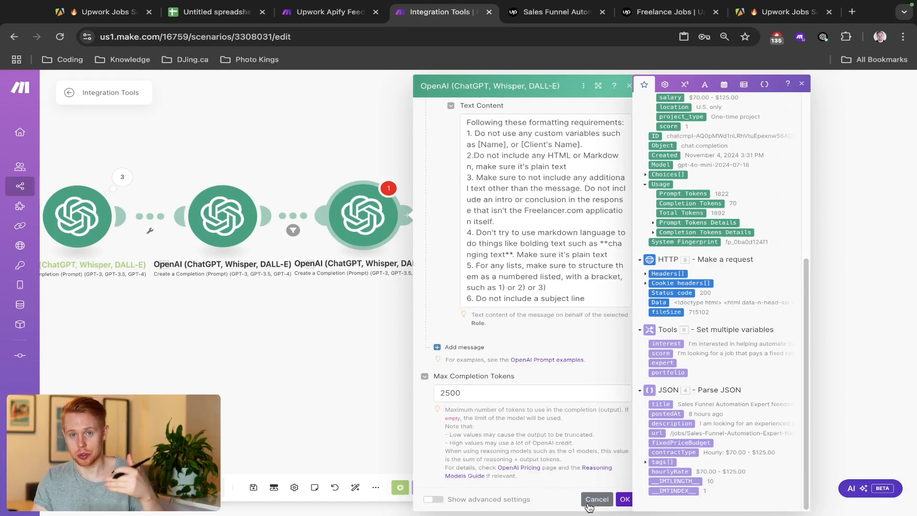
pyautogui.click(624, 499)
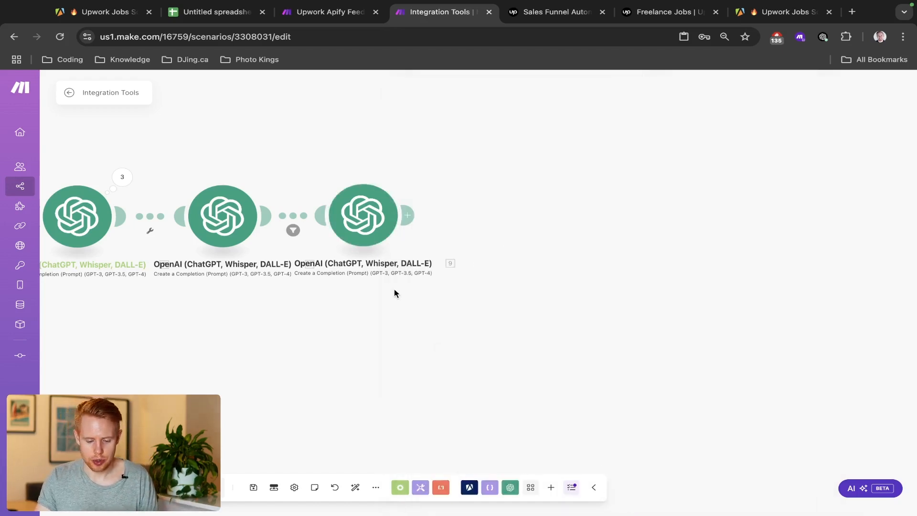
# Add a Google Sheets Add a Row module after the last OpenAI module.
pyautogui.click(488, 222)
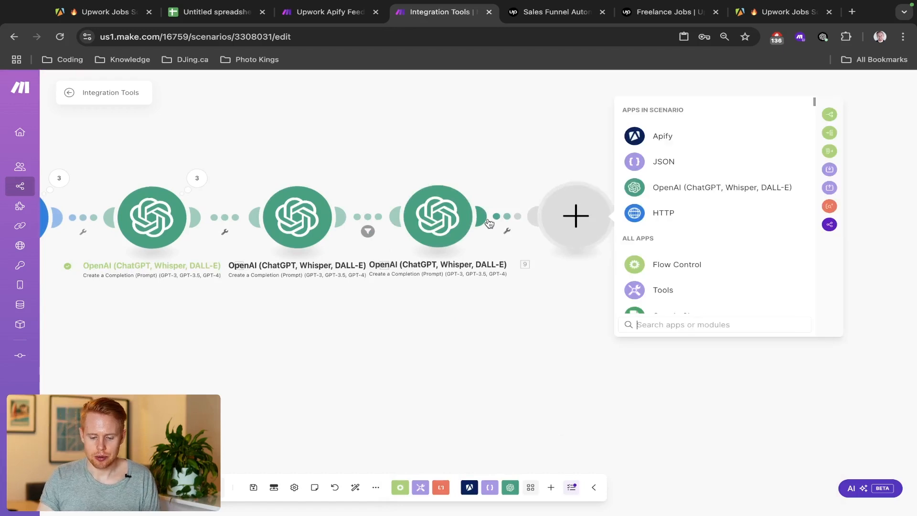
pyautogui.write('sh')
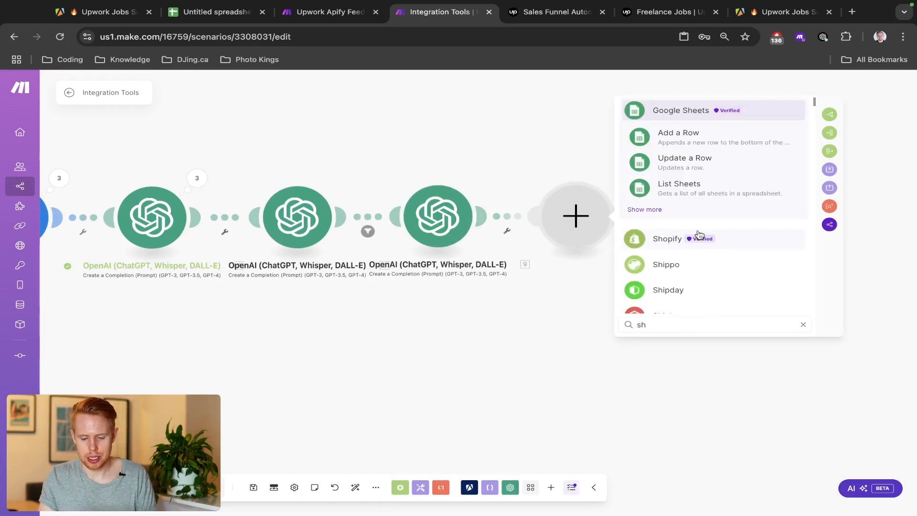
pyautogui.click(698, 141)
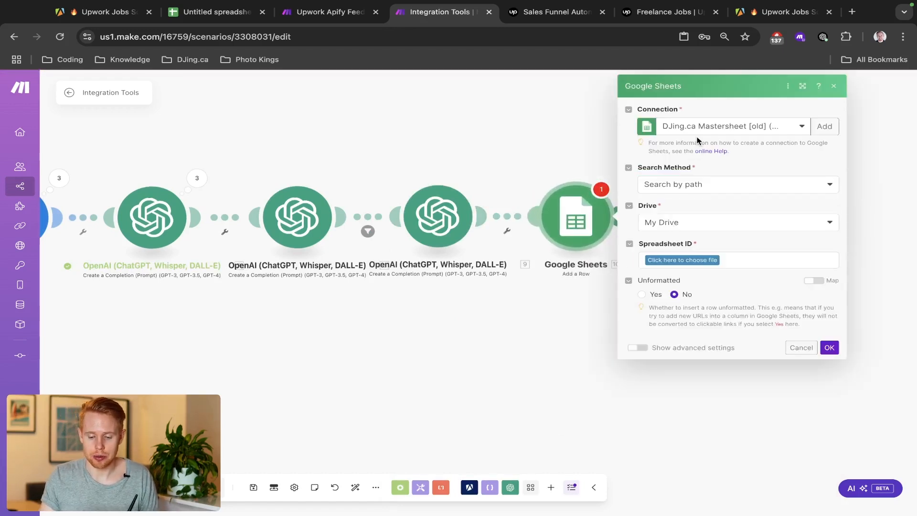
# Choose the owner's Gmail-based My Google connection for the Google Sheets module and set its search method to Select from all.
pyautogui.click(700, 127)
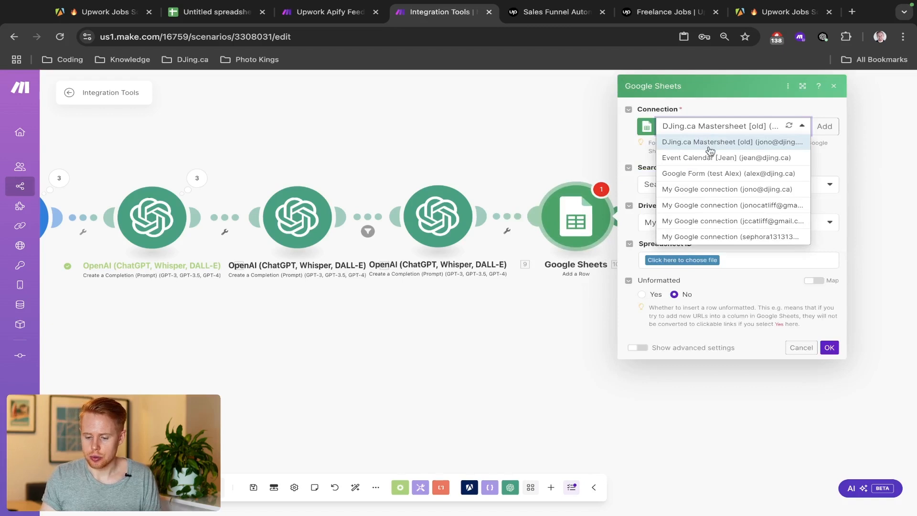
pyautogui.click(738, 205)
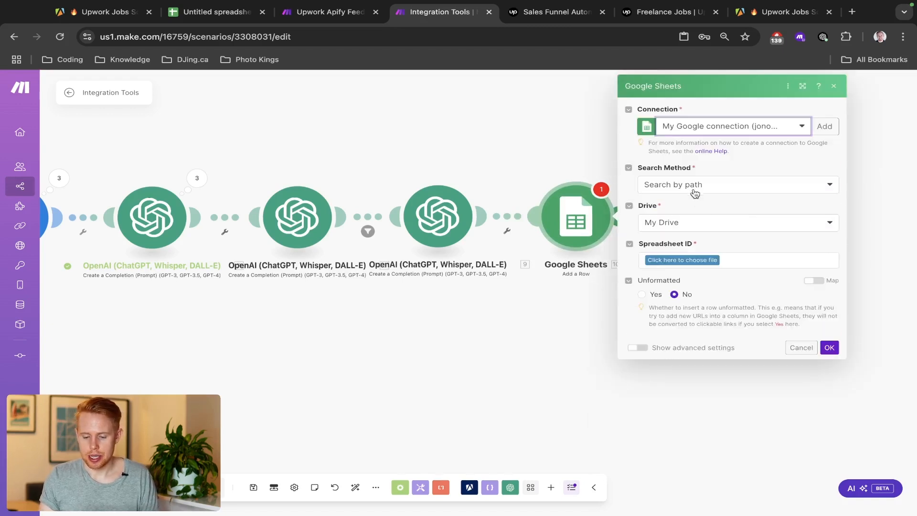
pyautogui.click(692, 186)
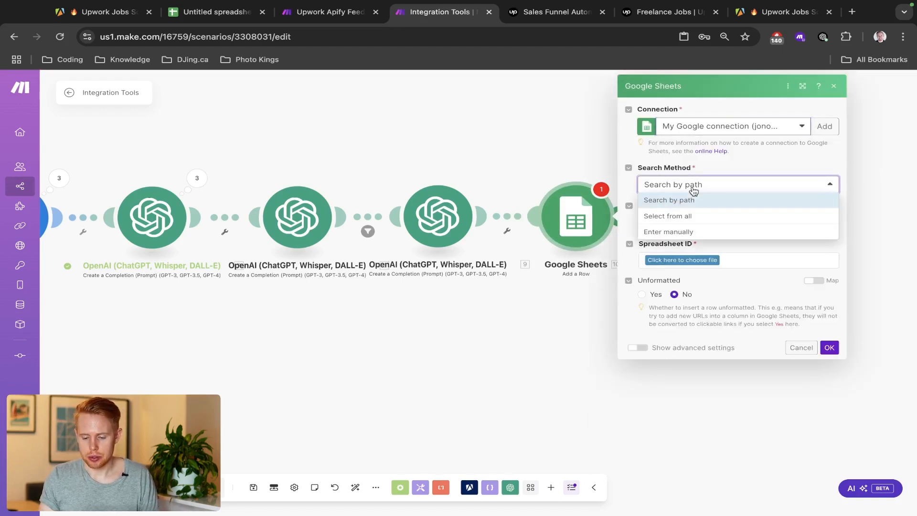
pyautogui.click(686, 218)
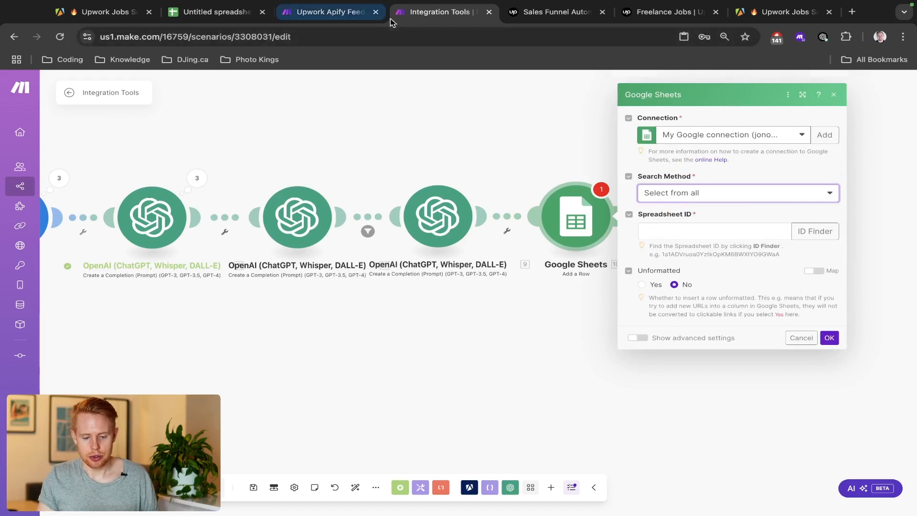
# Copy the spreadsheet ID from the Untitled spreadsheet's web address into the Google Sheets module's Spreadsheet ID.
pyautogui.moveTo(413, 16); pyautogui.dragTo(331, 18)
pyautogui.hotkey('ctrl', 'shift', 'Tab')
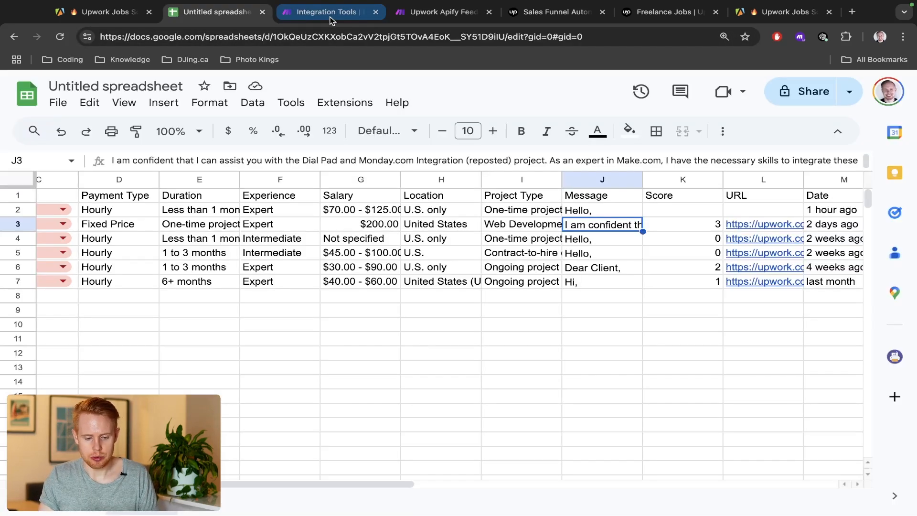
pyautogui.hotkey('ctrl', 'l')
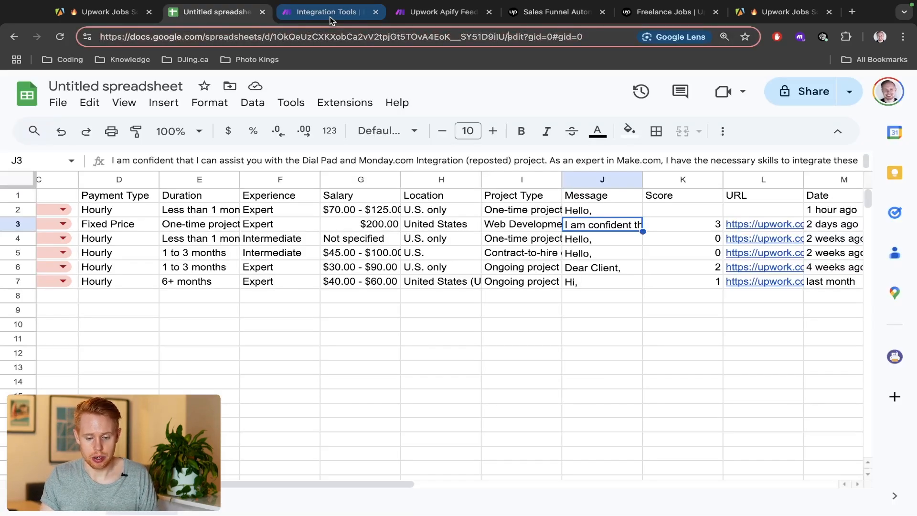
pyautogui.hotkey('shift', 'alt', 'Right')
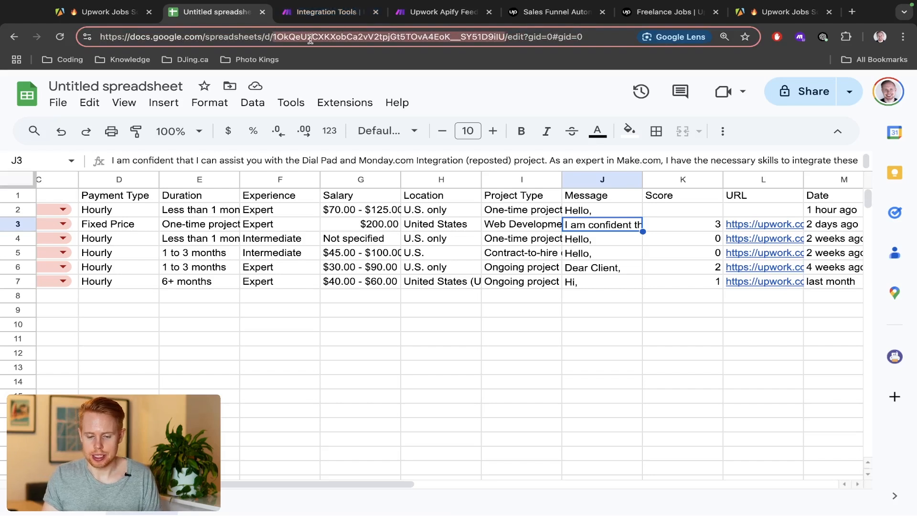
pyautogui.hotkey('ctrl', 'c')
pyautogui.hotkey('ctrl', 'Tab')
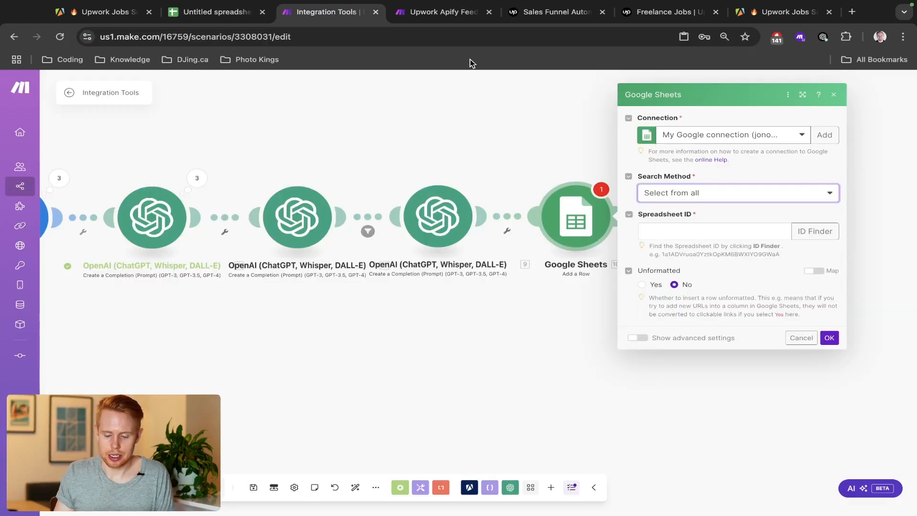
pyautogui.click(738, 225)
pyautogui.hotkey('ctrl', 'v')
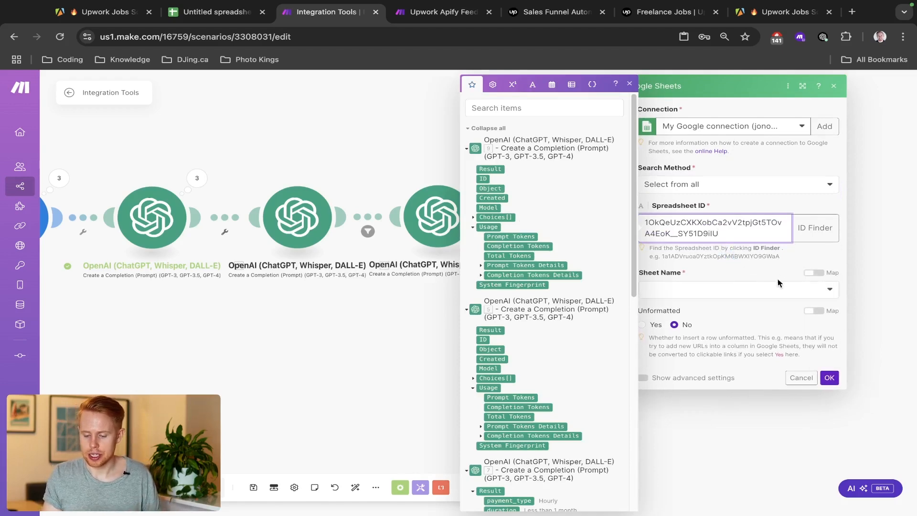
# Select Sheet1 as the module's sheet name and check it against the sheet name in the Untitled spreadsheet.
pyautogui.click(762, 289)
pyautogui.click(720, 307)
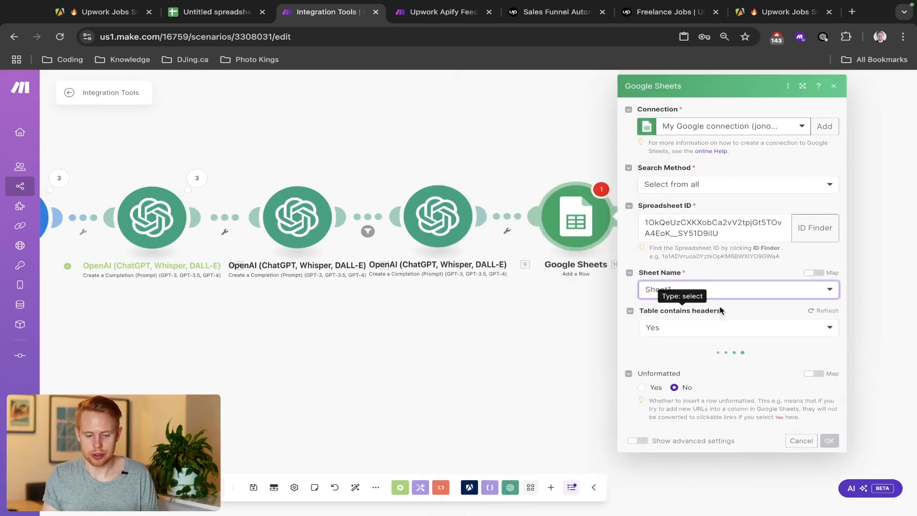
pyautogui.hotkey('ctrl', 'shift', 'Tab')
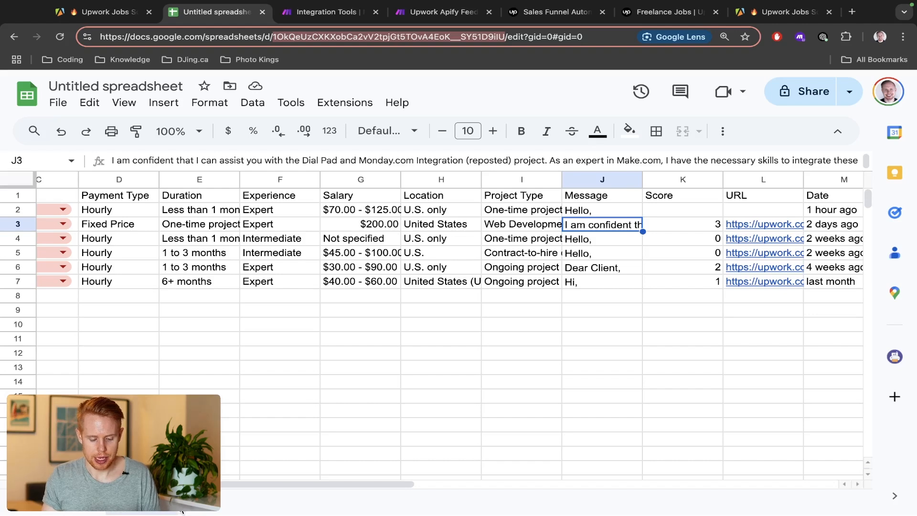
pyautogui.scroll(10, 182, 511)
pyautogui.hscroll(-7, 182, 511)
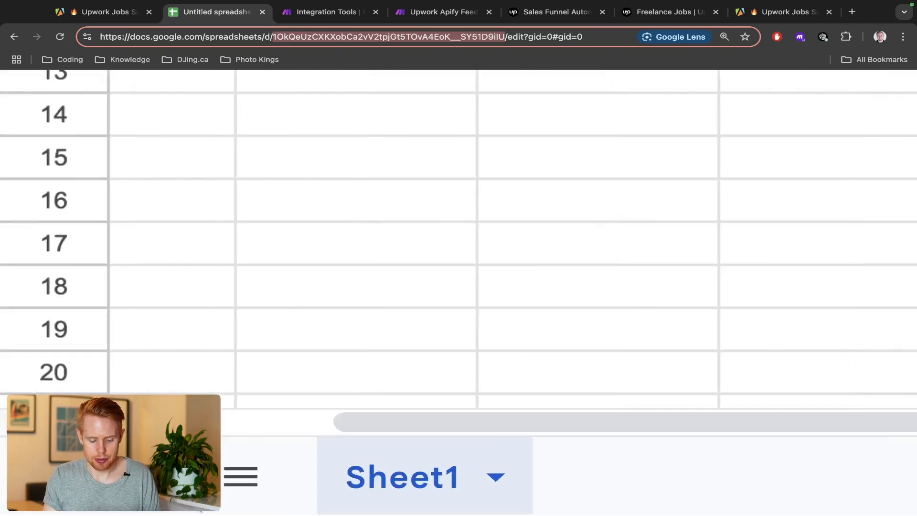
pyautogui.scroll(-10, 409, 488)
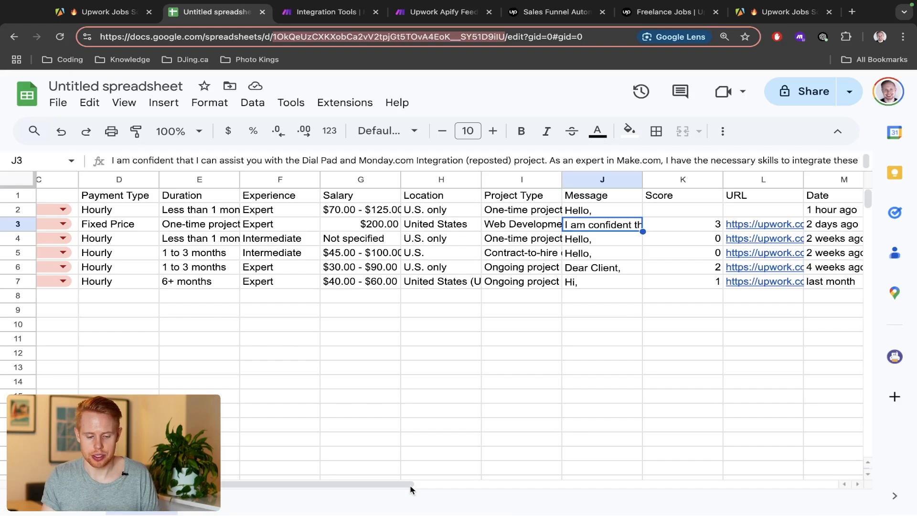
# Back in the Make scenario, map Title and Description to the Parse JSON title and description, and set Status to "to do".
pyautogui.hotkey('ctrl', 'Tab')
pyautogui.scroll(-3, 739, 354)
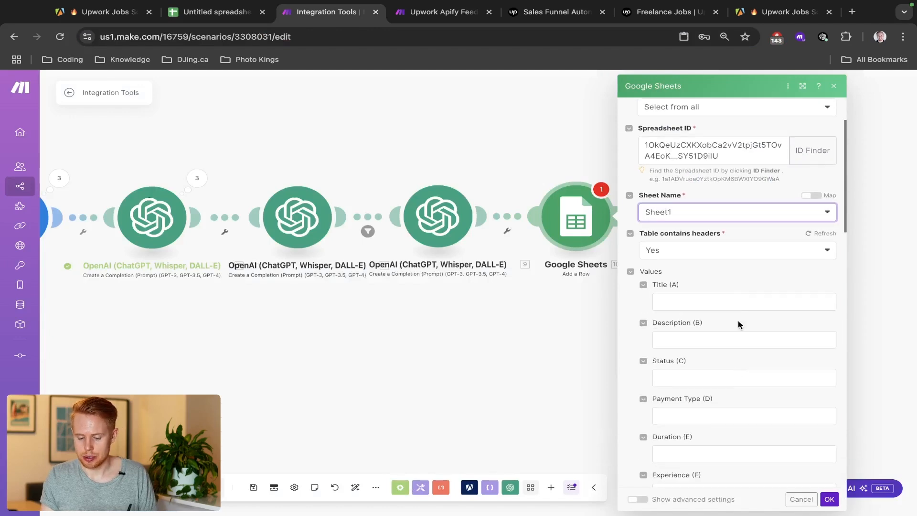
pyautogui.click(739, 306)
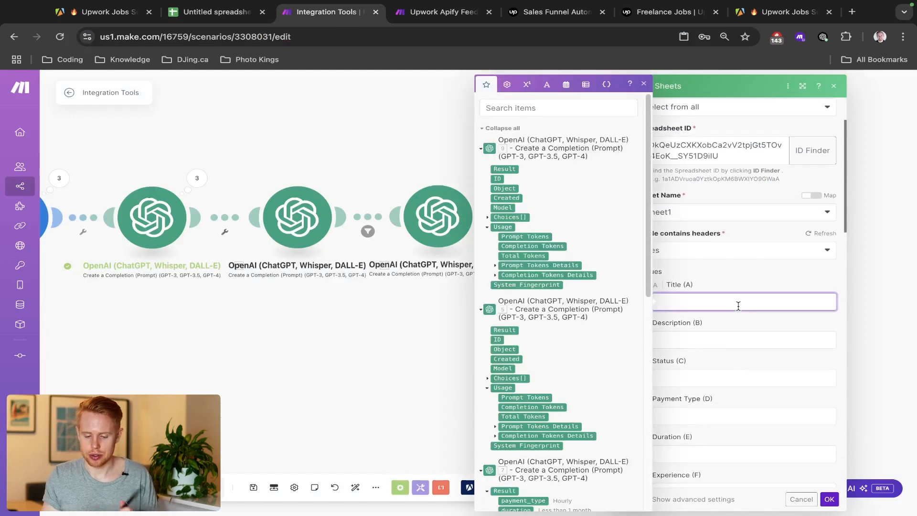
pyautogui.scroll(-5, 566, 319)
pyautogui.scroll(-5, 566, 319)
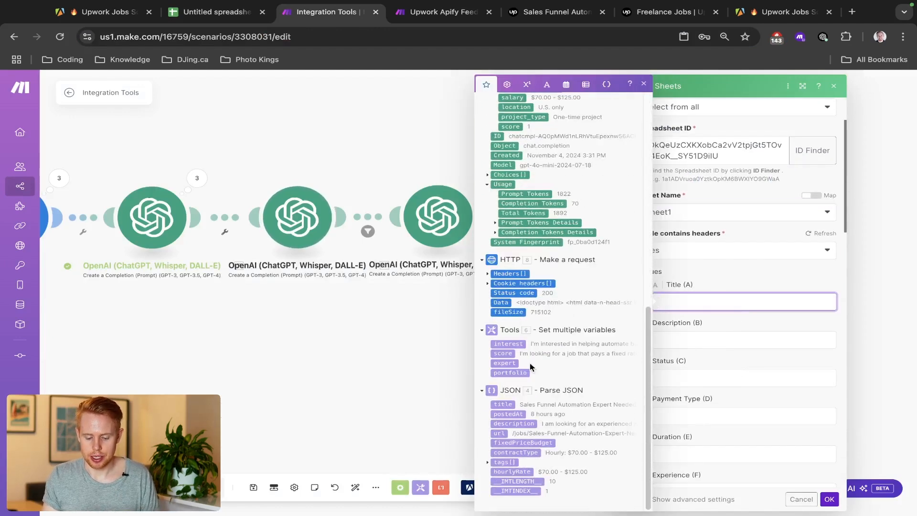
pyautogui.click(513, 404)
pyautogui.press('Tab')
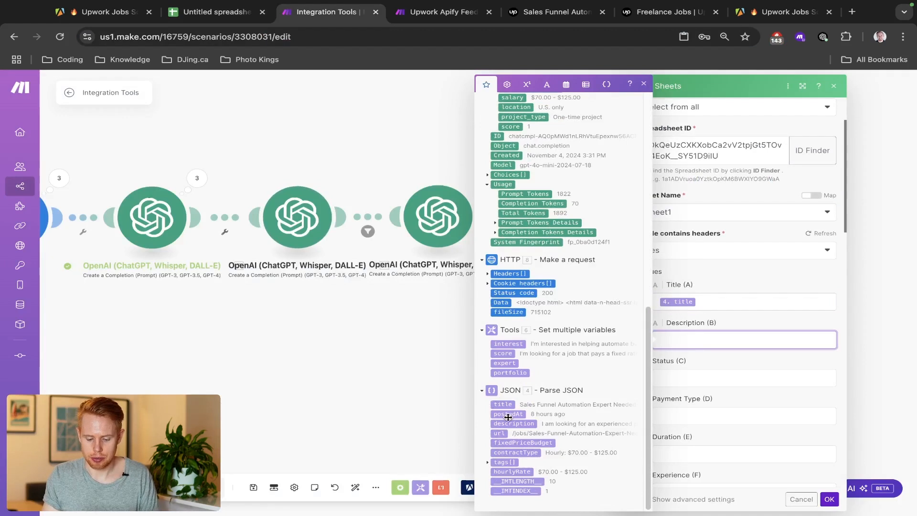
pyautogui.click(508, 423)
pyautogui.press('Tab')
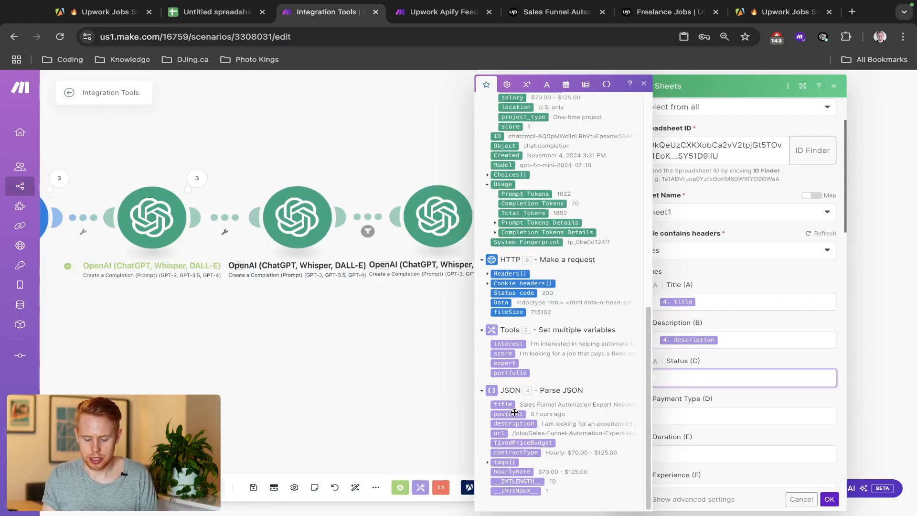
pyautogui.write('to do')
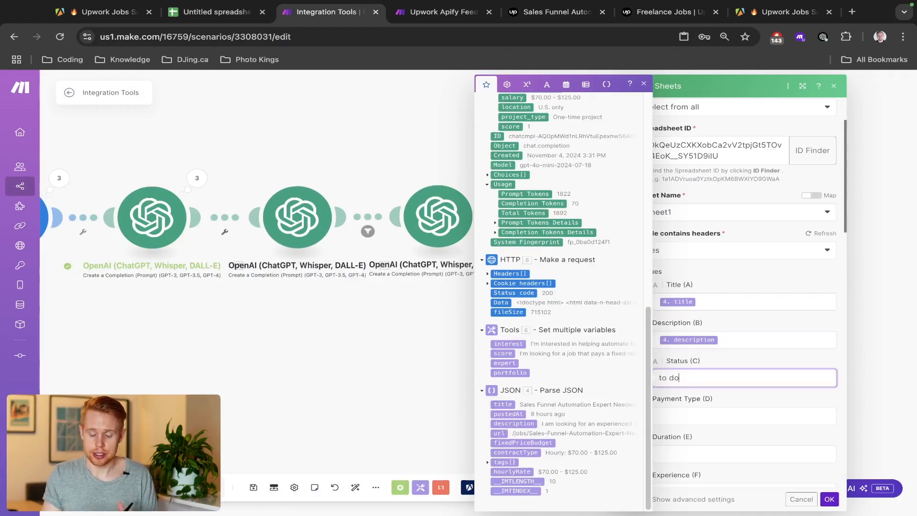
pyautogui.press('Tab')
# Map Payment Type and Duration to payment_type and duration from the result of OpenAI module 7.
pyautogui.scroll(8, 552, 268)
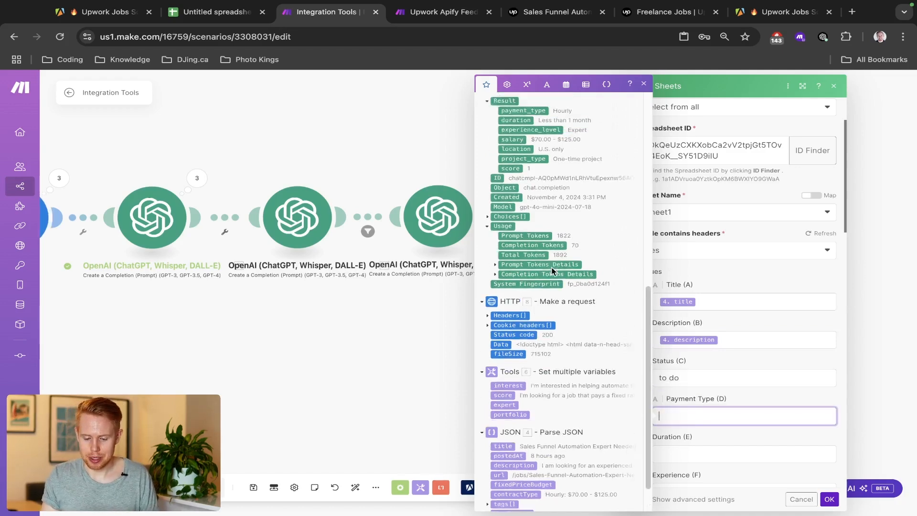
pyautogui.scroll(3, 552, 268)
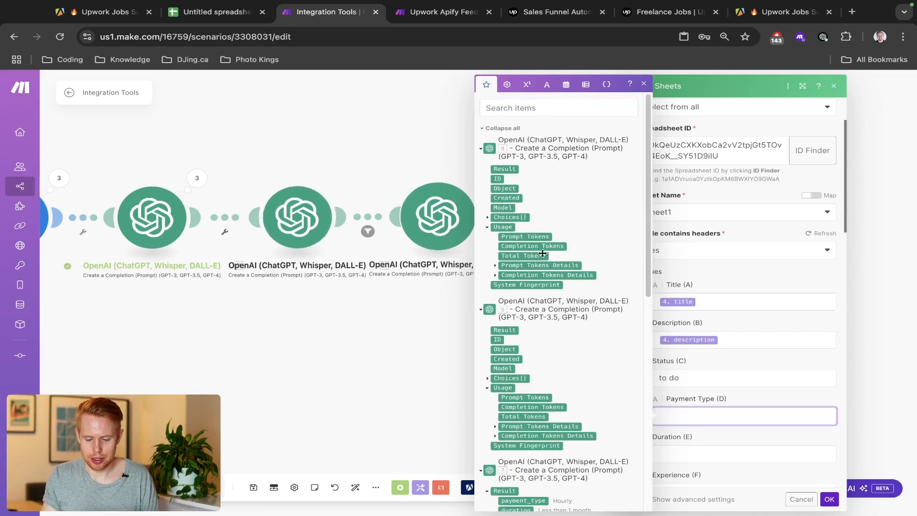
pyautogui.scroll(-2, 543, 261)
pyautogui.scroll(2, 534, 313)
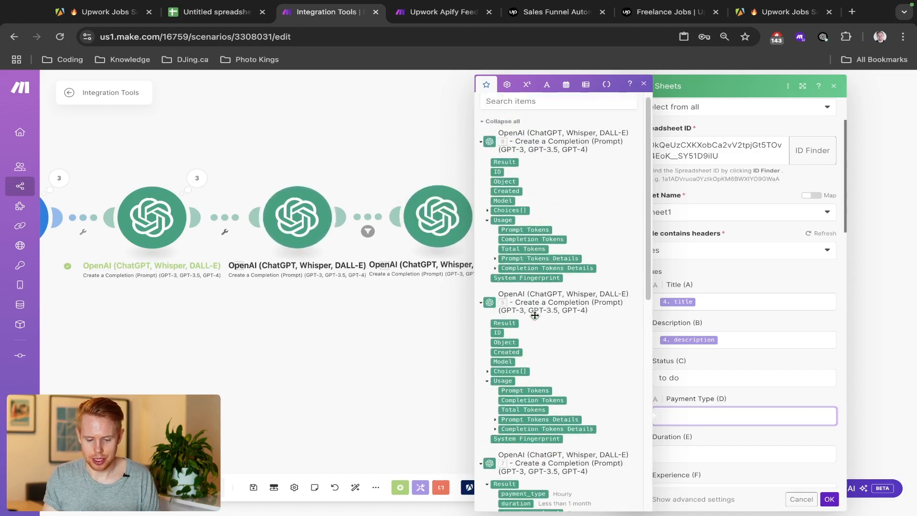
pyautogui.scroll(-3, 494, 341)
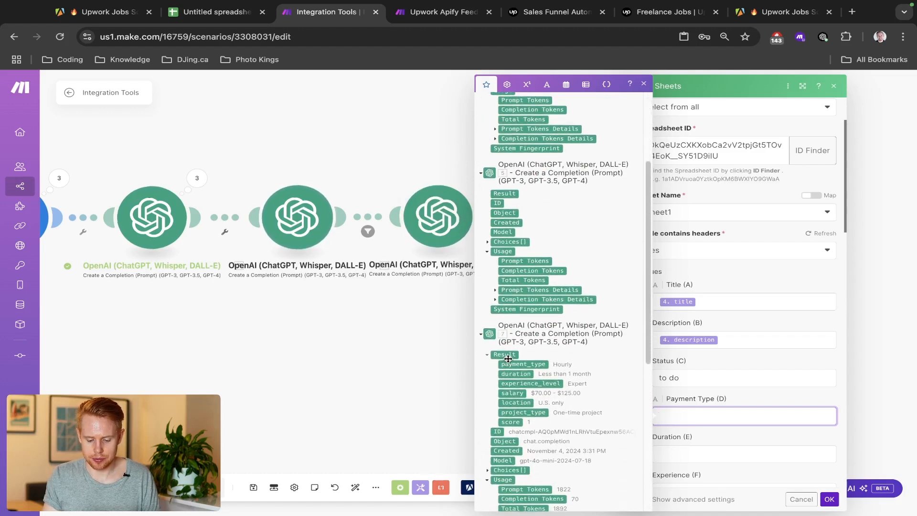
pyautogui.click(520, 366)
pyautogui.press('Tab')
pyautogui.click(519, 374)
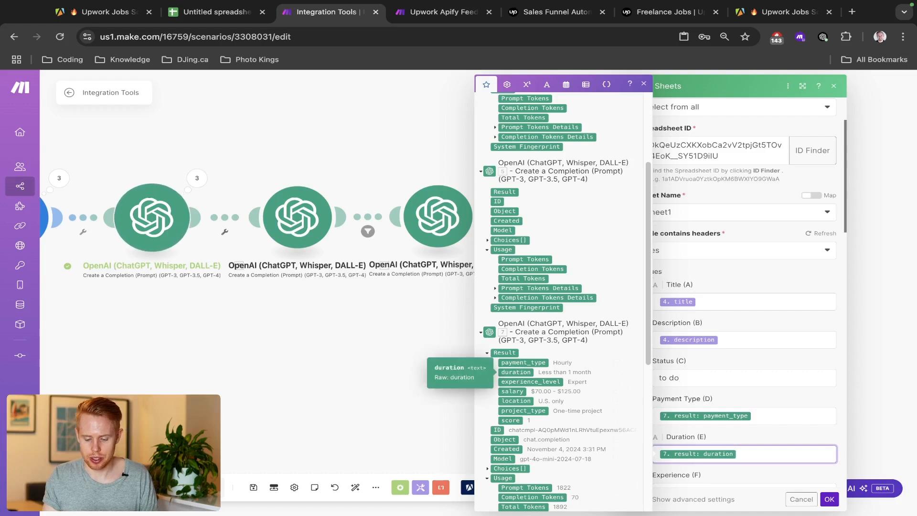
pyautogui.press('Tab')
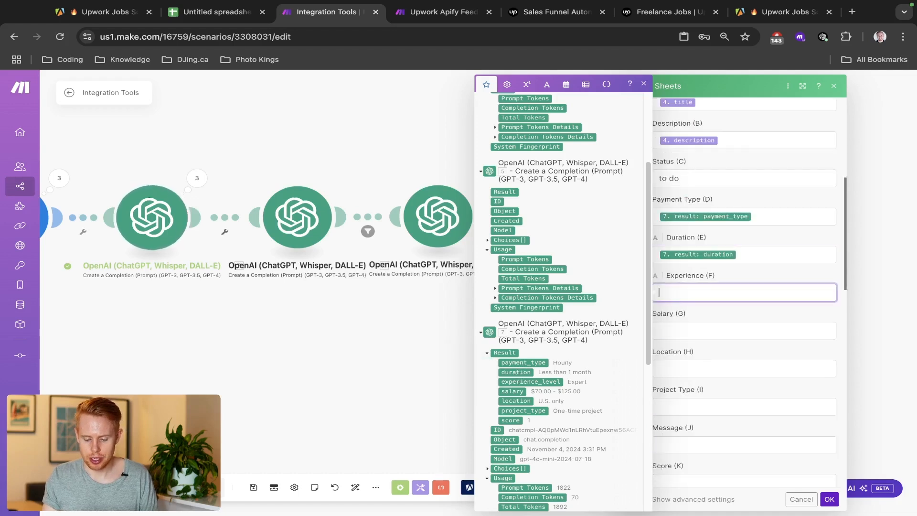
# Map both Experience and Salary to the salary value from OpenAI module 7's result.
pyautogui.click(516, 392)
pyautogui.press('Tab')
pyautogui.click(516, 392)
pyautogui.press('Tab')
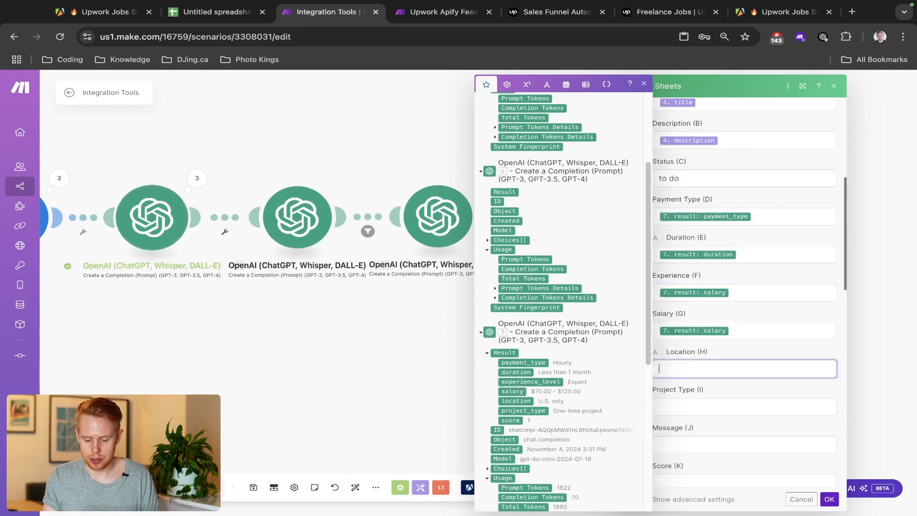
# Map Location and Project Type to location and project_type from OpenAI module 7's result.
pyautogui.click(517, 401)
pyautogui.press('Tab')
pyautogui.click(516, 413)
pyautogui.press('Tab')
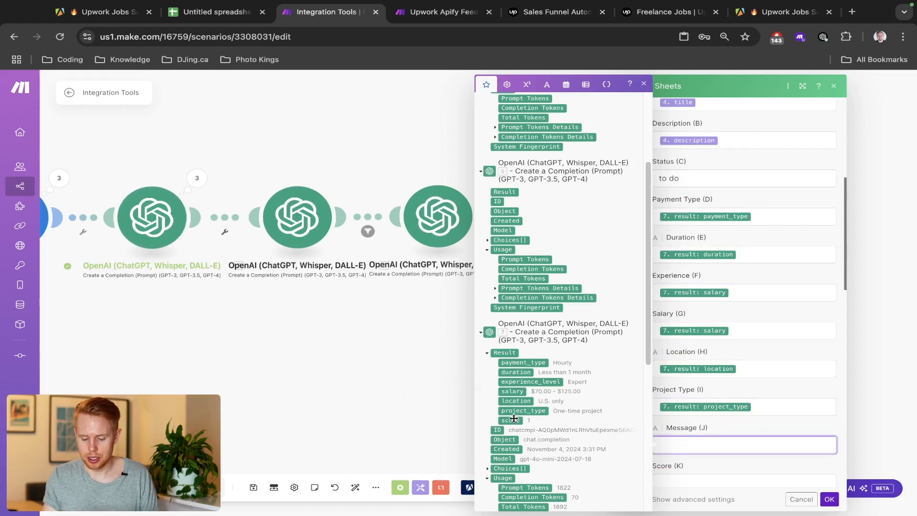
# Map Score to the score from OpenAI module 7's result and Message to the Result of OpenAI module 9.
pyautogui.press('Tab')
pyautogui.click(510, 421)
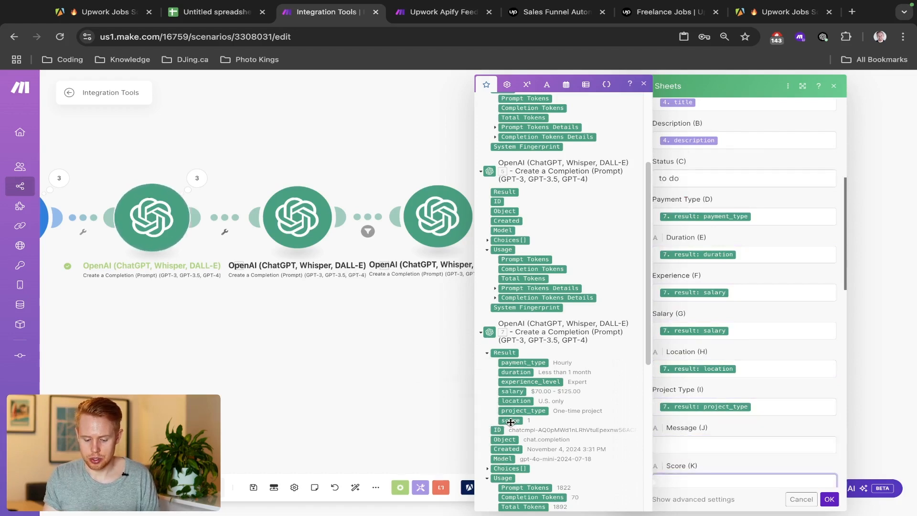
pyautogui.scroll(-1, 785, 423)
pyautogui.click(734, 407)
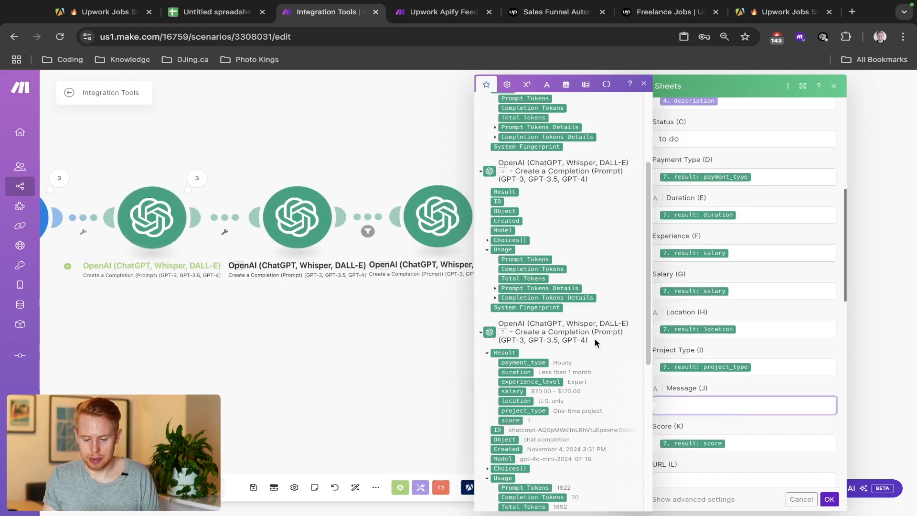
pyautogui.click(508, 170)
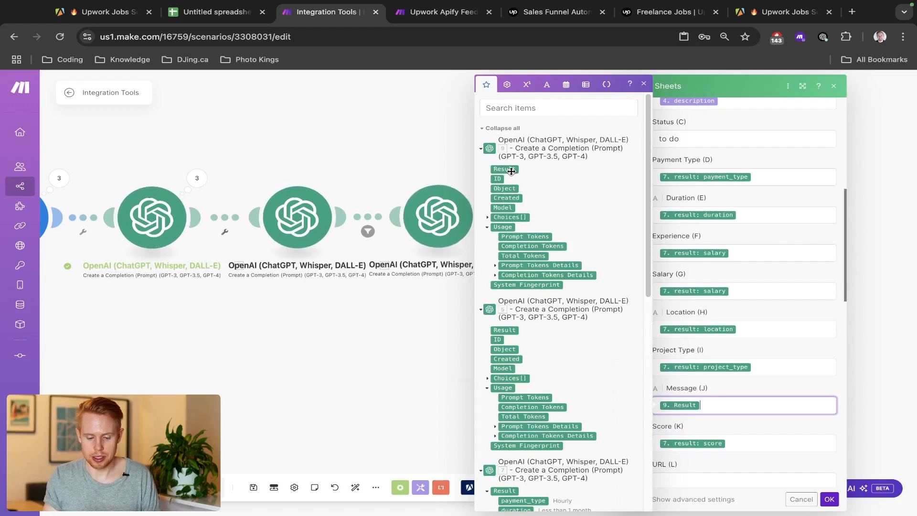
pyautogui.scroll(-3, 766, 419)
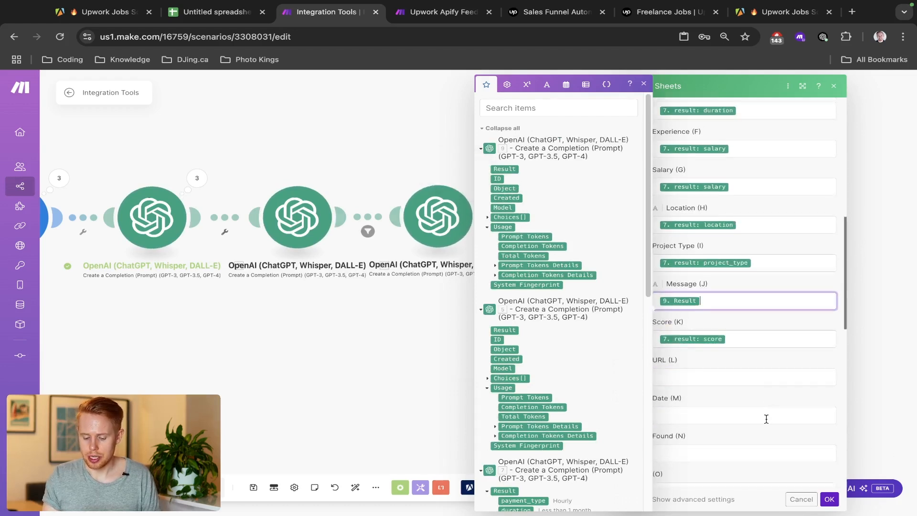
pyautogui.click(710, 378)
pyautogui.write('tht')
pyautogui.hotkey('ctrl', 'a')
pyautogui.write('http')
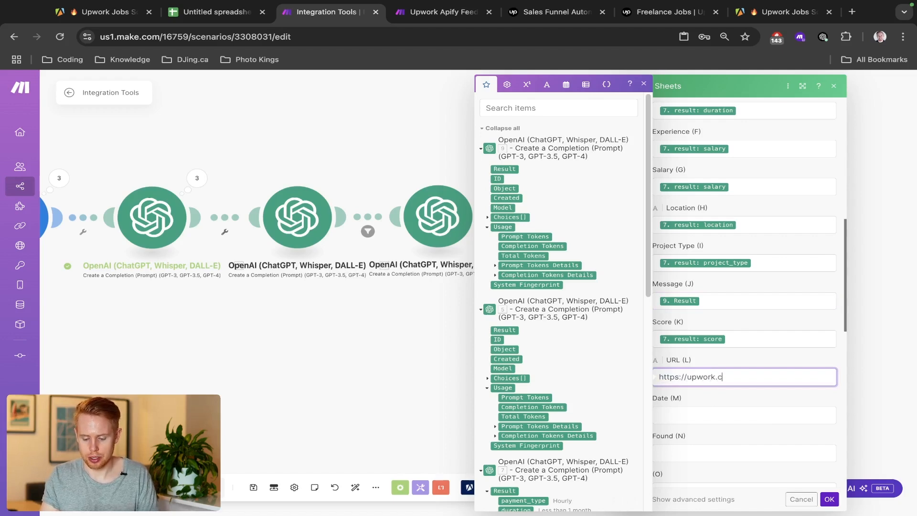
pyautogui.scroll(-8, 575, 373)
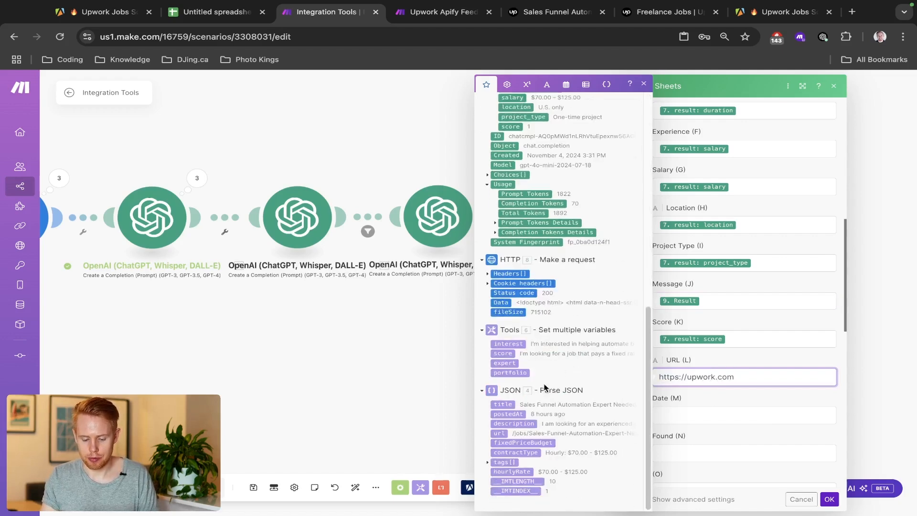
pyautogui.click(498, 434)
pyautogui.press('Tab')
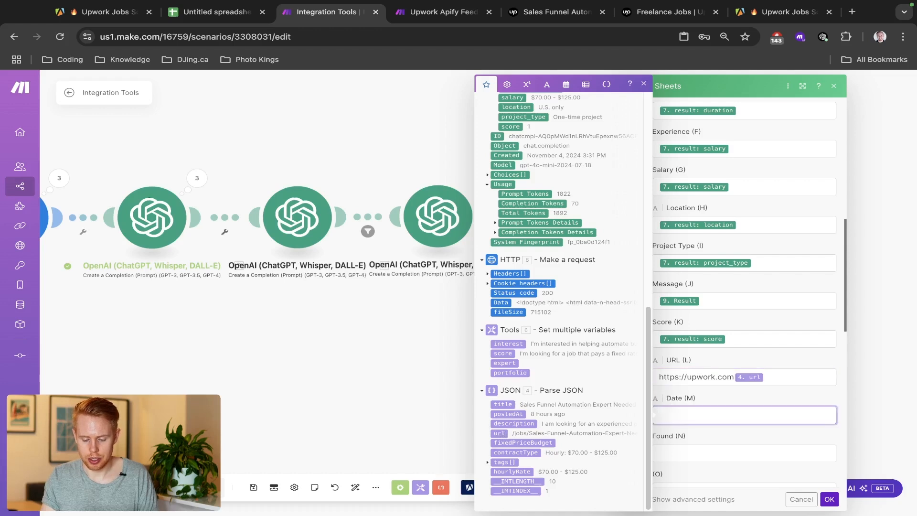
# Map Date to postedAt from JSON module 4 and Found to now, and confirm the Google Sheets module settings.
pyautogui.click(508, 415)
pyautogui.press('Tab')
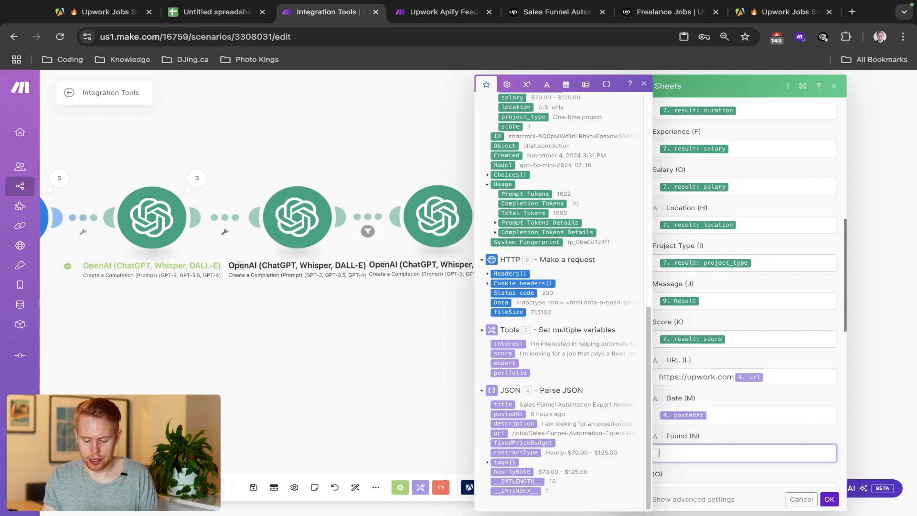
pyautogui.write('{{now}}')
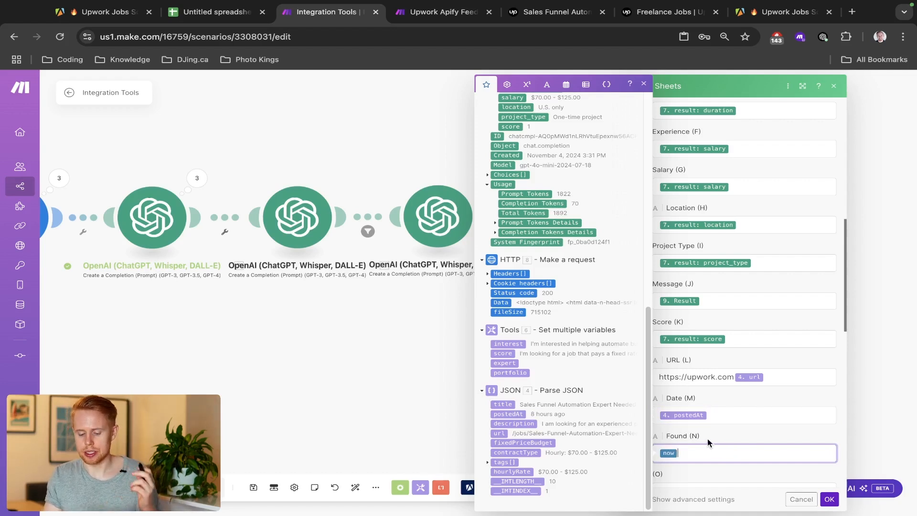
pyautogui.click(830, 500)
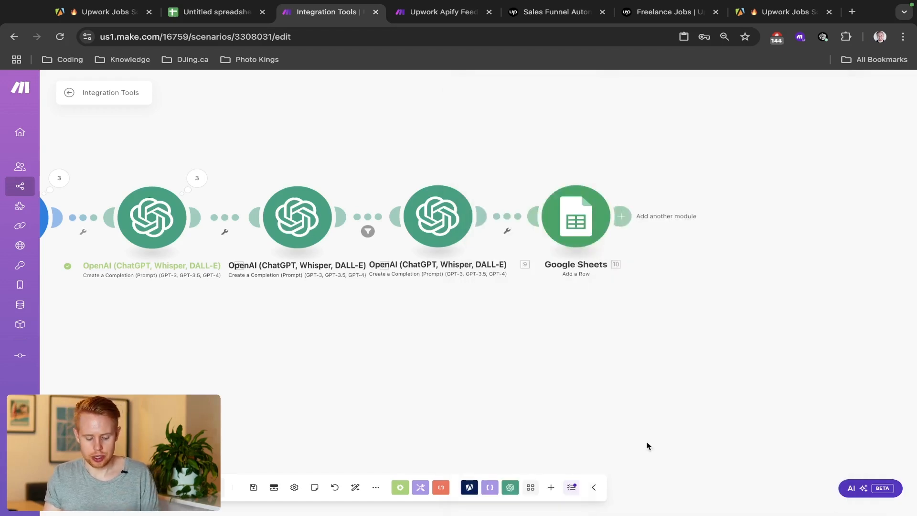
# Save the scenario and run it once.
pyautogui.hotkey('ctrl', 's')
pyautogui.scroll(-3, 729, 368)
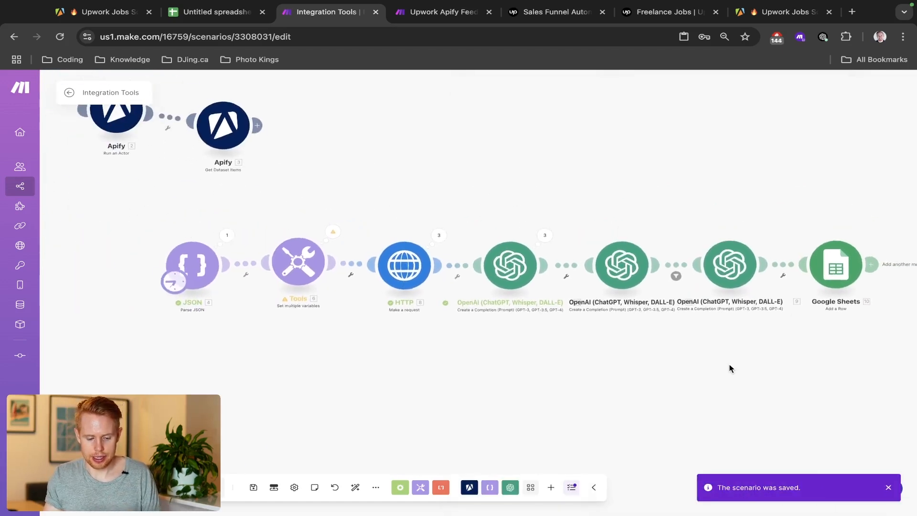
pyautogui.moveTo(721, 368); pyautogui.dragTo(643, 334)
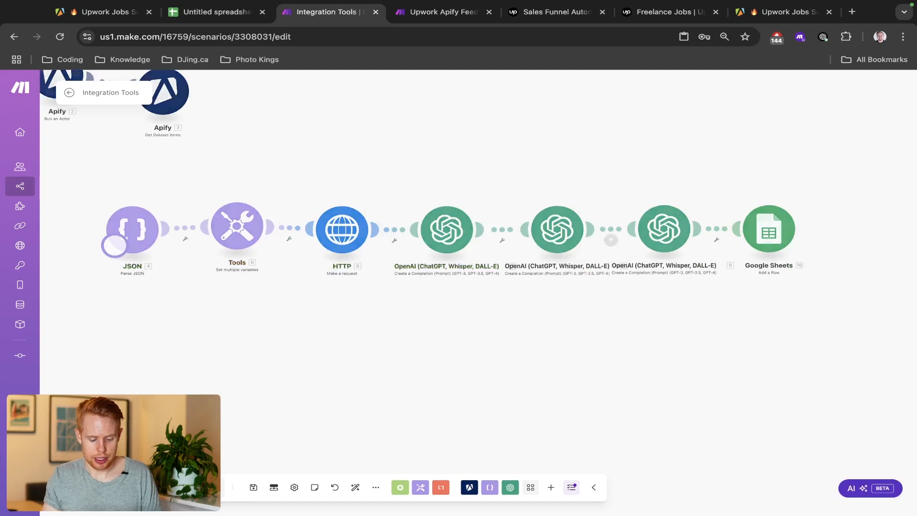
pyautogui.click(91, 488)
# Switch to the Google Sheets spreadsheet and clear the contents of rows 3 to 7.
pyautogui.hotkey('ctrl', 'shift', 'Tab')
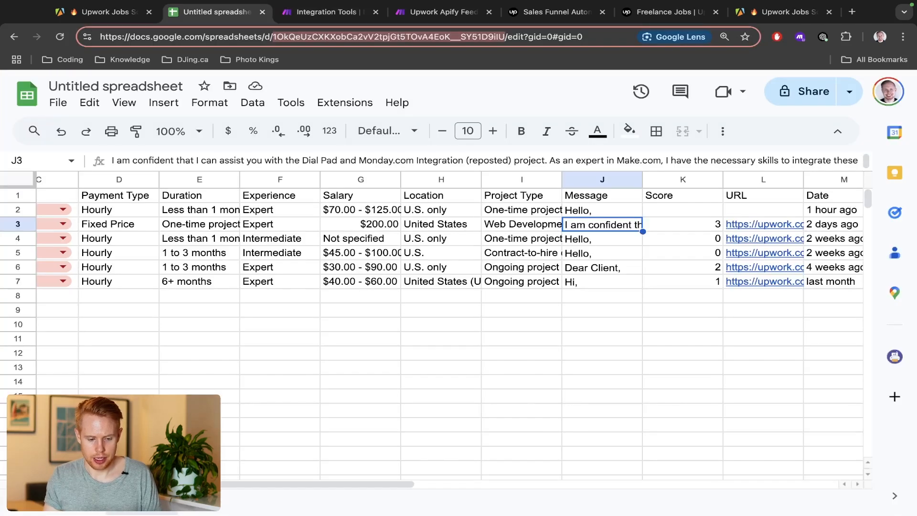
pyautogui.click(18, 224)
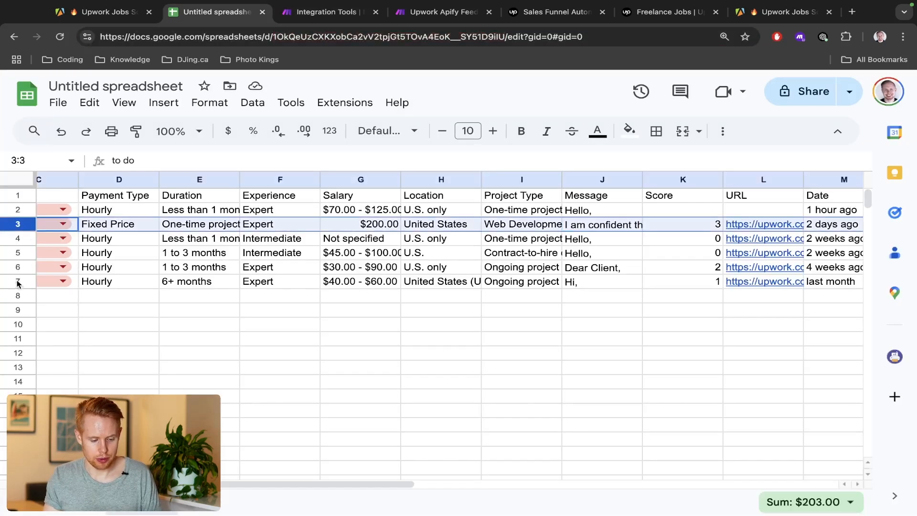
pyautogui.keyDown('shift'); pyautogui.click(19, 281); pyautogui.keyUp('shift')
pyautogui.press('Delete')
pyautogui.hscroll(-4, 145, 260)
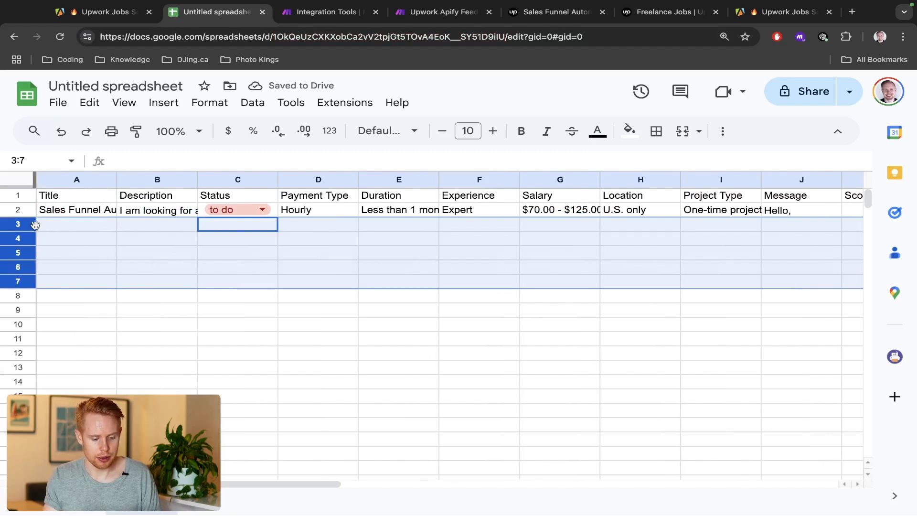
# Check the values in the new row 3 from Title through Salary, comparing Experience with Salary.
pyautogui.press('super+v')
pyautogui.click(59, 225)
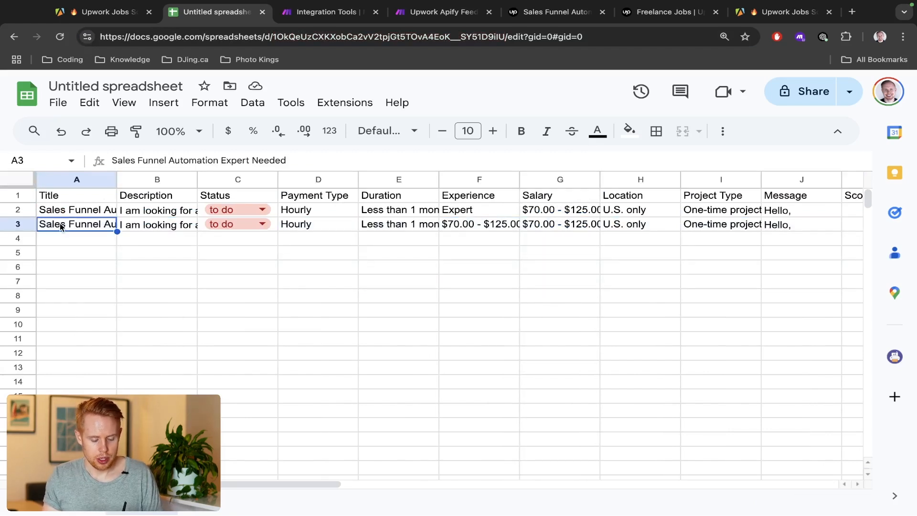
pyautogui.click(154, 231)
pyautogui.press('Left')
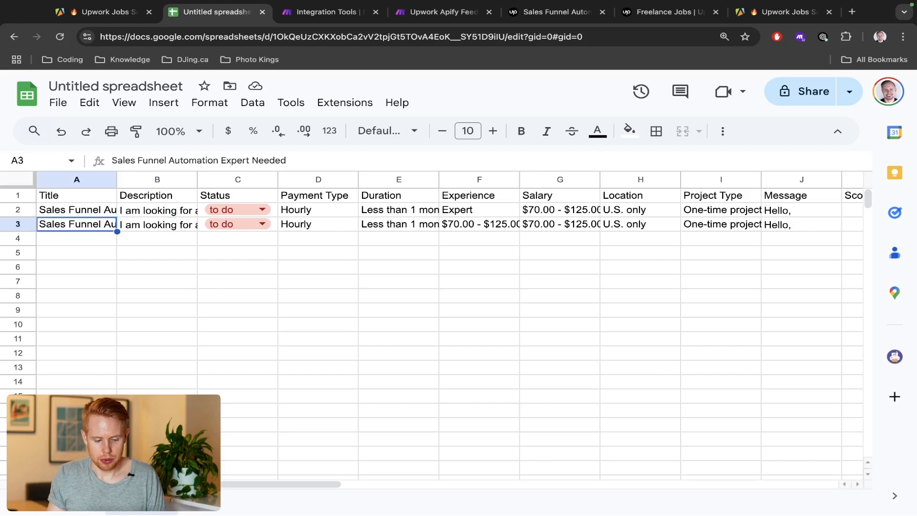
pyautogui.hotkey('shift', 'Right')
pyautogui.hotkey('shift', 'Right')
pyautogui.hotkey('shift', 'Right')
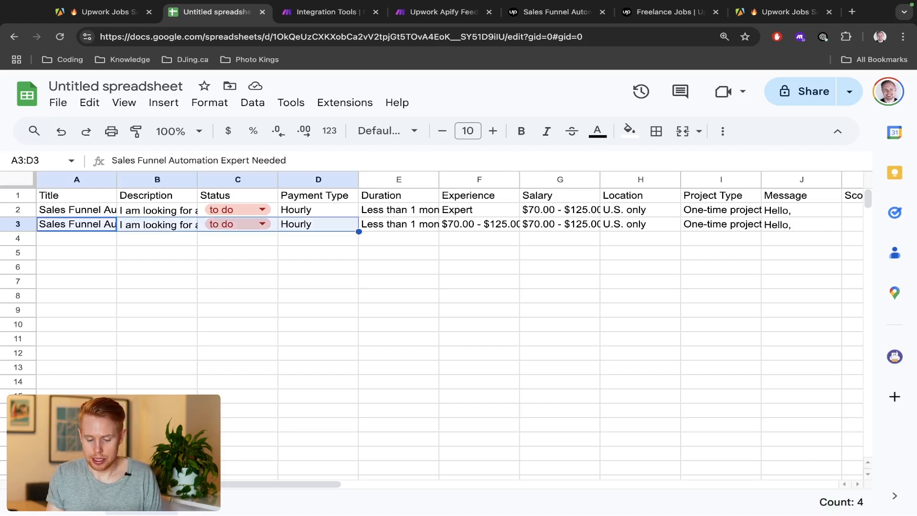
pyautogui.press('Right')
pyautogui.press('Right')
pyautogui.press('Right')
pyautogui.press('Right')
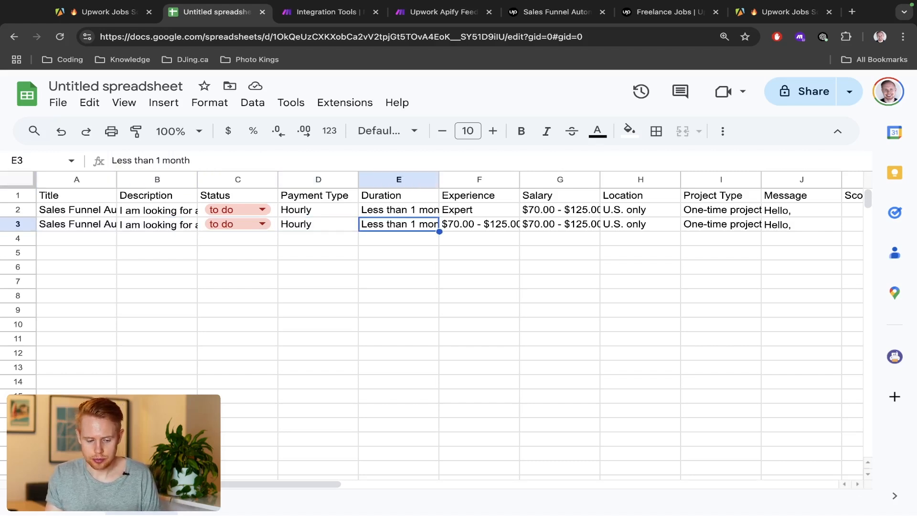
pyautogui.press('Right')
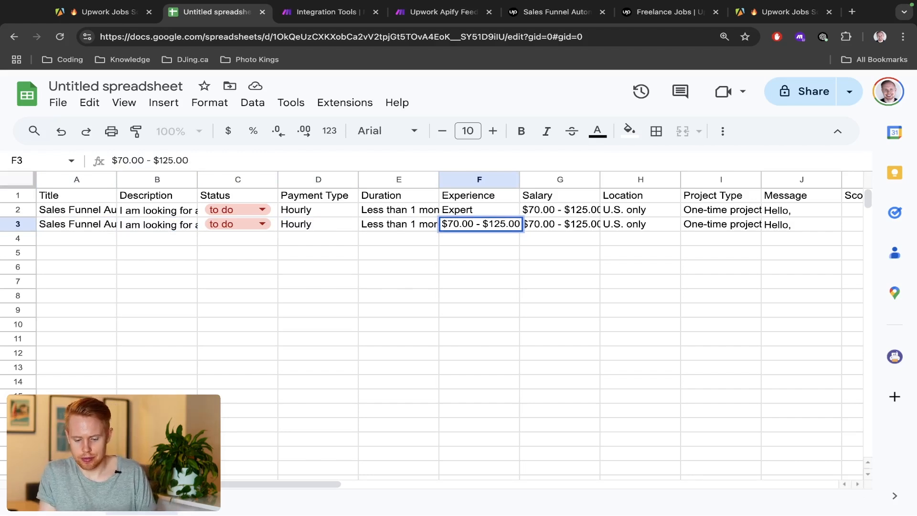
pyautogui.press('Tab')
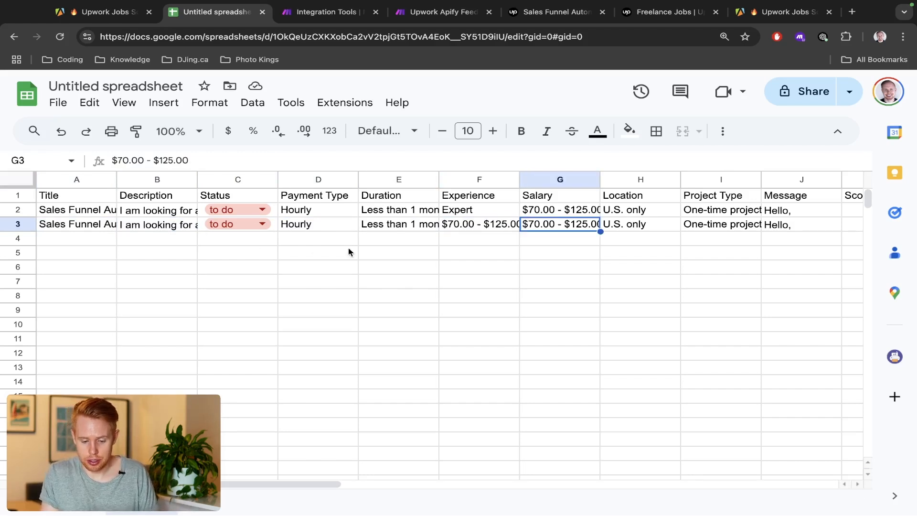
# Check row 3's remaining columns and open the Message cell J3 to read the full application text.
pyautogui.click(467, 226)
pyautogui.hscroll(6, 467, 224)
pyautogui.press('Right')
pyautogui.press('Right')
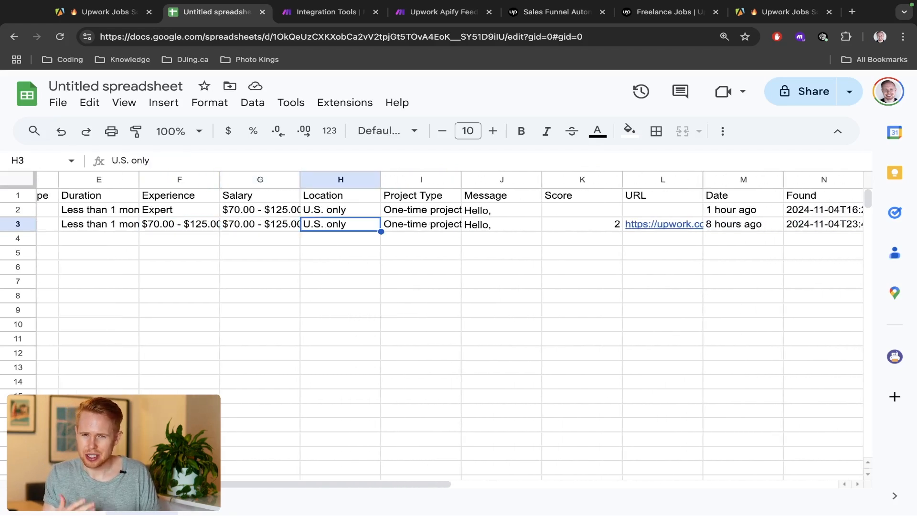
pyautogui.press('Right')
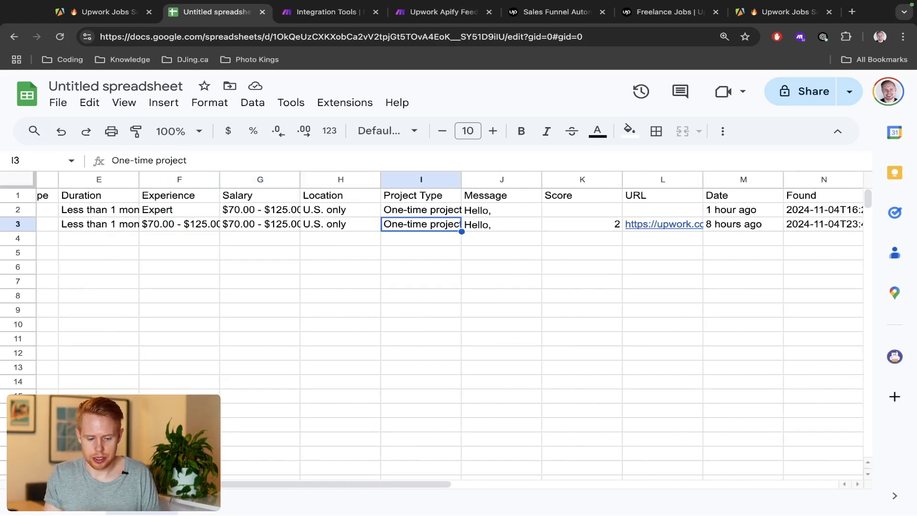
pyautogui.press('Right')
pyautogui.press('Return')
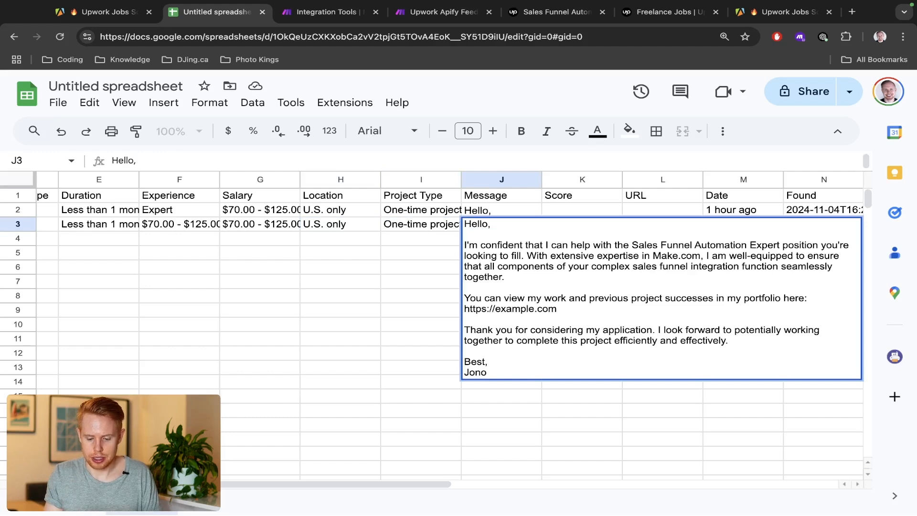
# Switch back to the Make scenario and save it.
pyautogui.hotkey('ctrl', 'Tab')
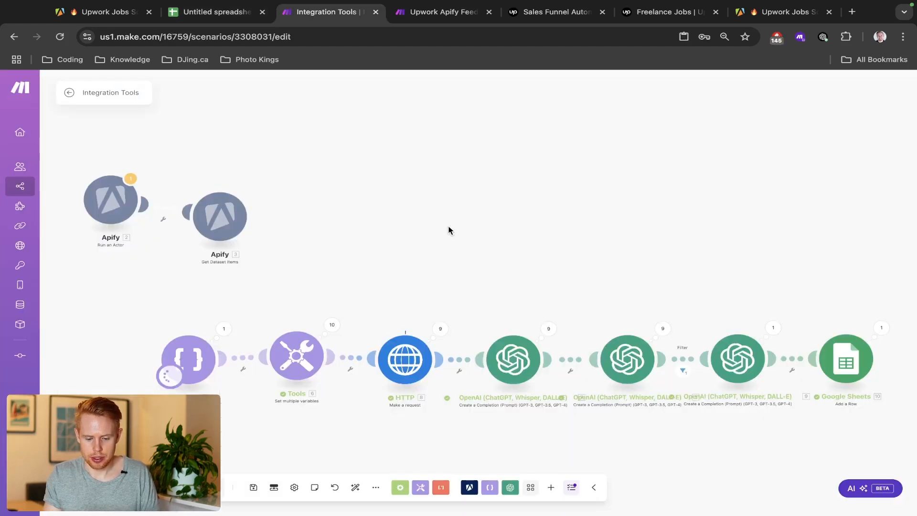
pyautogui.moveTo(465, 235); pyautogui.dragTo(381, 174)
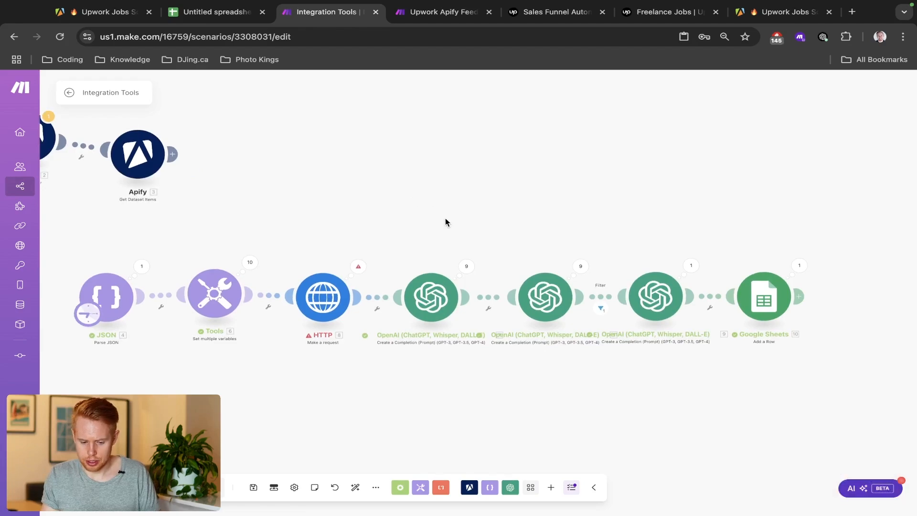
pyautogui.press('super+s')
pyautogui.moveTo(393, 244); pyautogui.dragTo(481, 225)
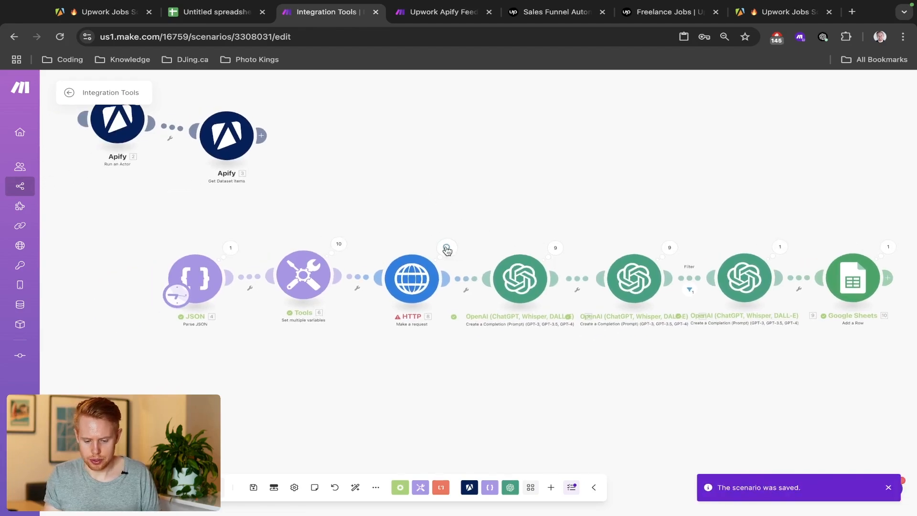
# Inspect the HTTP module's run output and the error details of Operation 10.
pyautogui.click(447, 248)
pyautogui.scroll(10, 577, 326)
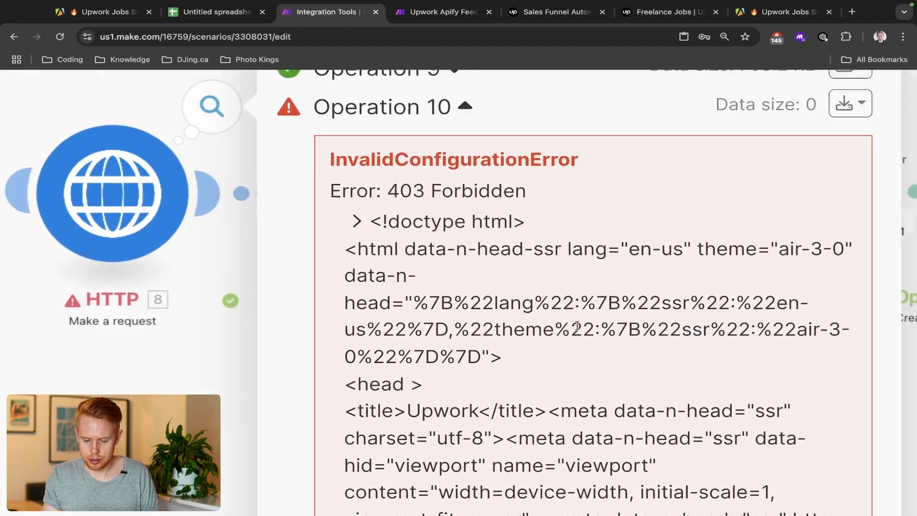
pyautogui.scroll(-10, 577, 326)
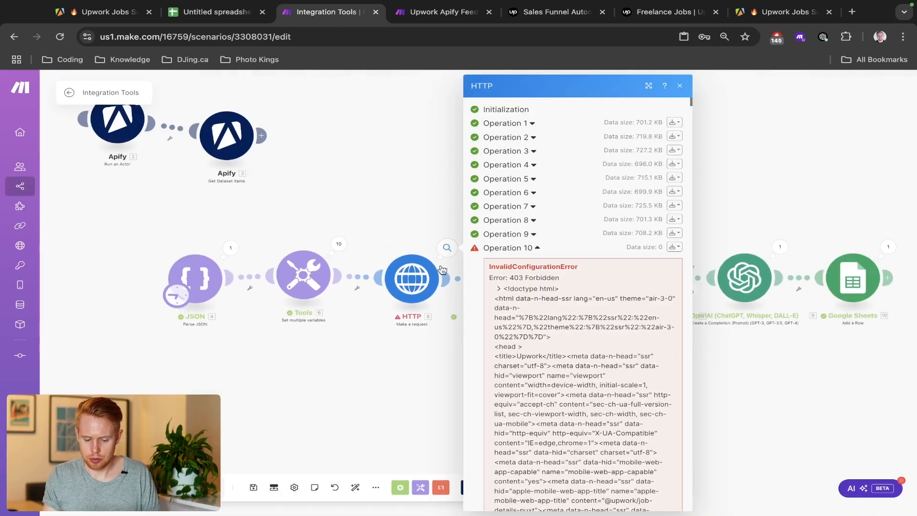
pyautogui.click(415, 247)
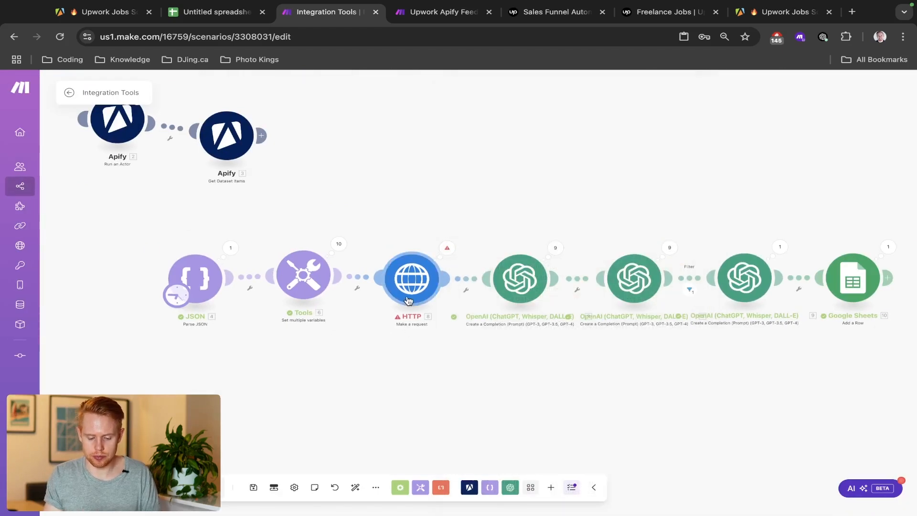
# Show the HTTP module's advanced settings, set its Timeout to 5 seconds, and confirm the module.
pyautogui.click(408, 300)
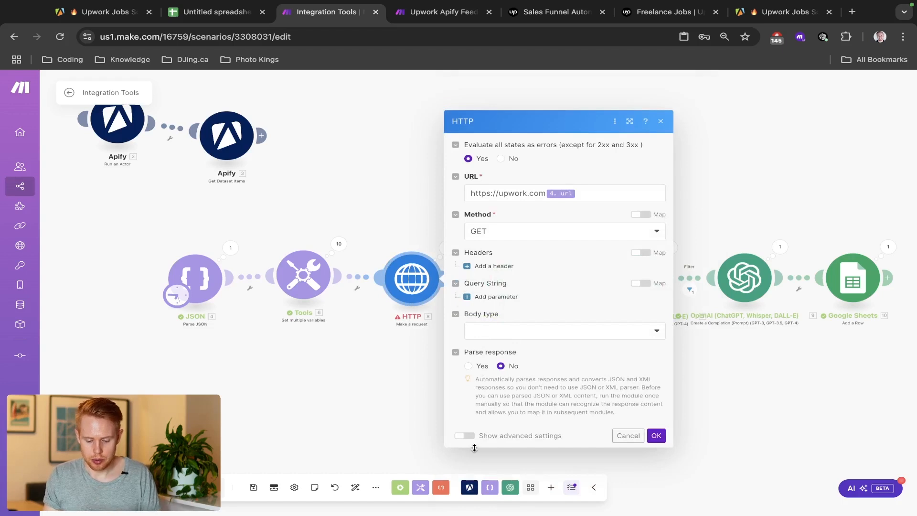
pyautogui.click(466, 436)
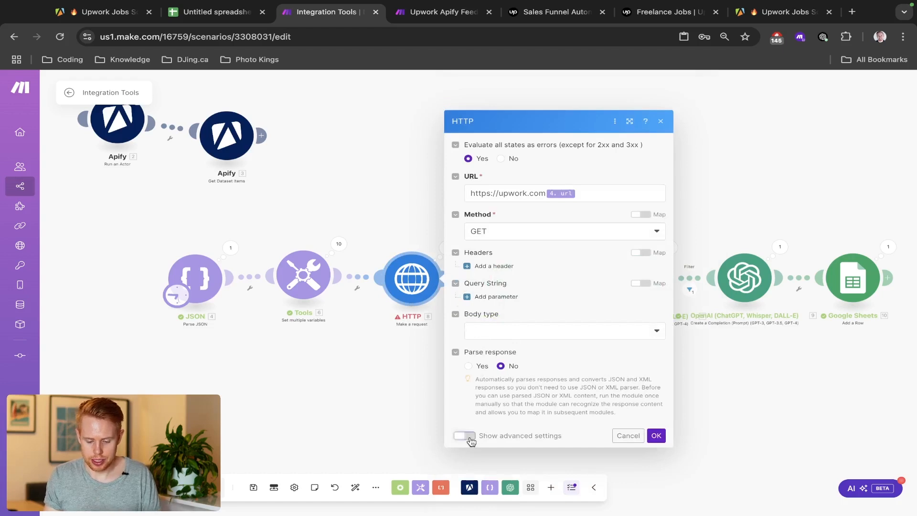
pyautogui.scroll(-3, 532, 406)
pyautogui.click(524, 415)
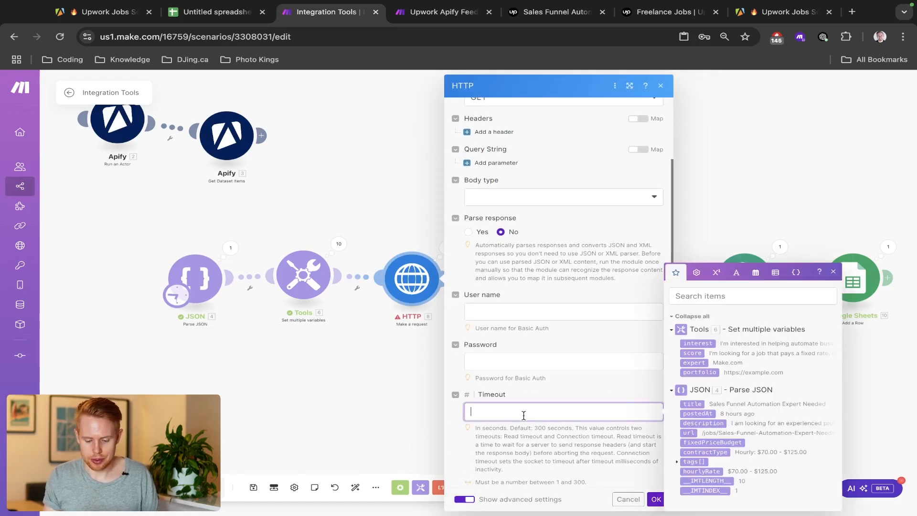
pyautogui.click(523, 435)
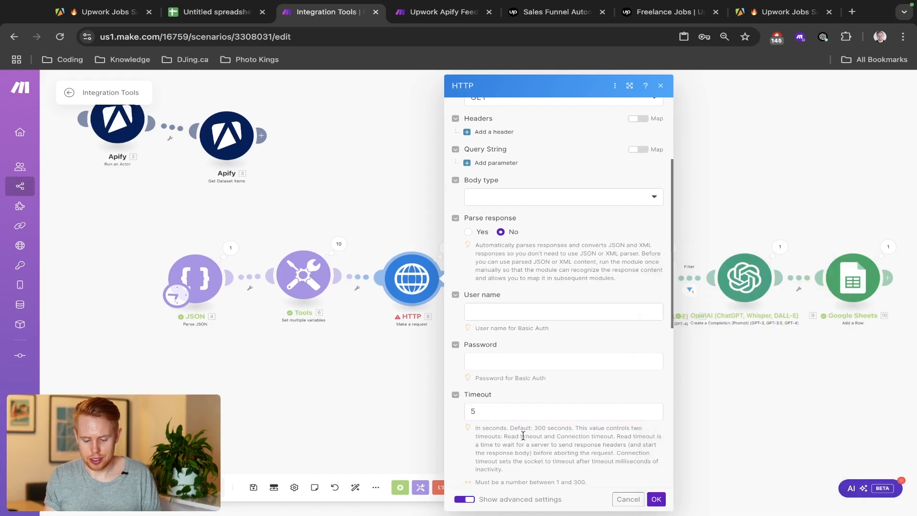
pyautogui.scroll(-8, 524, 435)
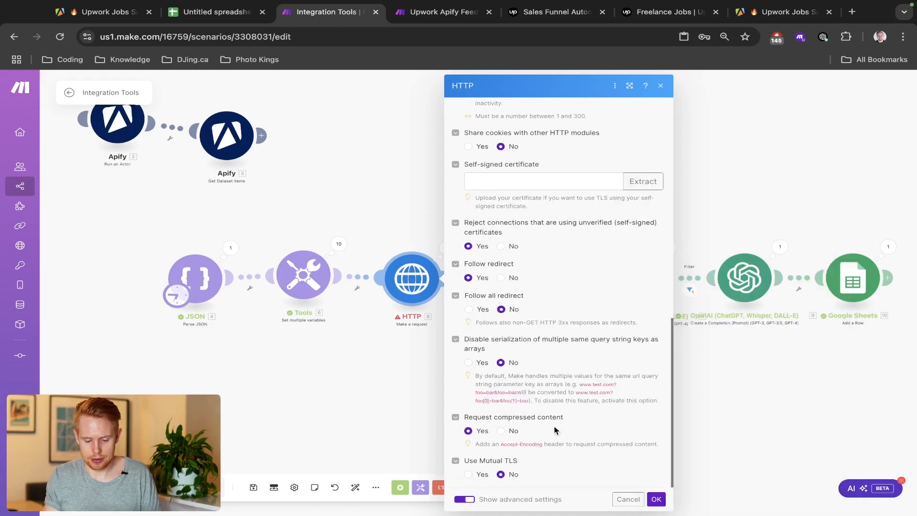
pyautogui.scroll(3, 554, 430)
pyautogui.scroll(3, 555, 430)
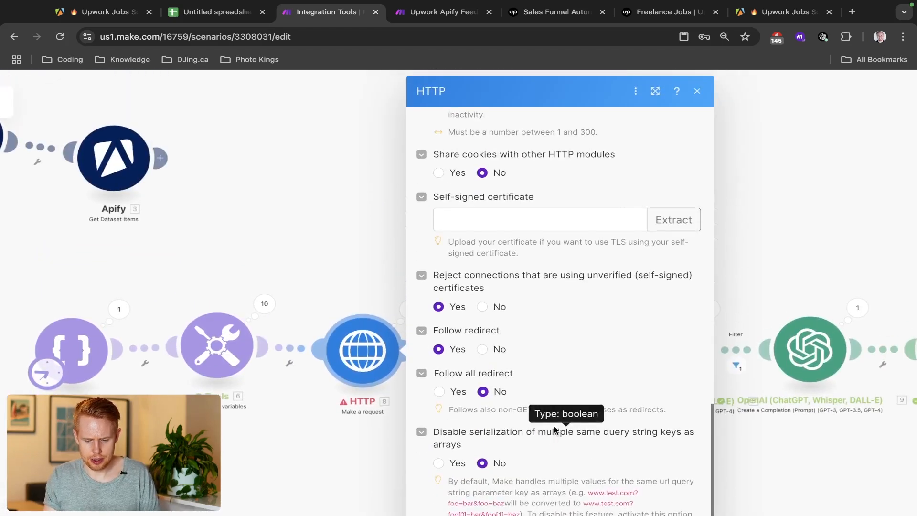
pyautogui.scroll(-3, 554, 428)
pyautogui.scroll(6, 554, 429)
pyautogui.scroll(5, 554, 426)
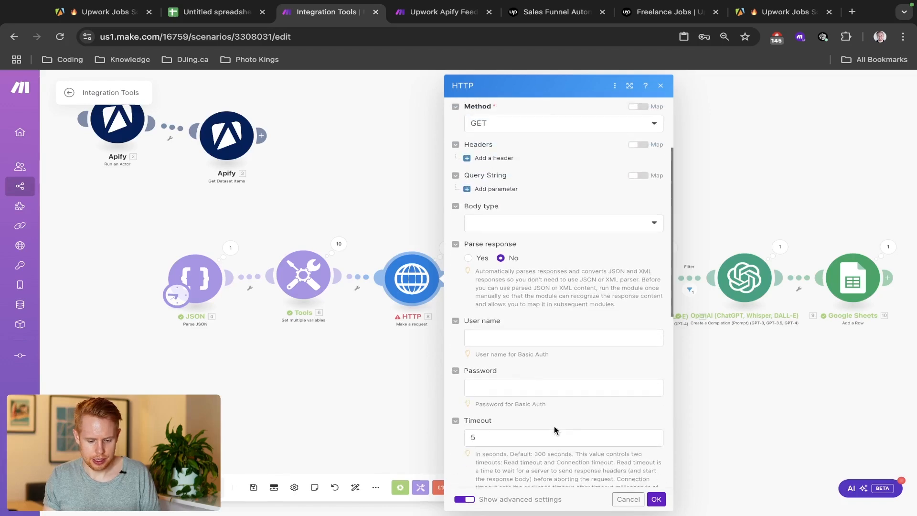
pyautogui.click(656, 500)
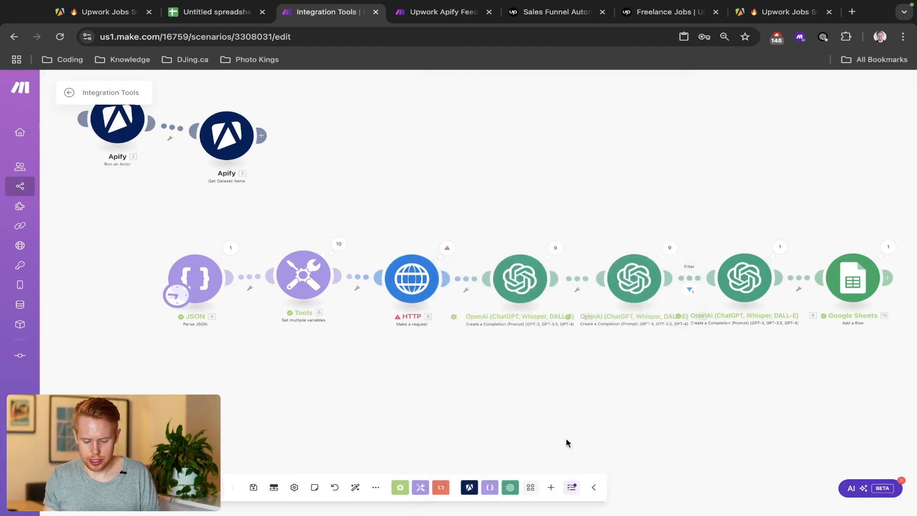
# Add a Break error handler to the HTTP module with automatic completion on, 3 attempts and a 15-minute interval.
pyautogui.click(412, 279)
pyautogui.click(375, 250)
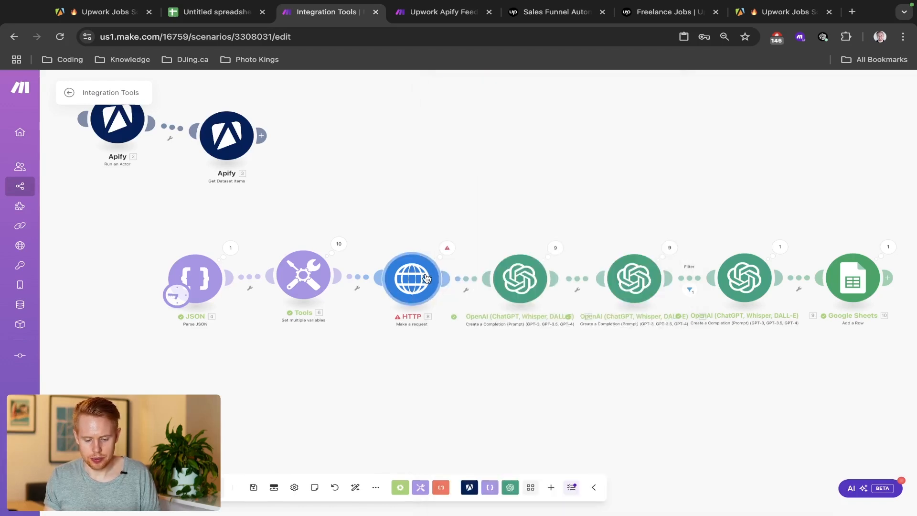
pyautogui.rightClick(427, 279)
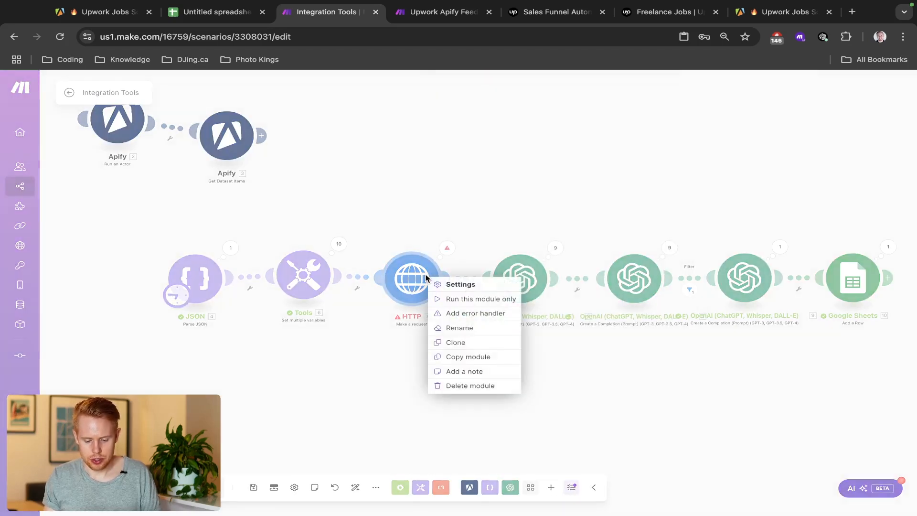
pyautogui.click(459, 313)
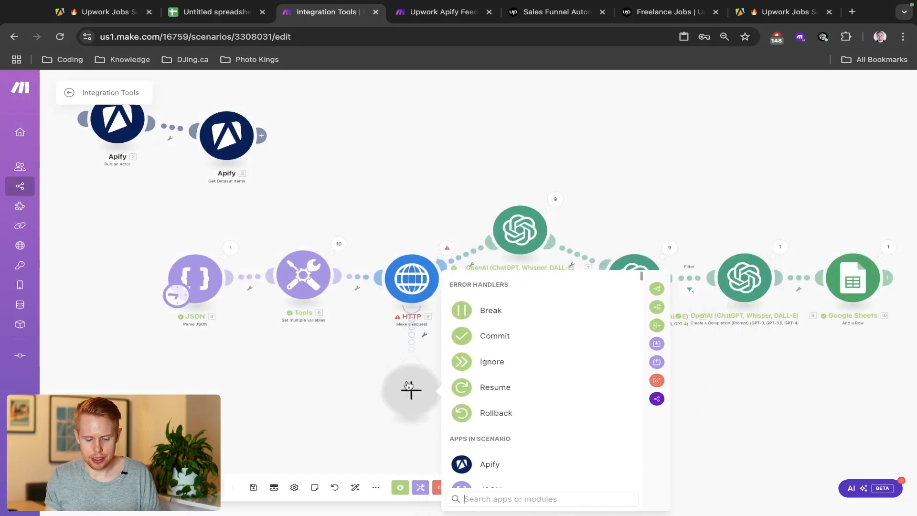
pyautogui.click(478, 291)
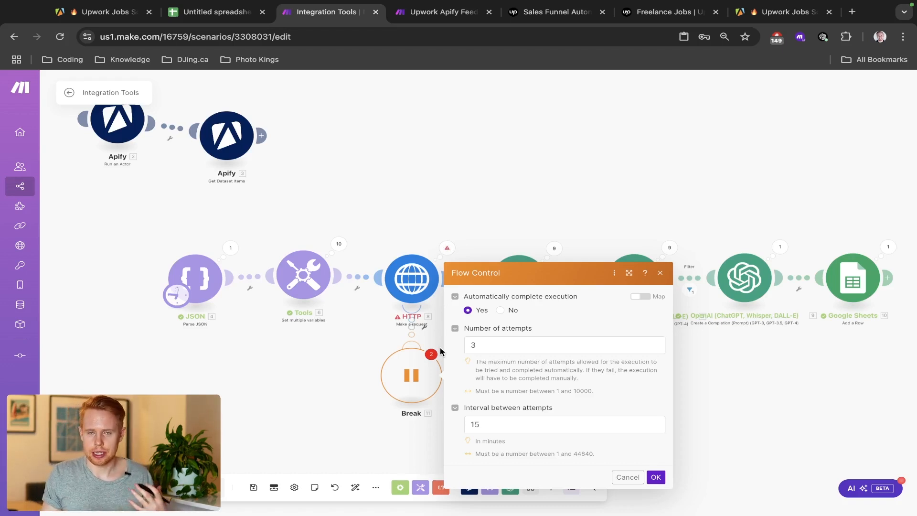
pyautogui.click(654, 479)
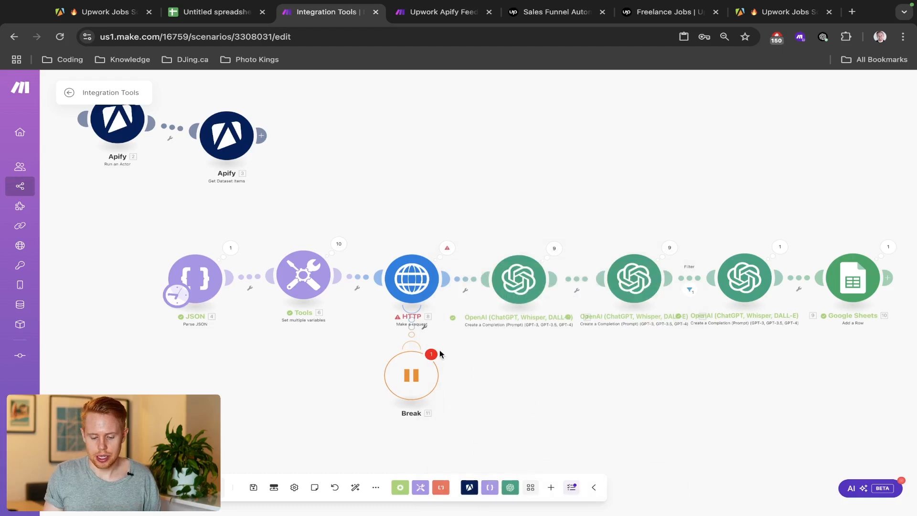
# From the Break handler's warning, open the scenario settings and allow storing of incomplete executions.
pyautogui.scroll(3, 415, 359)
pyautogui.click(419, 357)
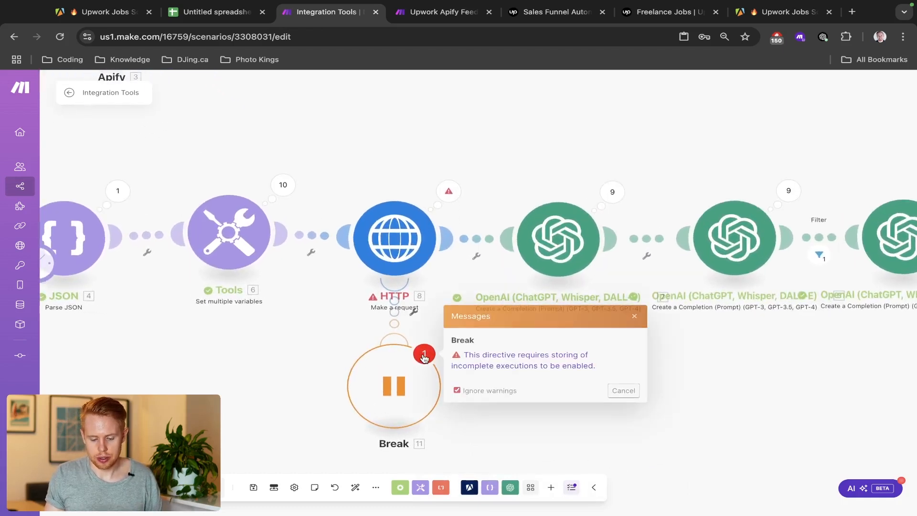
pyautogui.click(498, 366)
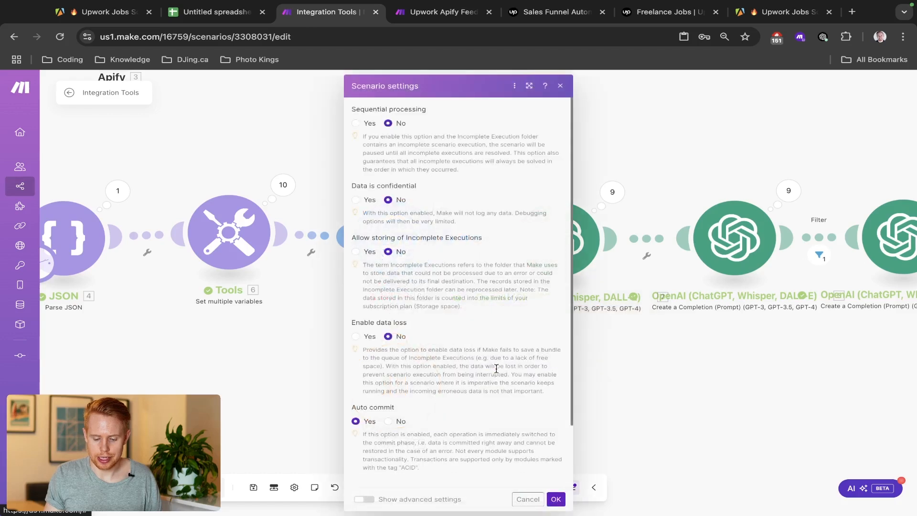
pyautogui.click(356, 252)
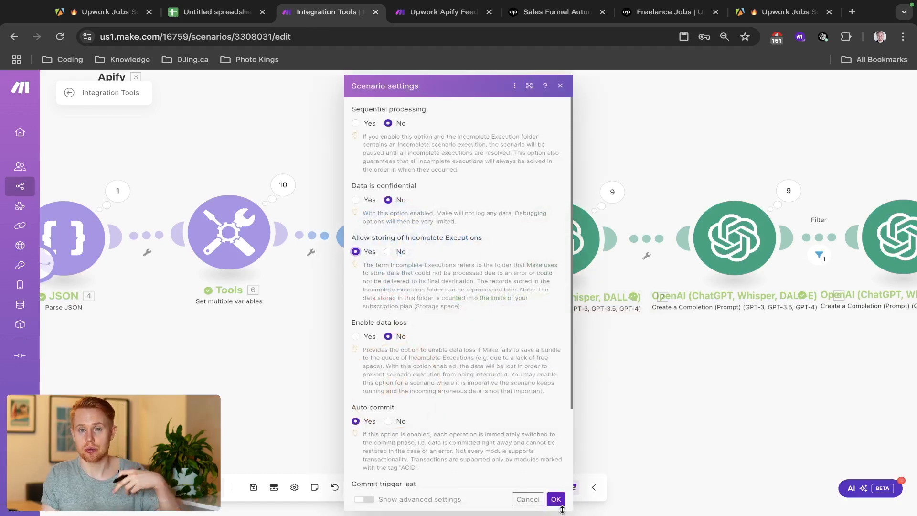
pyautogui.click(556, 499)
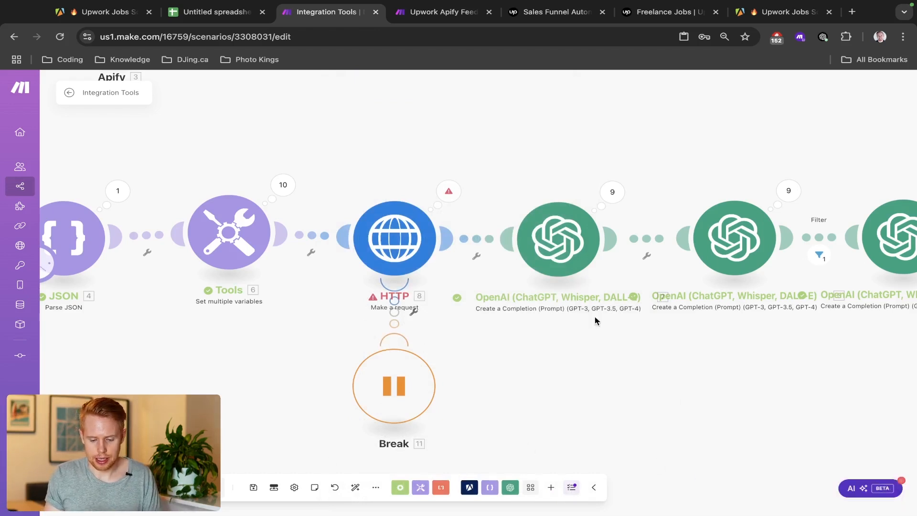
# Map the Google Sheets module's Experience (F) column to the experience_level result of OpenAI module 7, and save the scenario.
pyautogui.hscroll(5, 482, 337)
pyautogui.hscroll(3, 458, 347)
pyautogui.click(729, 236)
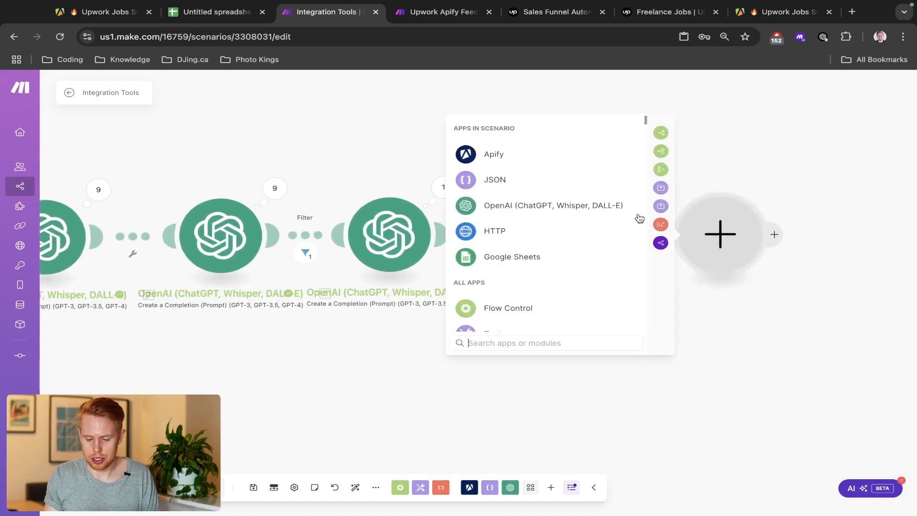
pyautogui.click(400, 107)
pyautogui.click(554, 234)
pyautogui.scroll(-8, 719, 371)
pyautogui.scroll(2, 741, 266)
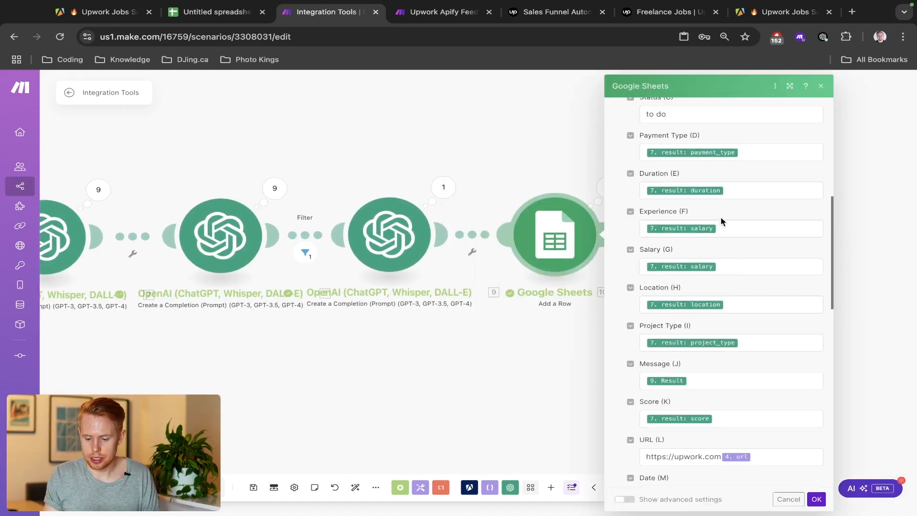
pyautogui.click(721, 227)
pyautogui.press('BackSpace')
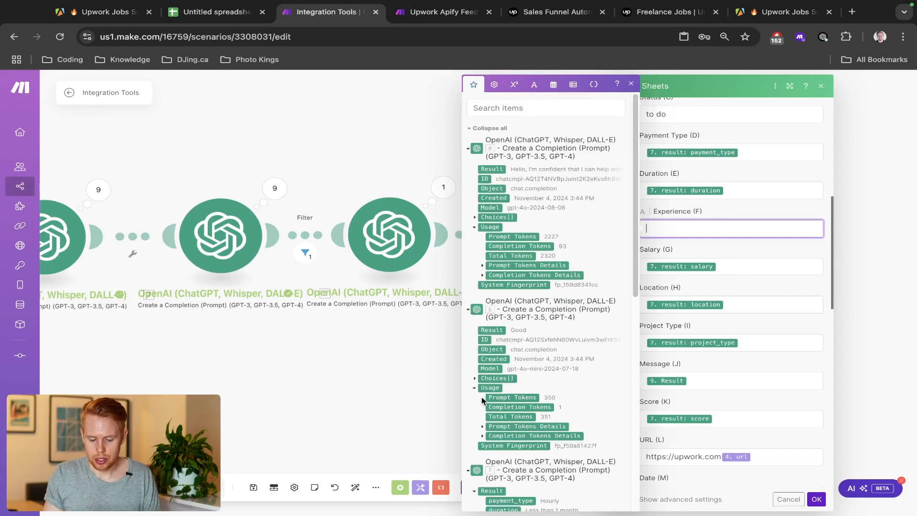
pyautogui.scroll(-2, 483, 401)
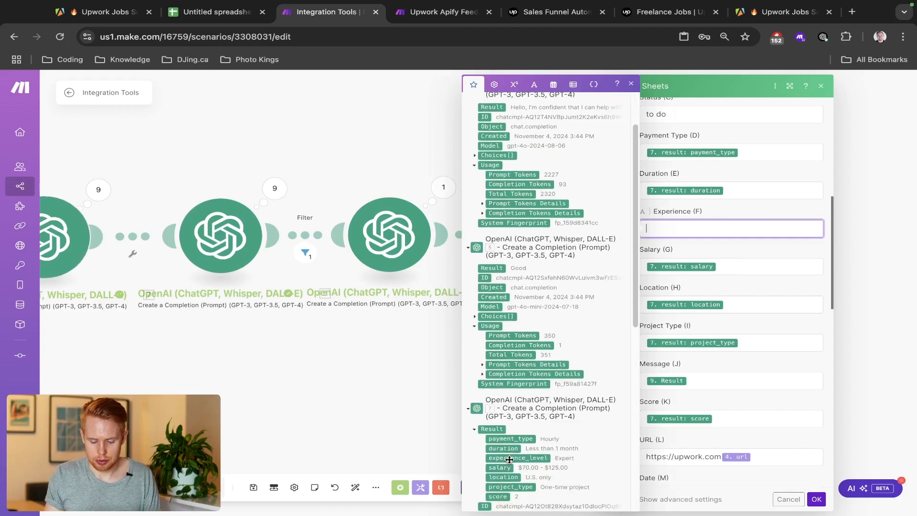
pyautogui.click(508, 459)
pyautogui.click(816, 499)
pyautogui.press('super+s')
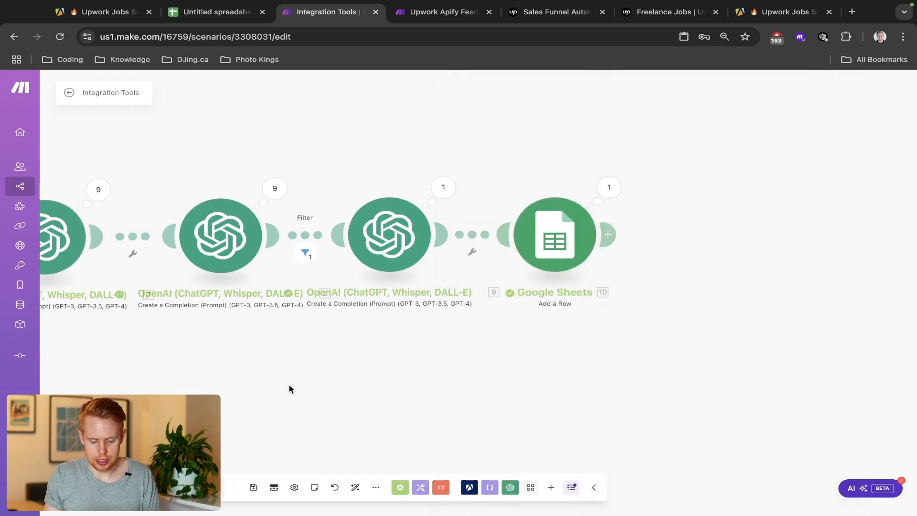
# Run the scenario once and check the run output of the second OpenAI module.
pyautogui.moveTo(288, 385); pyautogui.dragTo(556, 365)
pyautogui.scroll(-5, 556, 366)
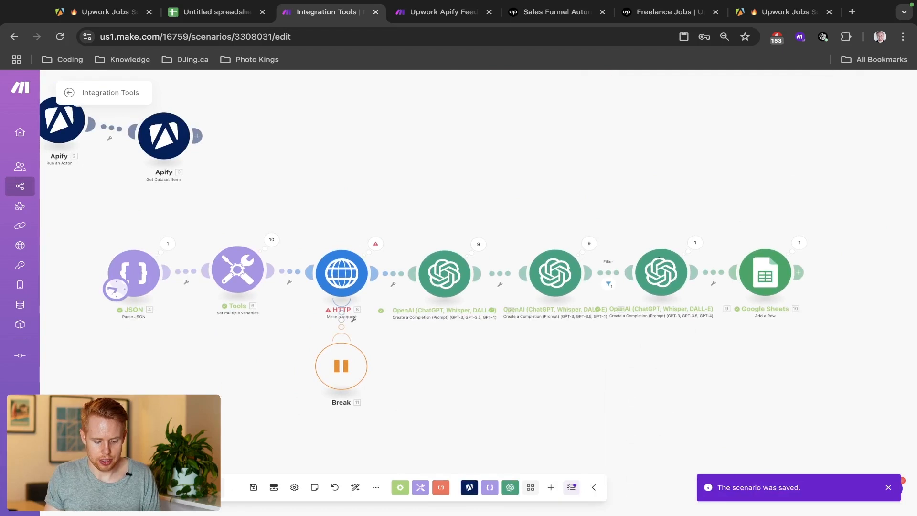
pyautogui.click(91, 487)
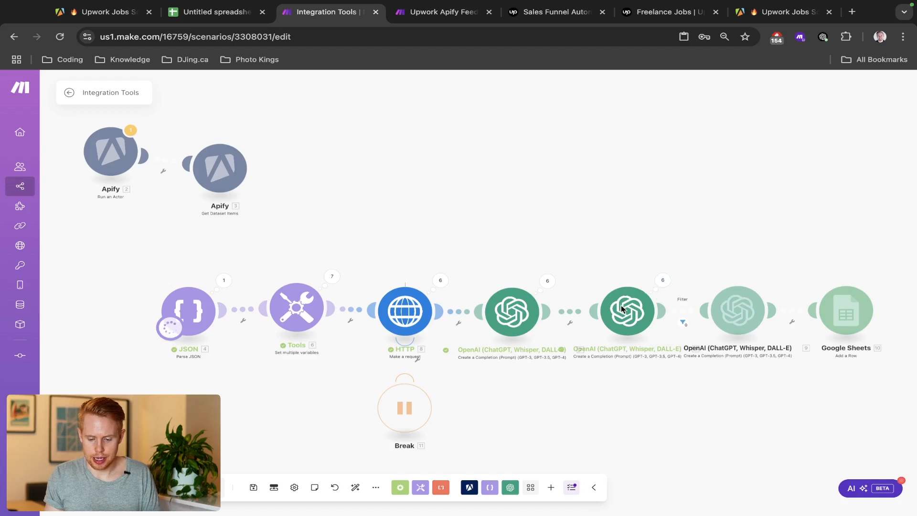
pyautogui.hscroll(5, 702, 307)
pyautogui.scroll(-2, 624, 245)
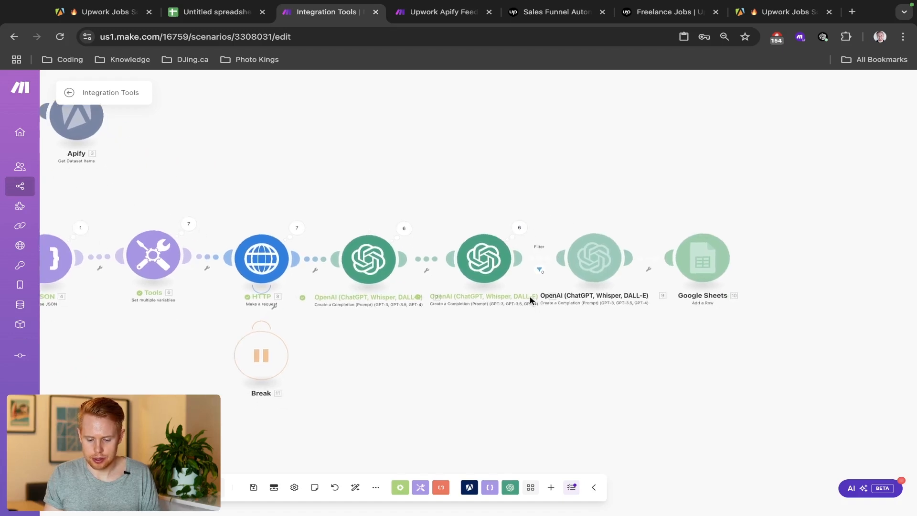
pyautogui.scroll(2, 529, 306)
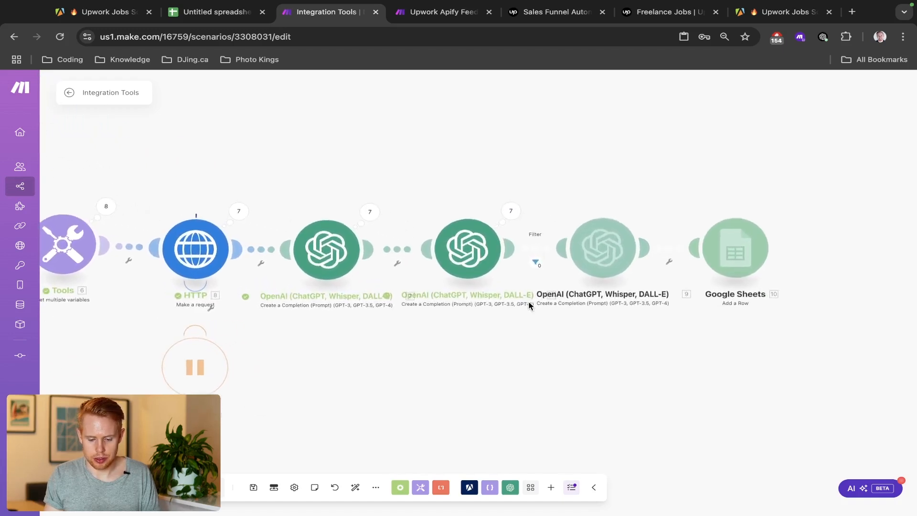
pyautogui.moveTo(435, 350); pyautogui.dragTo(514, 377)
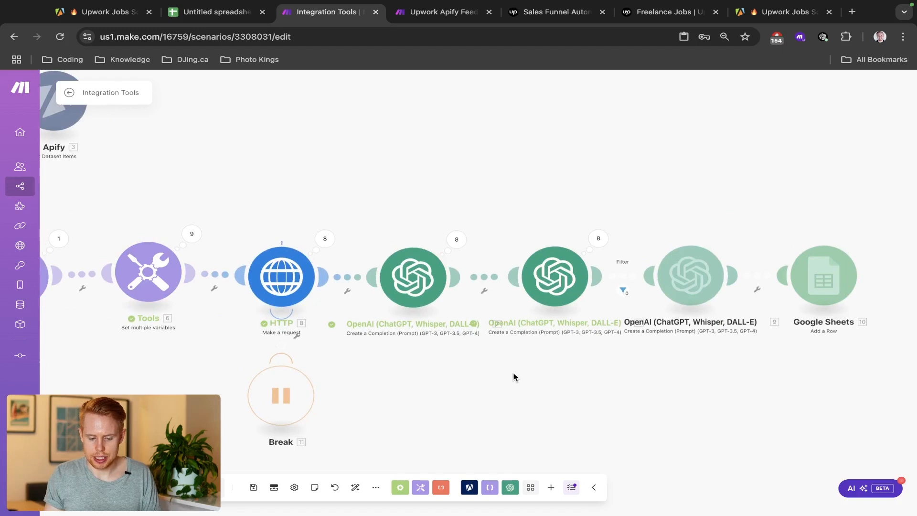
pyautogui.click(598, 239)
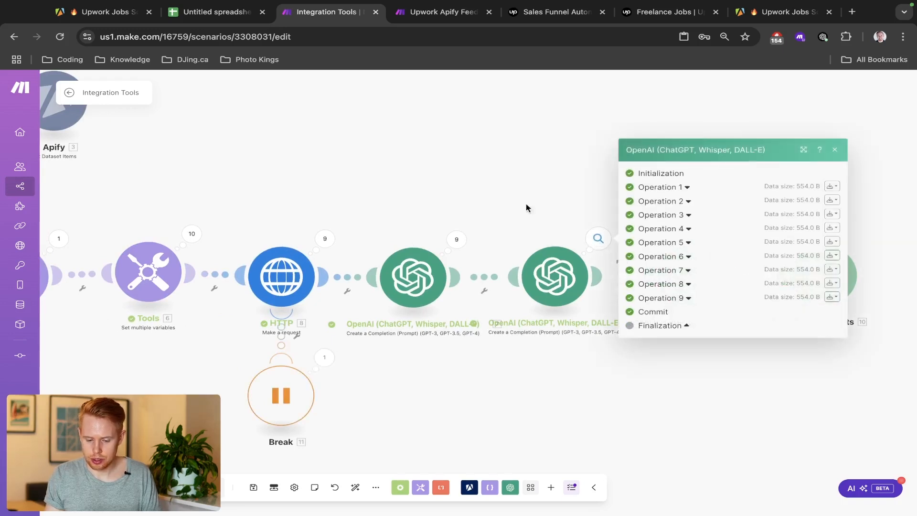
pyautogui.click(483, 204)
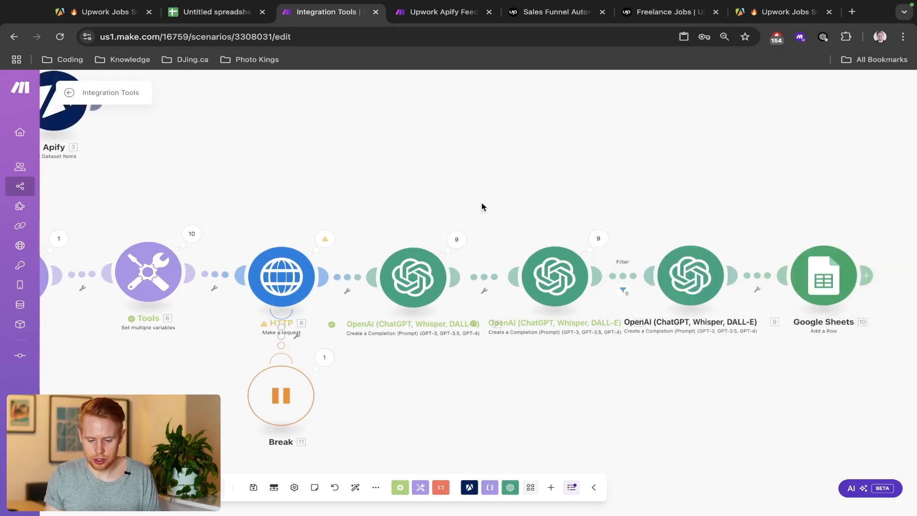
# Remove the $50 USD pay requirement from the second OpenAI module's Message 2 prompt, keeping only the score of over 2.
pyautogui.click(549, 275)
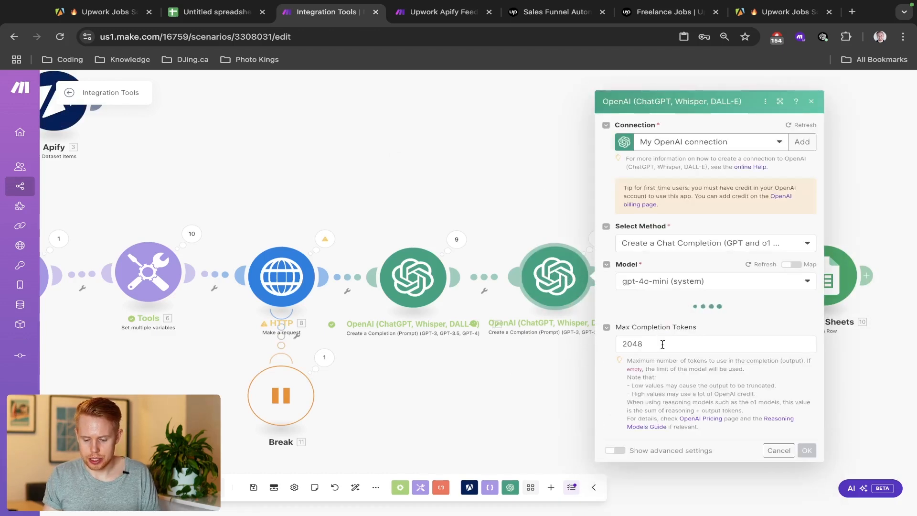
pyautogui.scroll(-7, 663, 348)
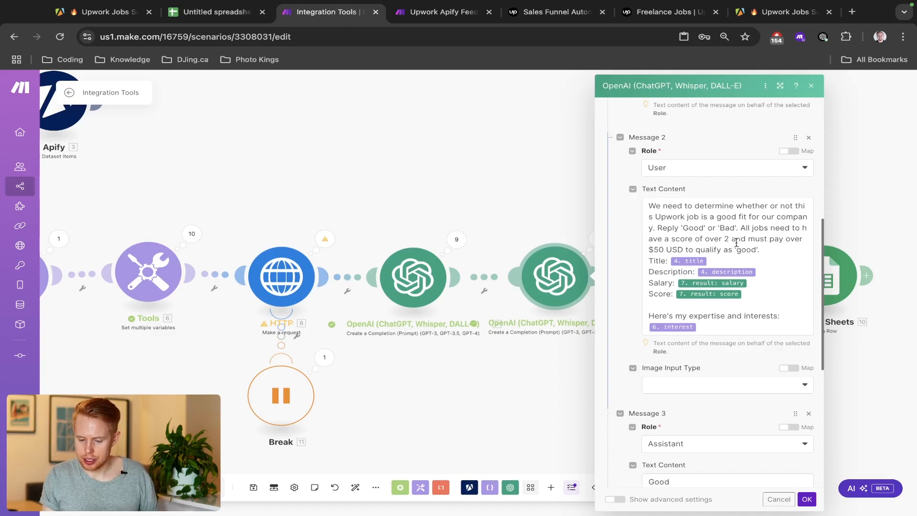
pyautogui.moveTo(743, 228); pyautogui.dragTo(686, 247)
pyautogui.press('BackSpace')
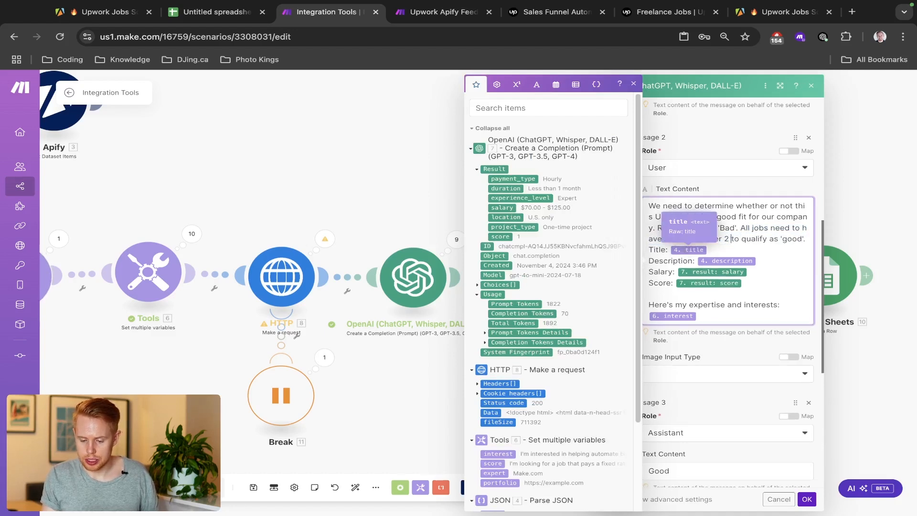
pyautogui.click(811, 502)
# Reword the end of the Tools module's interest variable to "I'm only interested in jobs that have a score of at least 2/5".
pyautogui.moveTo(550, 420); pyautogui.dragTo(752, 403)
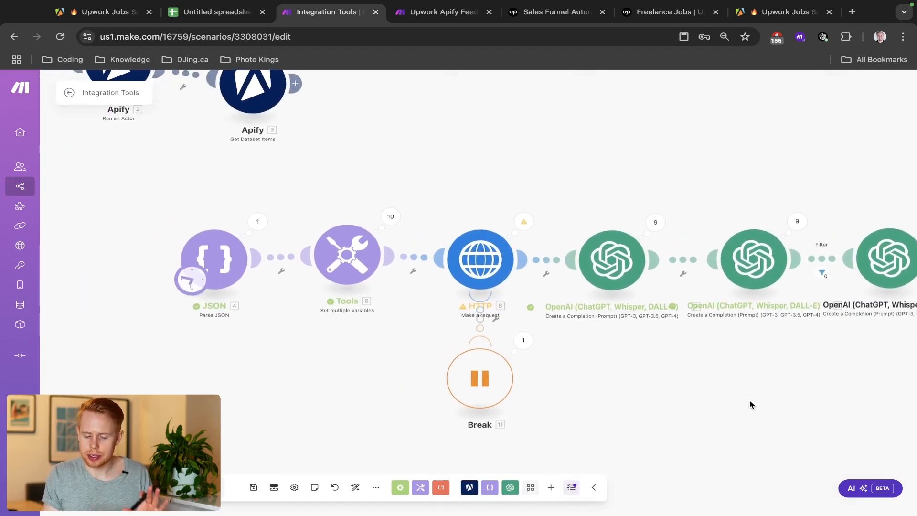
pyautogui.click(348, 256)
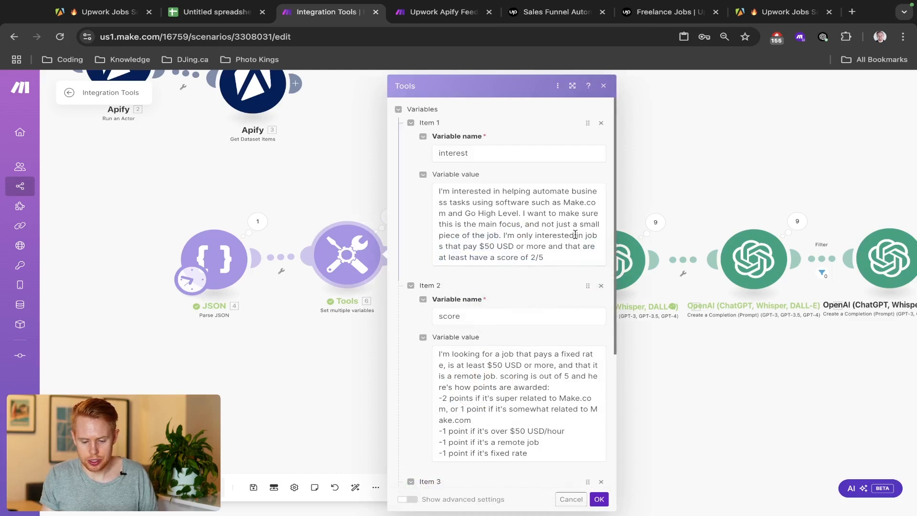
pyautogui.moveTo(462, 248)
pyautogui.mouseDown()
pyautogui.moveTo(495, 258)
pyautogui.moveTo(554, 238)
pyautogui.moveTo(570, 248)
pyautogui.moveTo(449, 258)
pyautogui.moveTo(468, 257)
pyautogui.mouseUp()
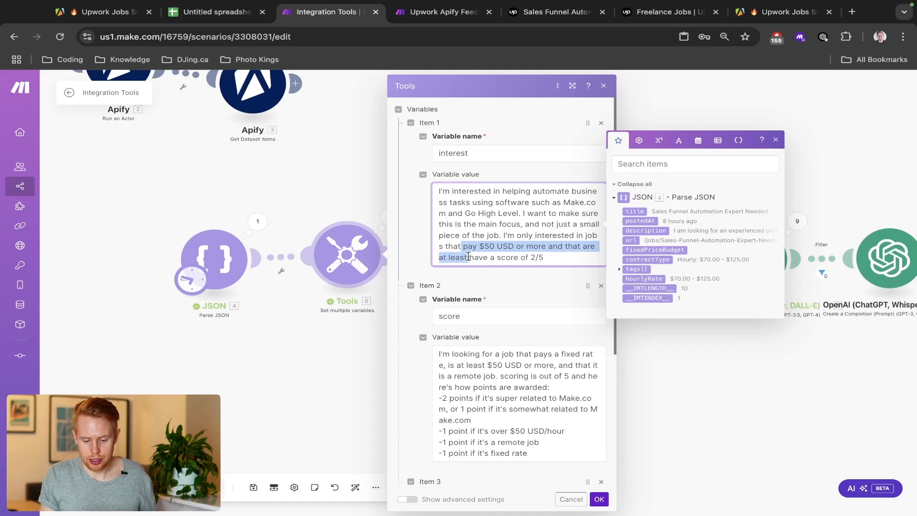
pyautogui.press('BackSpace')
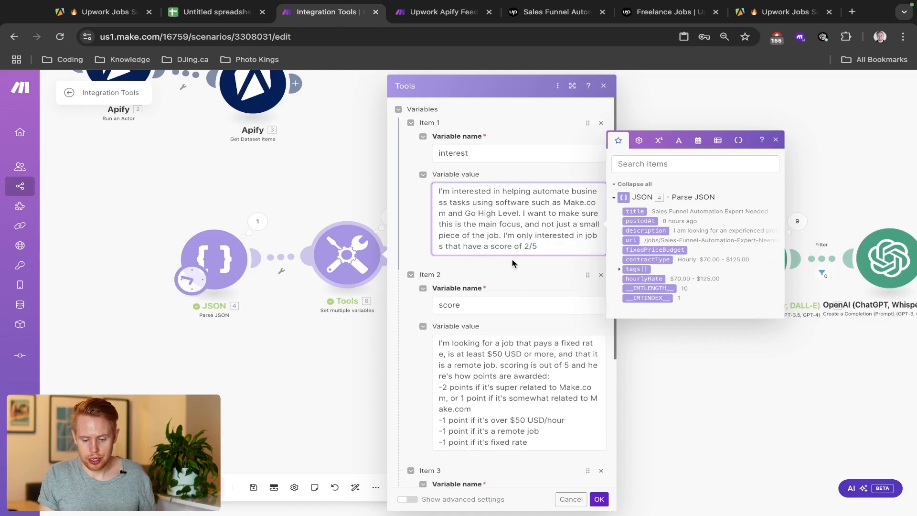
pyautogui.click(524, 247)
pyautogui.write('at least')
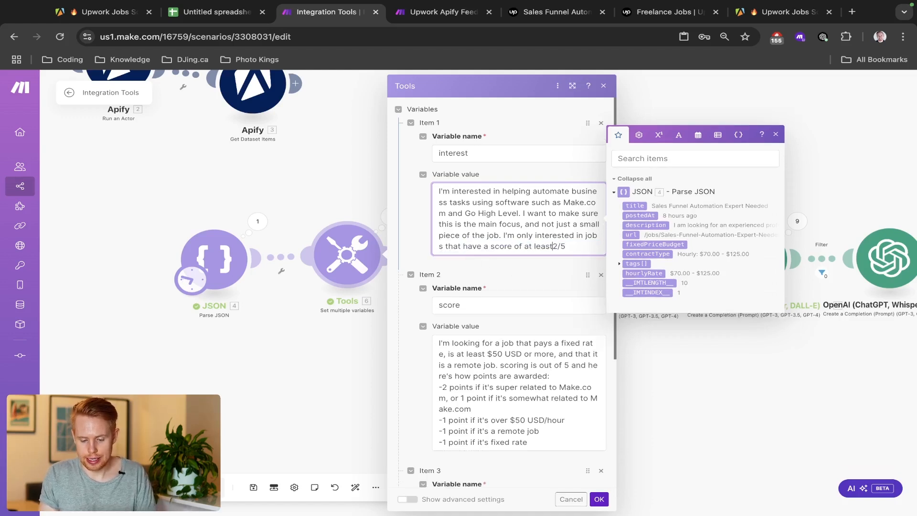
pyautogui.click(599, 499)
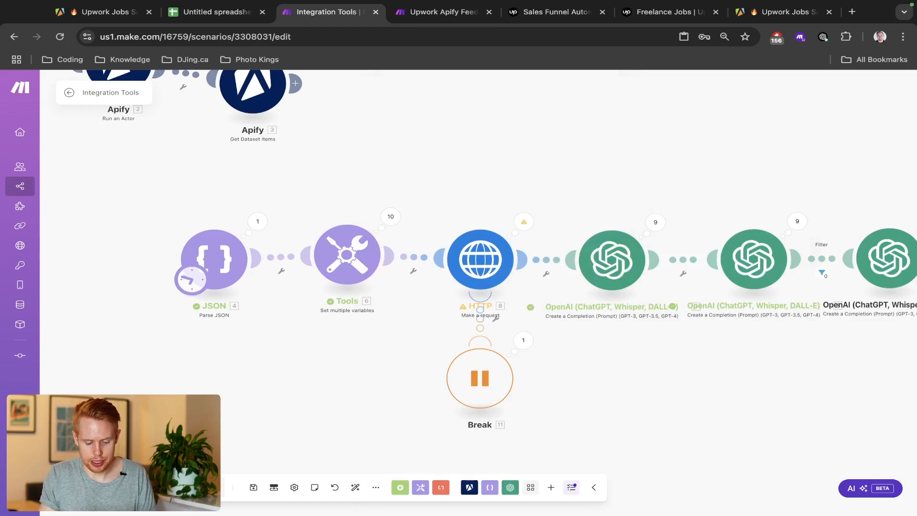
# Save and run the scenario, and inspect the bundles at the filter before the third OpenAI module.
pyautogui.press('super+s')
pyautogui.click(89, 488)
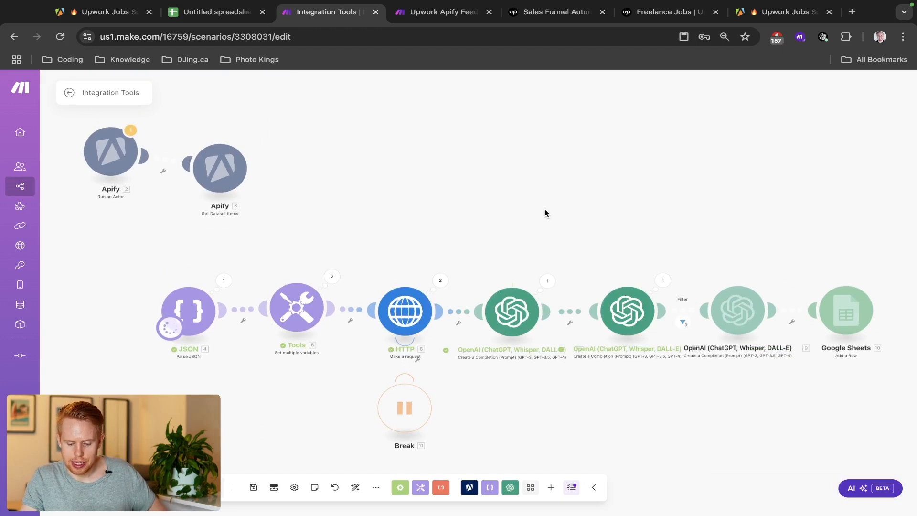
pyautogui.click(682, 326)
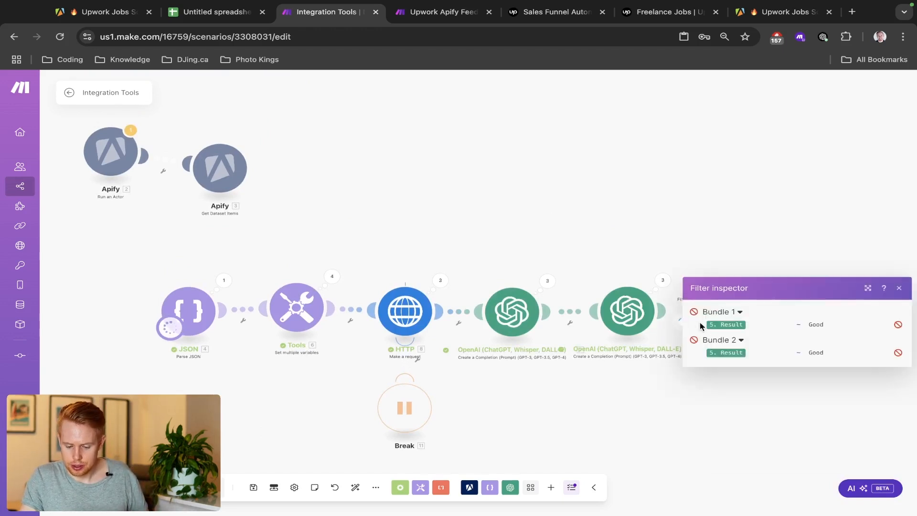
pyautogui.click(712, 242)
pyautogui.moveTo(712, 241); pyautogui.dragTo(677, 209)
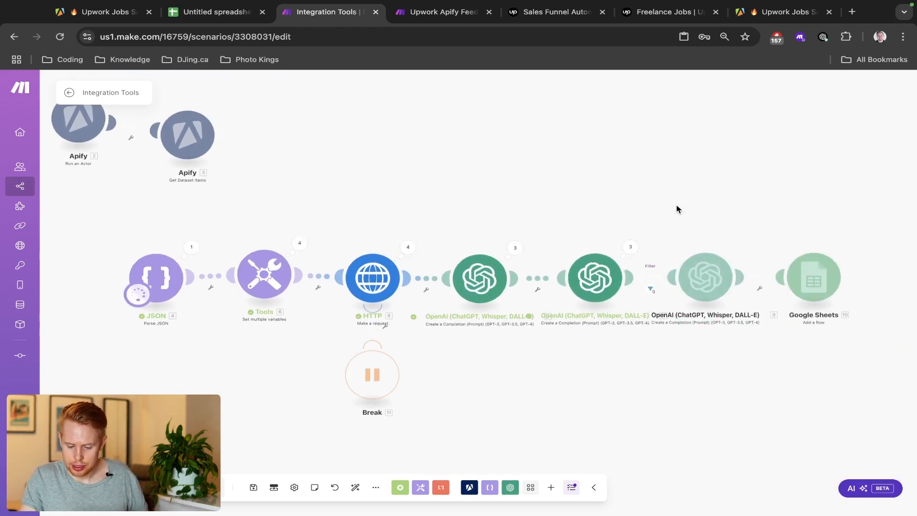
# Inspect the input and output of Operations 4 and 3 in the second OpenAI module's run results.
pyautogui.click(630, 247)
pyautogui.click(715, 274)
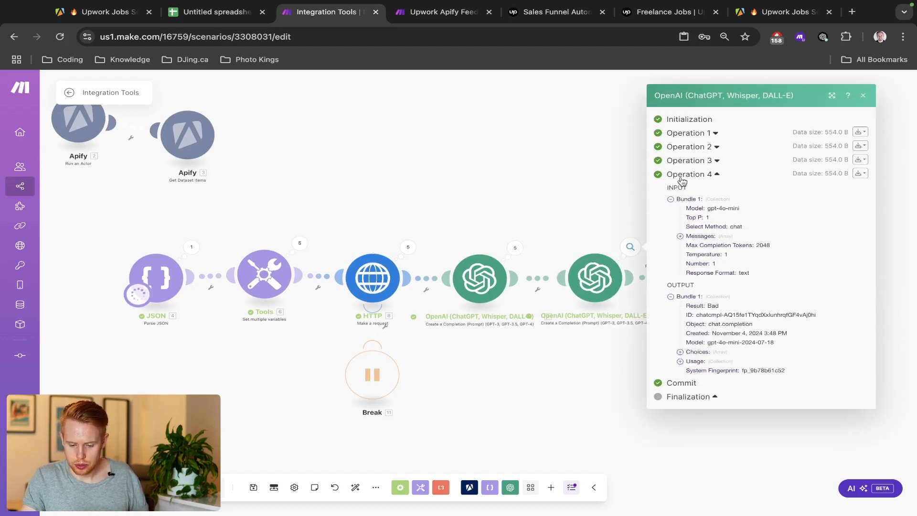
pyautogui.click(686, 162)
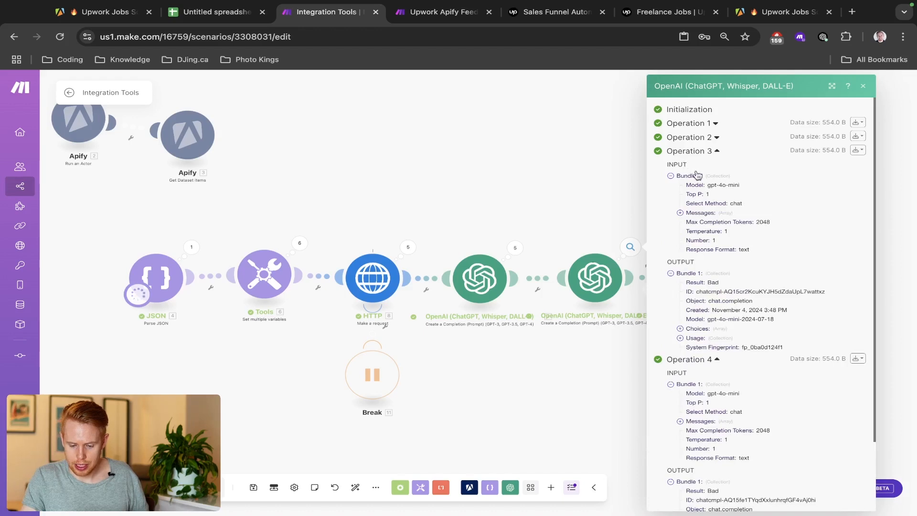
# Close the second OpenAI module's run results and read the job title in row 4 of the Google Sheet.
pyautogui.click(692, 139)
pyautogui.click(525, 179)
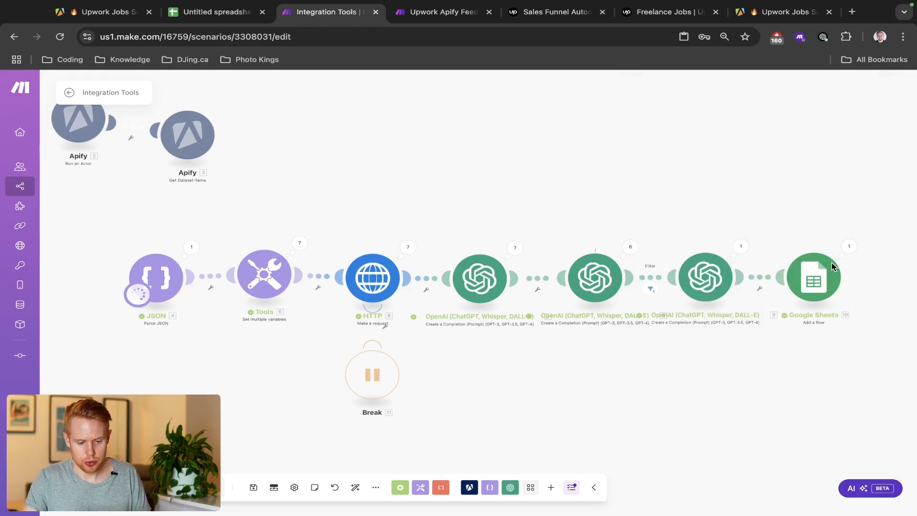
pyautogui.hotkey('ctrl', 'shift', 'Tab')
pyautogui.click(351, 385)
pyautogui.hscroll(-5, 350, 383)
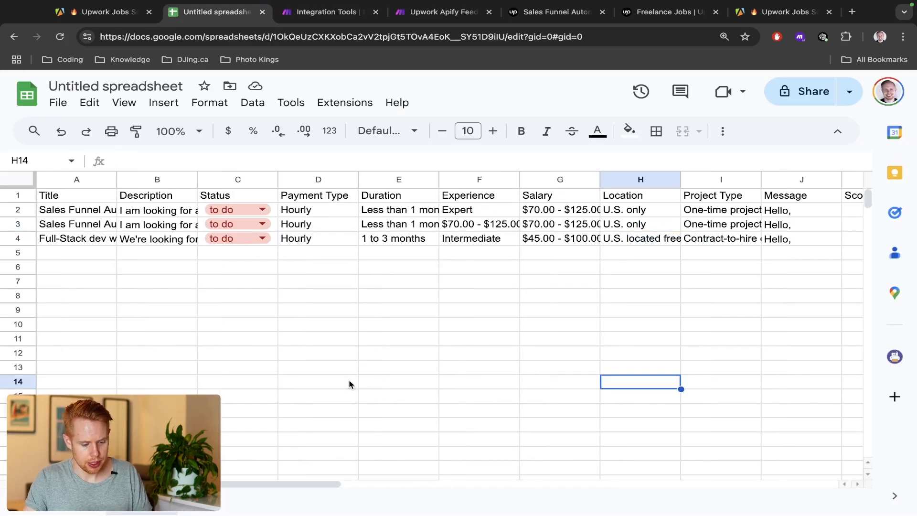
pyautogui.click(79, 242)
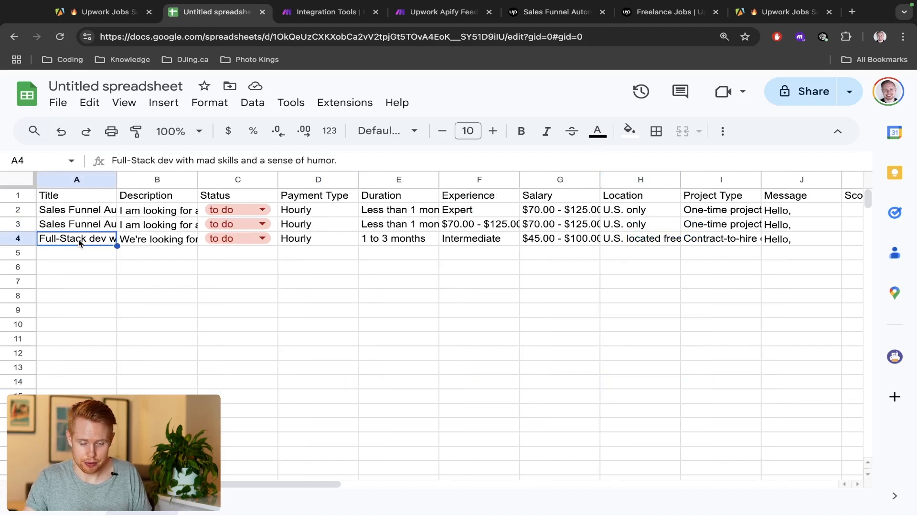
pyautogui.doubleClick(79, 241)
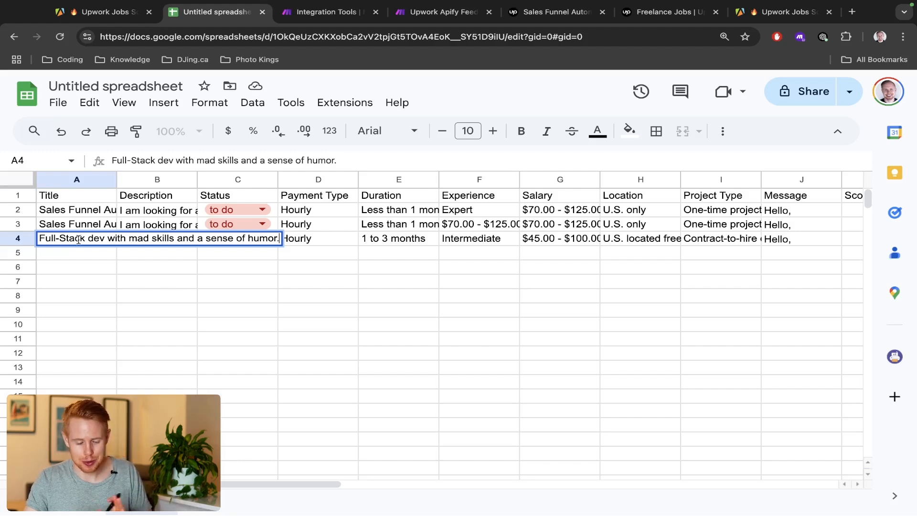
# Check the row 4 fields of the sheet from Description through Score.
pyautogui.press('Tab')
pyautogui.press('Tab')
pyautogui.press('Tab')
pyautogui.press('Tab')
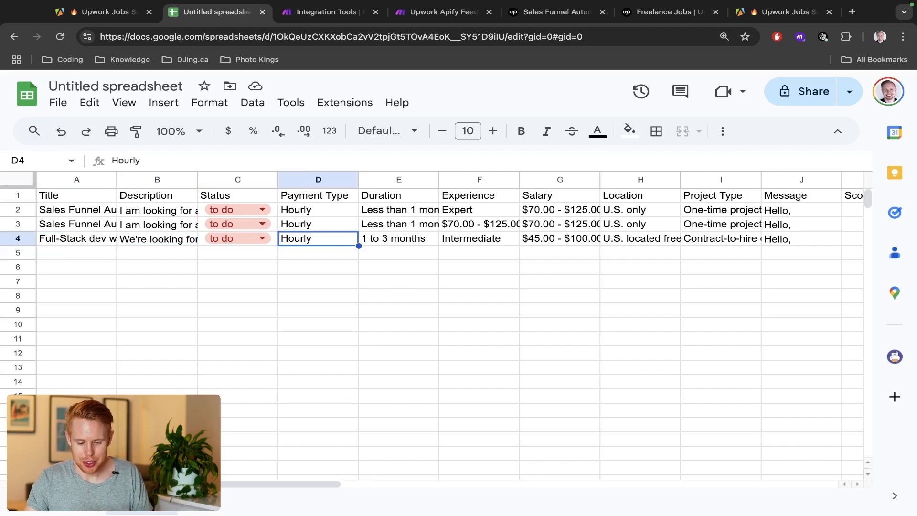
pyautogui.press('Tab')
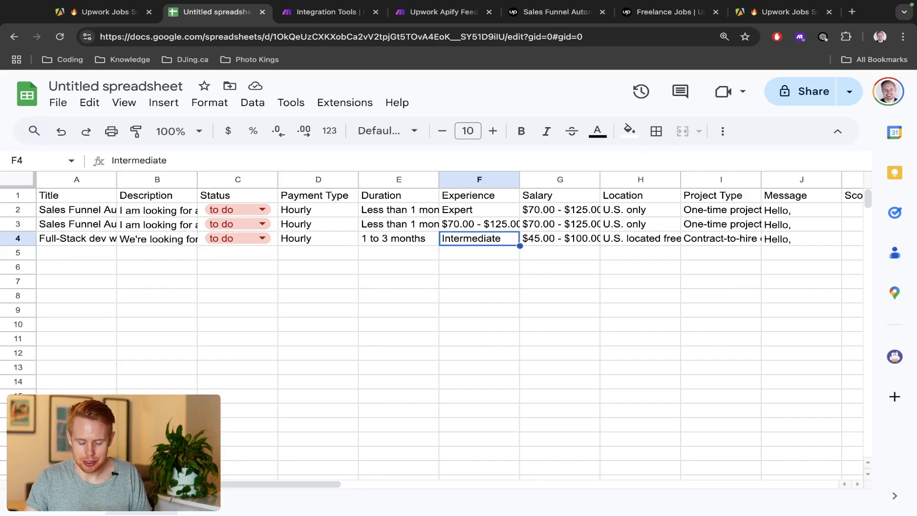
pyautogui.press('Tab')
pyautogui.press('Tab')
pyautogui.hscroll(6, 432, 325)
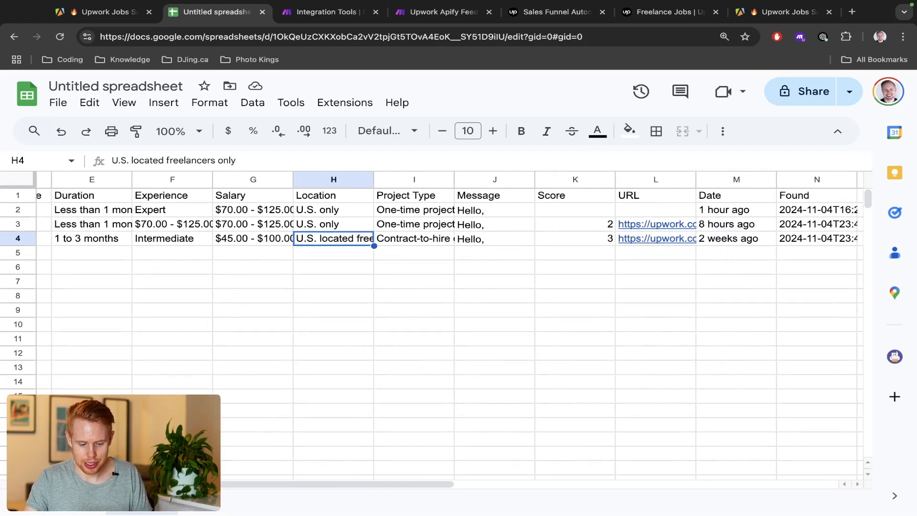
pyautogui.press('Tab')
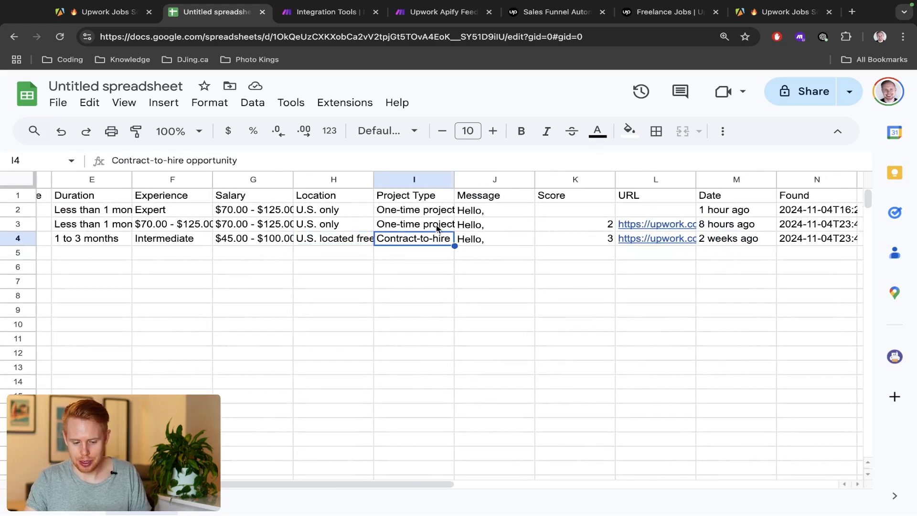
pyautogui.press('Tab')
pyautogui.press('Tab')
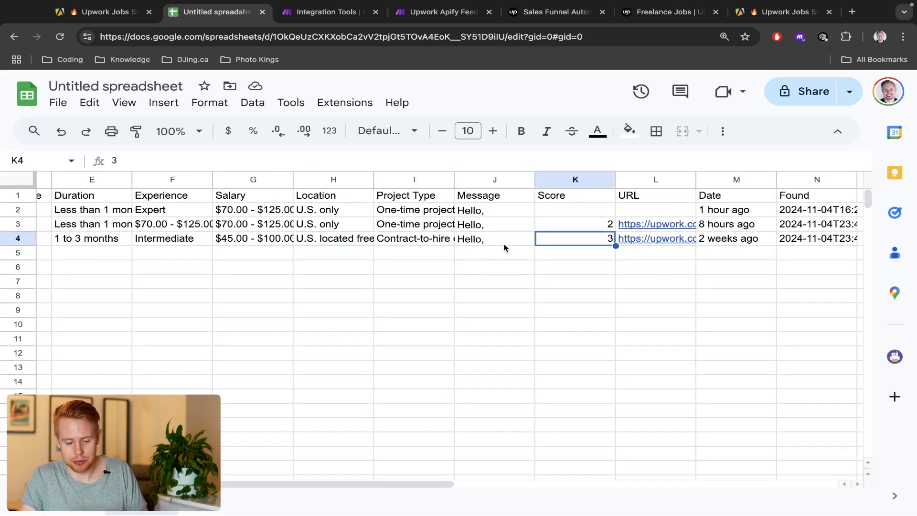
# Return to the Make scenario and review the filter condition and the third OpenAI module's Message 1 application prompt.
pyautogui.hotkey('ctrl', 'Tab')
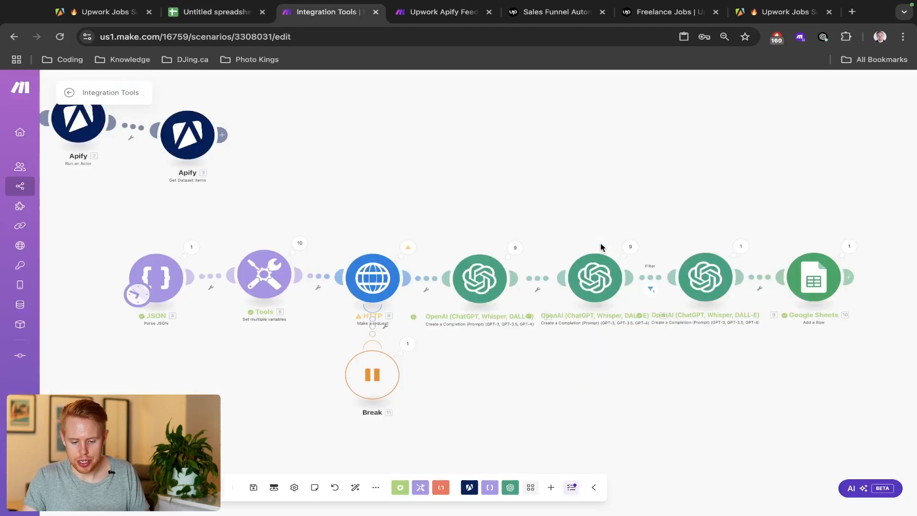
pyautogui.click(652, 283)
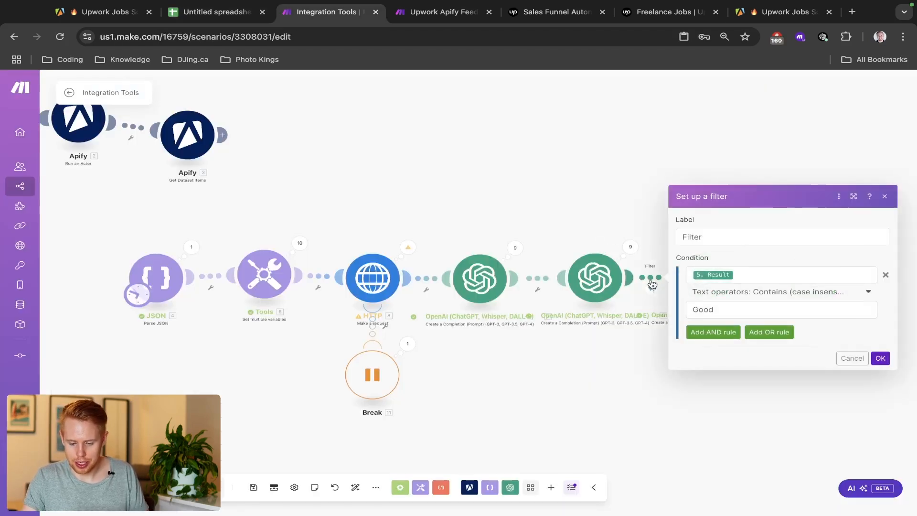
pyautogui.press('Escape')
pyautogui.click(692, 281)
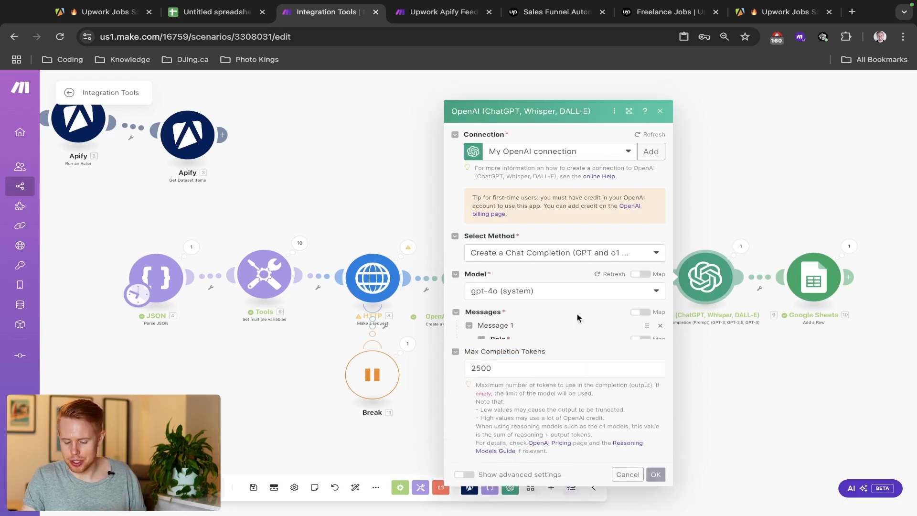
pyautogui.scroll(-1, 570, 340)
pyautogui.scroll(1, 570, 334)
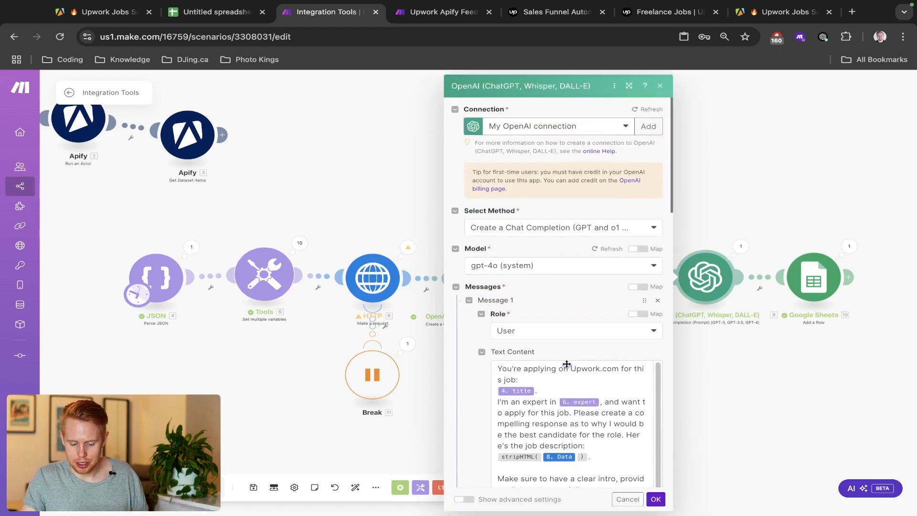
pyautogui.scroll(-4, 569, 356)
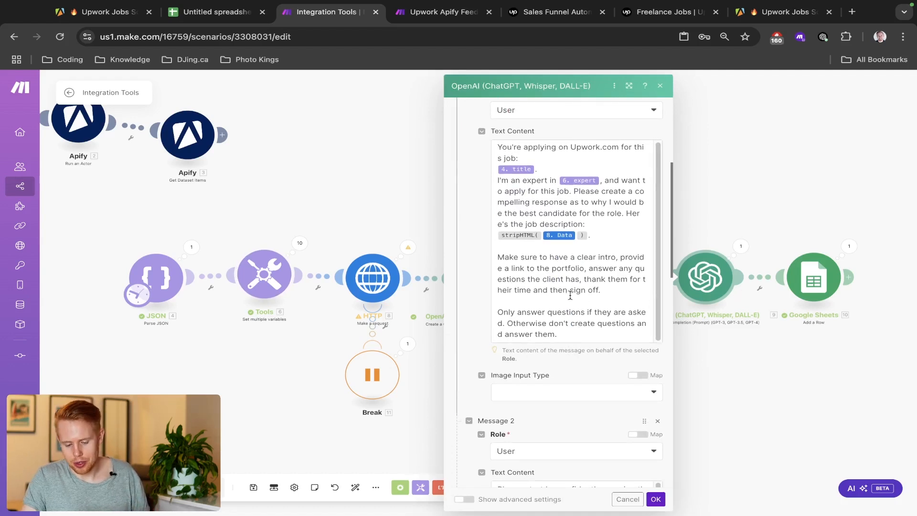
pyautogui.scroll(4, 570, 294)
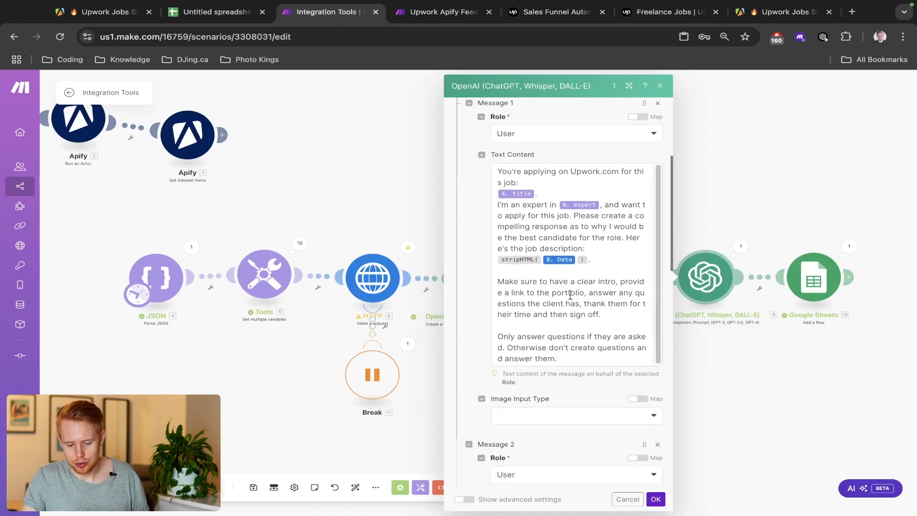
pyautogui.click(747, 179)
# Lower the qualifying score in the second OpenAI module's Message 2 prompt to over 0.
pyautogui.click(596, 277)
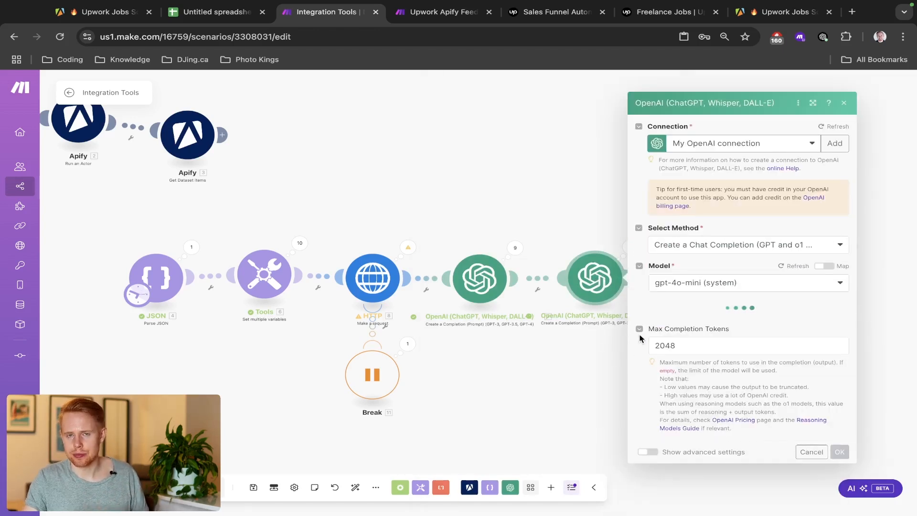
pyautogui.scroll(-2, 765, 385)
pyautogui.scroll(-3, 766, 385)
pyautogui.click(761, 354)
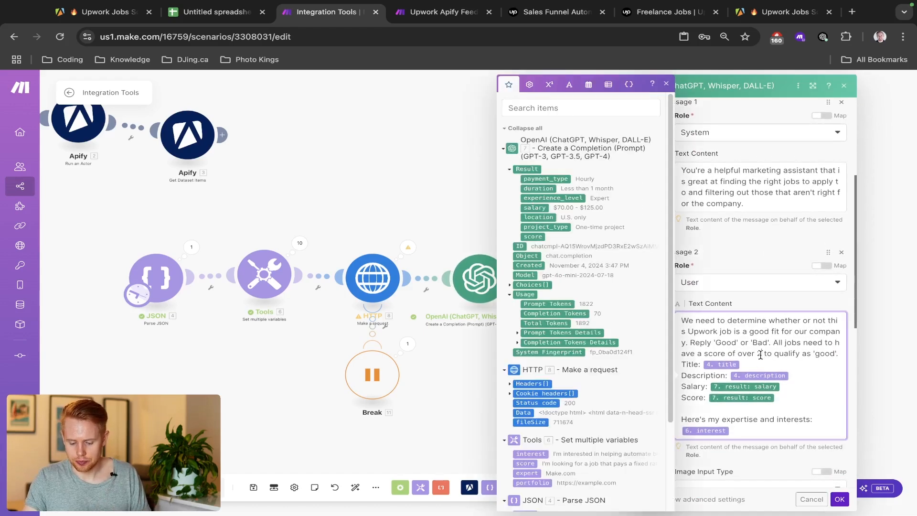
pyautogui.press('BackSpace')
pyautogui.write('0')
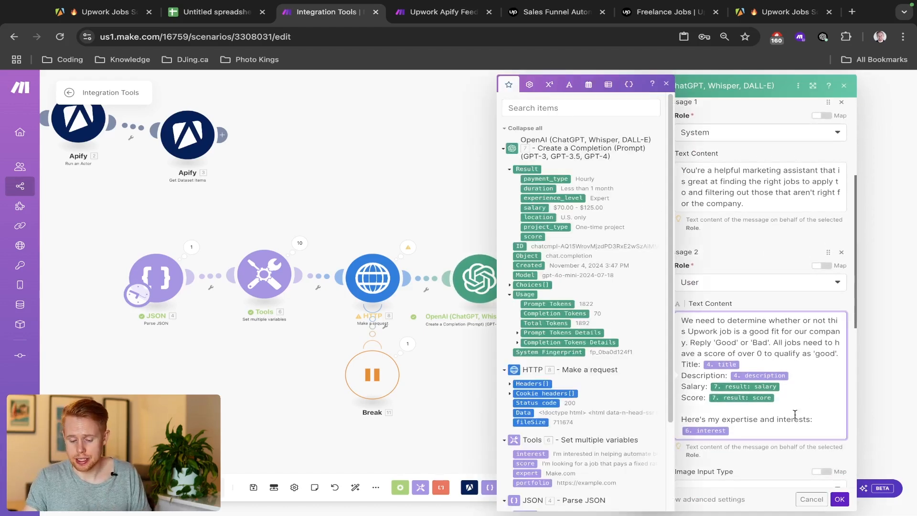
pyautogui.click(839, 499)
# Reword the end of the Tools module's interest variable to "jobs that have a score of over 0/5".
pyautogui.click(285, 292)
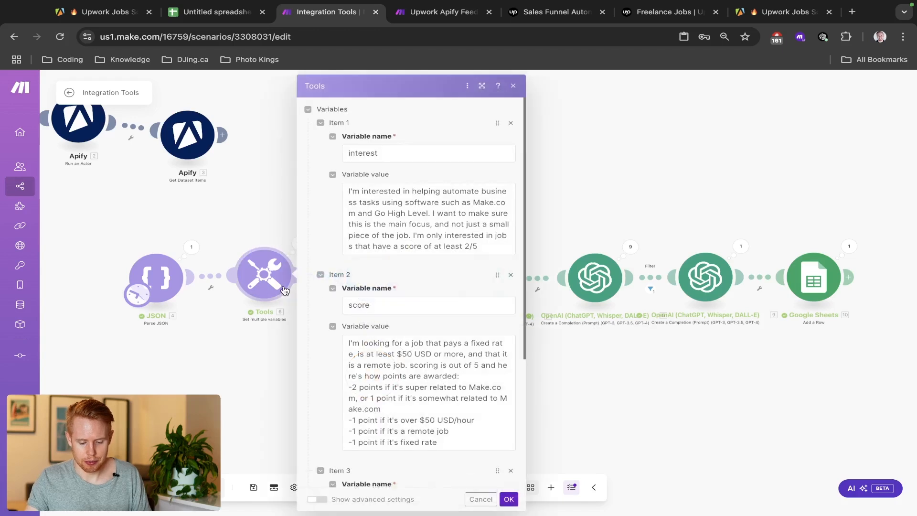
pyautogui.click(467, 246)
pyautogui.press('BackSpace')
pyautogui.write('0')
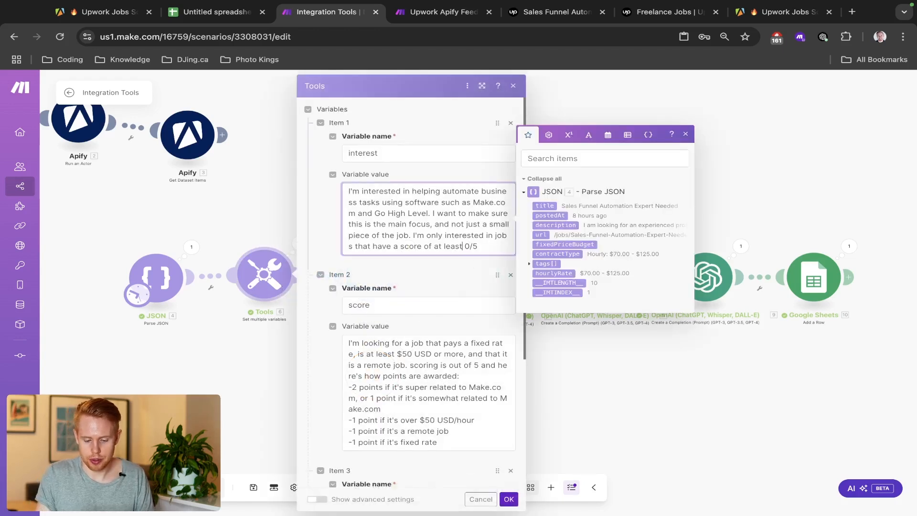
pyautogui.hotkey('alt', 'shift', 'Left')
pyautogui.hotkey('alt', 'shift', 'Left')
pyautogui.write('over')
pyautogui.click(507, 499)
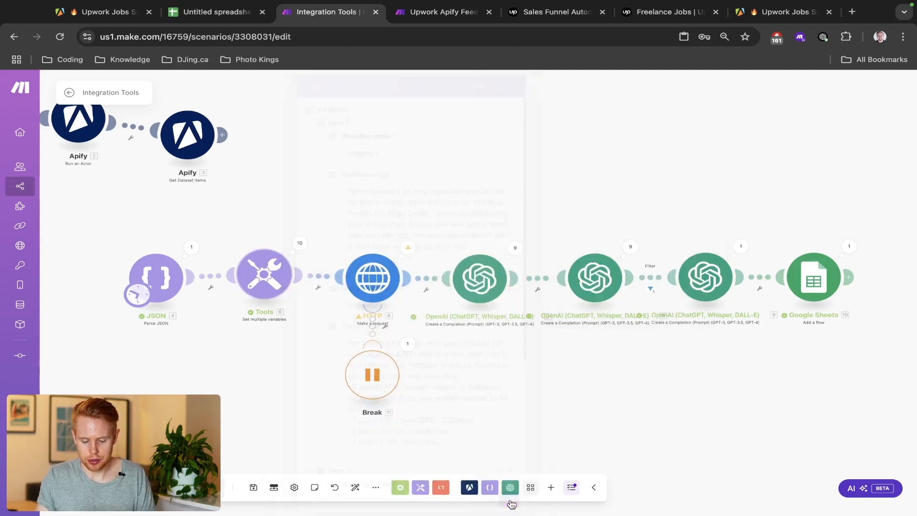
# Recheck the second OpenAI module's Message 2 prompt, and save and run the scenario.
pyautogui.click(591, 260)
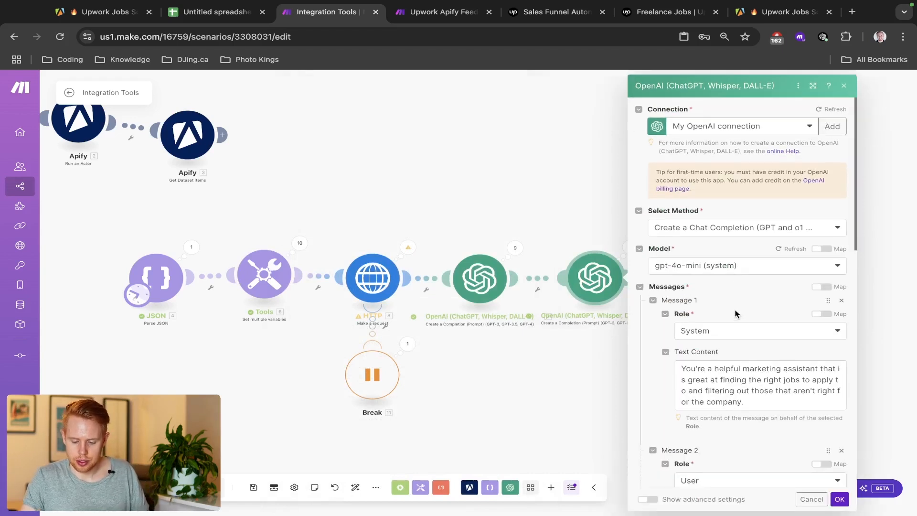
pyautogui.scroll(-4, 778, 379)
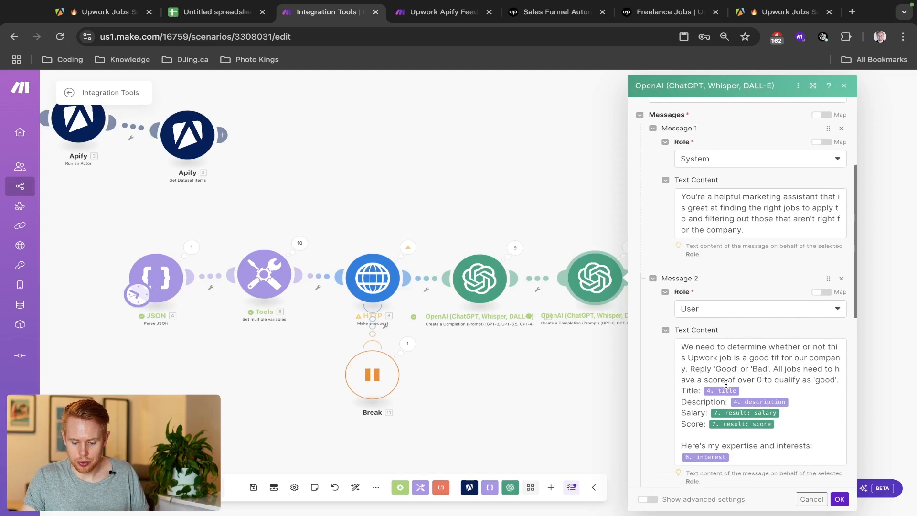
pyautogui.click(809, 499)
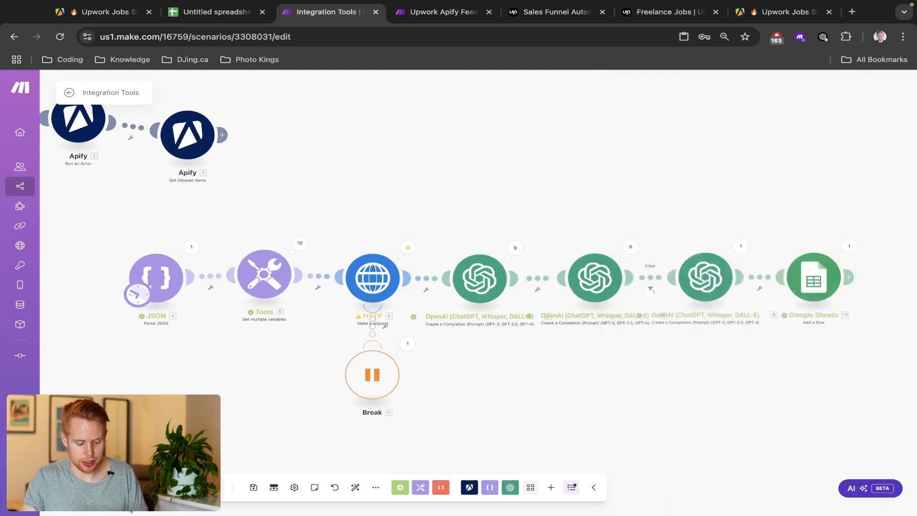
pyautogui.press('super+s')
pyautogui.click(90, 487)
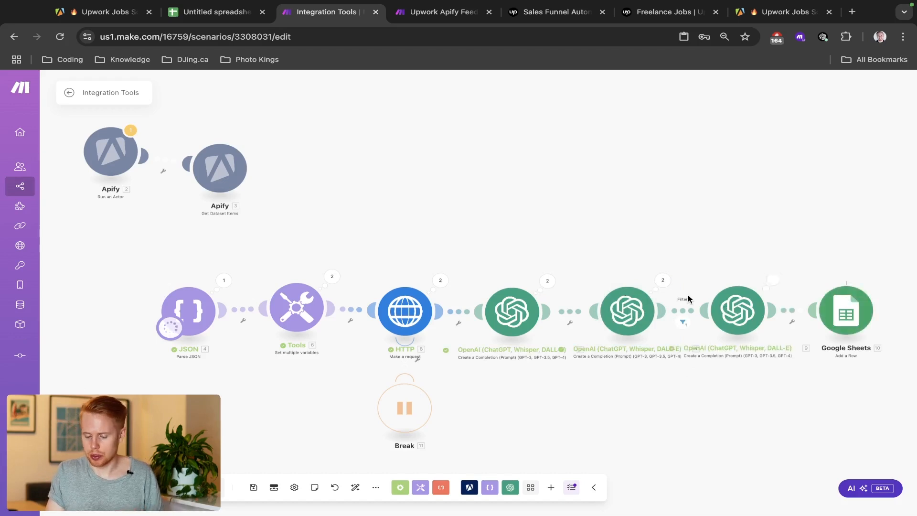
# Open the Google Sheet and go through the row 5 fields from Title to the last column.
pyautogui.hotkey('ctrl', 'Tab')
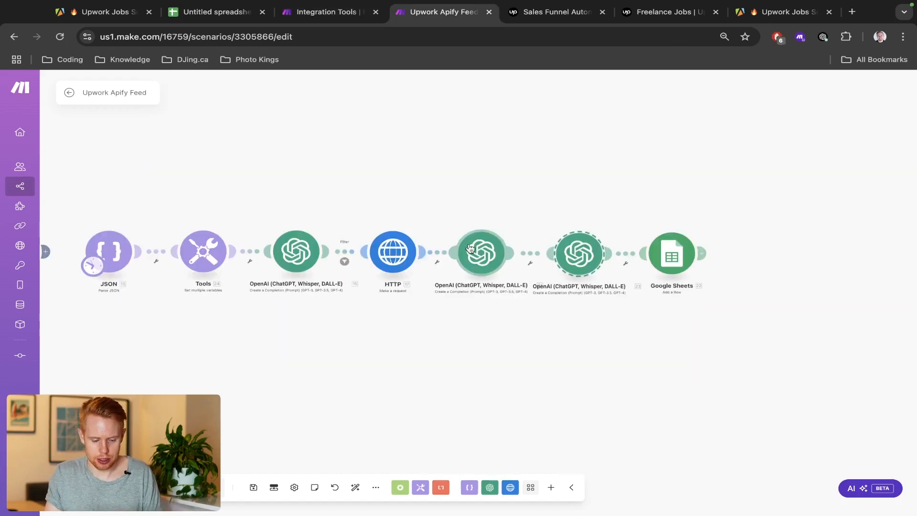
pyautogui.hotkey('ctrl', 'shift', 'Tab')
pyautogui.hotkey('ctrl', 'shift', 'Tab')
pyautogui.hscroll(-5, 84, 276)
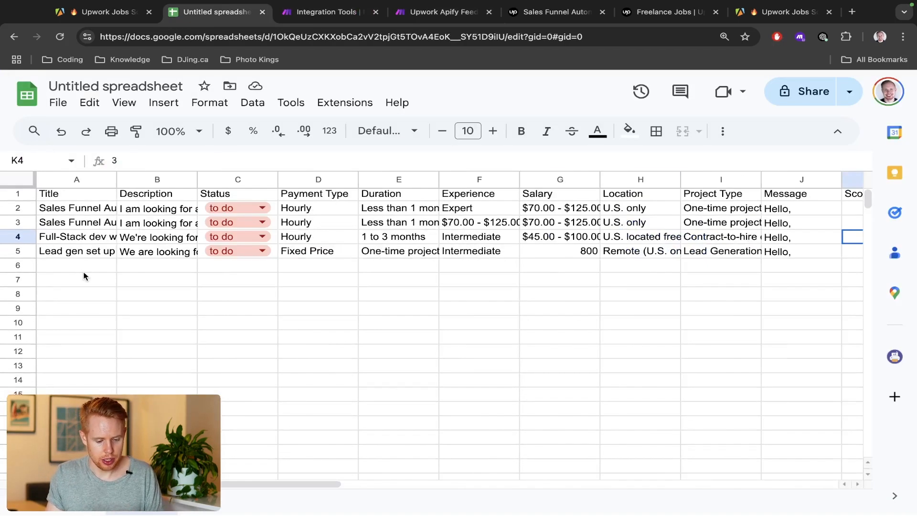
pyautogui.click(79, 251)
pyautogui.press('Right')
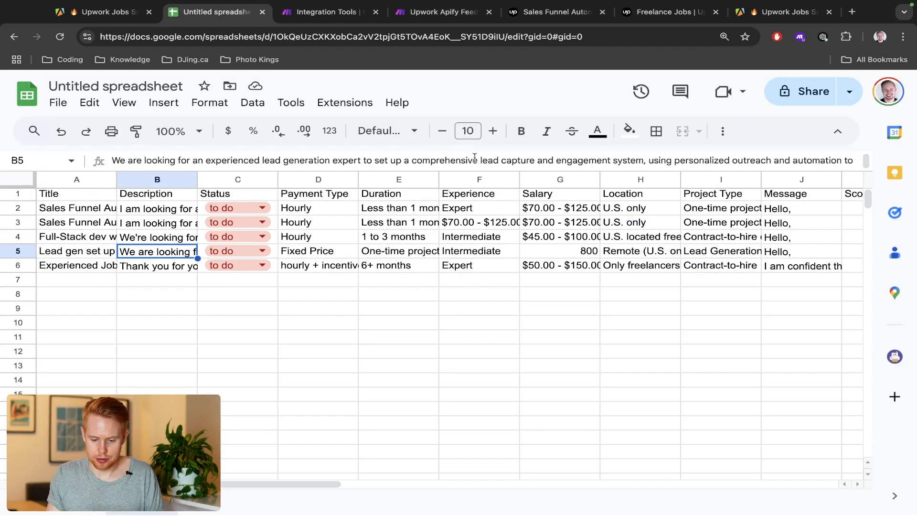
pyautogui.press('Right')
pyautogui.press('Right')
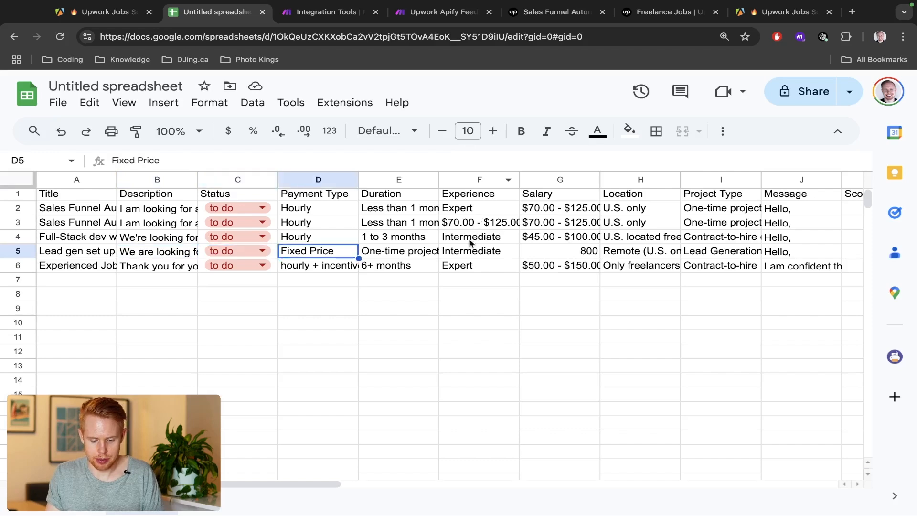
pyautogui.press('Right')
pyautogui.press('Right')
pyautogui.press('Right')
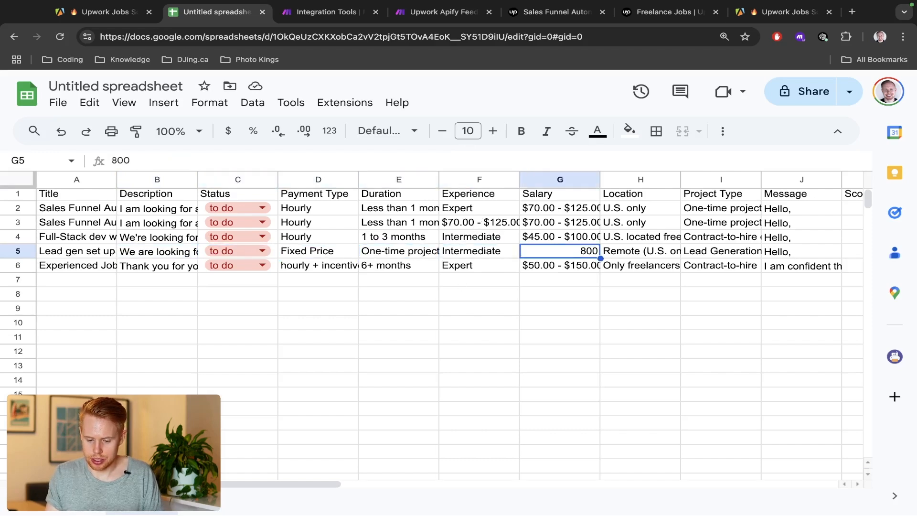
pyautogui.hscroll(3, 430, 325)
pyautogui.press('Right')
pyautogui.press('Right')
pyautogui.press('Right')
pyautogui.press('Right')
pyautogui.hscroll(3, 430, 325)
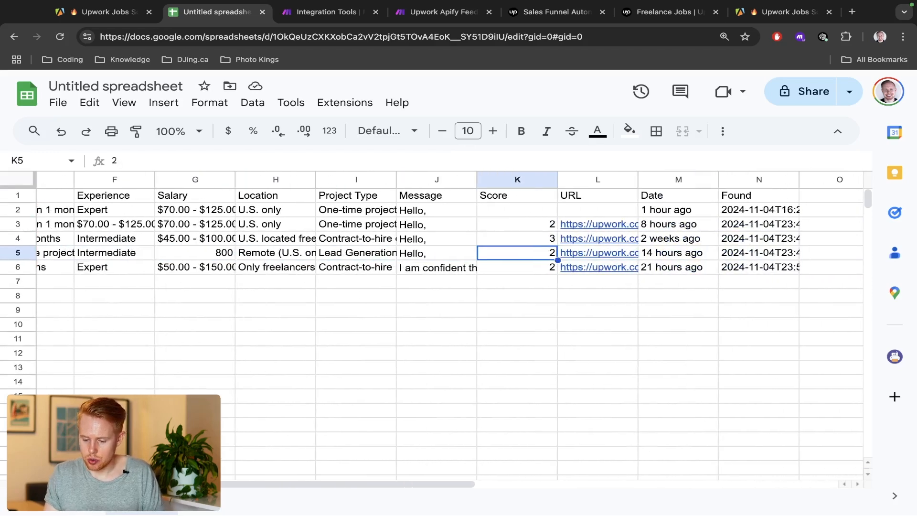
pyautogui.press('Right')
pyautogui.press('Right')
pyautogui.press('Right')
# Compare the Title column entries of the rows added by the run, and return to the running Make scenario.
pyautogui.press('Left')
pyautogui.press('Left')
pyautogui.press('Left')
pyautogui.press('Left')
pyautogui.press('Left')
pyautogui.press('Left')
pyautogui.press('Left')
pyautogui.press('Left')
pyautogui.press('Left')
pyautogui.press('Left')
pyautogui.press('Left')
pyautogui.press('Left')
pyautogui.press('Left')
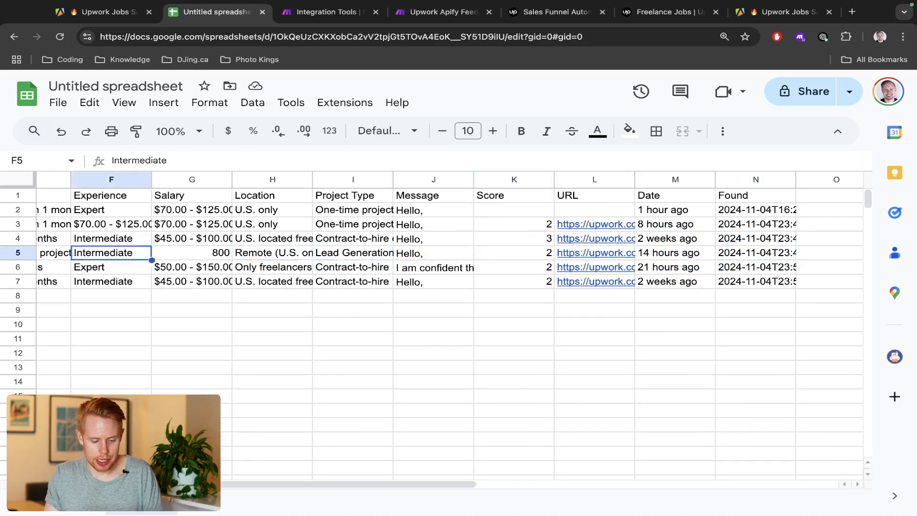
pyautogui.press('Down')
pyautogui.press('Down')
pyautogui.press('Up')
pyautogui.press('Up')
pyautogui.press('Up')
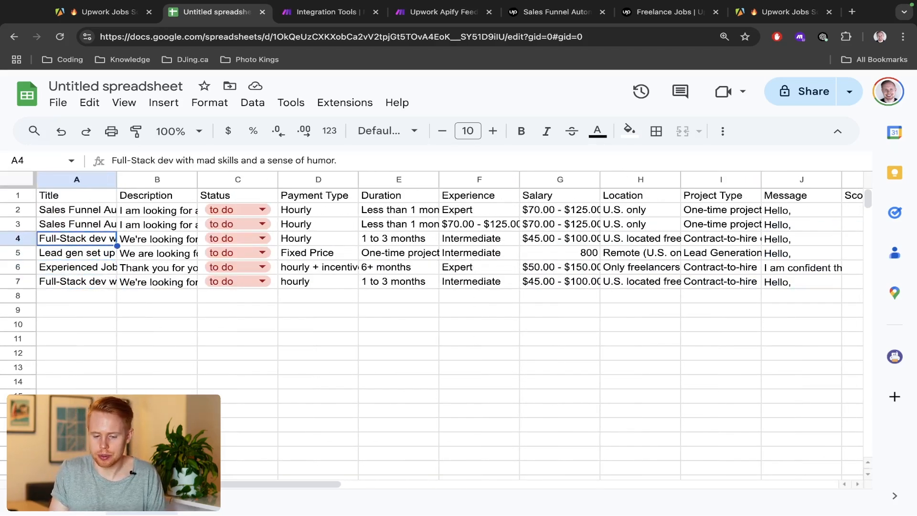
pyautogui.hotkey('ctrl', 'Tab')
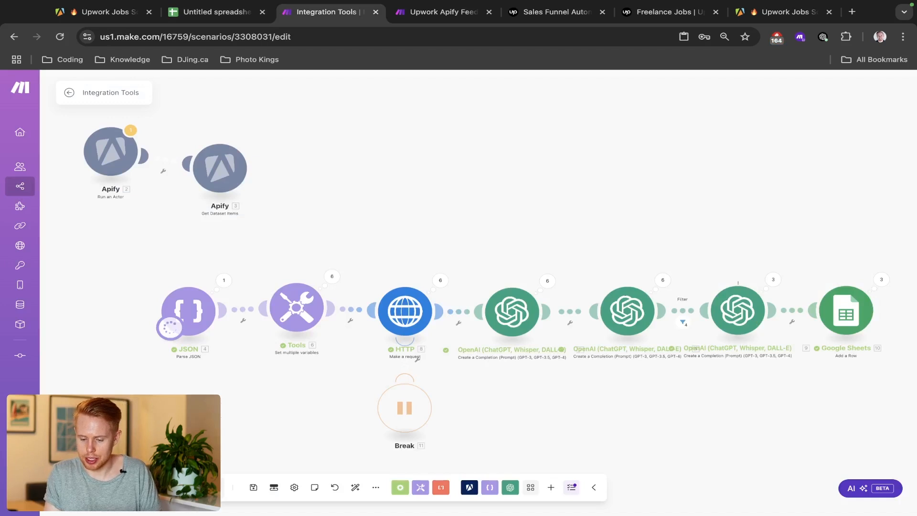